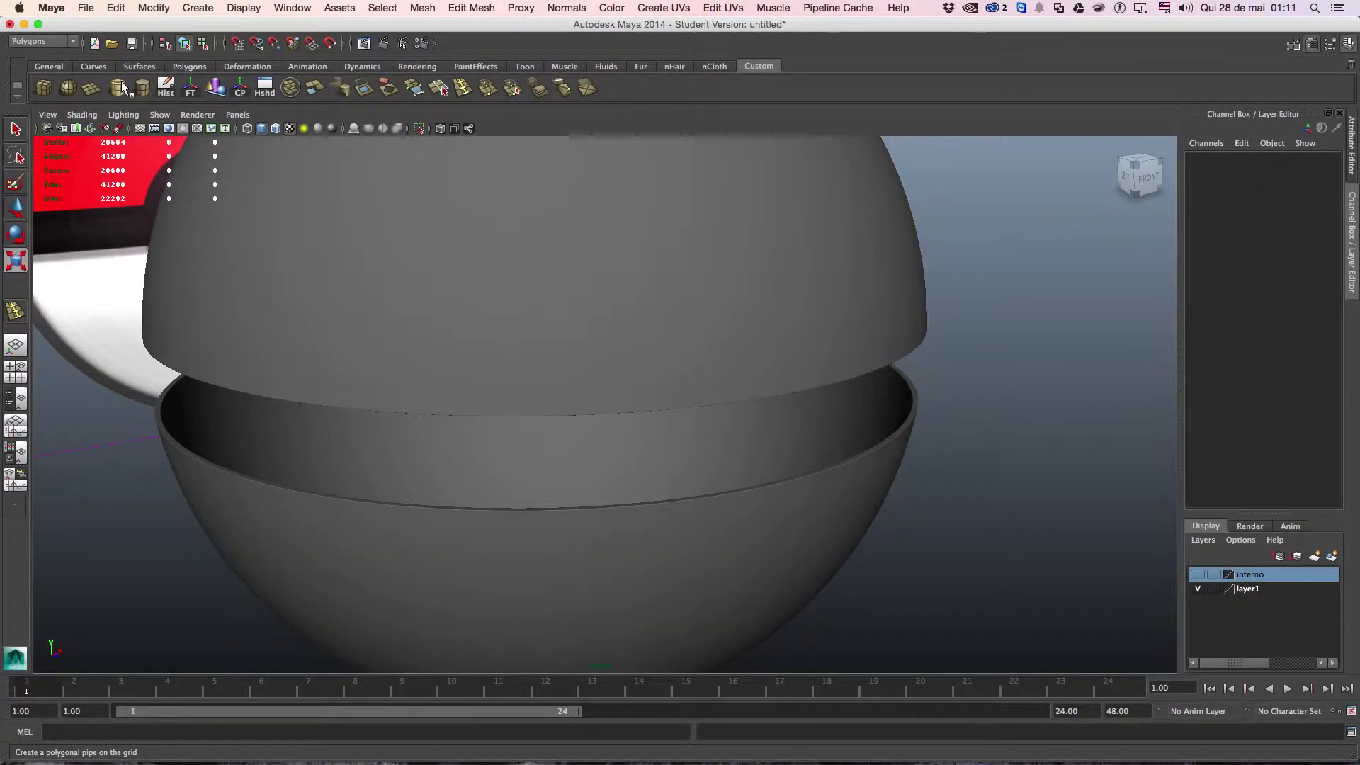
Add a pipe primitive and rotate it 90° around X to face the front.
left_click(121, 81)
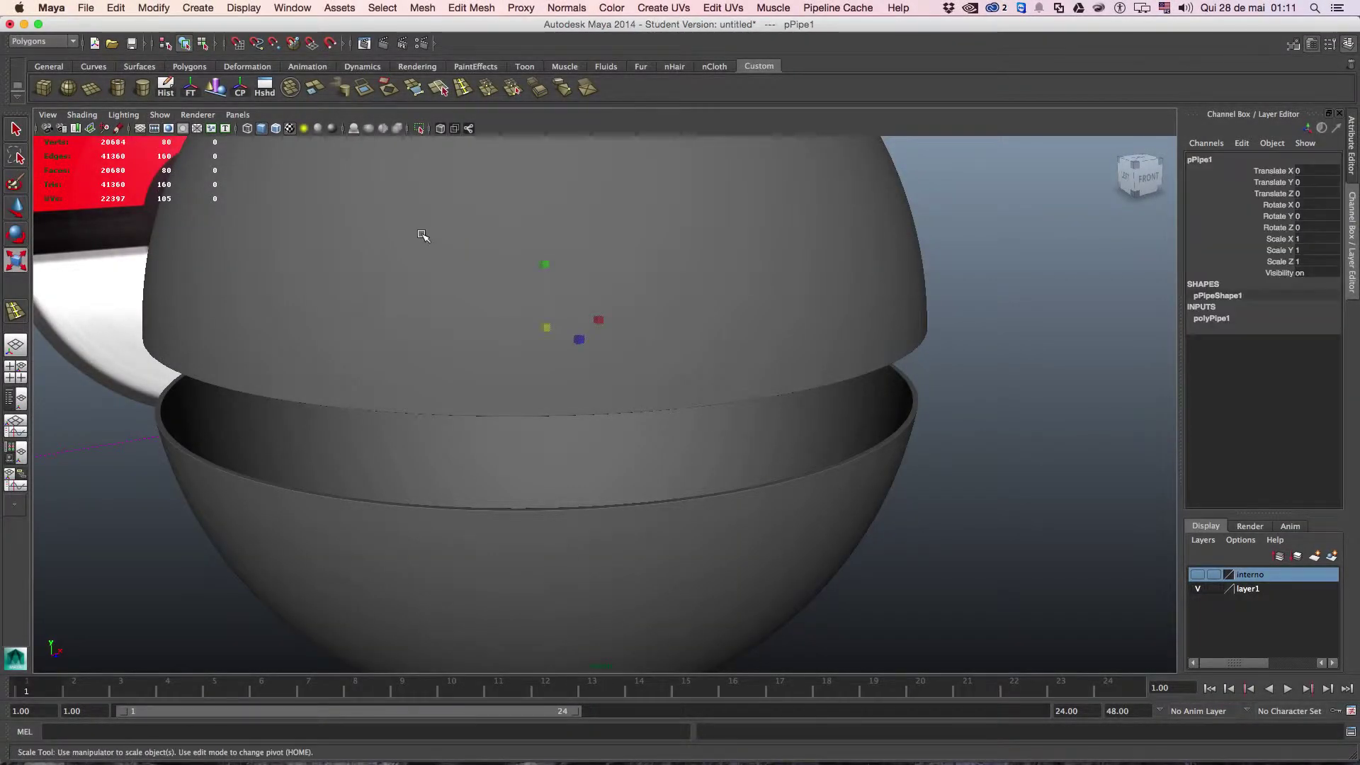
key("space")
key("e")
left_click_drag(314, 533, 315, 559)
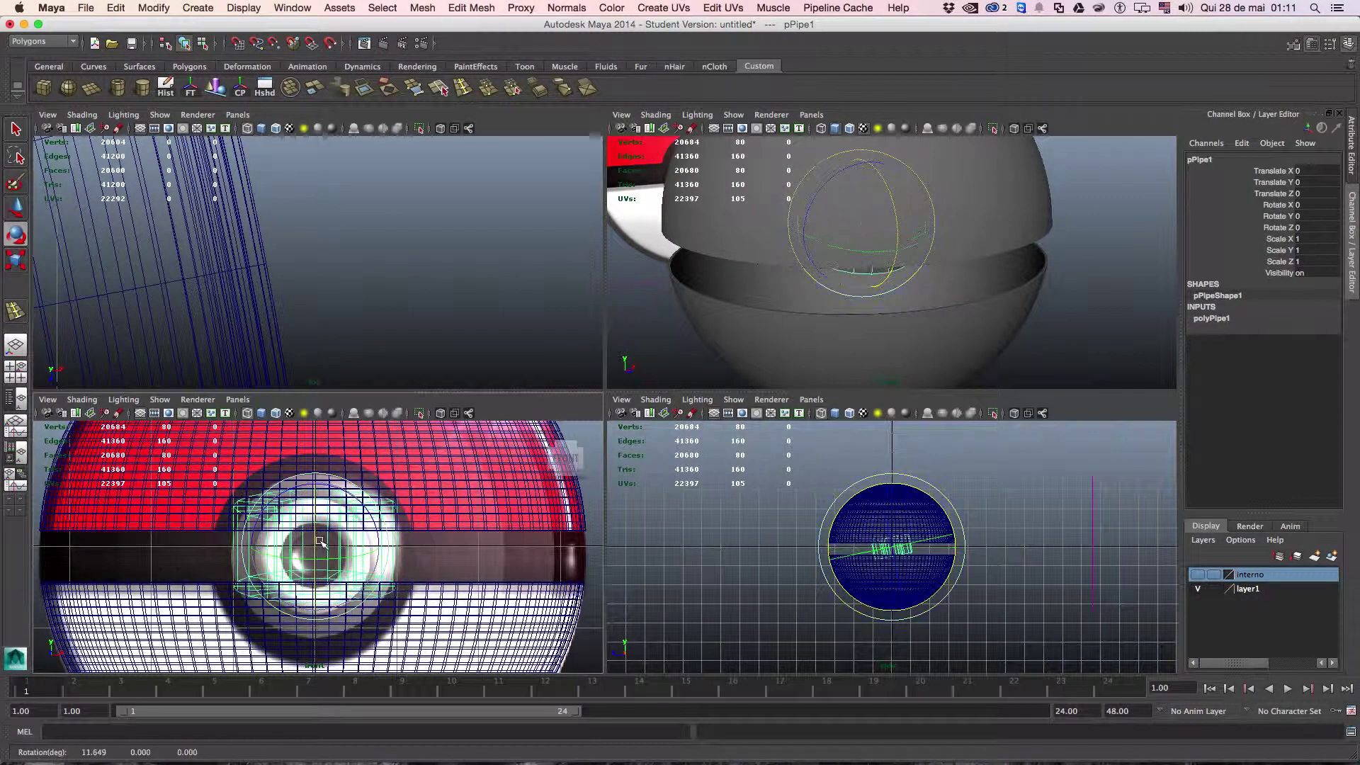
type("0")
key("Return")
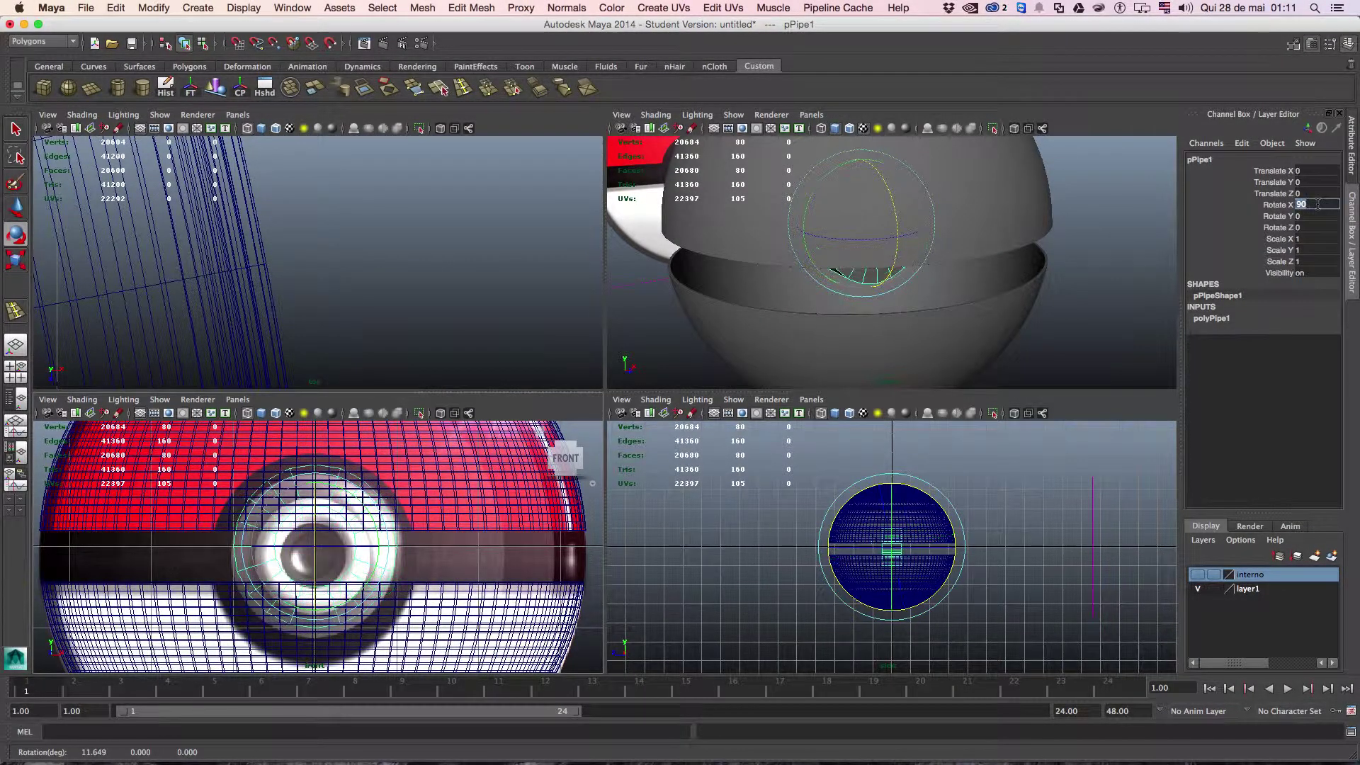
In the front view, centre the pipe on the reference button and scale it to about 1.247.
key("space")
key("w")
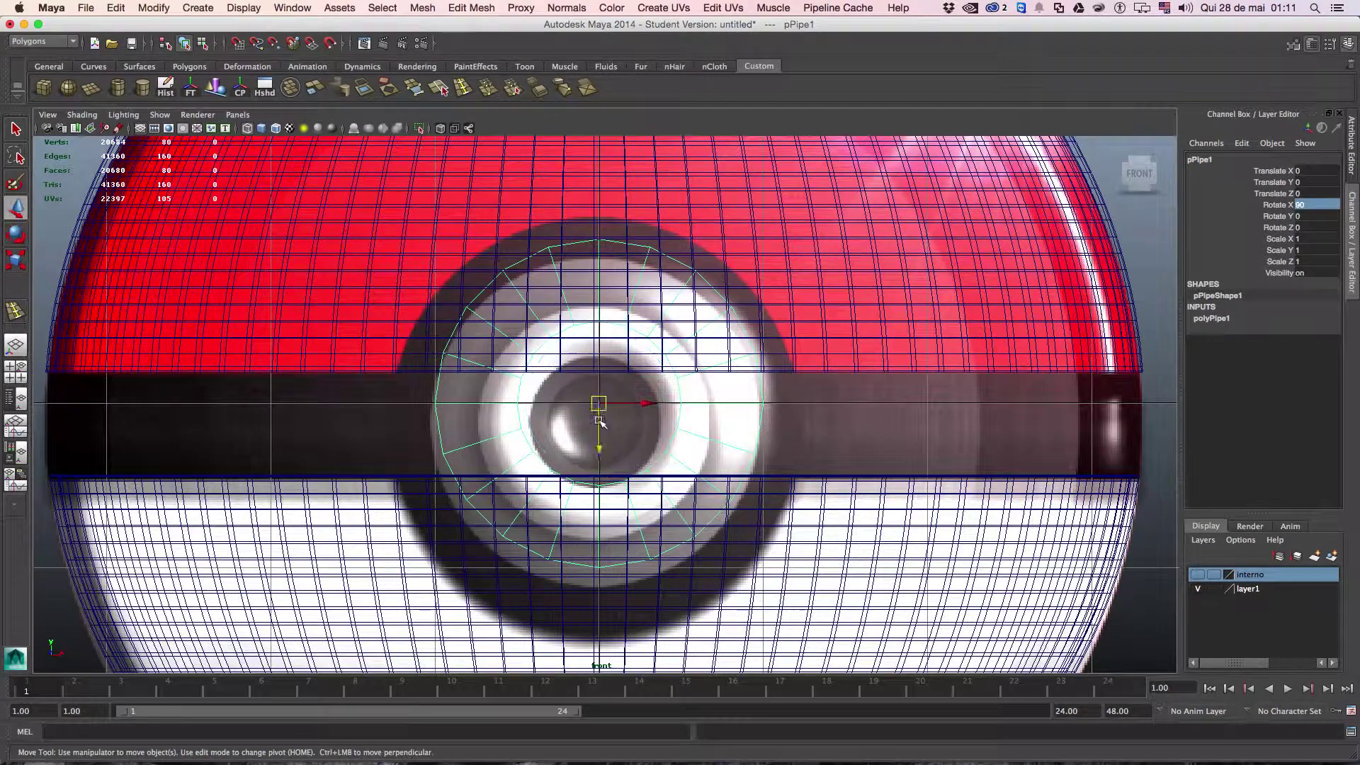
mouse_move(599, 417)
left_mouse_down()
mouse_move(593, 447)
mouse_move(646, 424)
left_mouse_up()
key("r")
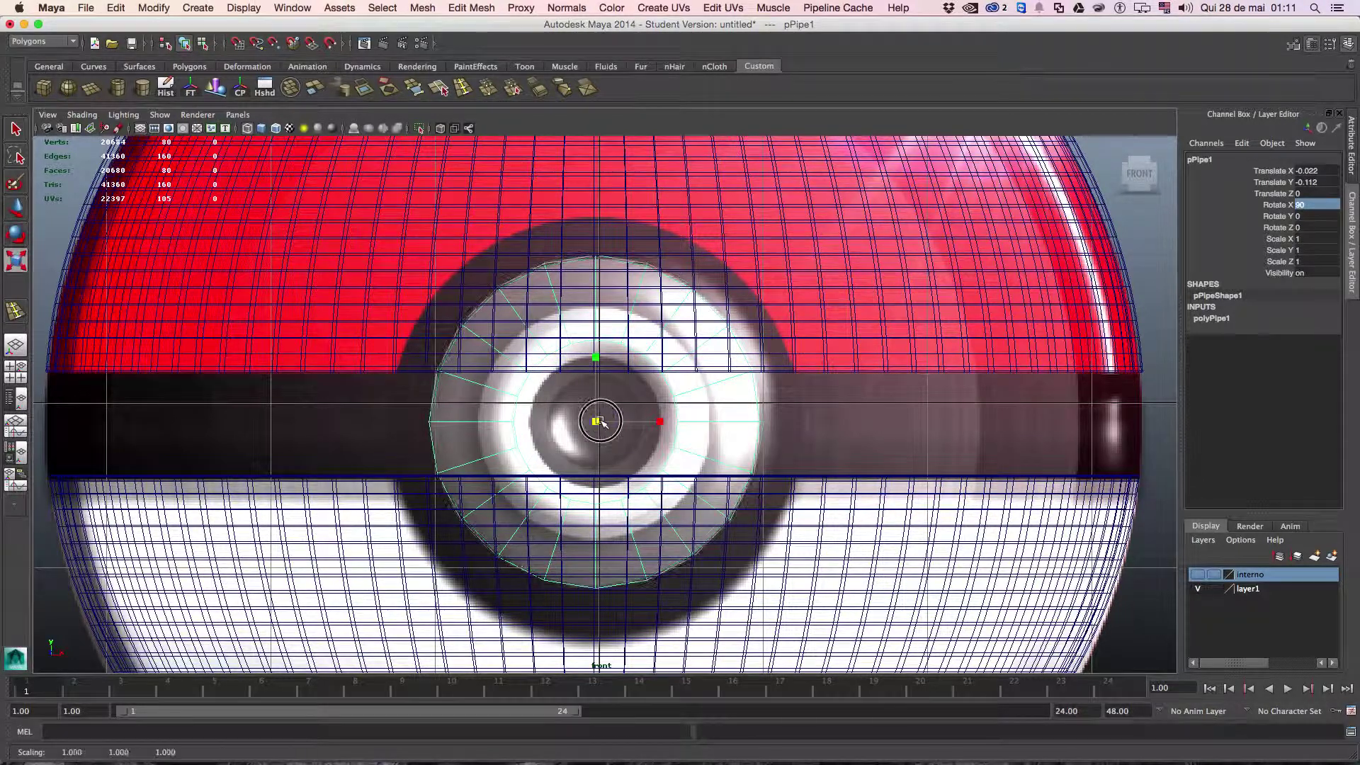
middle_click_drag(647, 424, 656, 413)
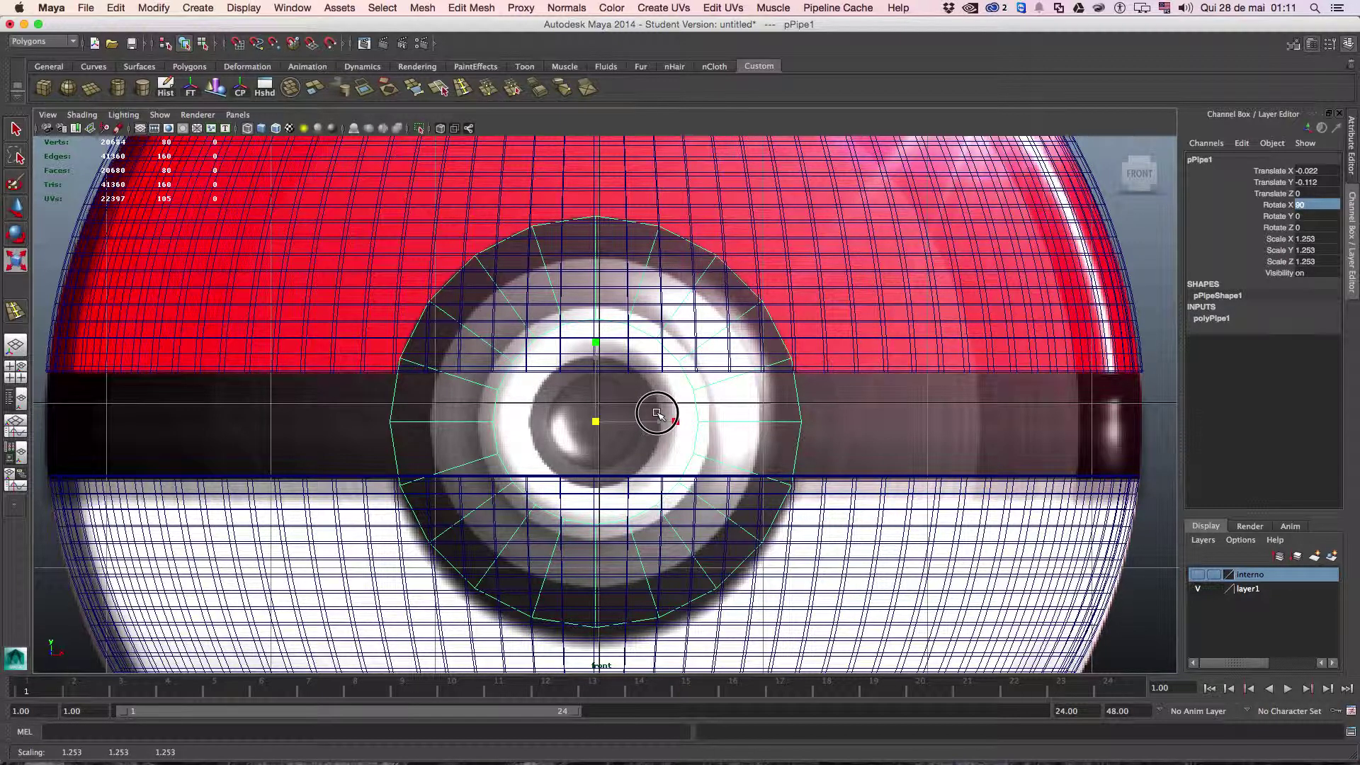
key("w")
mouse_move(595, 454)
left_mouse_down()
mouse_move(595, 464)
mouse_move(593, 434)
mouse_move(596, 454)
left_mouse_up()
key("r")
key("w")
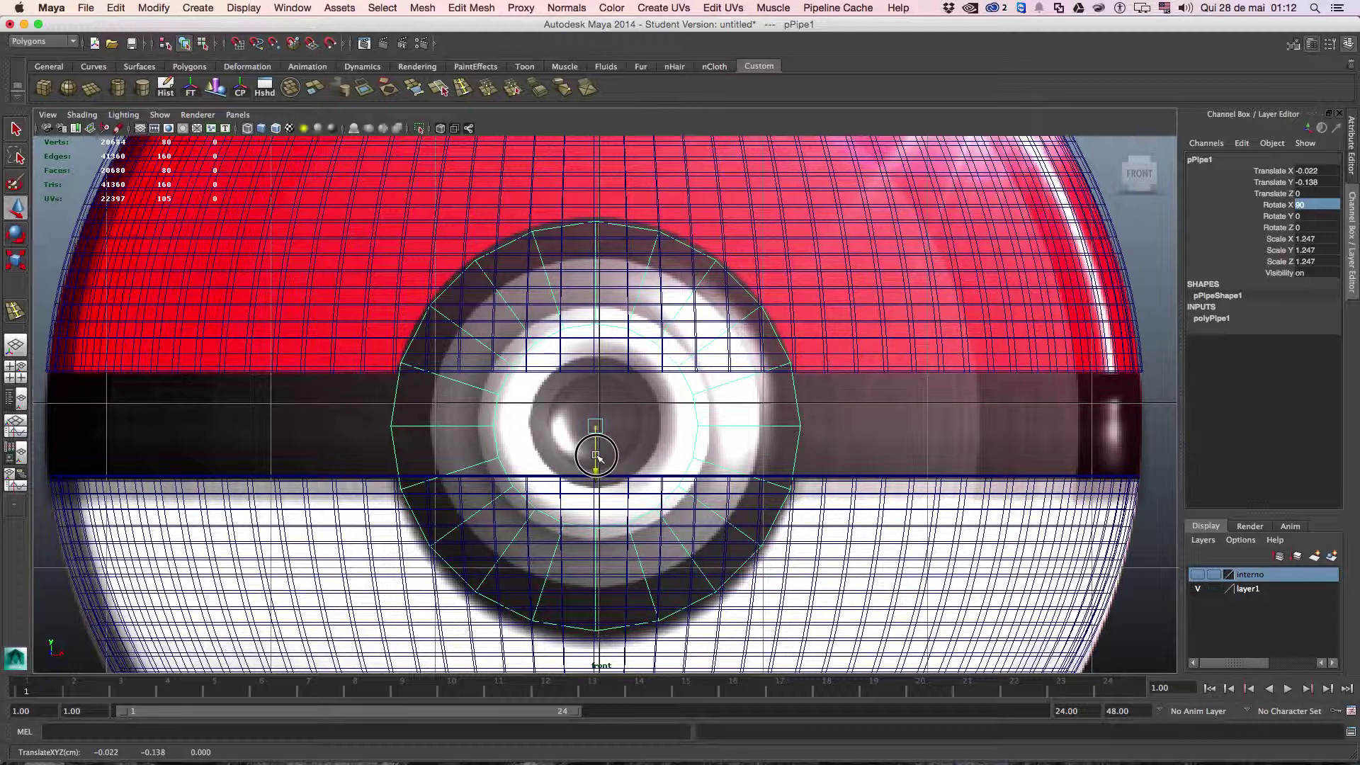
Set polyPipe1's Thickness to 0.8 and Subdivisions Axis to 100.
left_click(1243, 324)
left_click(1279, 351)
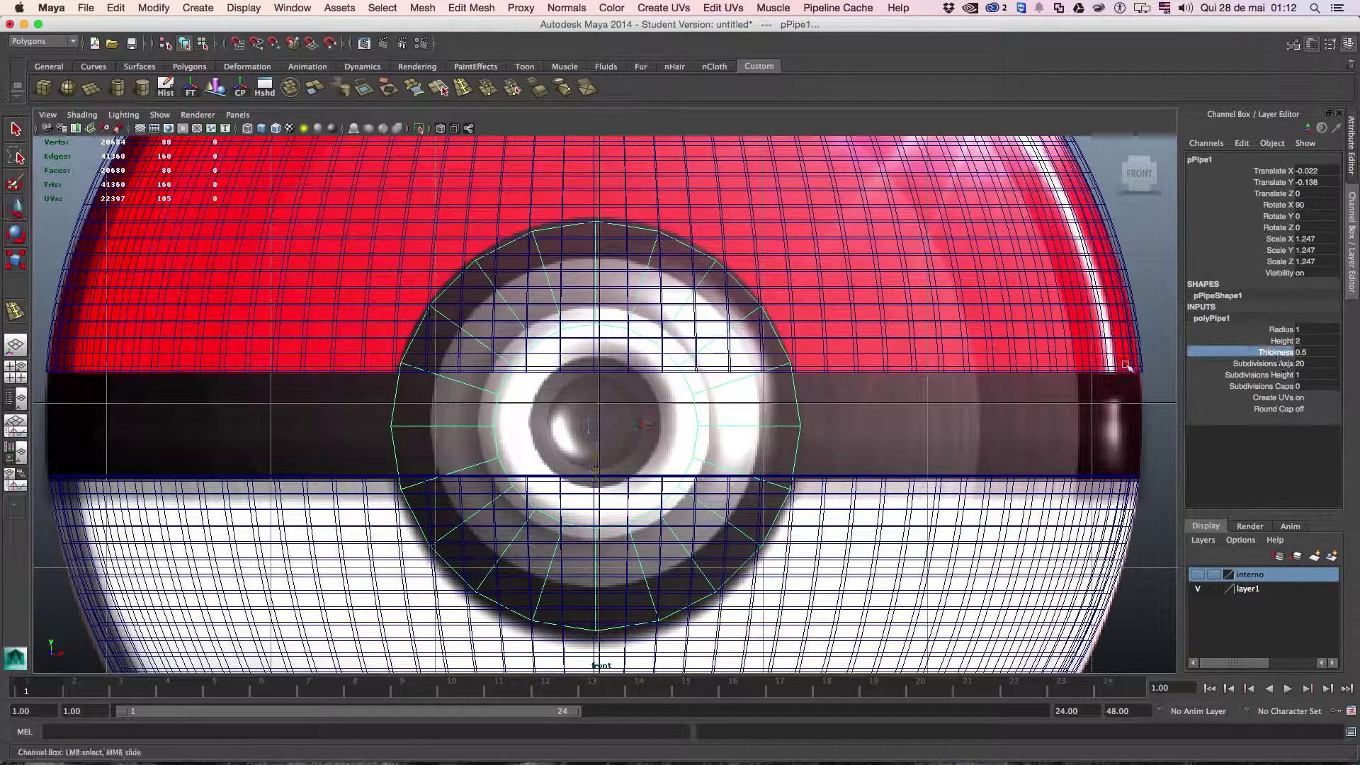
middle_click_drag(1049, 366, 1104, 366)
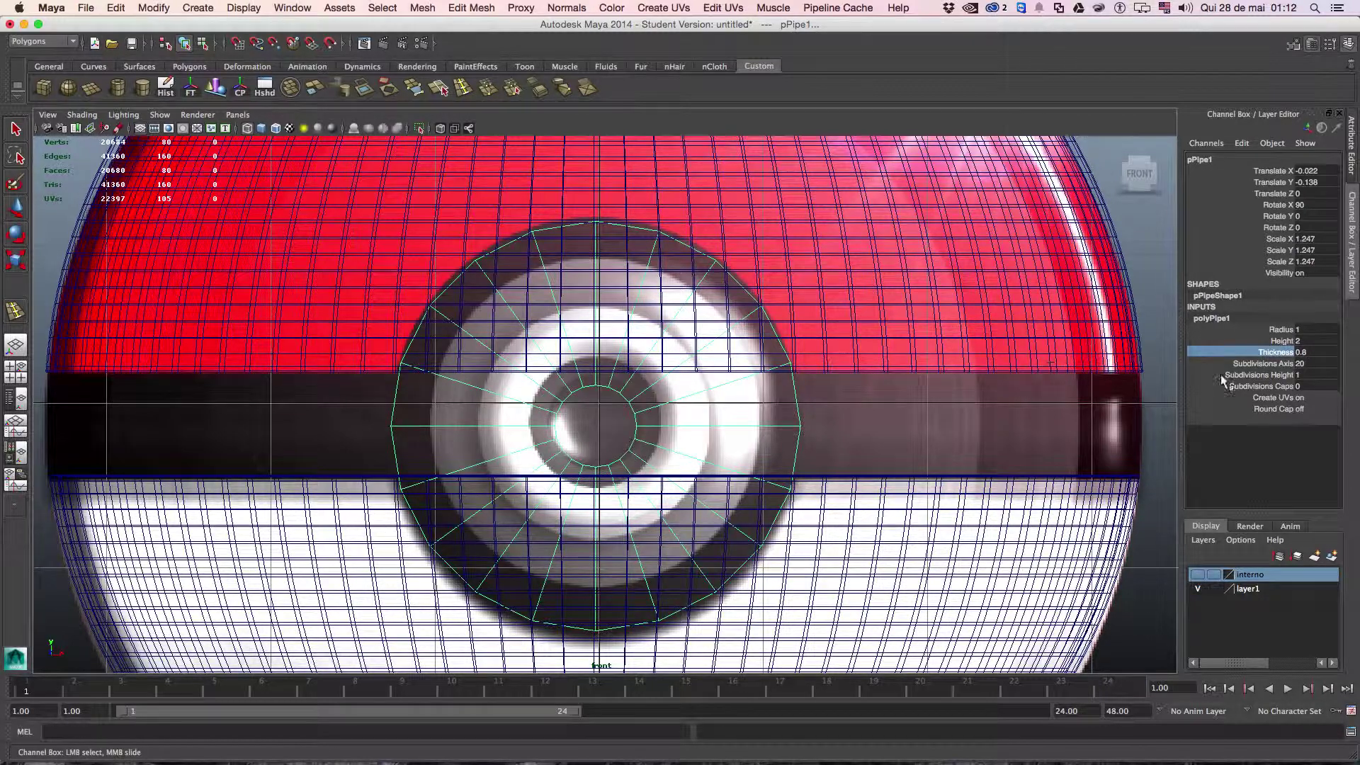
left_click(1275, 364)
middle_click_drag(917, 367, 1027, 366)
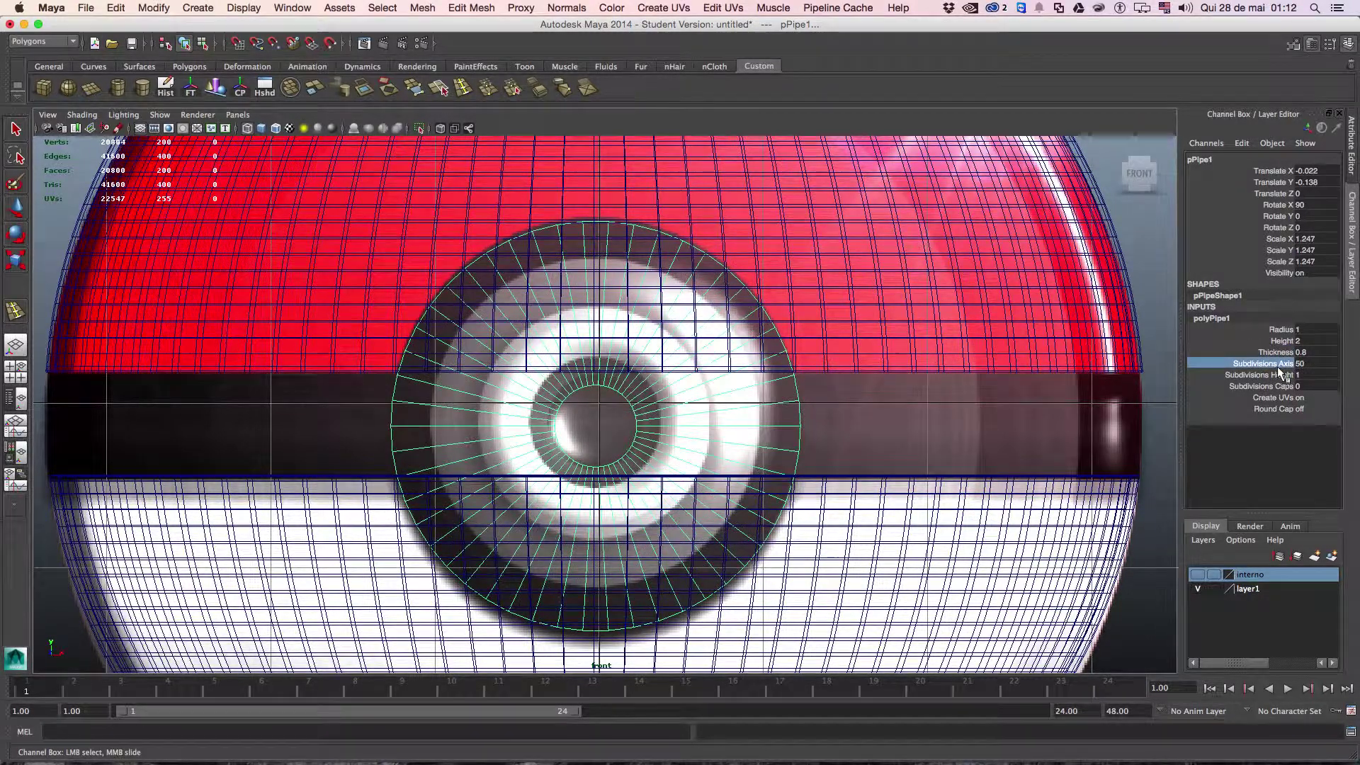
left_click(1300, 362)
type("100")
key("Return")
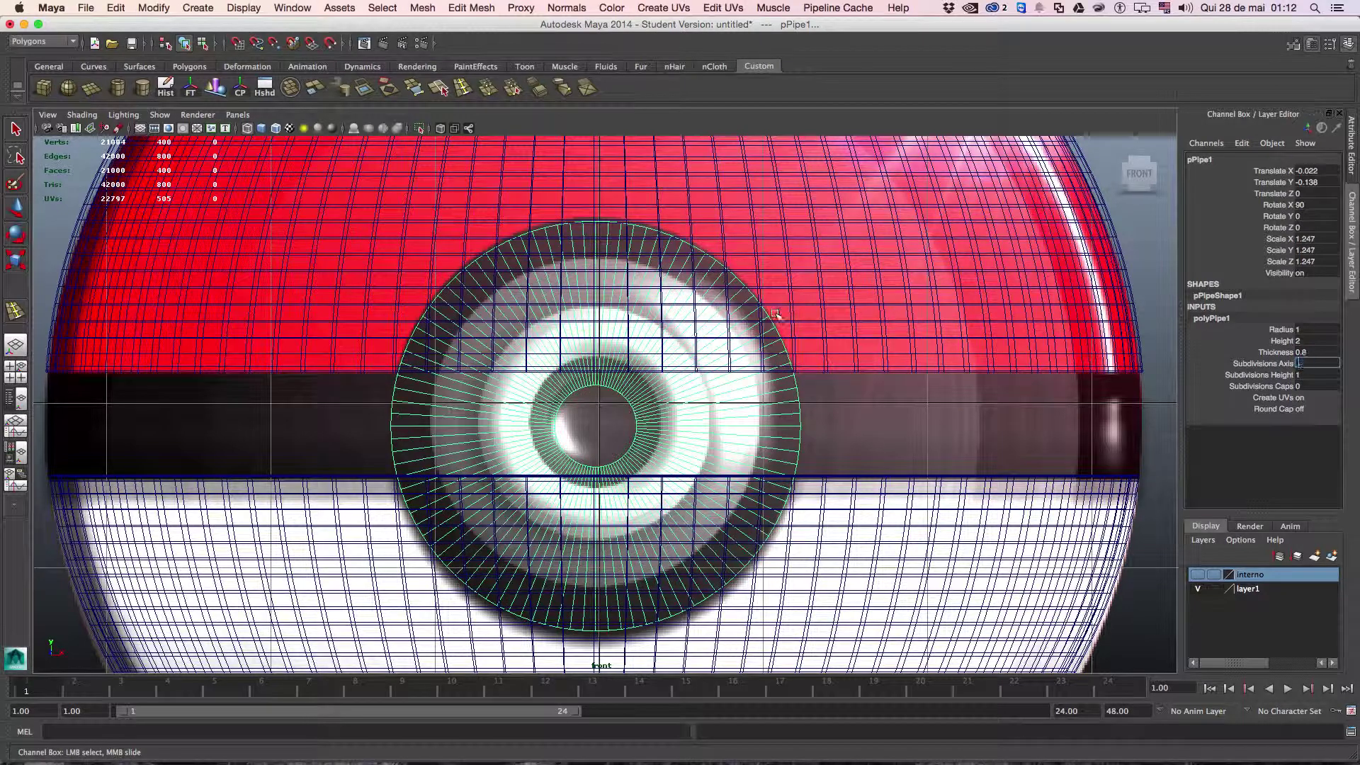
key("space")
key("space")
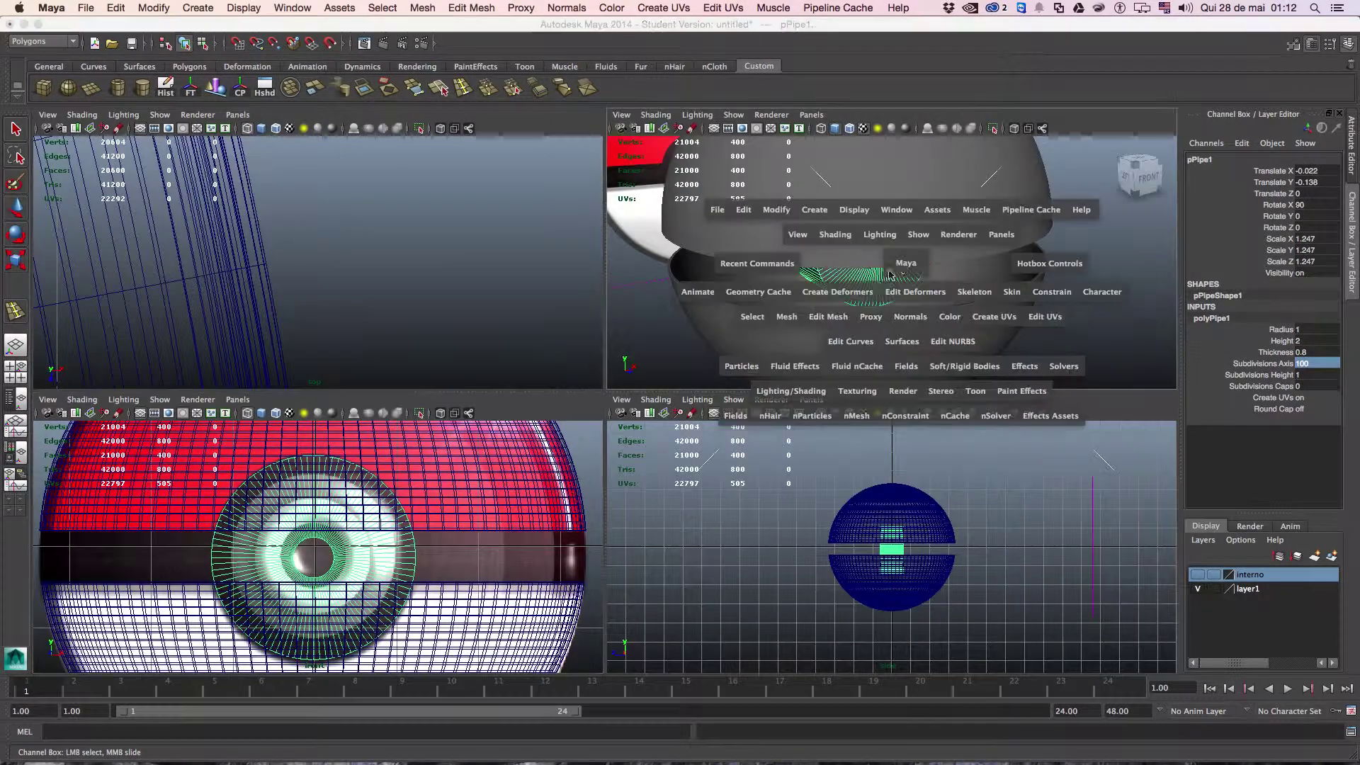
Push the pipe forward through the sphere's front and try a boolean subtraction.
key("w")
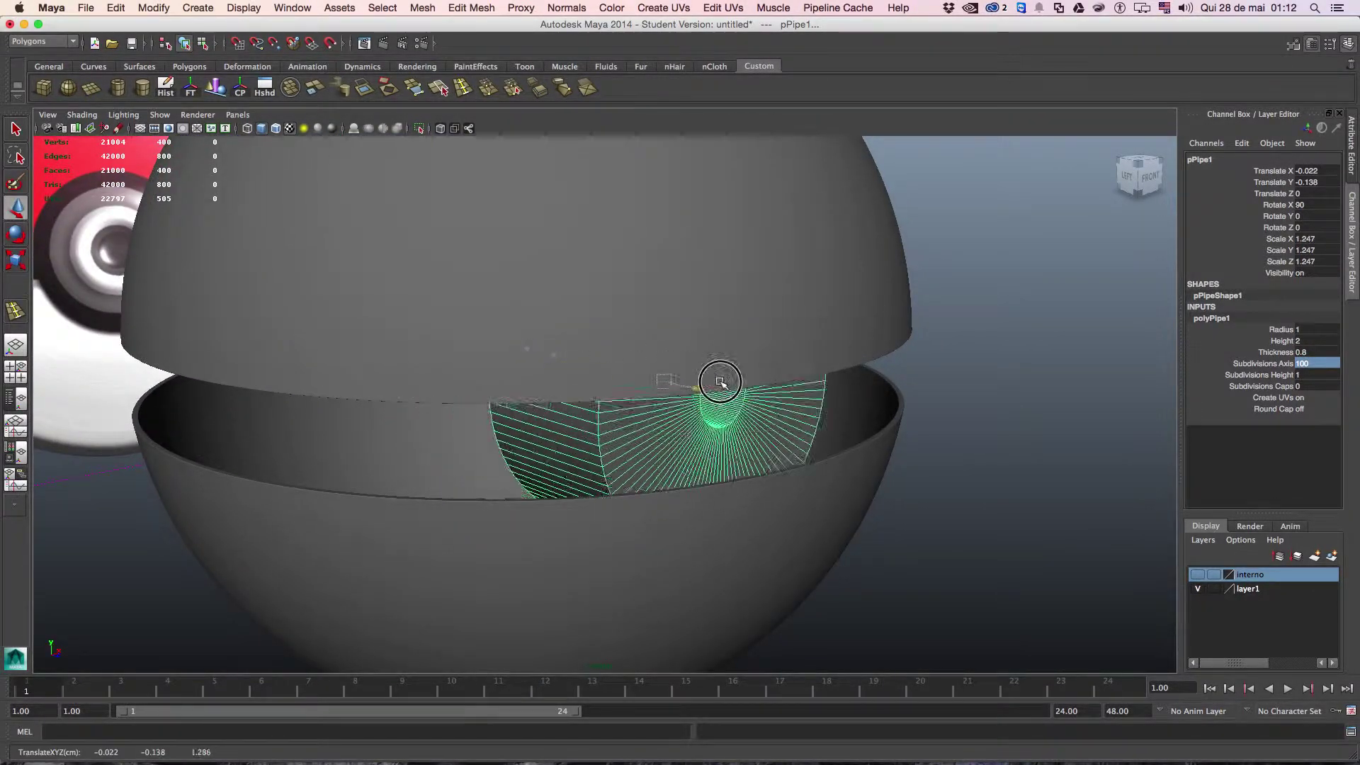
left_click_drag(719, 388, 873, 412)
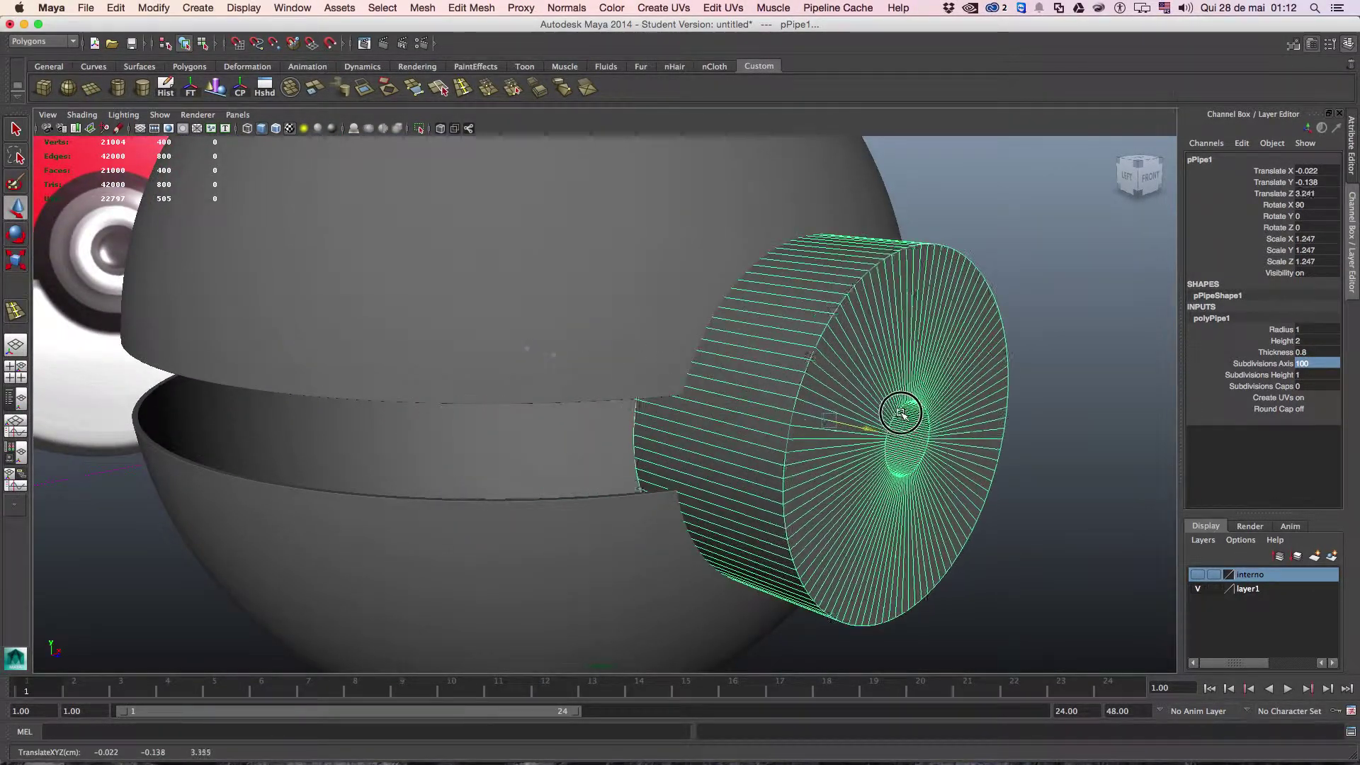
left_click(652, 303)
left_click(826, 362, "shift")
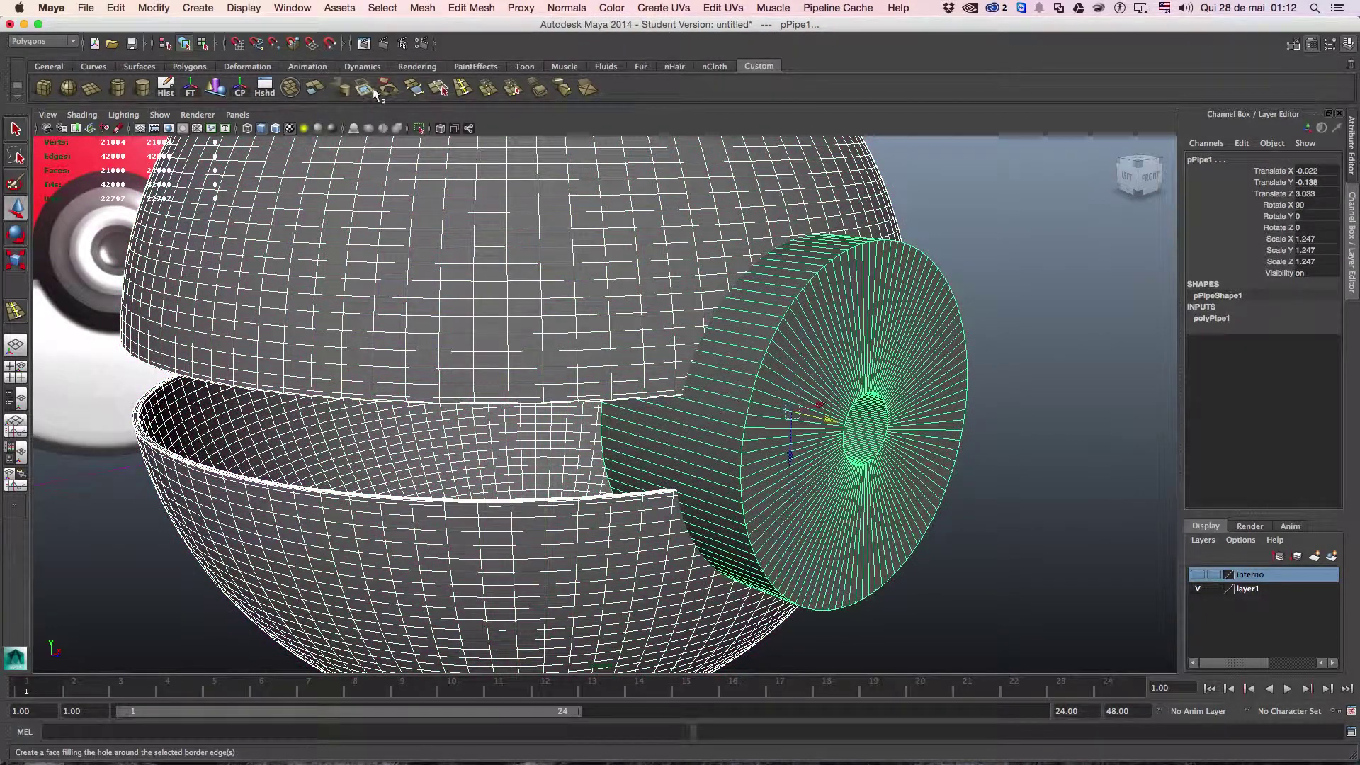
left_click(346, 88)
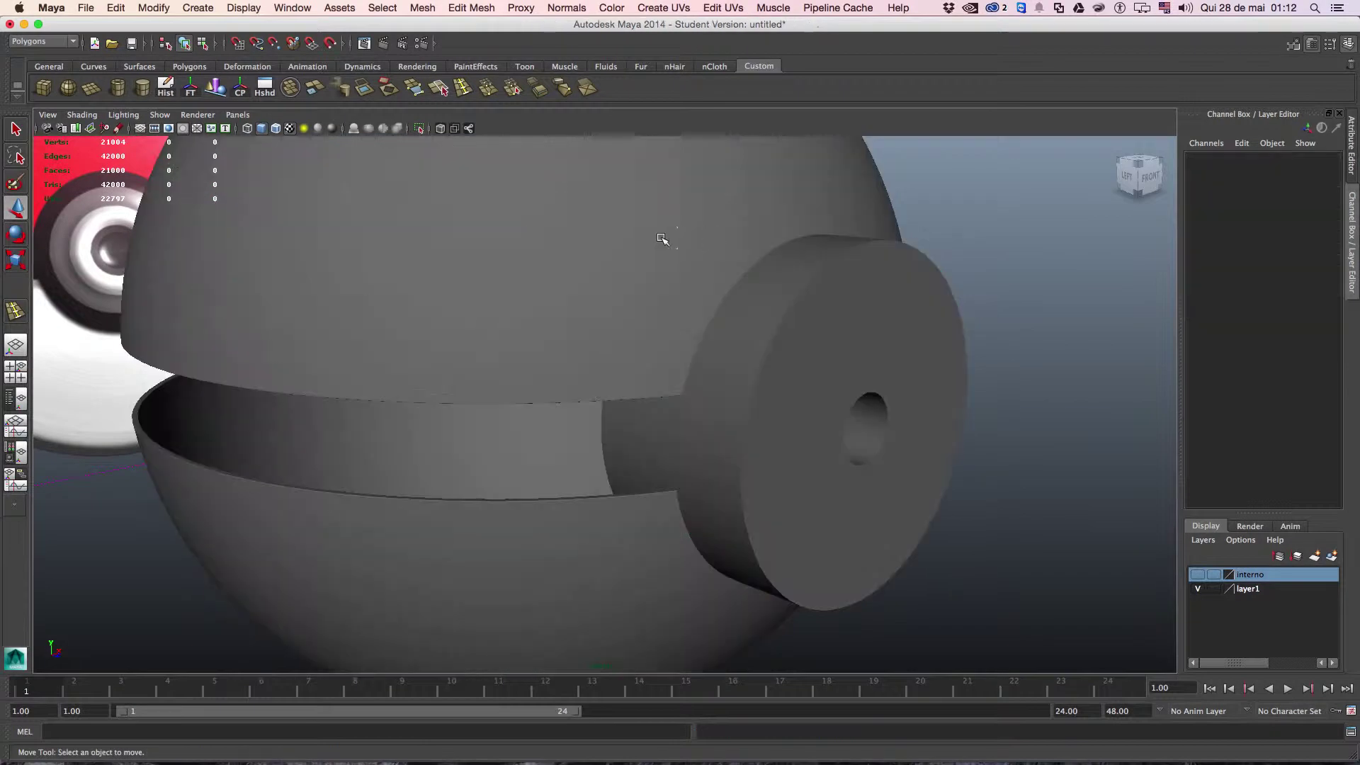
Delete the sphere's history, freeze its transforms, and Boolean Difference the pipe out of it.
left_click(661, 238)
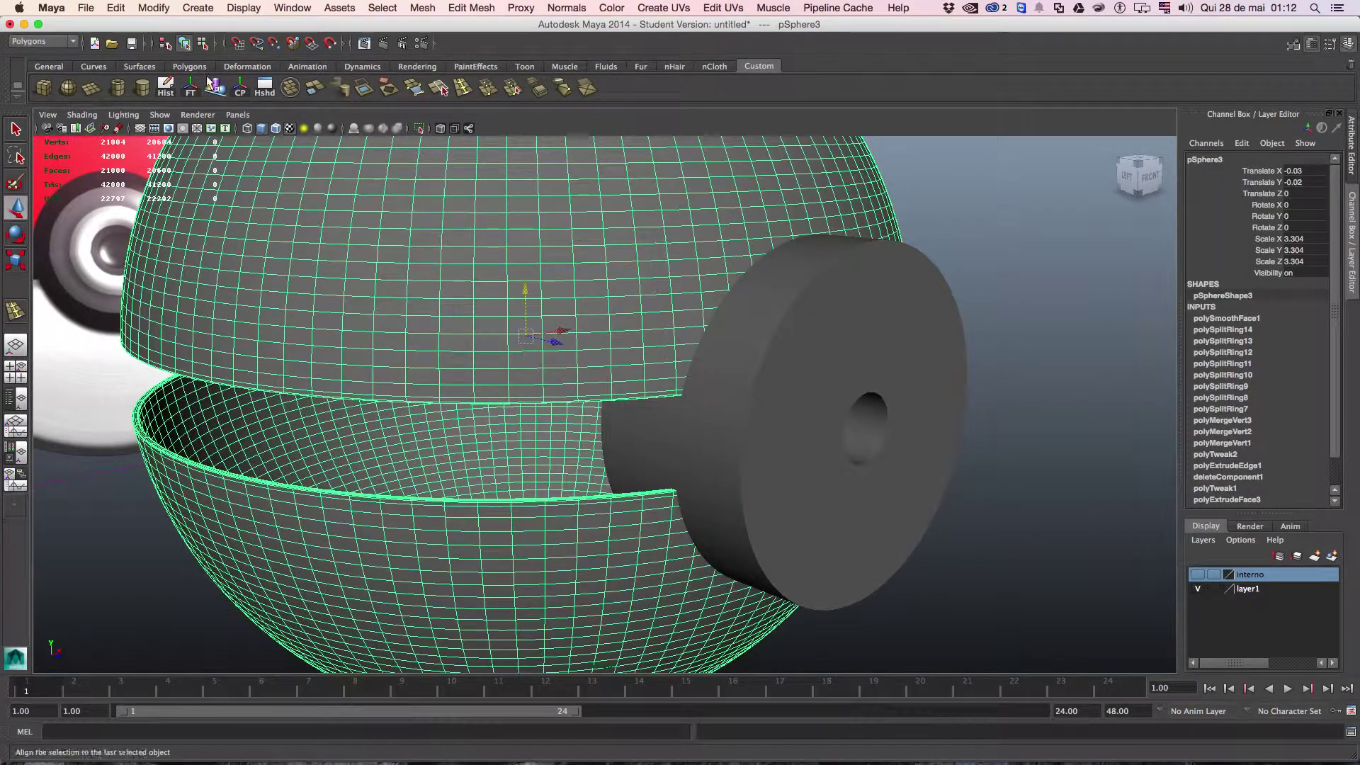
left_click(166, 87)
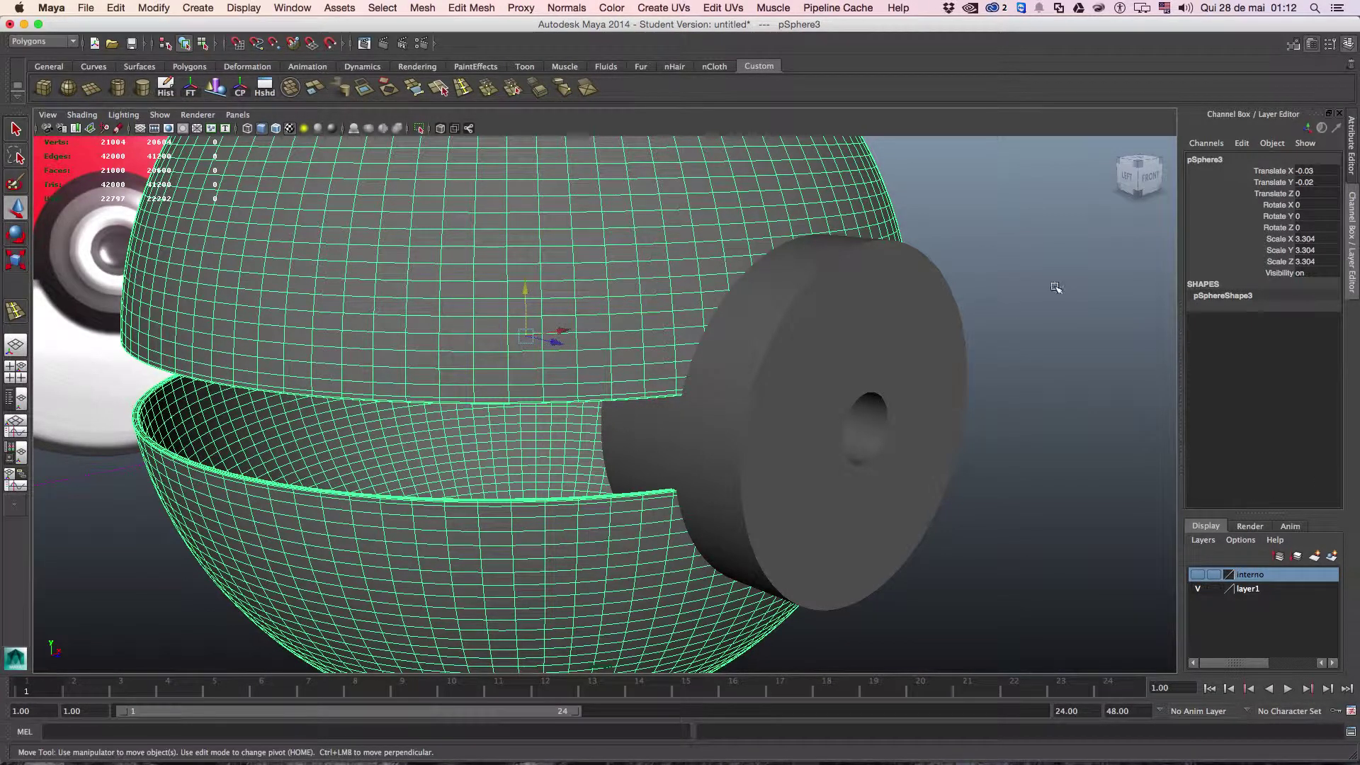
left_click(189, 88)
left_click(800, 311)
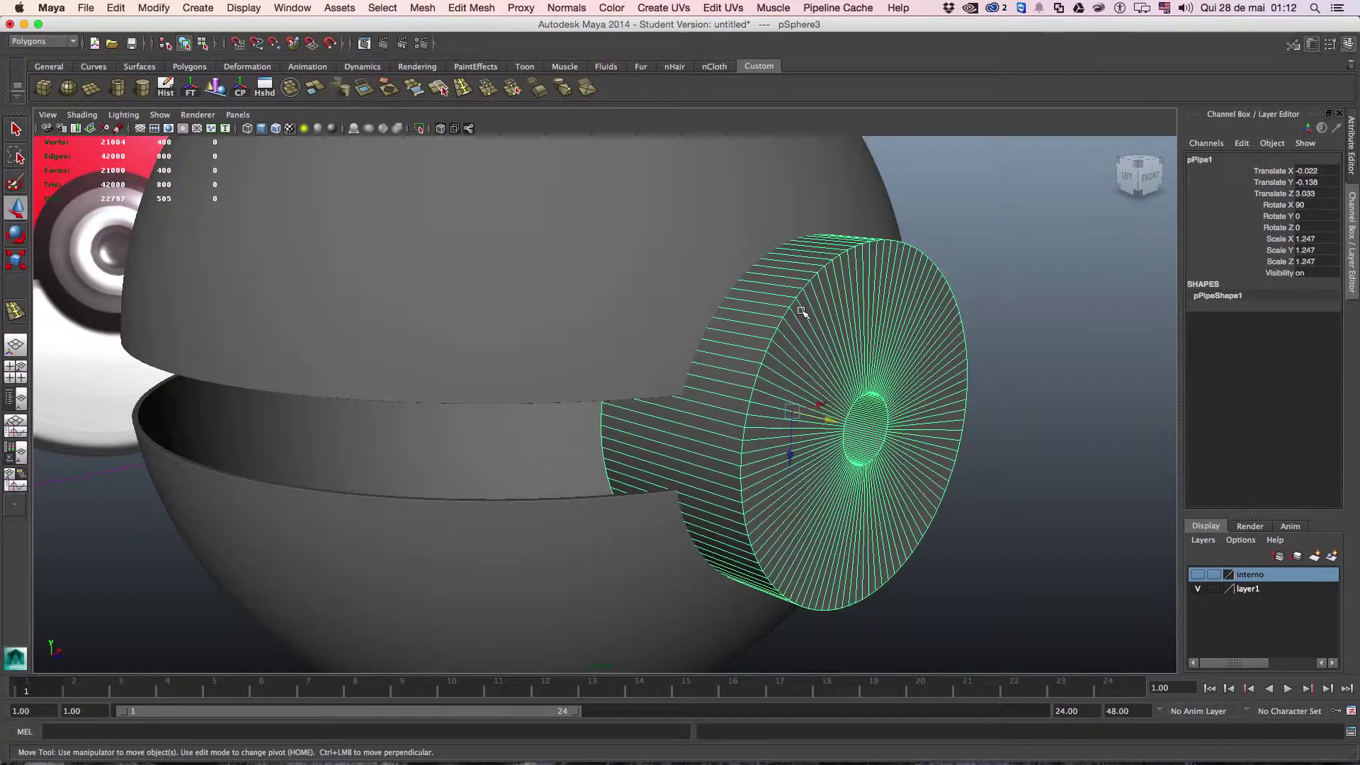
left_click(675, 288, "shift")
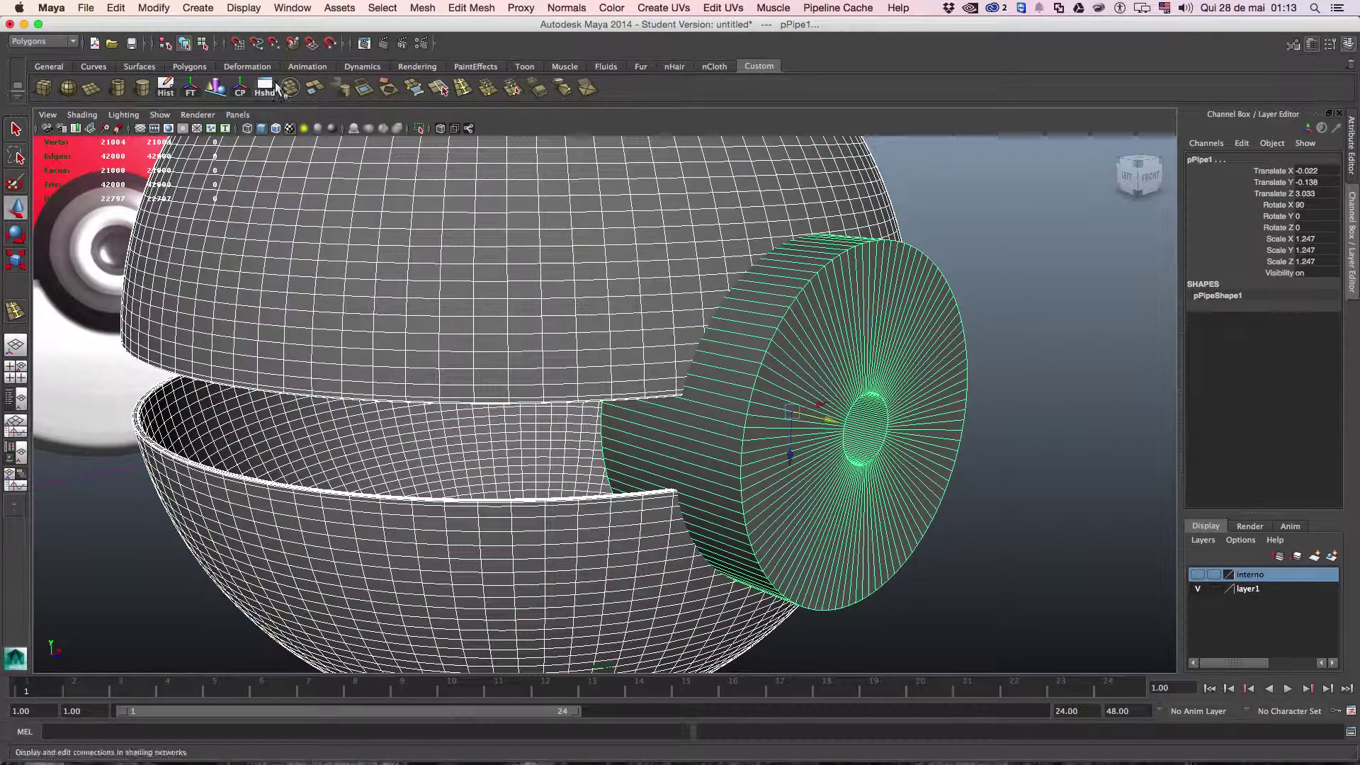
left_click(343, 86)
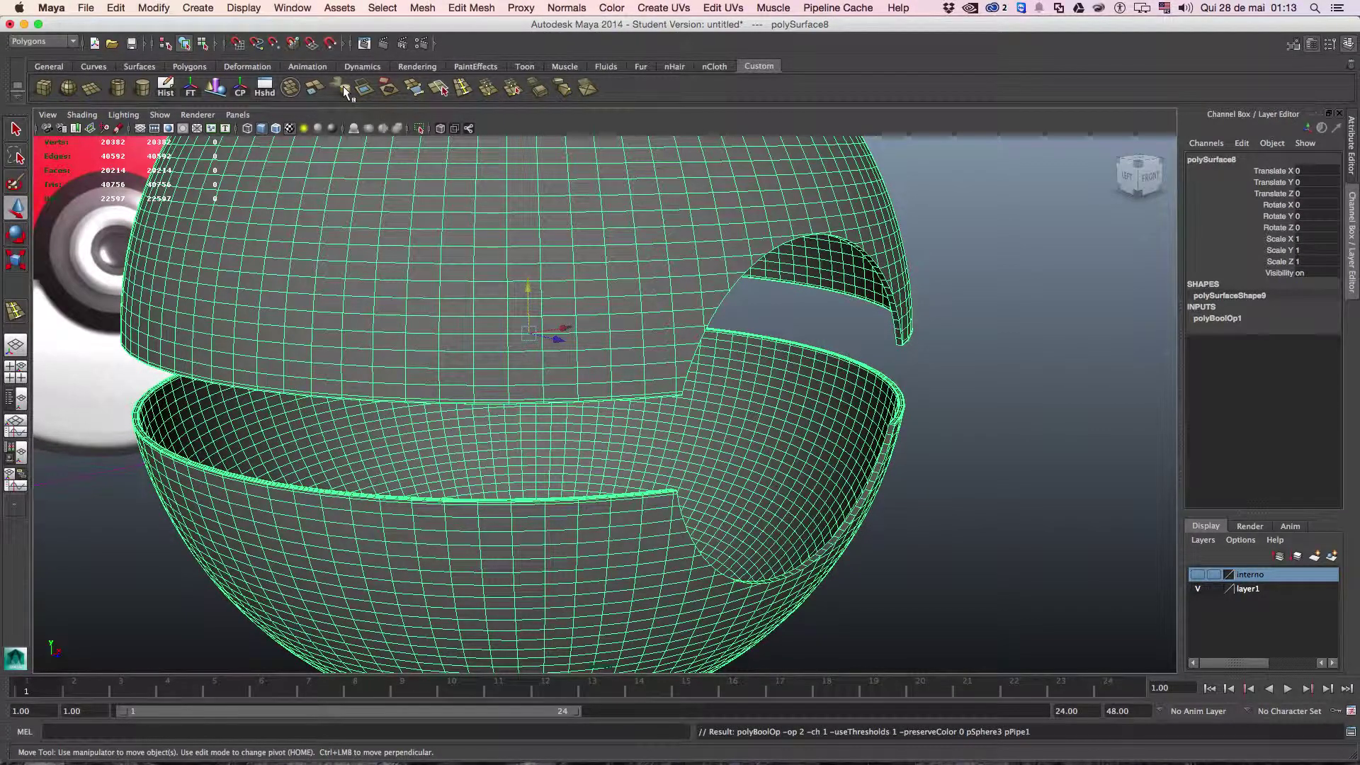
Deselect, orbit to inspect the front cut, and turn on the 'interno' layer's visibility.
right_click_drag(640, 182, 833, 206)
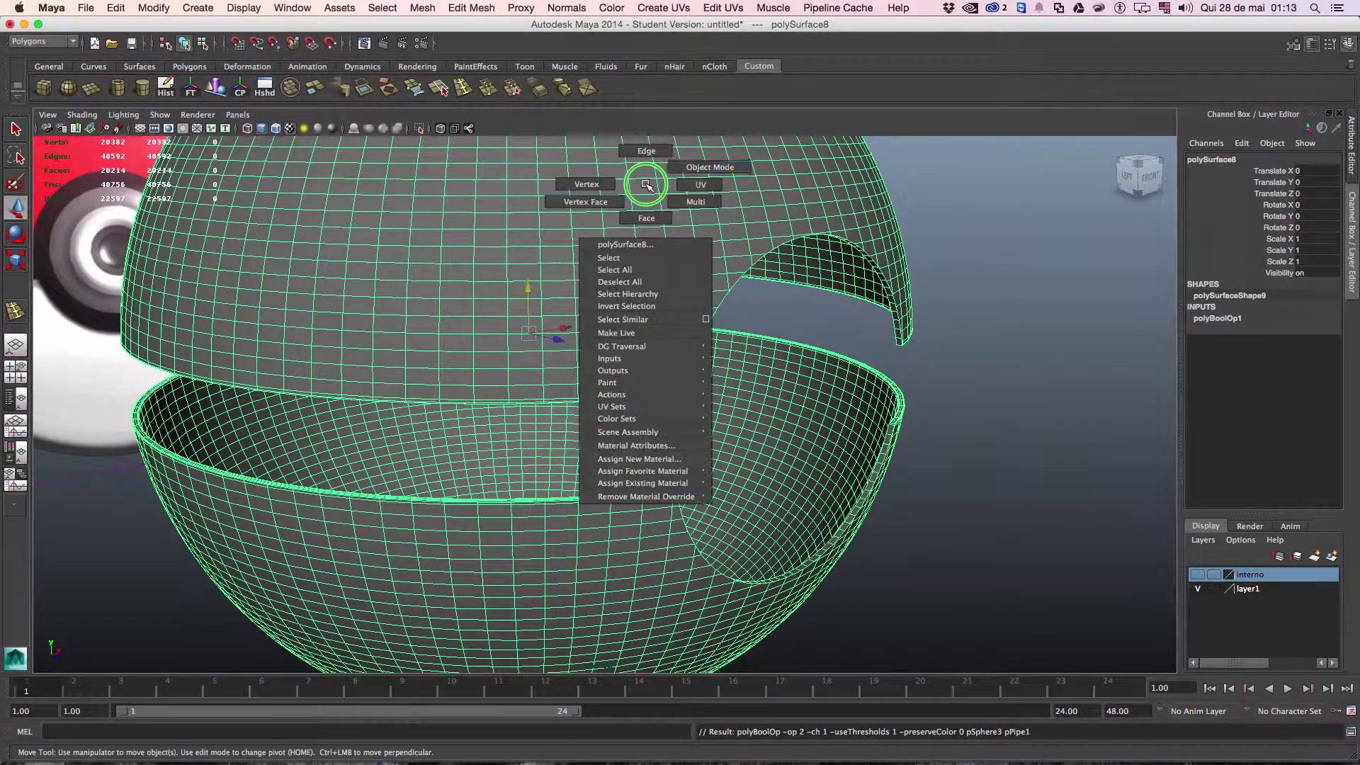
left_click(935, 234)
mouse_move(958, 243)
left_mouse_down("alt")
mouse_move(856, 222)
mouse_move(819, 253)
mouse_move(871, 244)
left_mouse_up("alt")
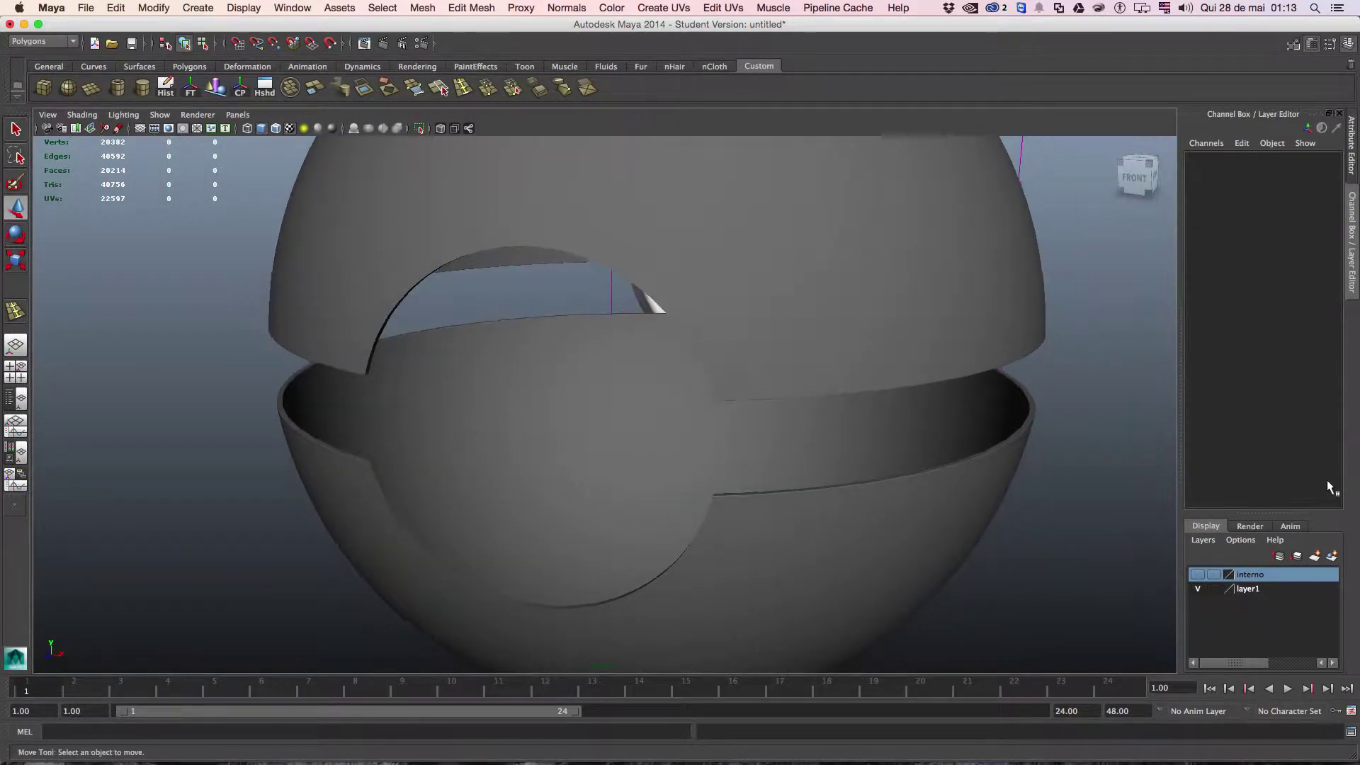
left_click(1200, 578)
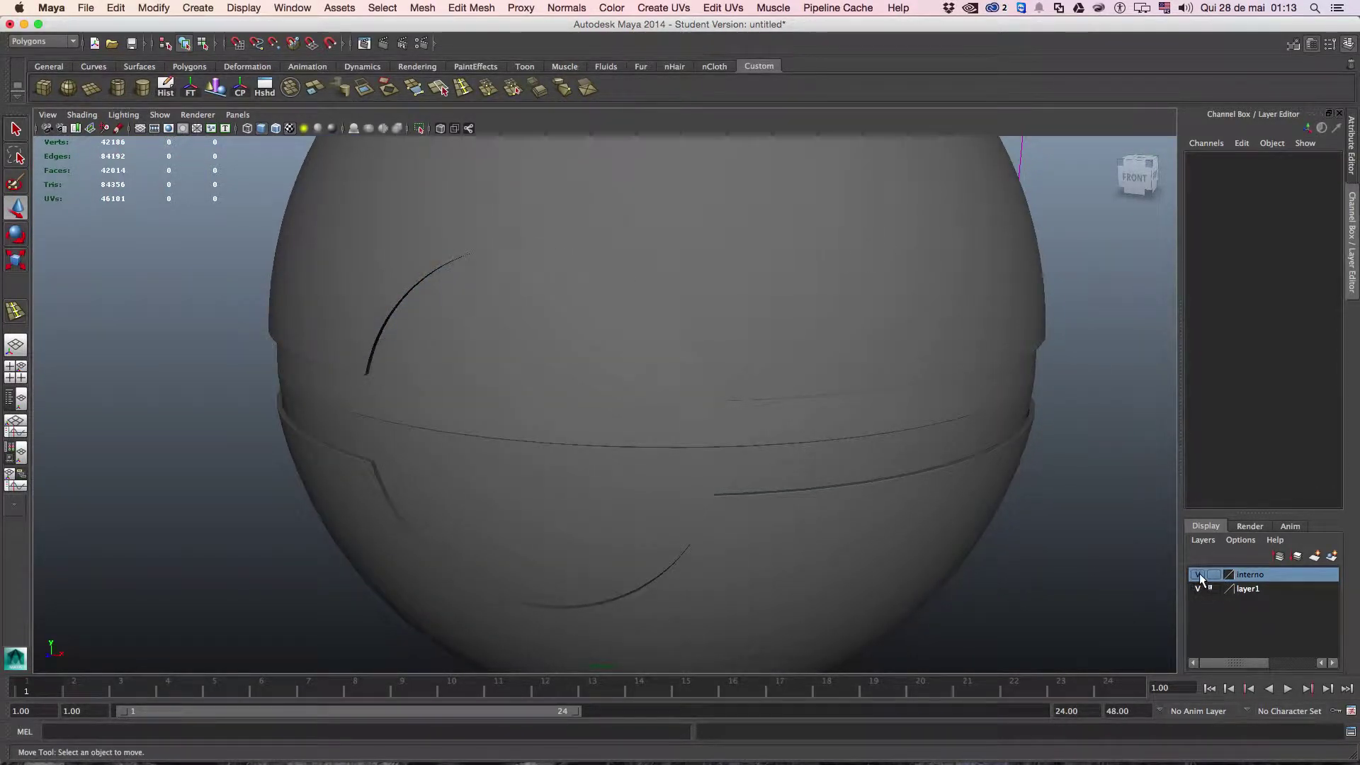
left_click(1200, 578)
mouse_move(911, 389)
left_mouse_down("alt")
mouse_move(971, 376)
mouse_move(1034, 397)
mouse_move(932, 385)
mouse_move(964, 386)
left_mouse_up("alt")
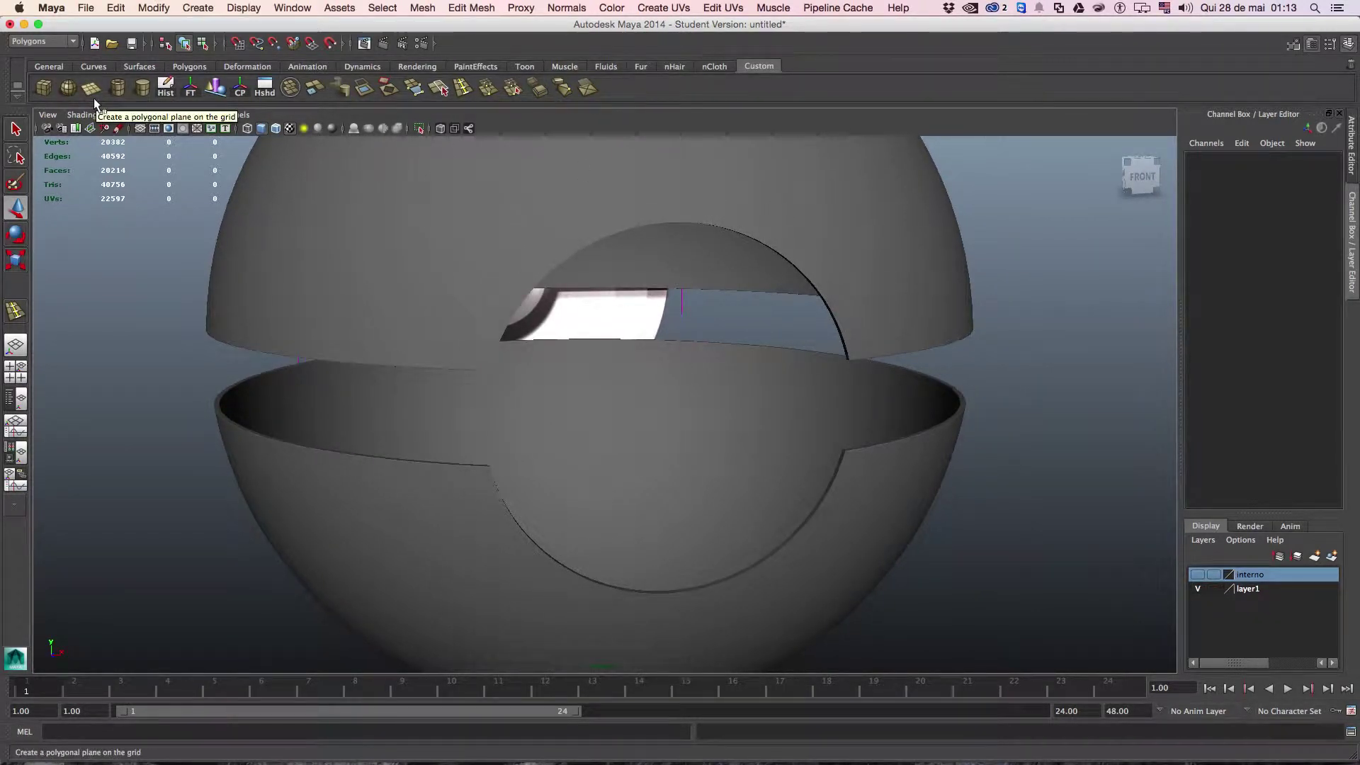
left_click(1197, 575)
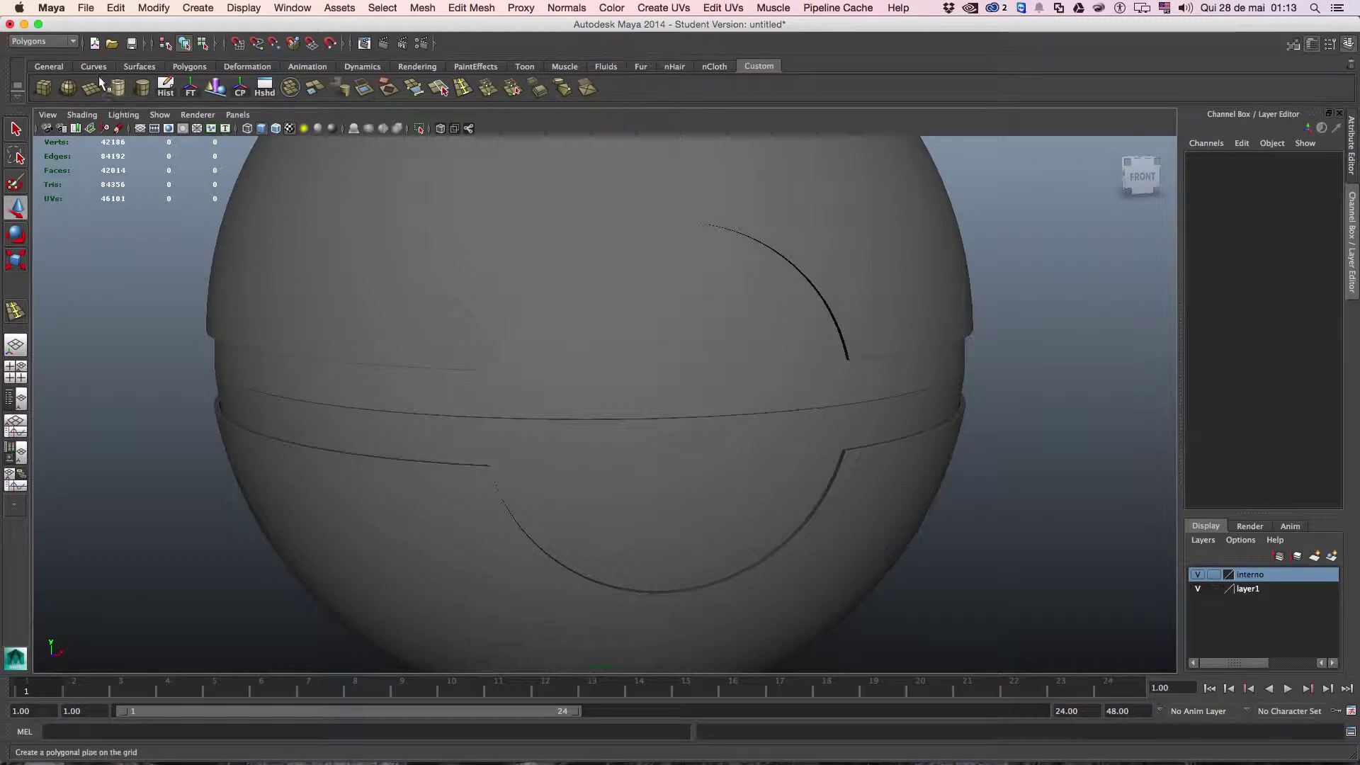
Create a cylinder, push it toward the front opening, and rotate it 90° in X.
left_click(141, 90)
mouse_move(573, 322)
left_mouse_down("alt")
mouse_move(607, 364)
mouse_move(574, 338)
mouse_move(821, 428)
mouse_move(852, 434)
mouse_move(857, 401)
left_mouse_up("alt")
key("e")
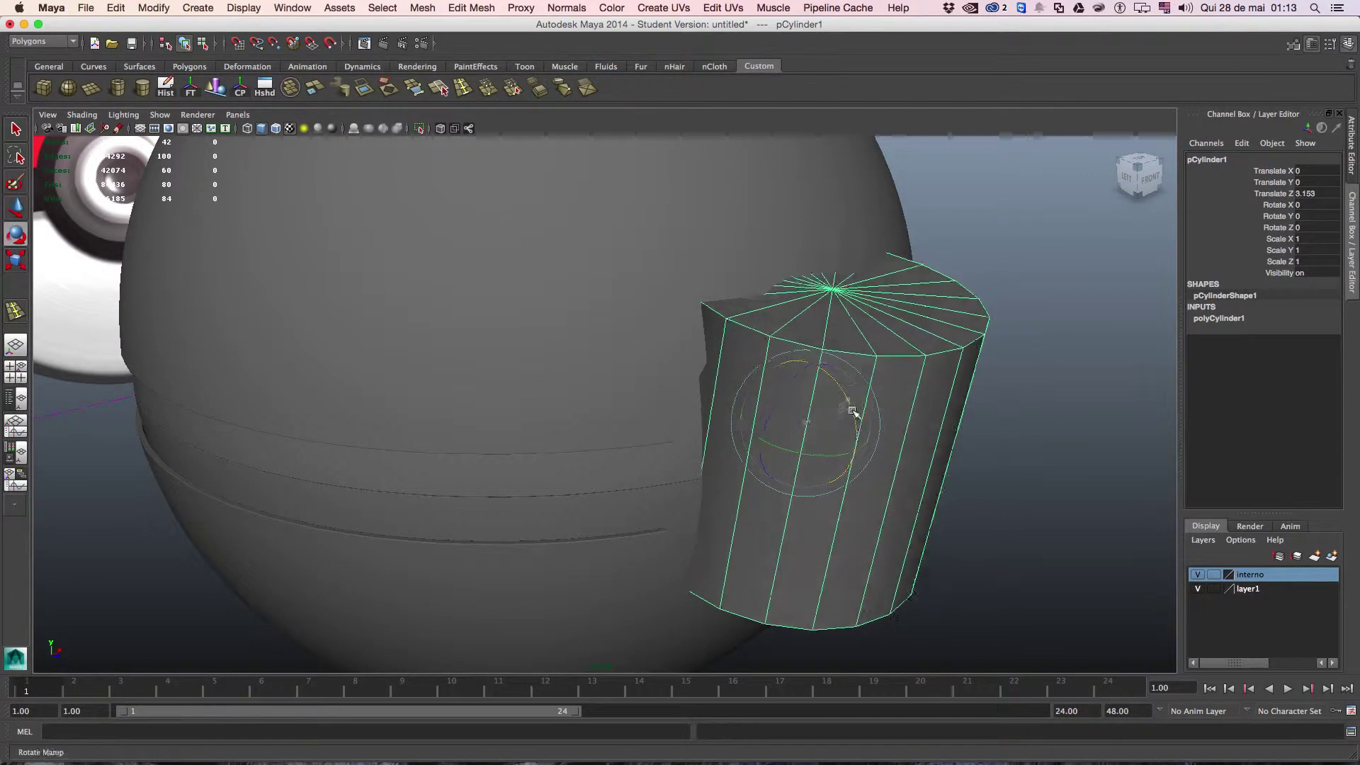
double_click(1312, 204)
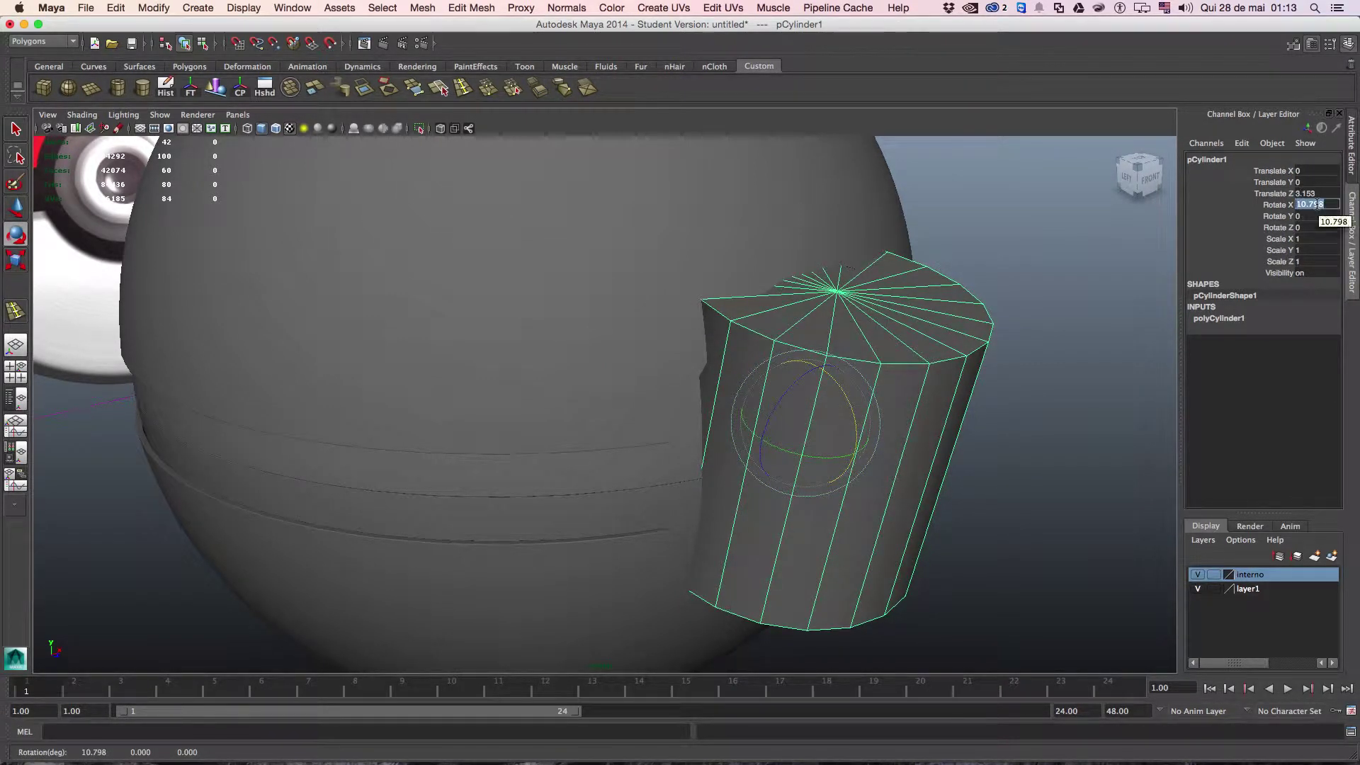
type("90")
key("Return")
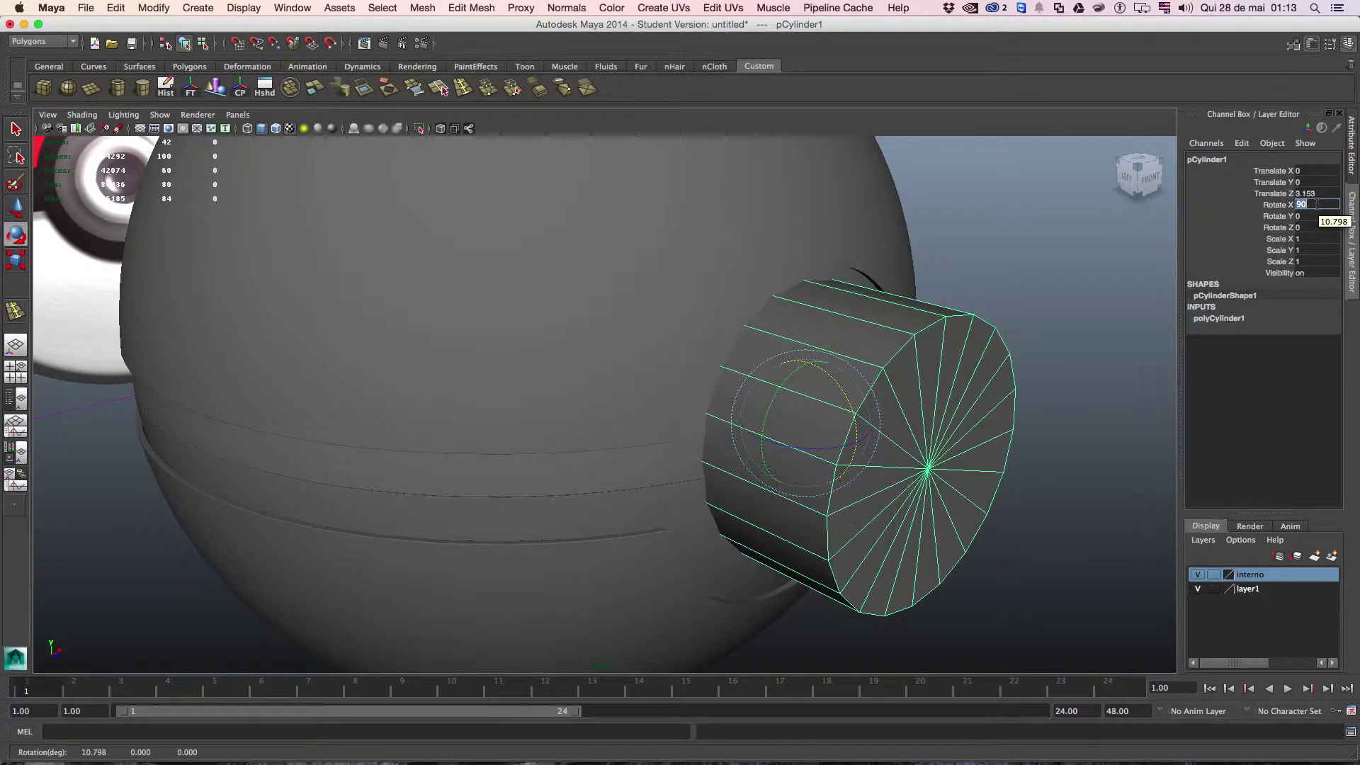
Give the cylinder 80 axis subdivisions and scale it flat into a thin disc.
left_click(1211, 320)
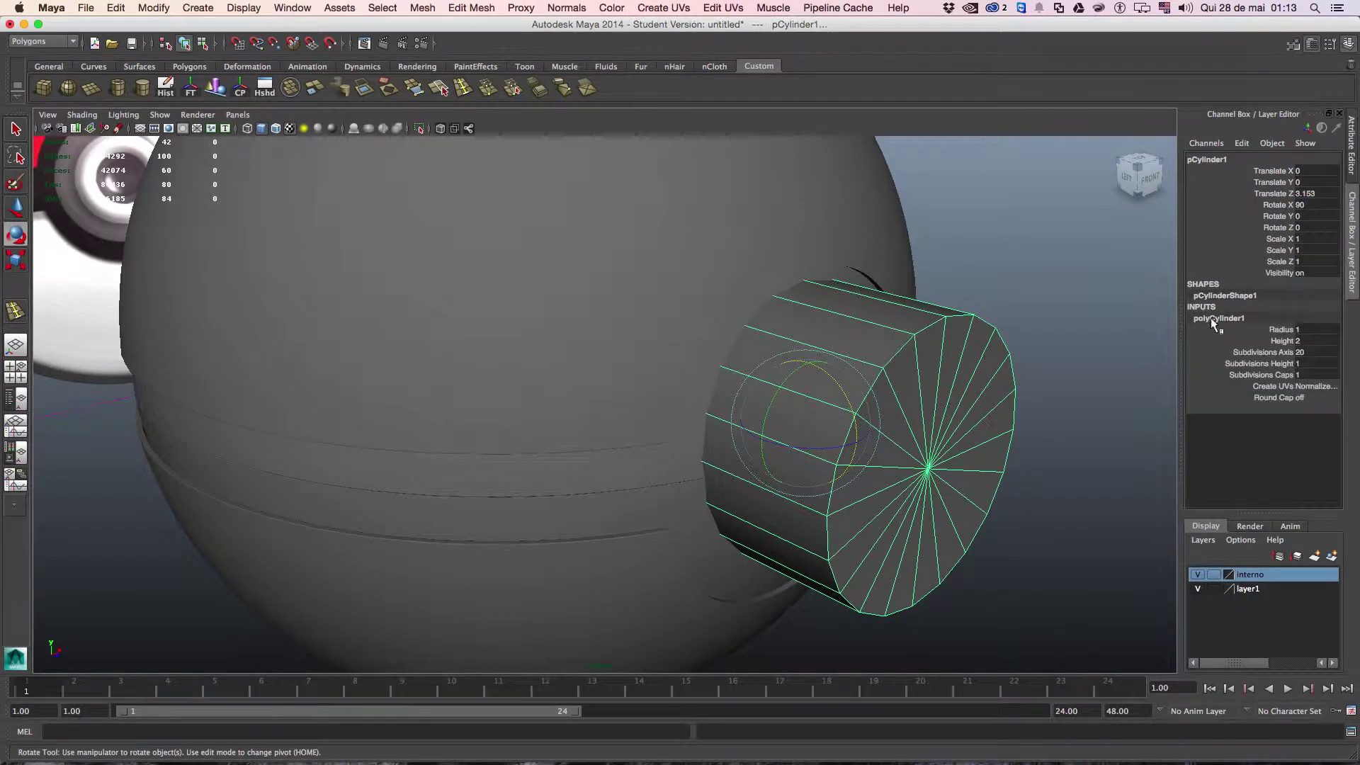
double_click(1301, 352)
type("80")
key("Return")
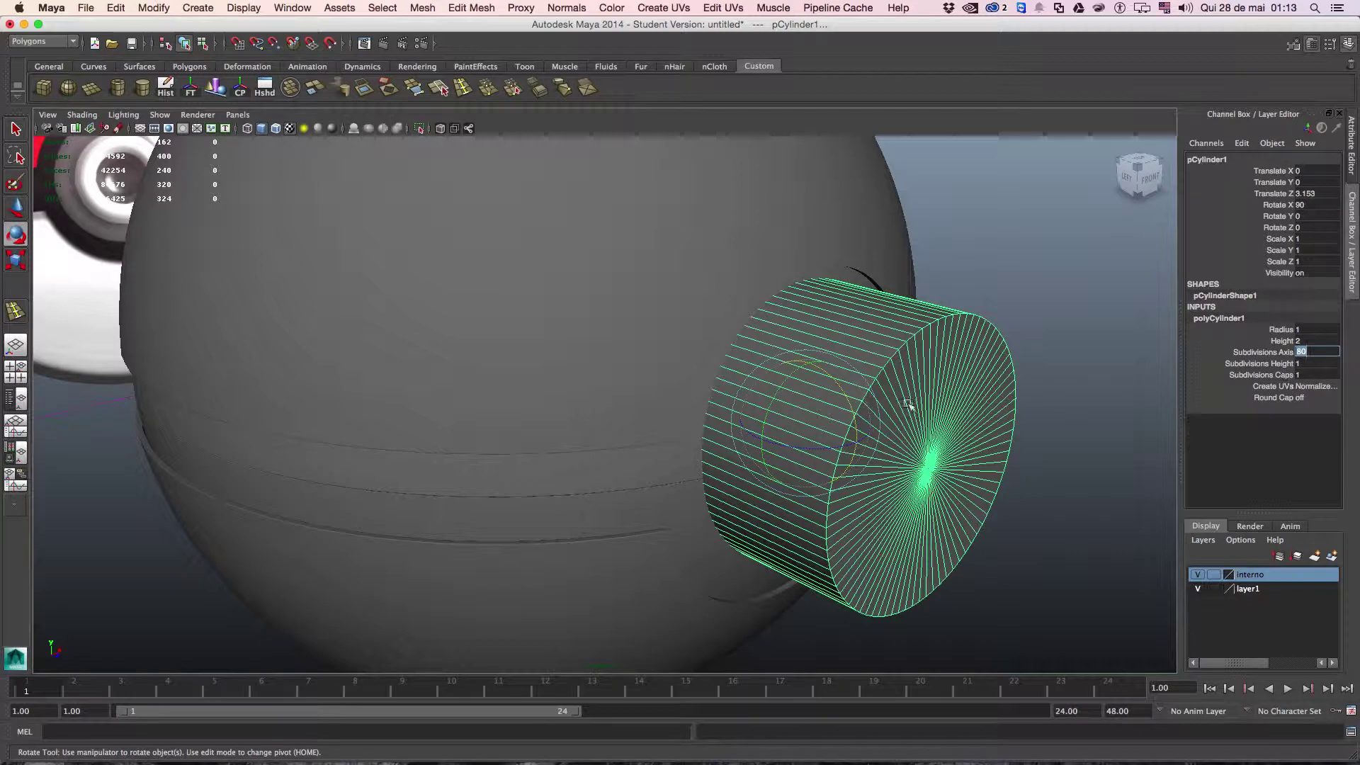
key("r")
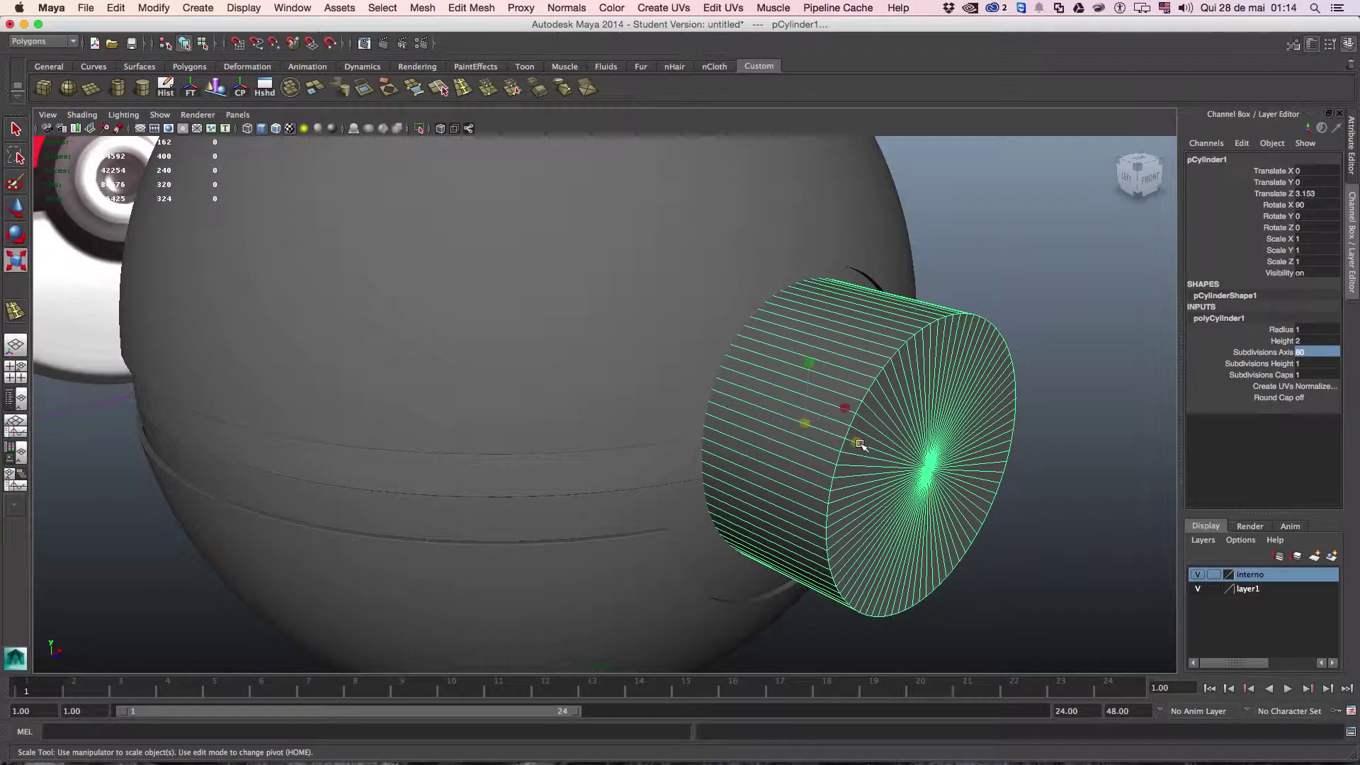
mouse_move(858, 444)
left_mouse_down()
mouse_move(809, 433)
mouse_move(869, 455)
left_mouse_up()
key("w")
key("r")
key("space")
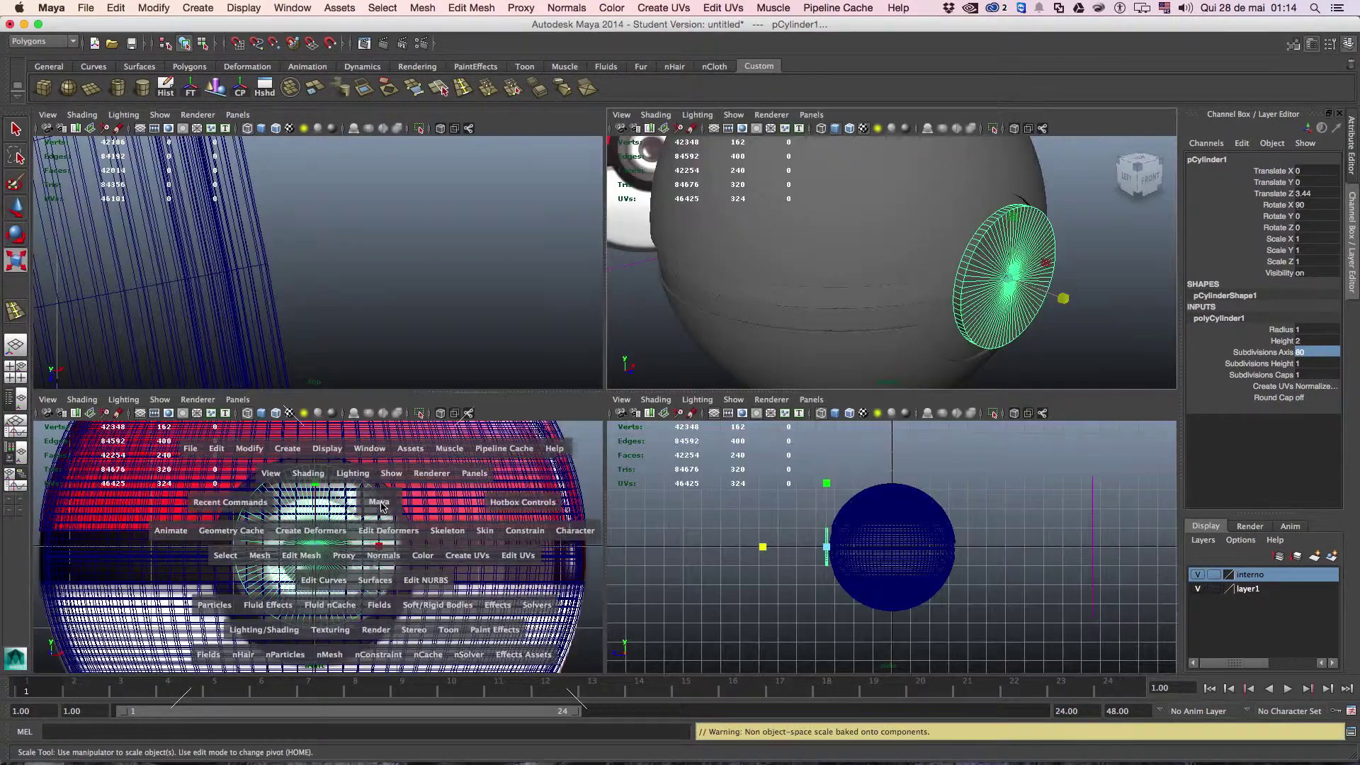
In the front view, centre the disc over the reference button.
key("space")
scroll(386, 487, "up", 5)
scroll(386, 487, "up", 3)
key("w")
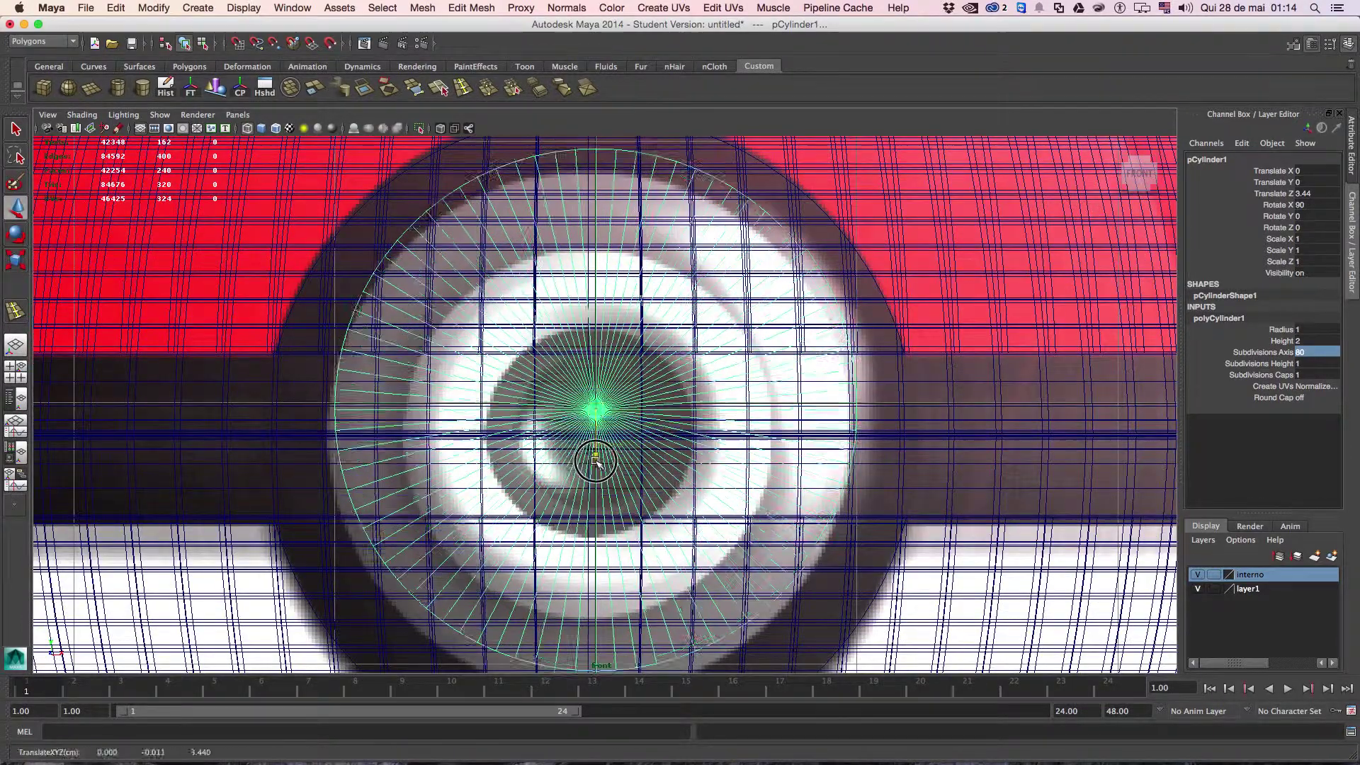
left_click_drag(593, 450, 593, 480)
middle_click_drag(608, 490, 615, 433, "alt")
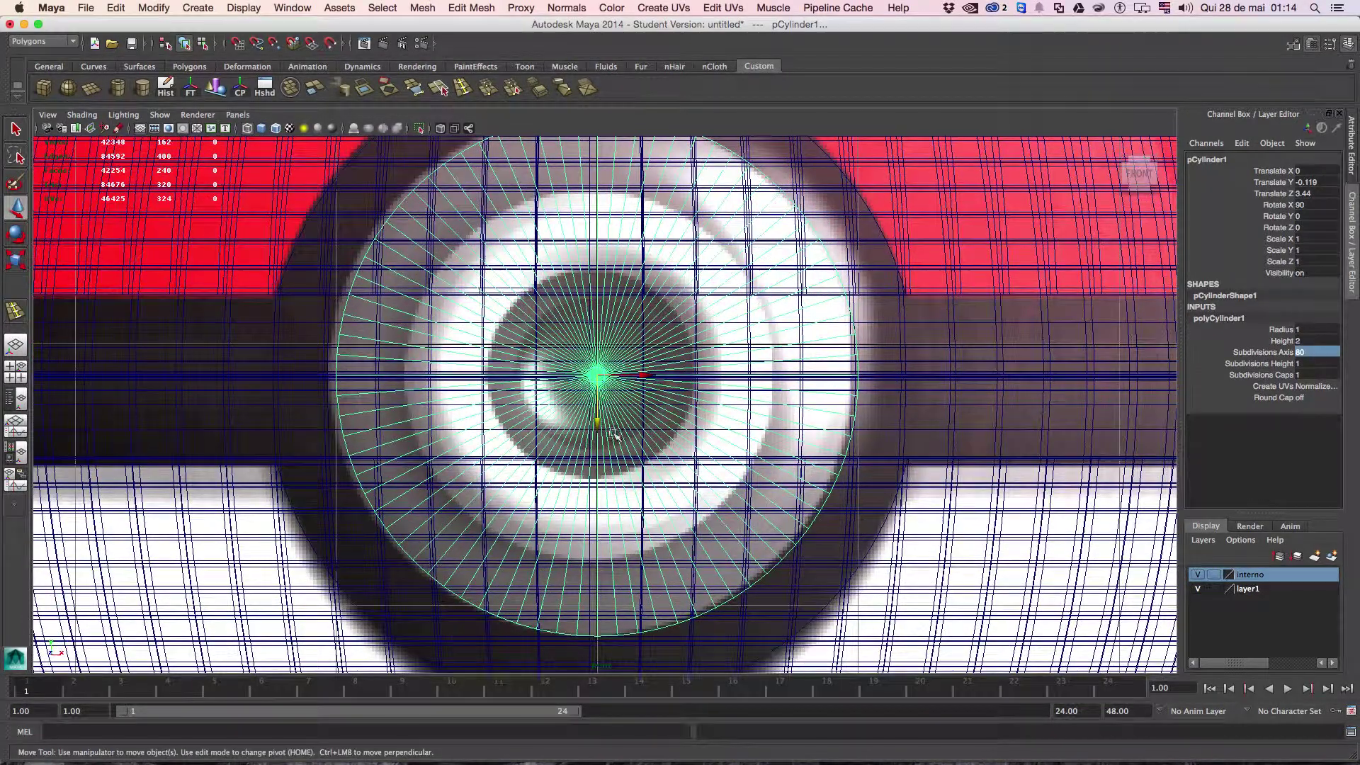
left_click_drag(648, 375, 645, 375)
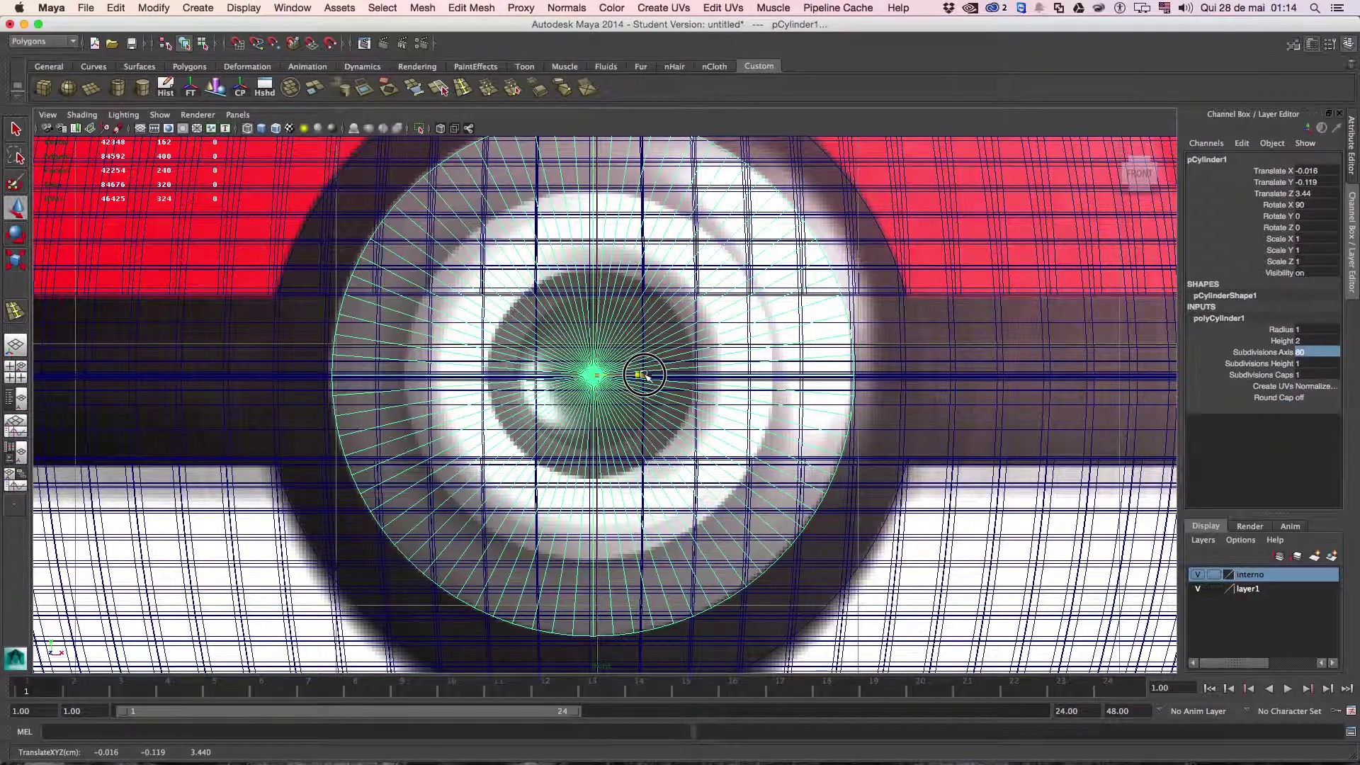
left_click_drag(645, 376, 646, 376)
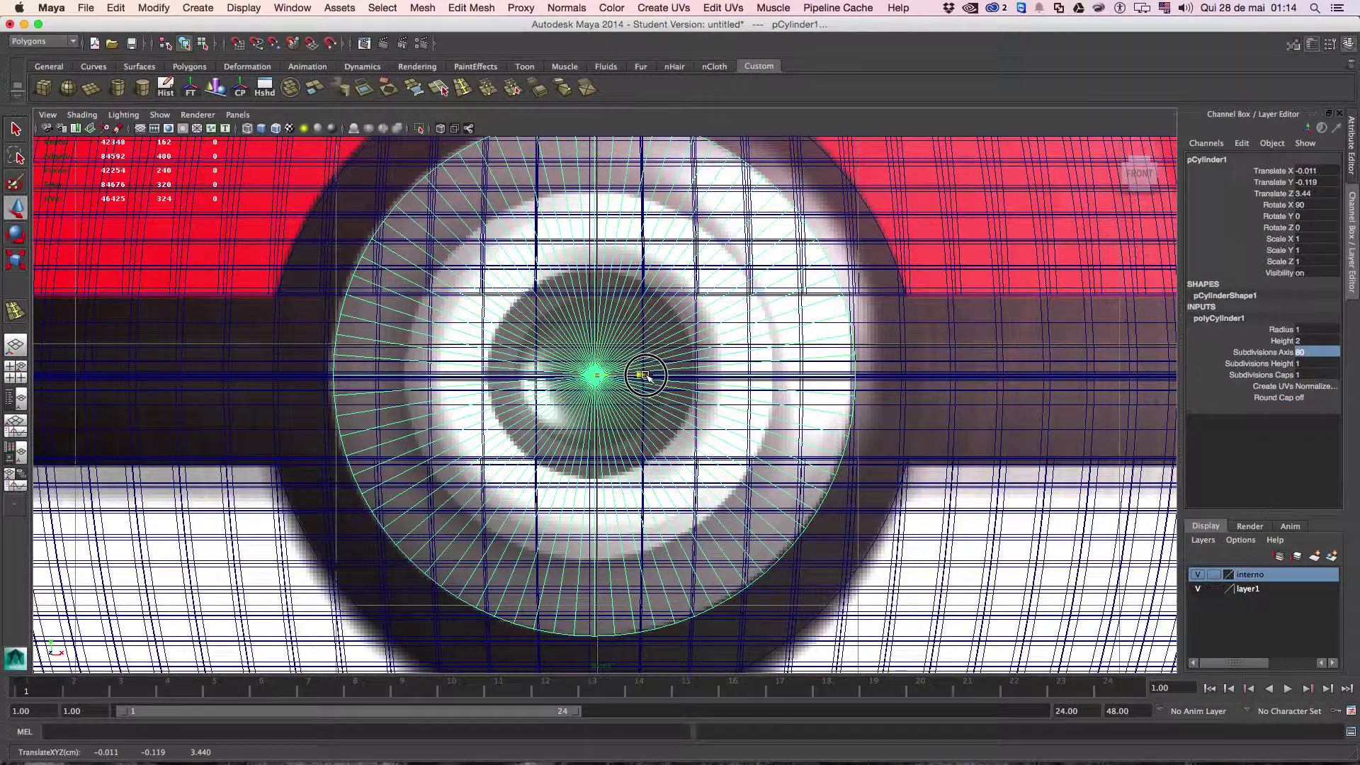
Set the cylinder's Subdivisions Caps to 7 to add concentric rings.
left_click(1261, 375)
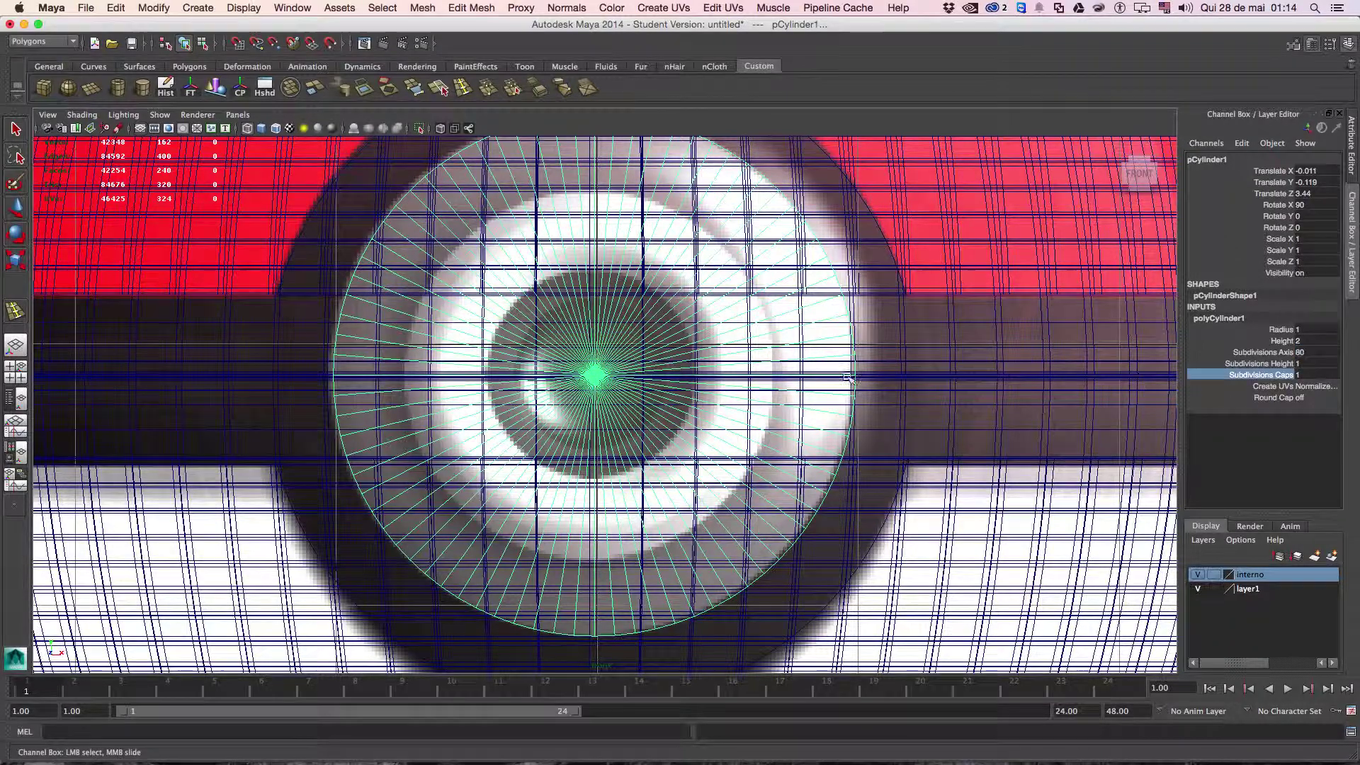
middle_click_drag(763, 371, 792, 374)
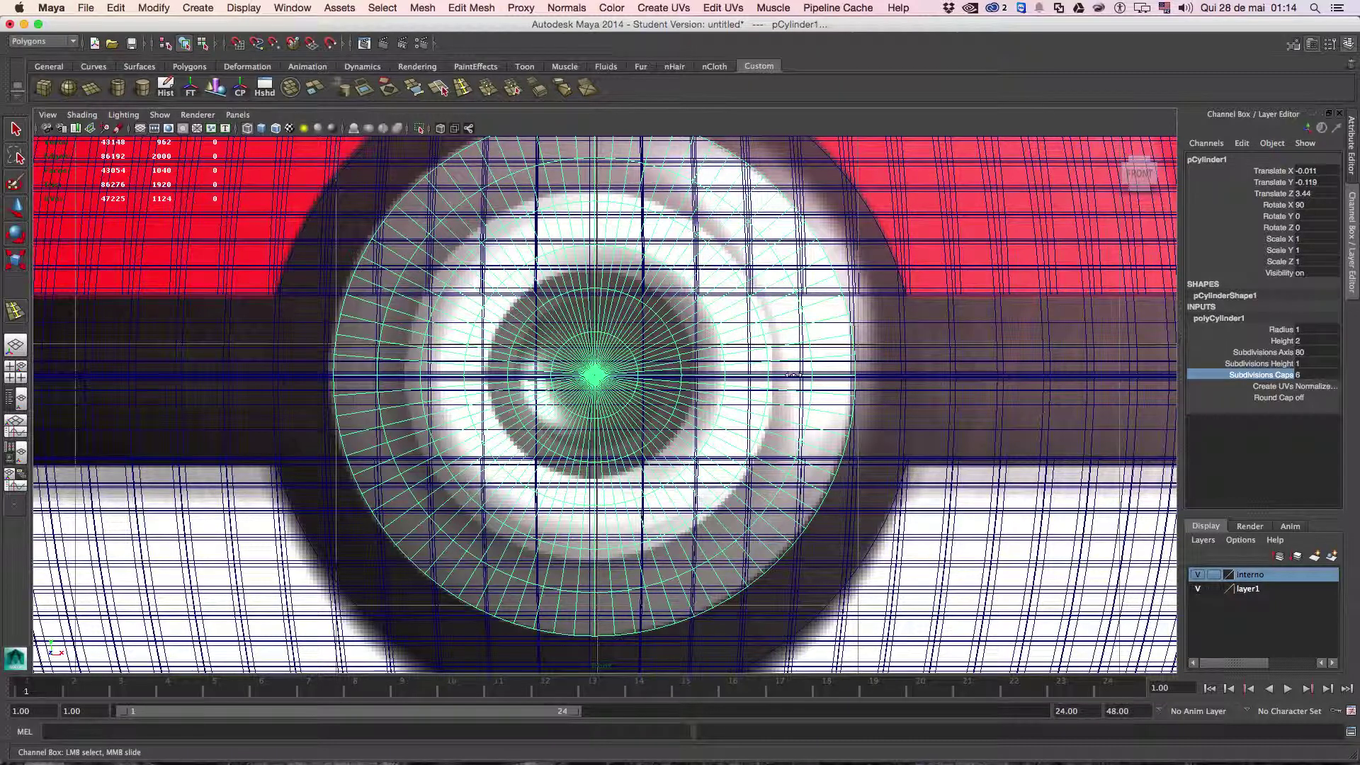
middle_click_drag(796, 376, 800, 378)
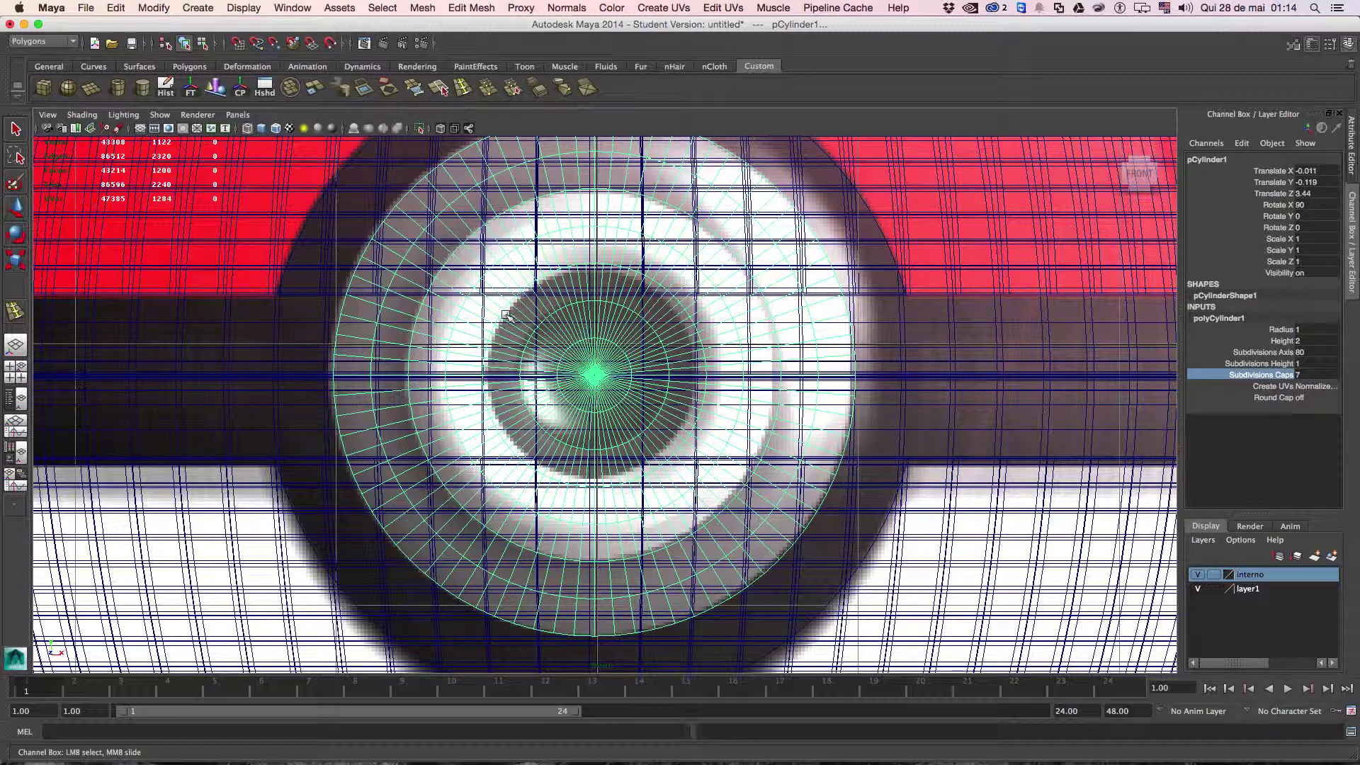
scroll(490, 327, "up", 1)
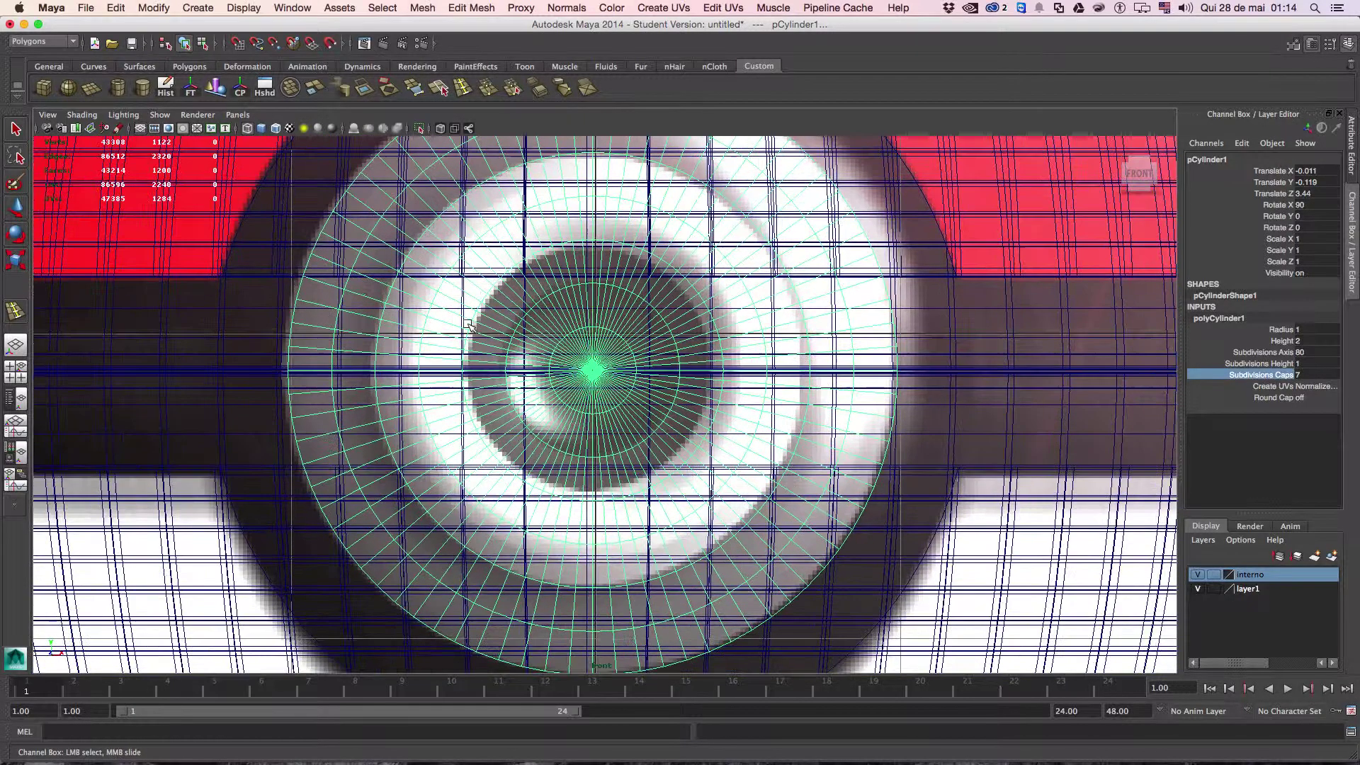
scroll(440, 316, "up", 1)
scroll(440, 316, "up", 1)
scroll(446, 297, "up", 1)
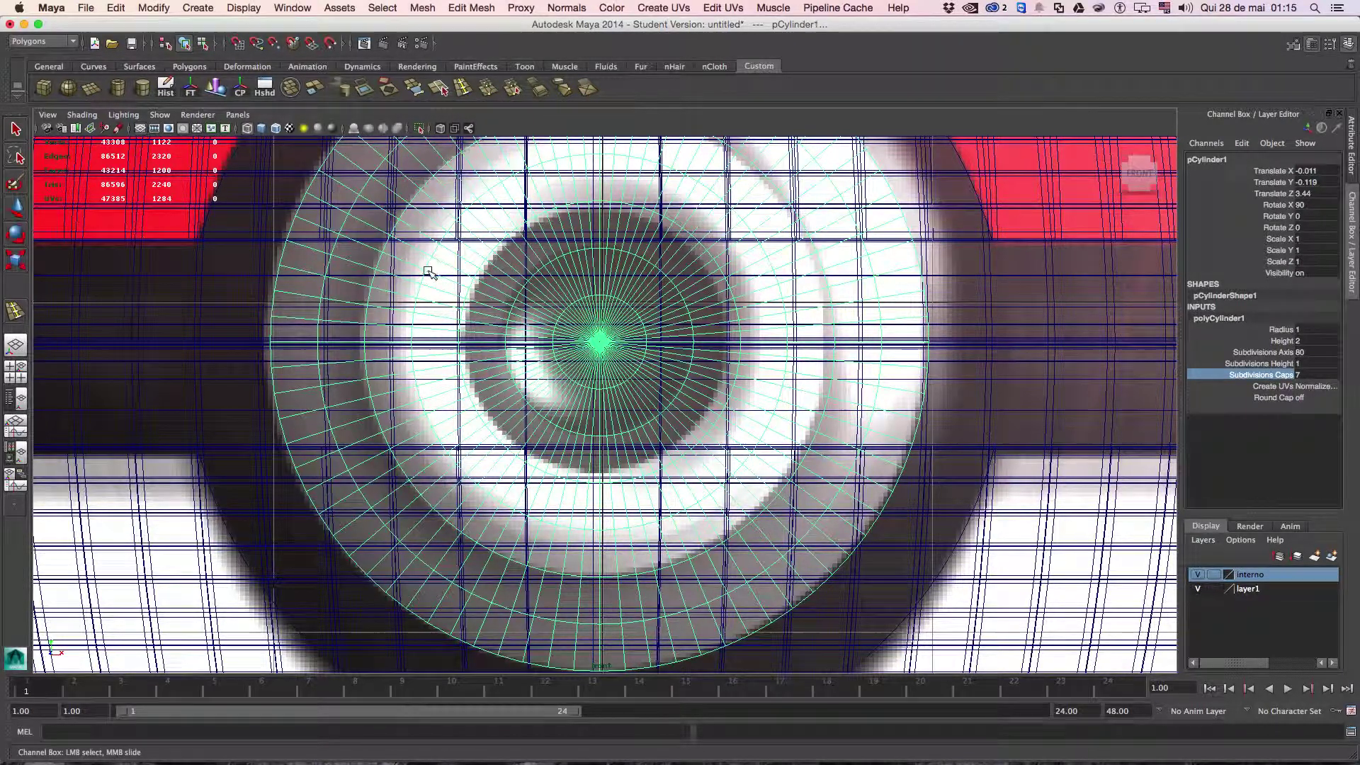
Undo the two stray cylinder changes and make the disc thinner.
key("space")
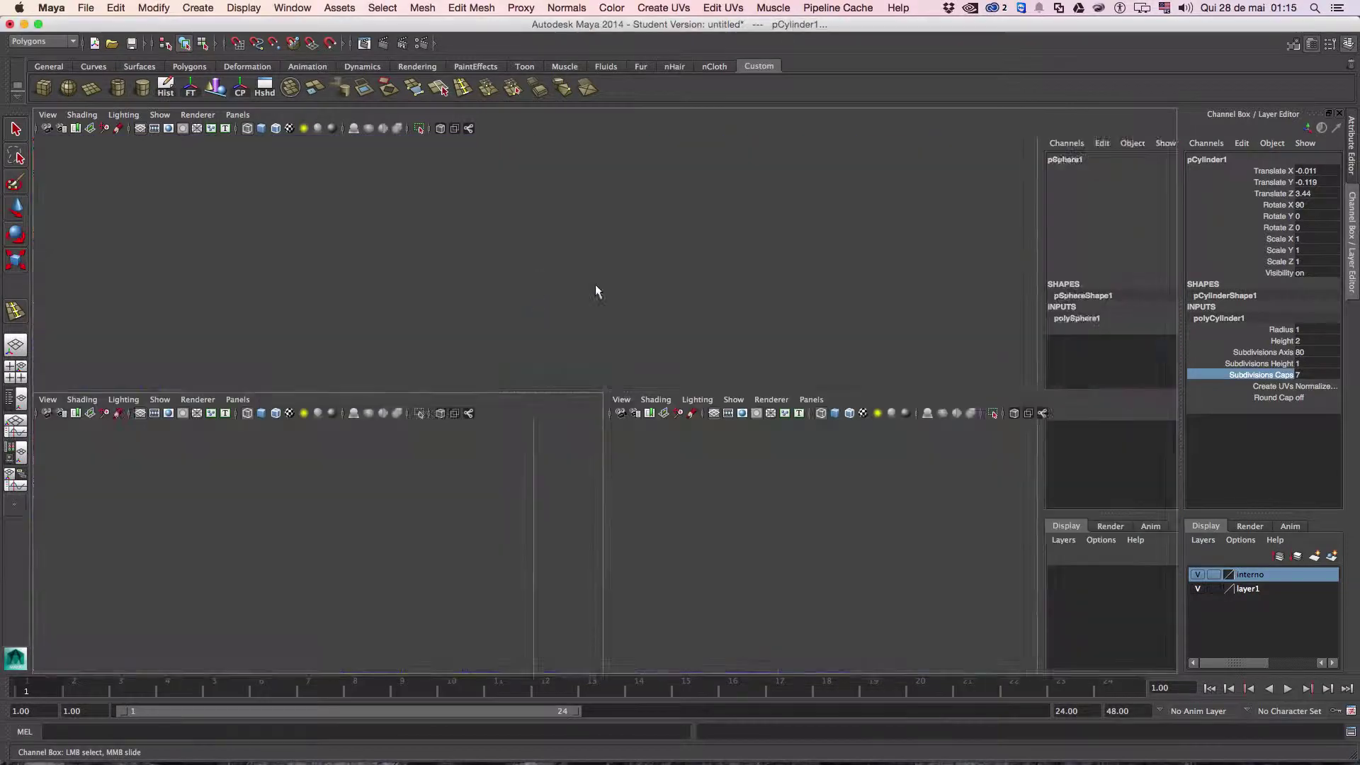
key("space")
middle_click_drag(825, 227, 980, 299, "alt")
right_click_drag(980, 299, 727, 247, "alt")
left_click_drag(727, 248, 815, 282, "alt")
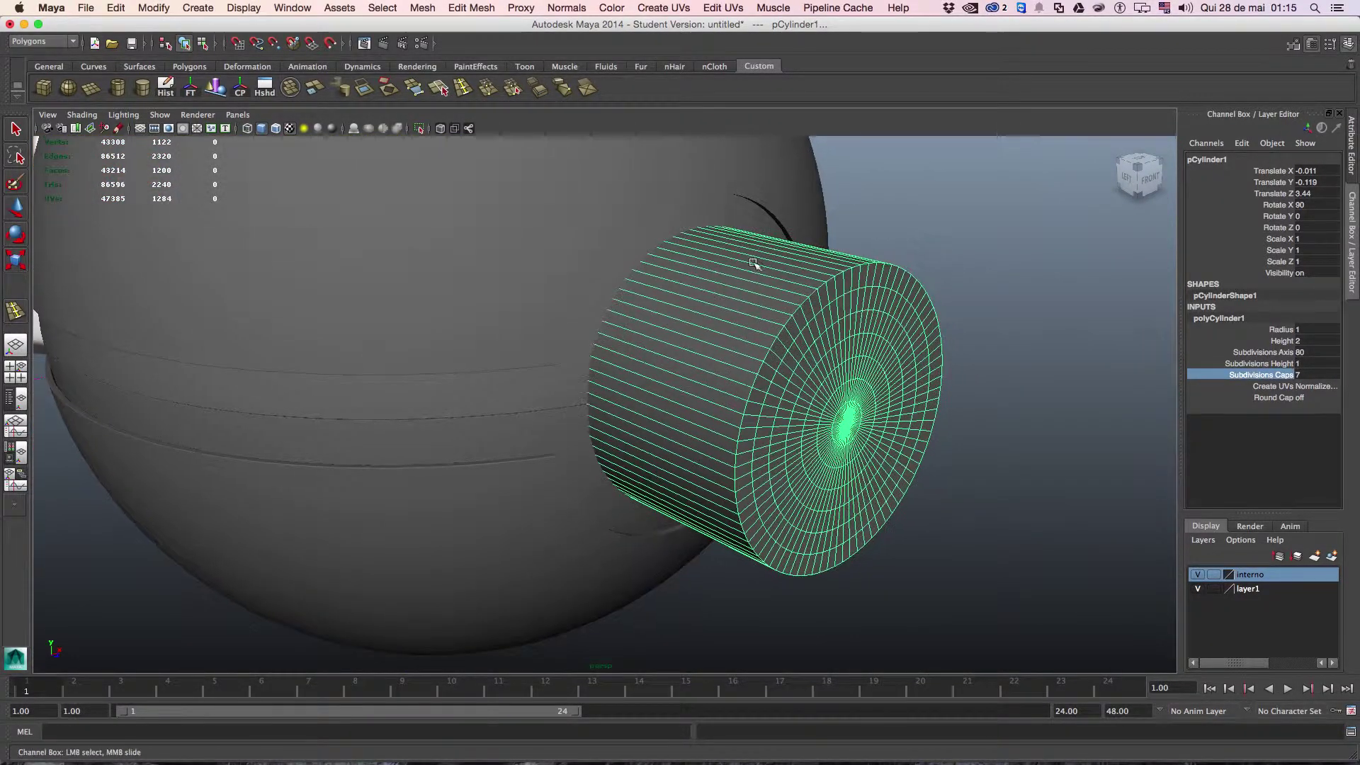
right_click(827, 284)
key("ctrl+z")
key("ctrl+z")
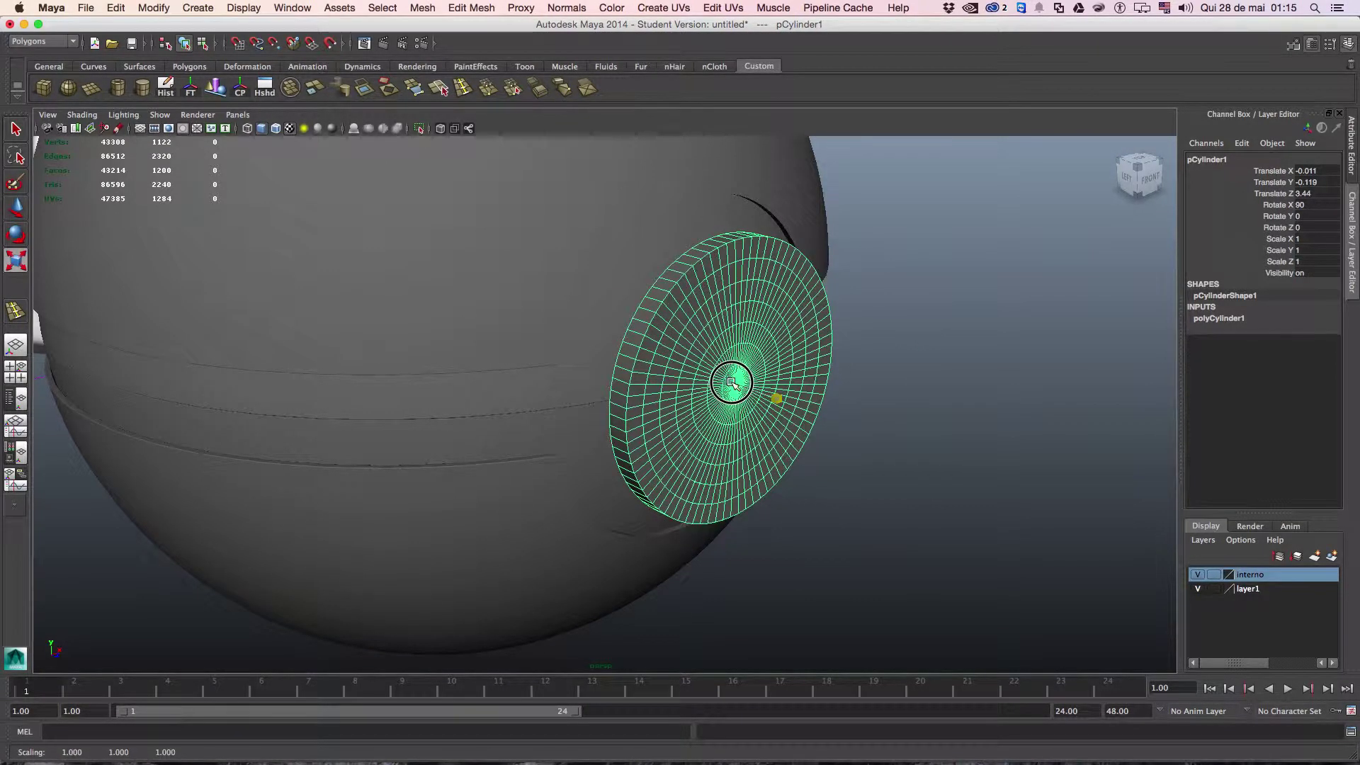
key("ctrl+z")
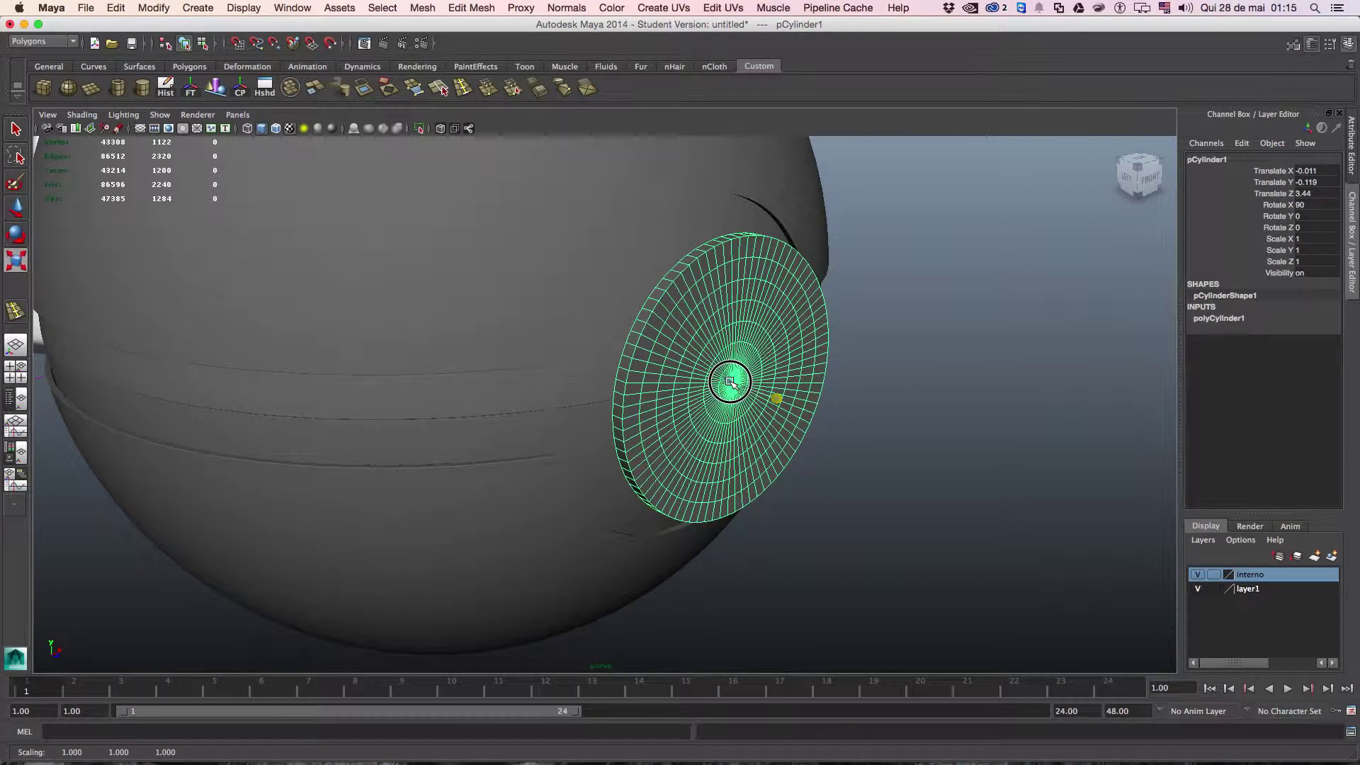
left_click_drag(731, 383, 741, 368)
Switch to edge mode and select an outer edge ring on the disc's cap.
right_click_drag(697, 294, 697, 280)
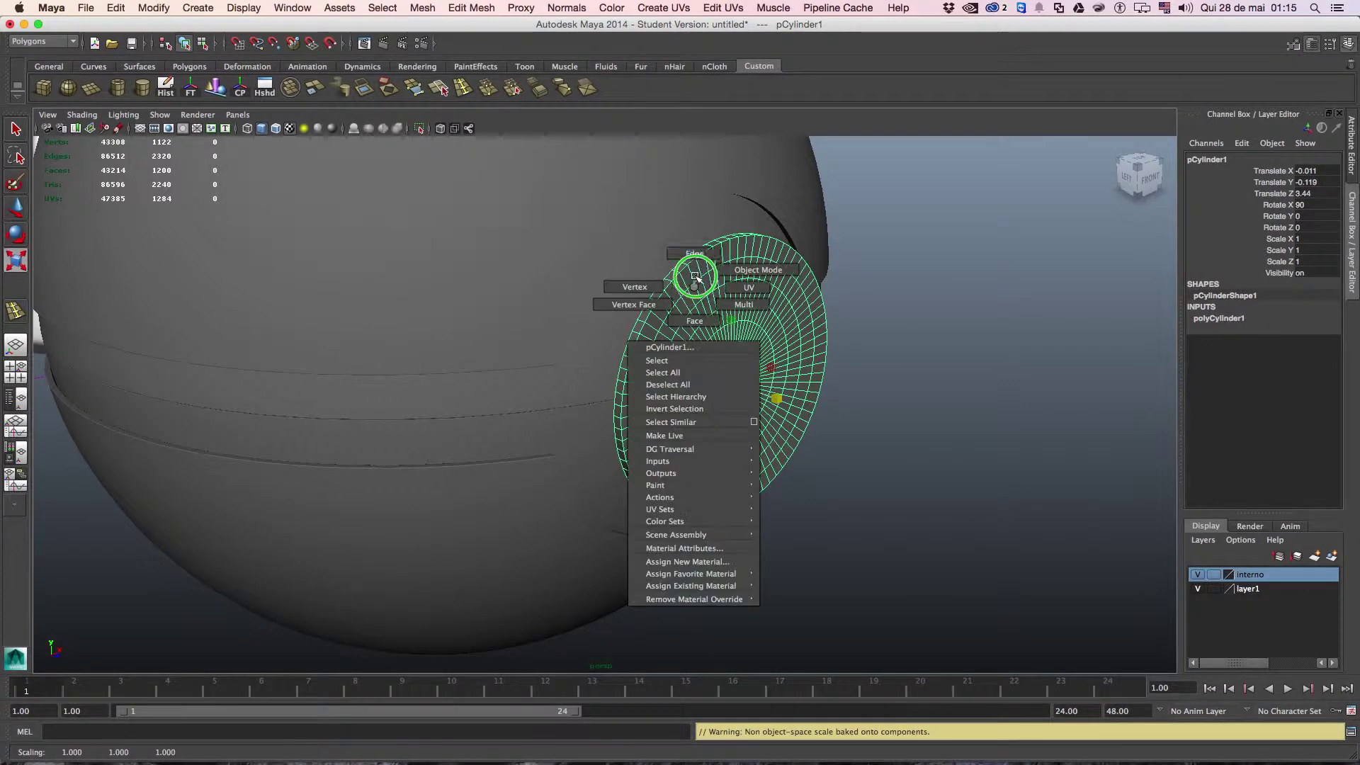
double_click(700, 280)
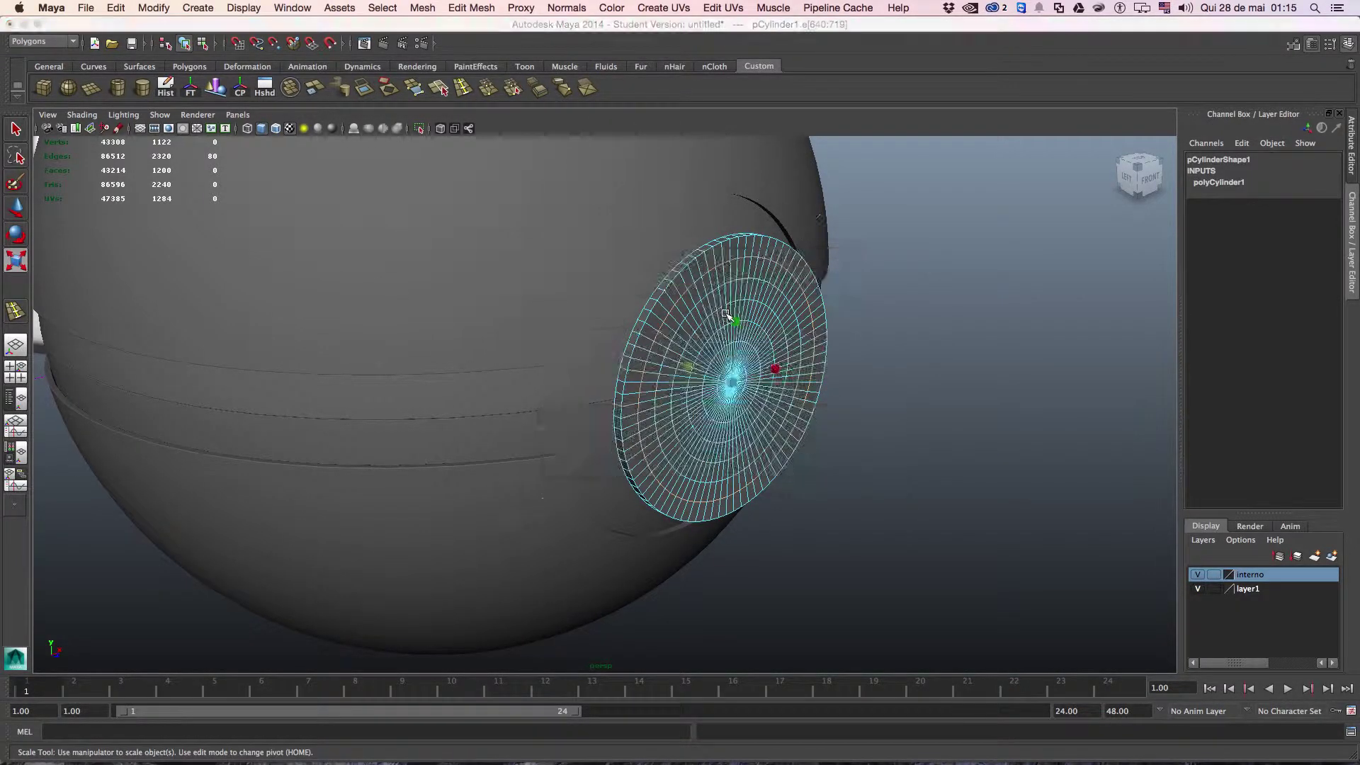
key("space")
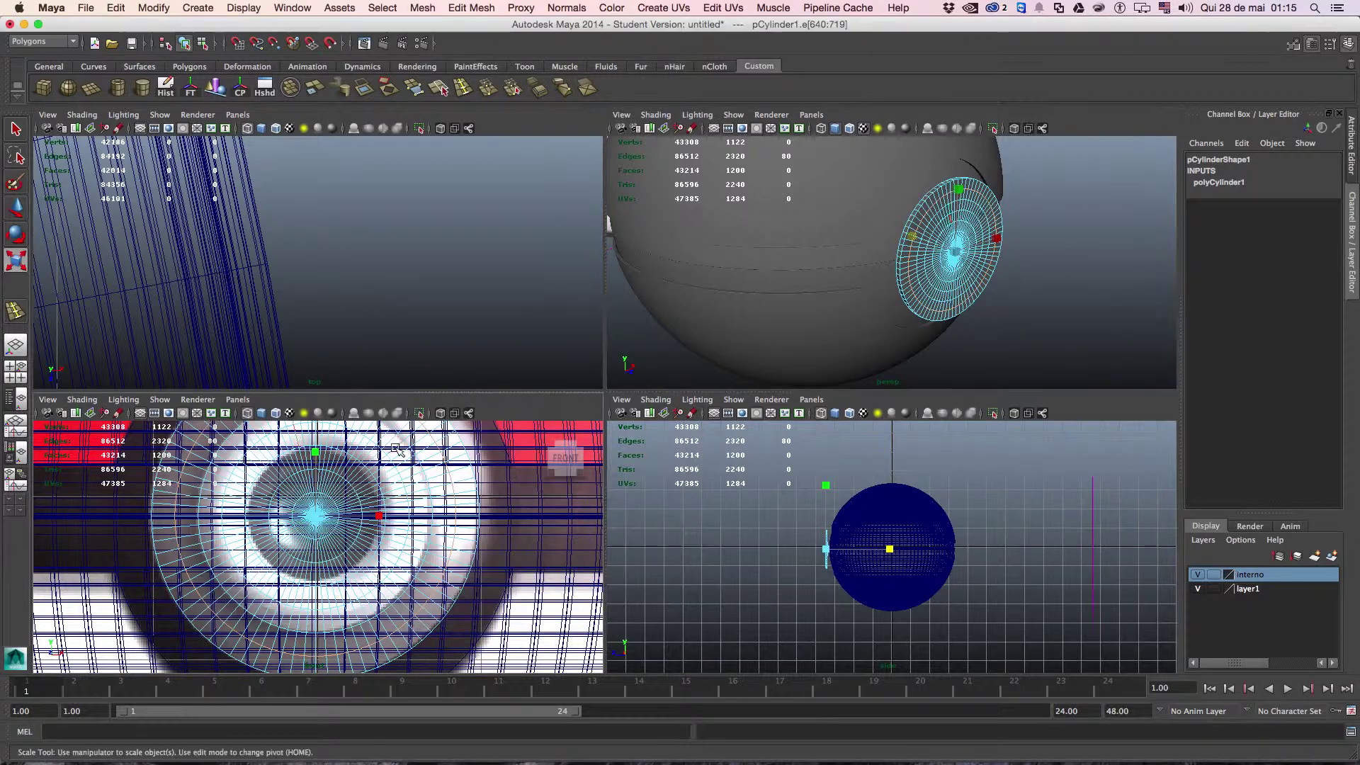
key("space")
middle_click_drag(566, 364, 601, 473, "alt")
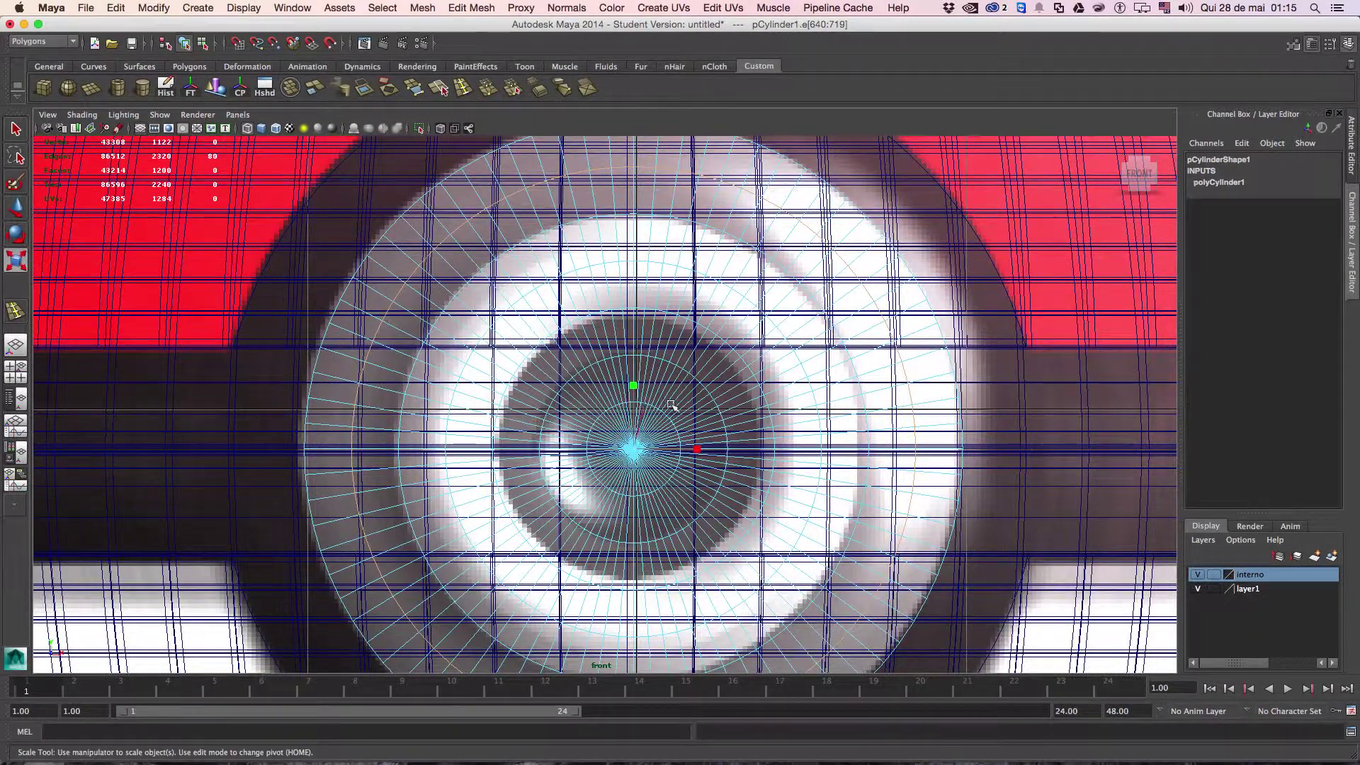
key("space")
scroll(973, 284, "up", 2)
scroll(963, 286, "up", 3)
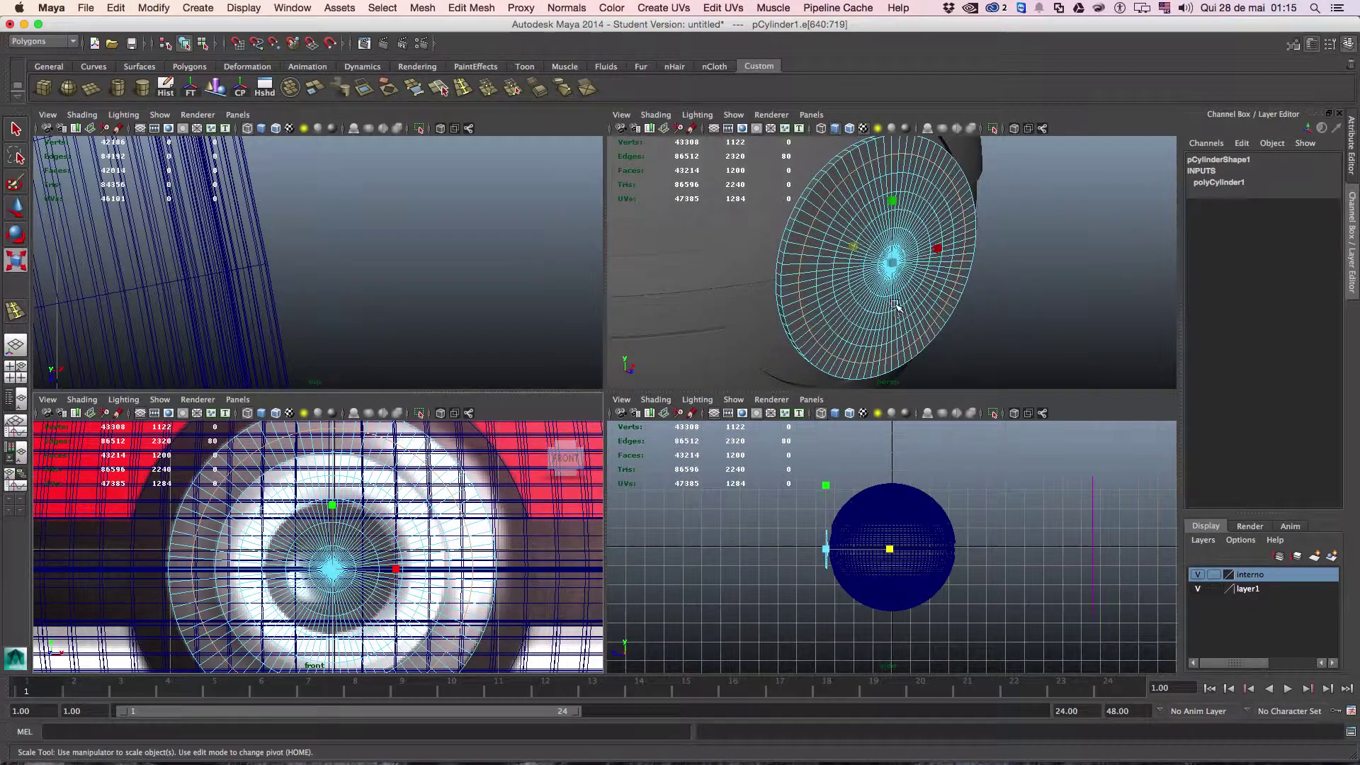
scroll(942, 294, "up", 3)
mouse_move(935, 298)
left_mouse_down("alt")
mouse_move(918, 304)
mouse_move(942, 274)
mouse_move(964, 279)
left_mouse_up("alt")
key("w")
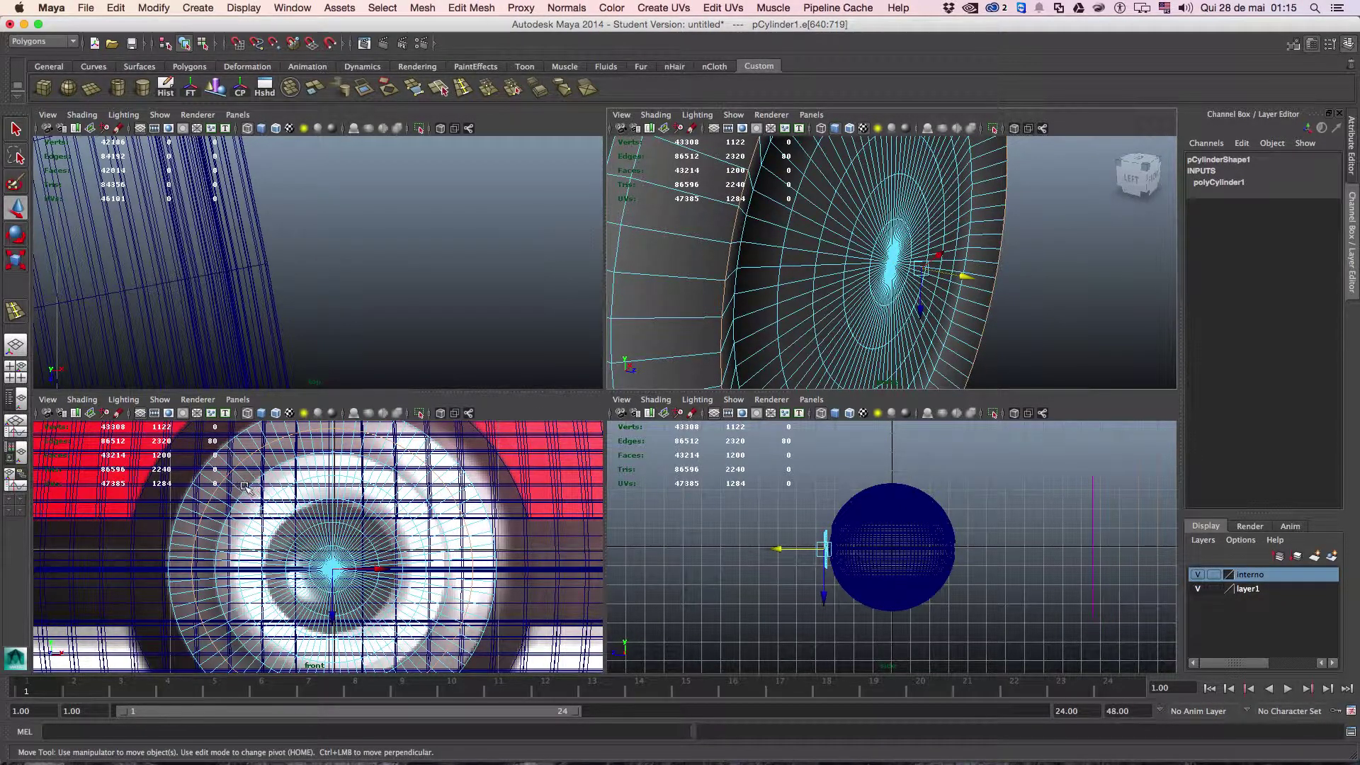
Select the next inner edge ring and scale it slightly, about 1.002, to fit the reference.
double_click(240, 495)
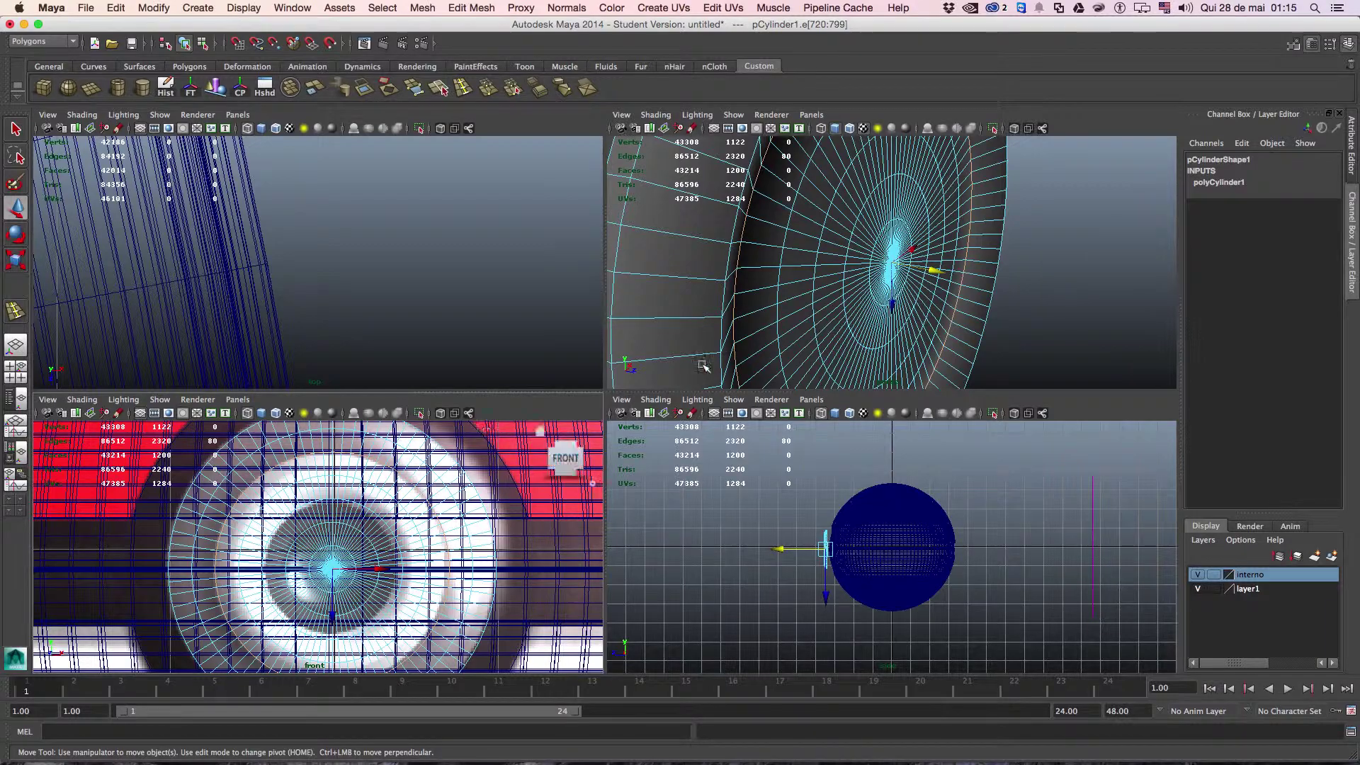
key("space")
key("r")
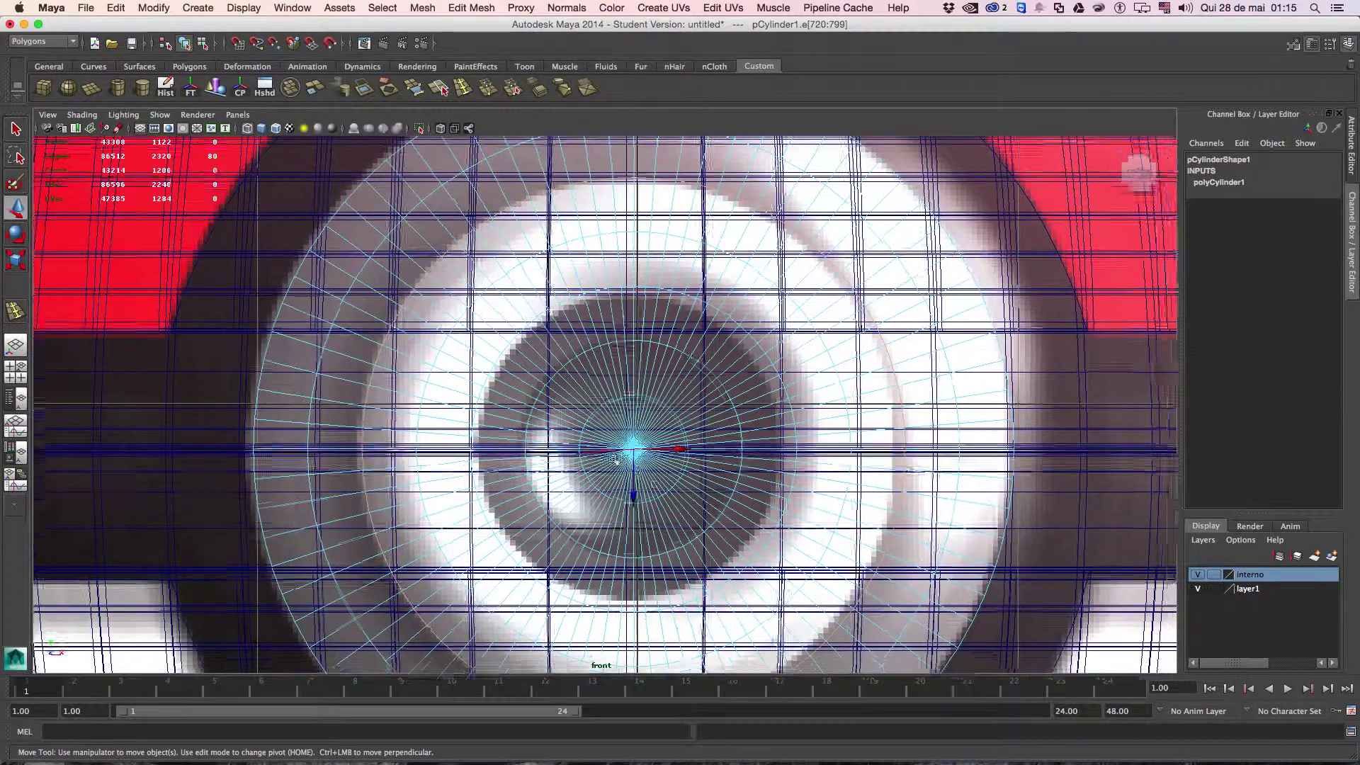
key("f")
mouse_move(608, 404)
left_mouse_down()
mouse_move(619, 404)
mouse_move(609, 410)
left_mouse_up()
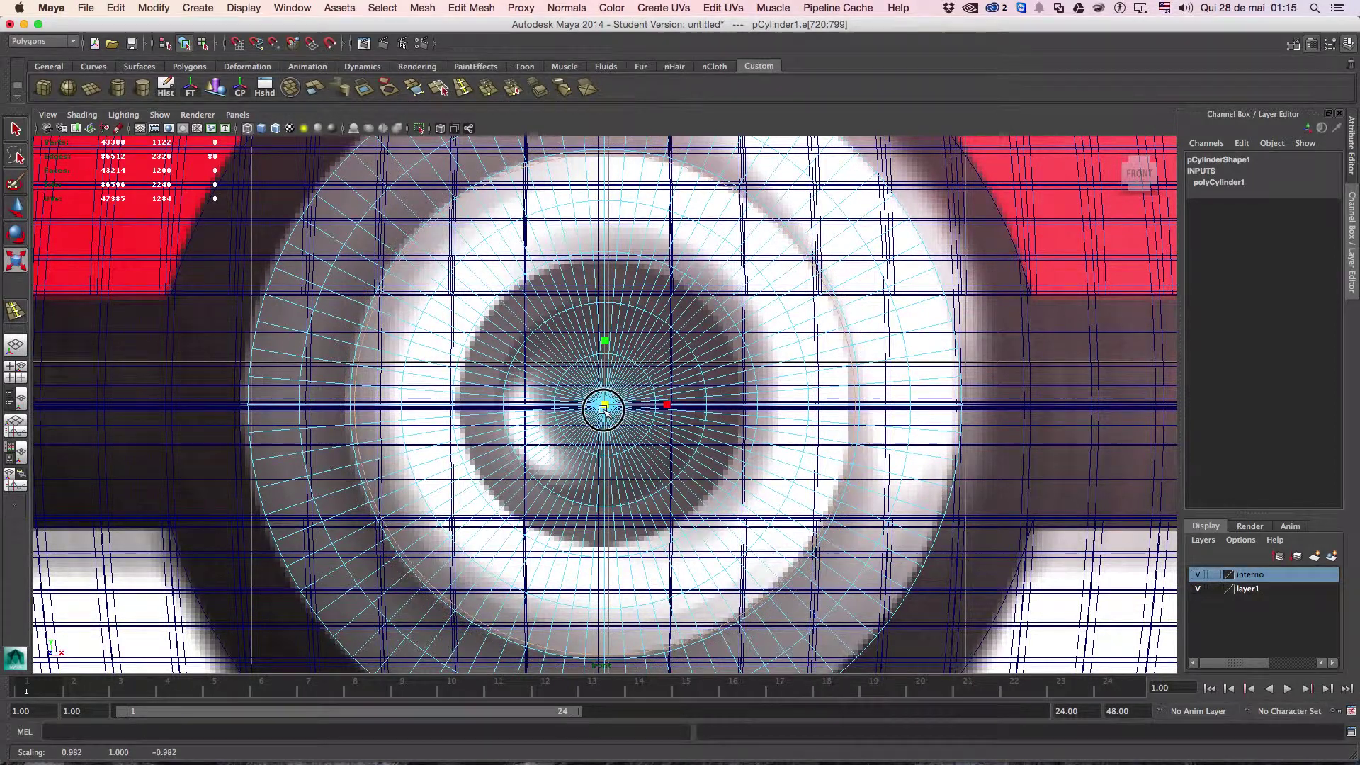
key("z")
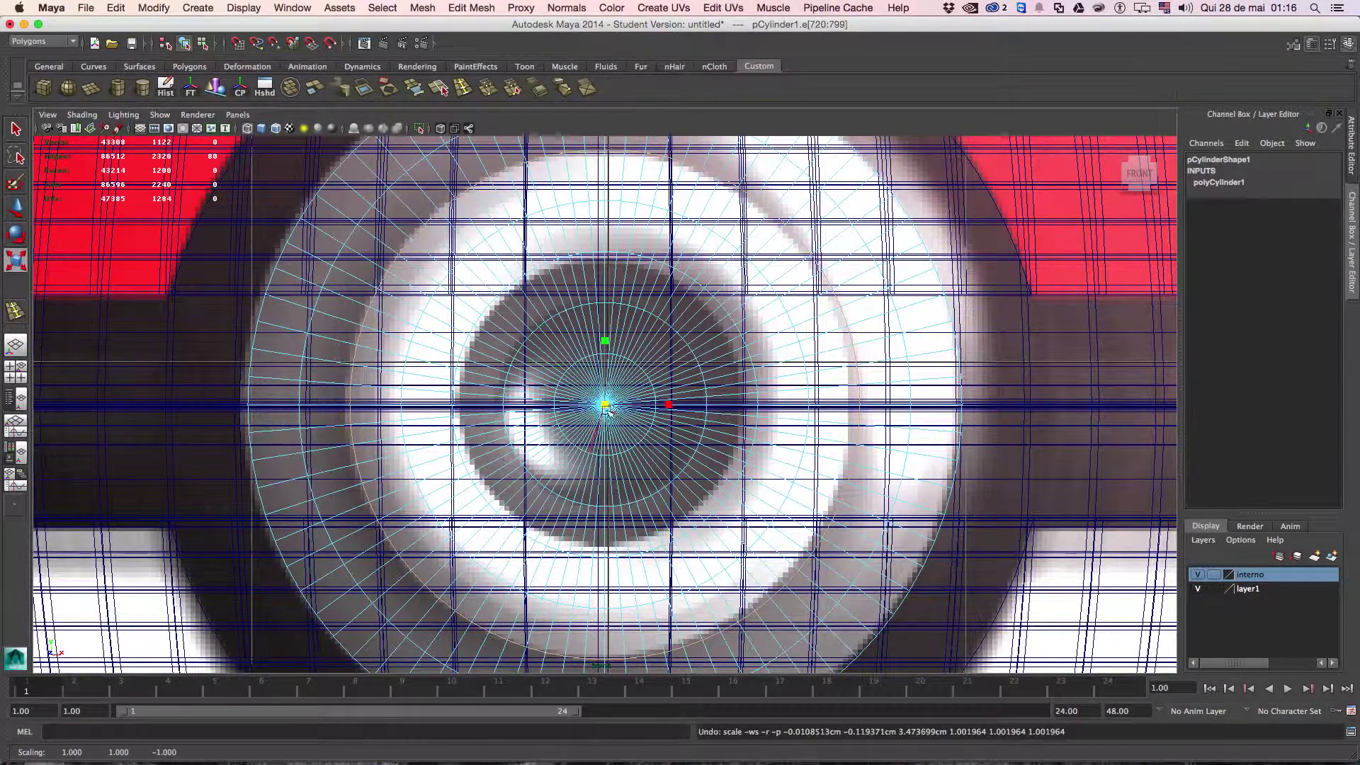
key("space")
key("space")
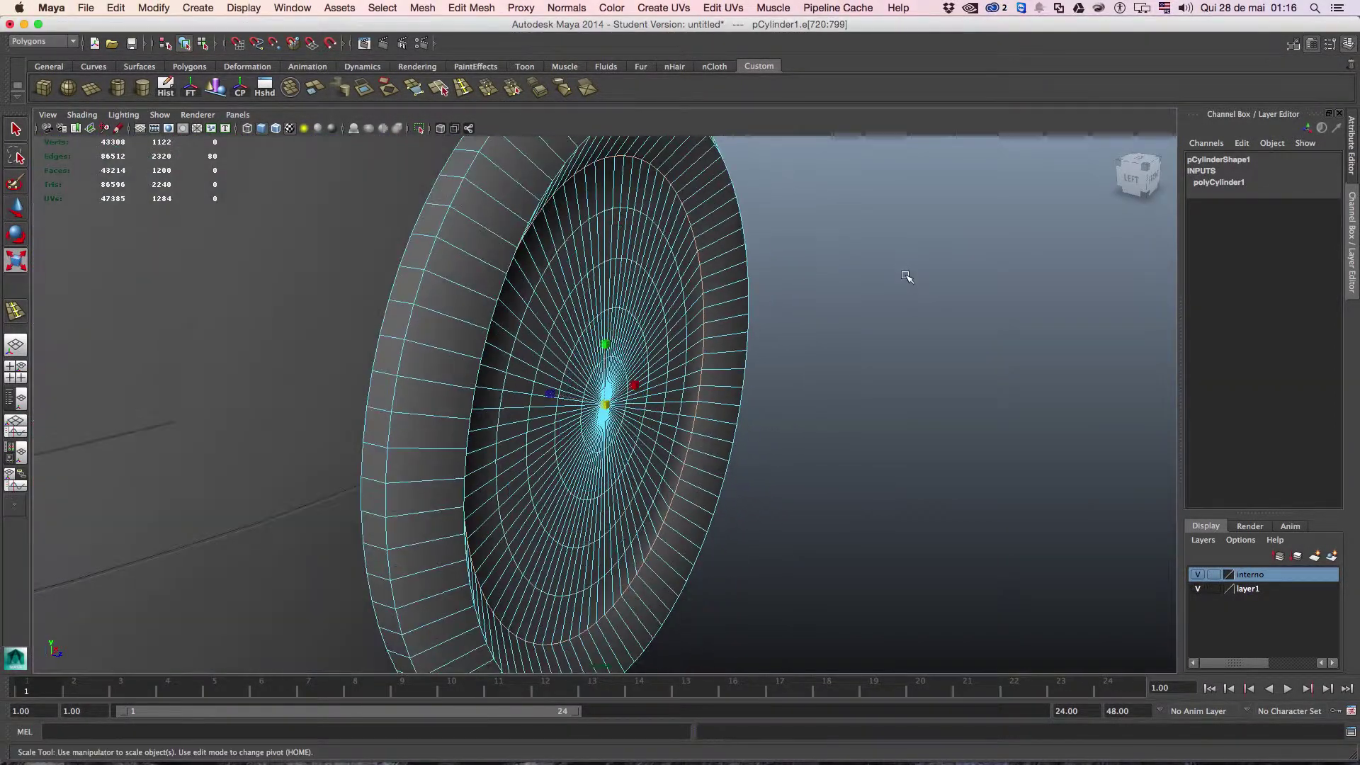
mouse_move(907, 277)
left_mouse_down("alt")
mouse_move(792, 304)
mouse_move(810, 307)
mouse_move(792, 291)
mouse_move(700, 314)
left_mouse_up("alt")
Select an inner edge ring and scale it up to about 1.474 to match the reference circle.
key("space")
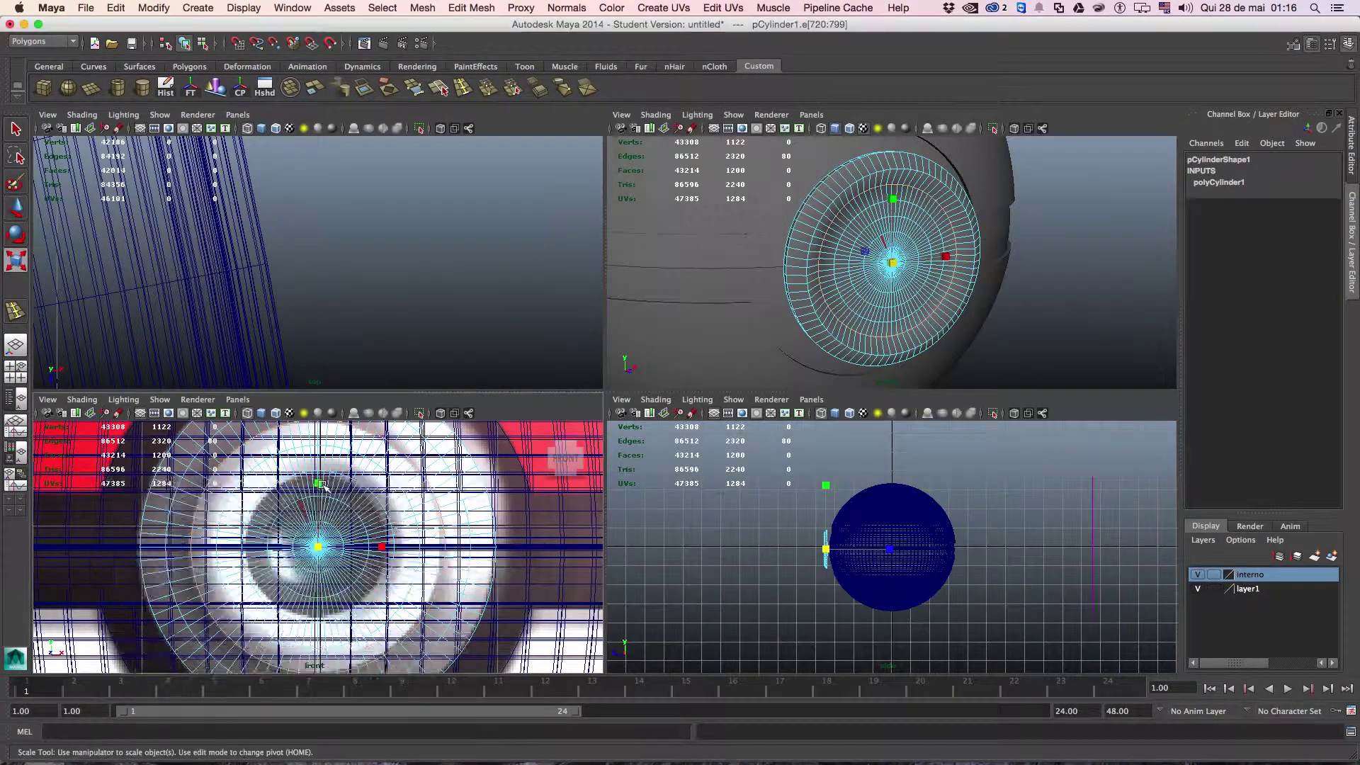
key("space")
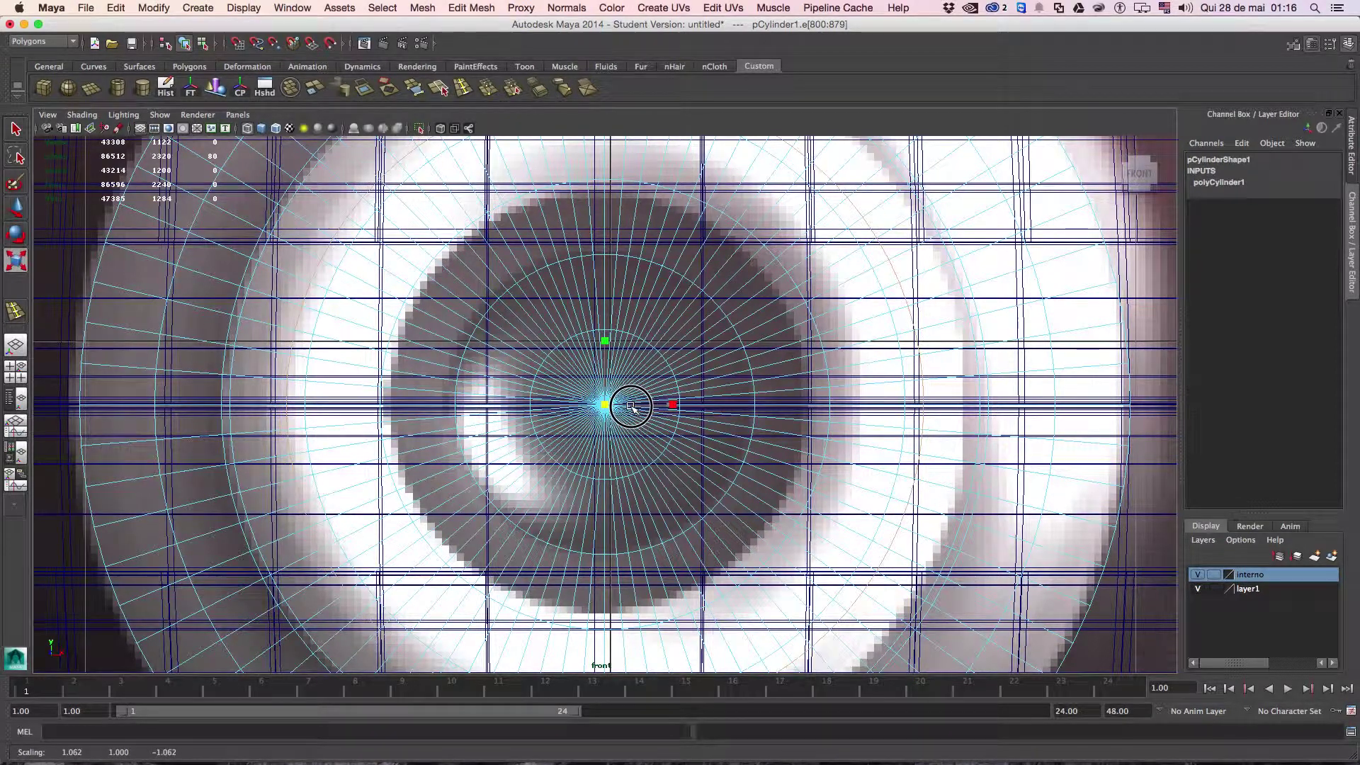
double_click(383, 379)
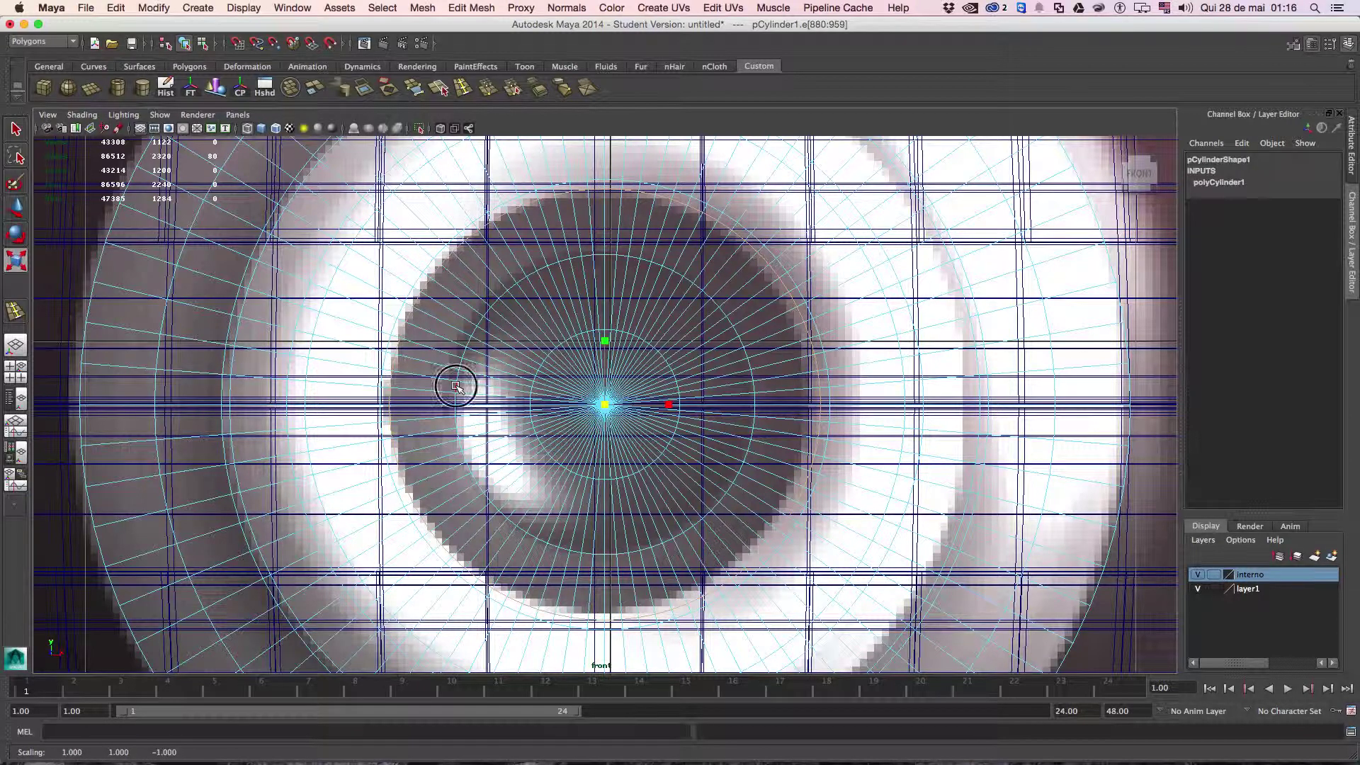
double_click(455, 386)
left_click_drag(606, 407, 615, 407)
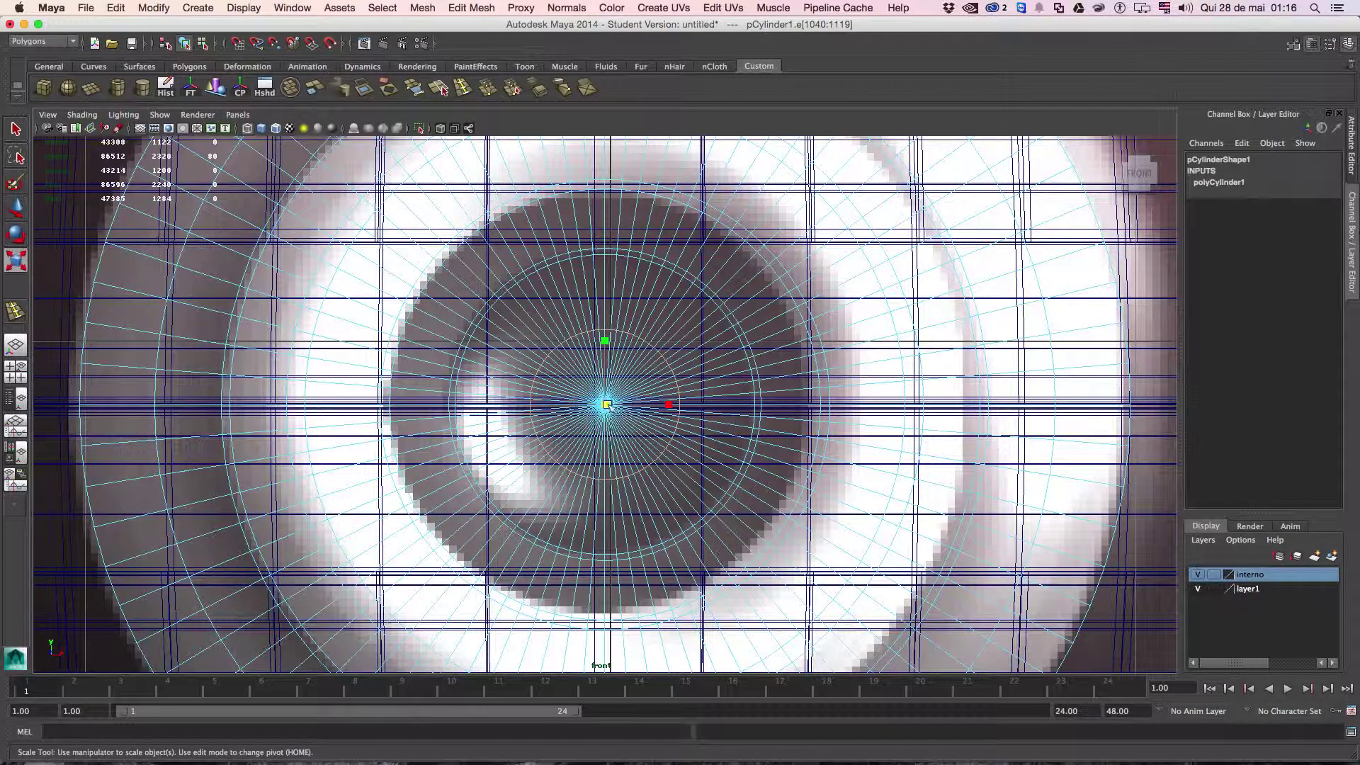
left_click_drag(635, 401, 658, 400)
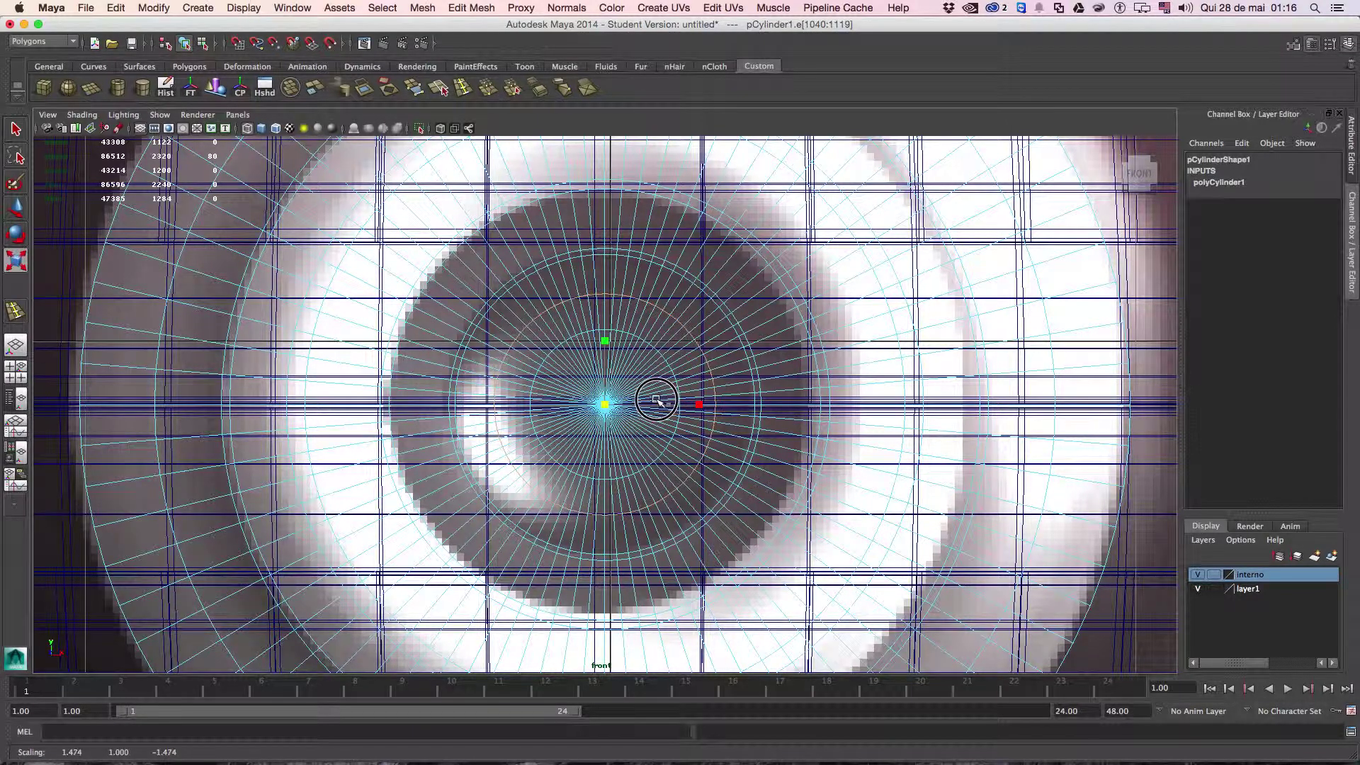
Inspect the enlarged ring in perspective, then undo back to a different edge ring selection.
key("space")
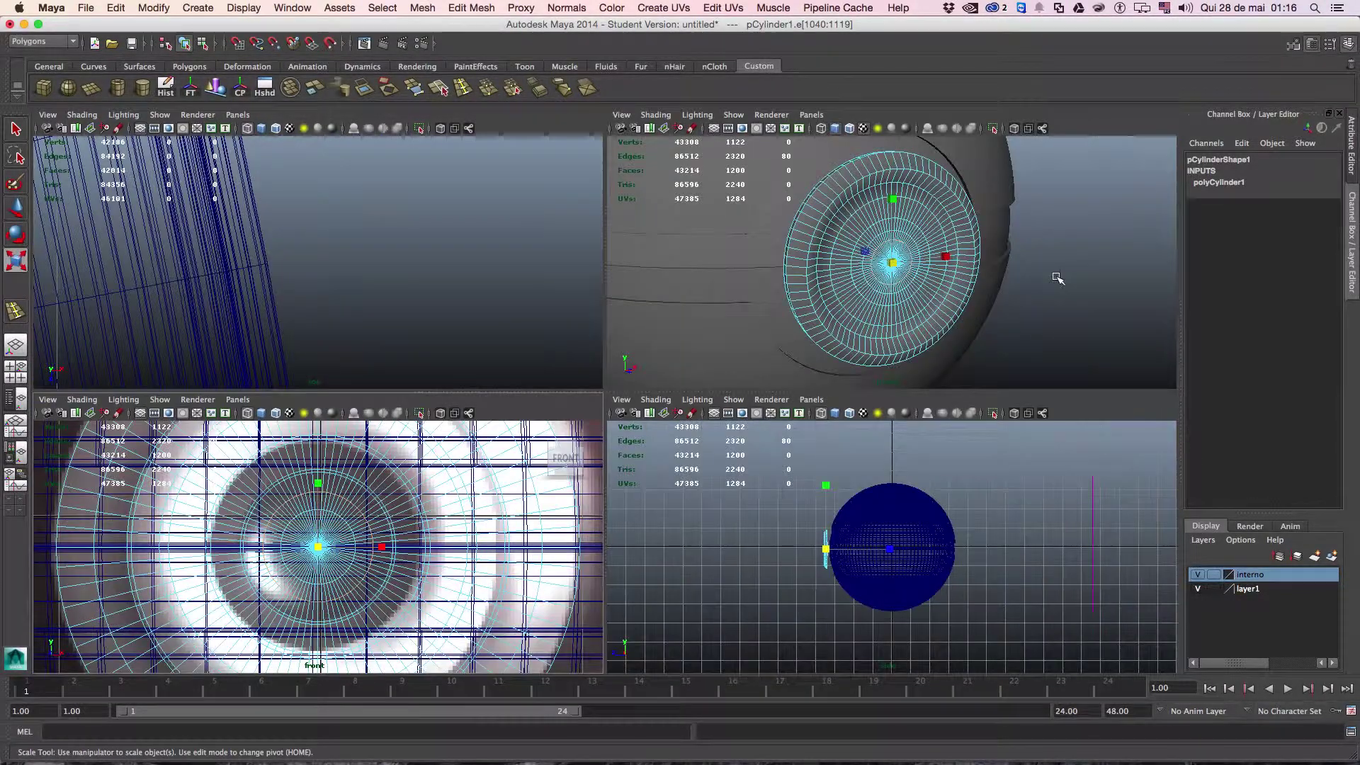
key("space")
mouse_move(820, 313)
left_mouse_down("alt")
mouse_move(800, 315)
mouse_move(835, 295)
mouse_move(829, 283)
mouse_move(775, 328)
mouse_move(621, 328)
left_mouse_up("alt")
scroll(769, 335, "up", 3)
scroll(769, 335, "up", 2)
key("space")
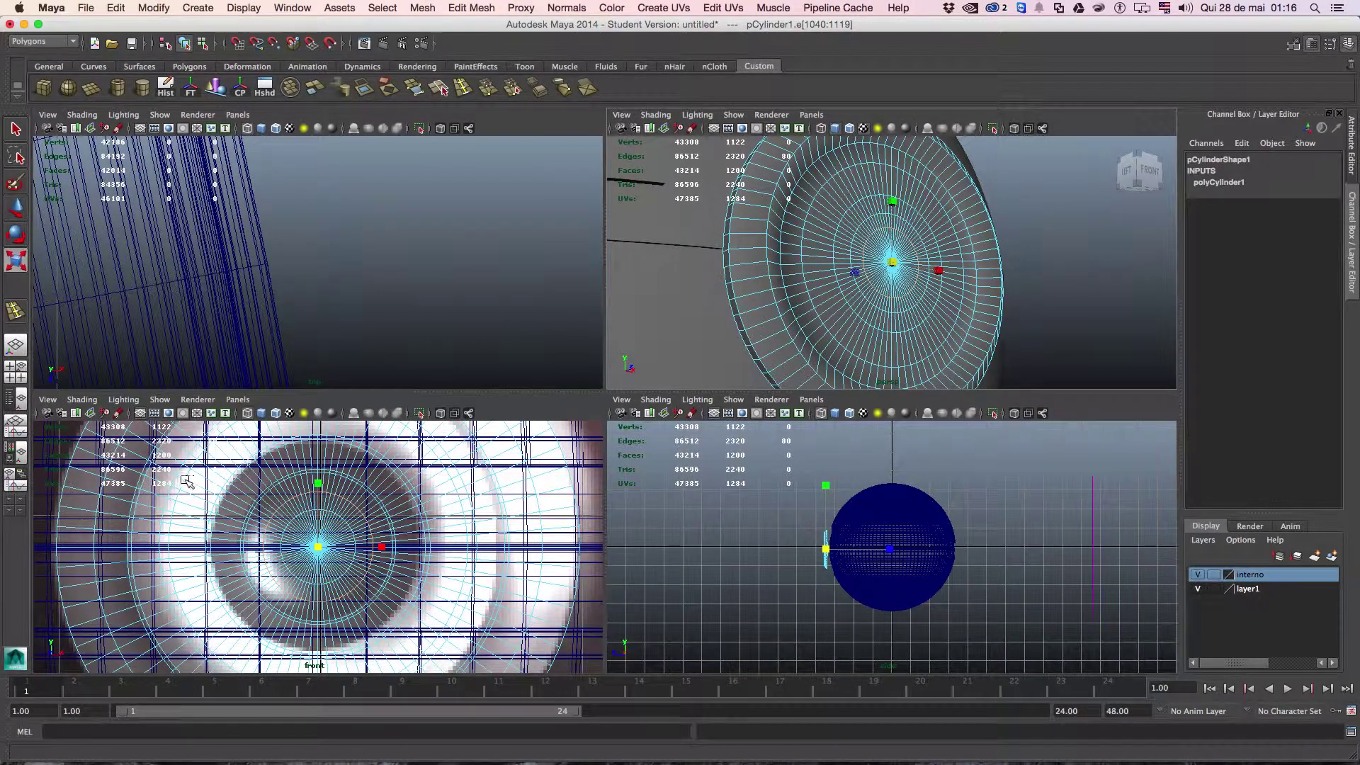
key("ctrl+z")
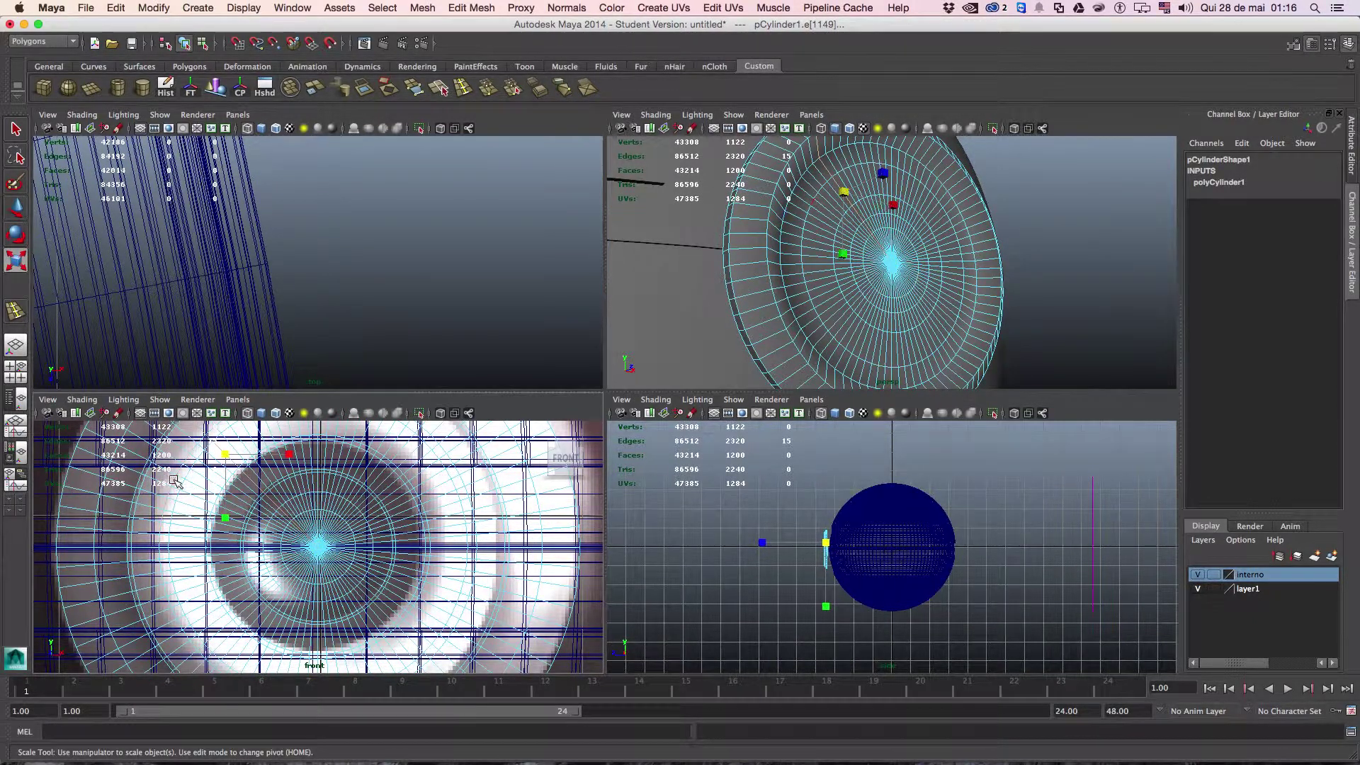
key("ctrl+z")
key("space")
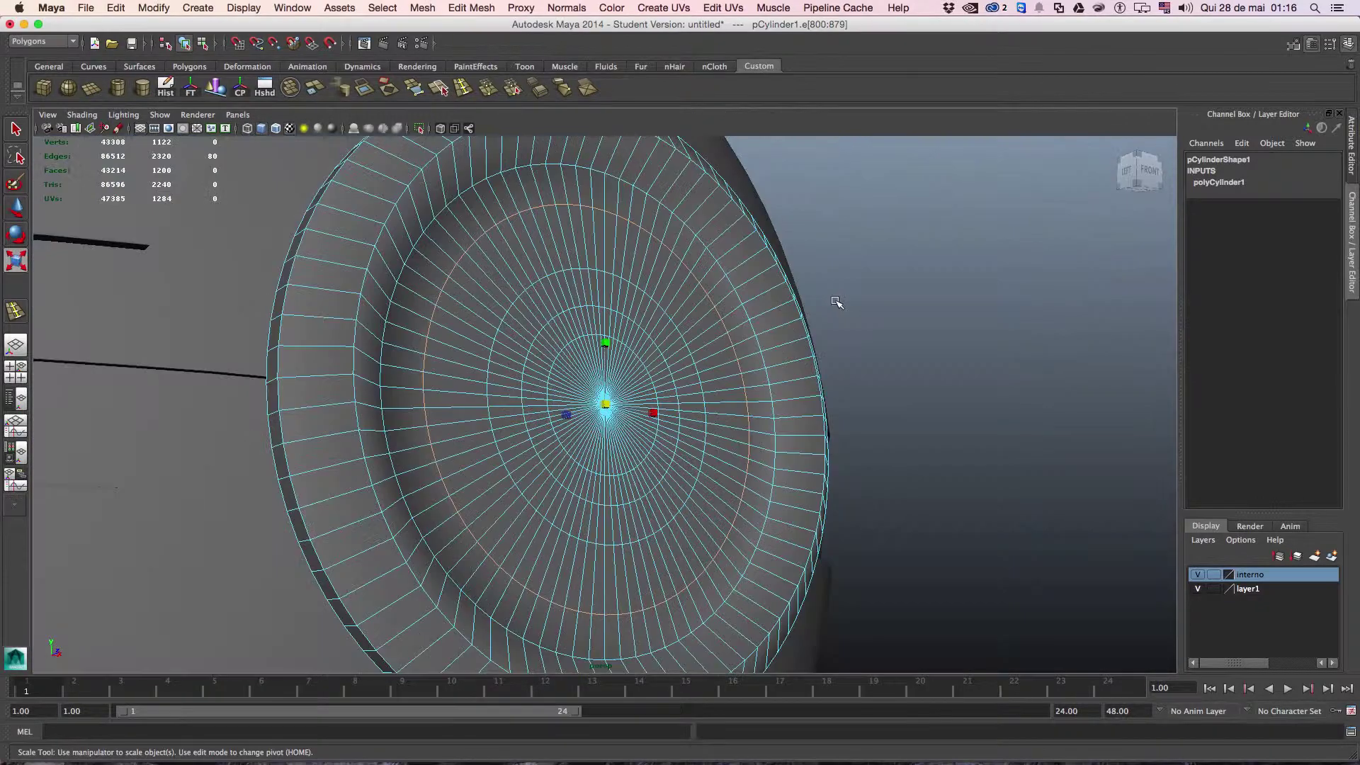
Move the disc's inner edge ring outward from the cap.
key("w")
mouse_move(642, 352)
left_mouse_down("alt")
mouse_move(622, 401)
mouse_move(686, 412)
left_mouse_up("alt")
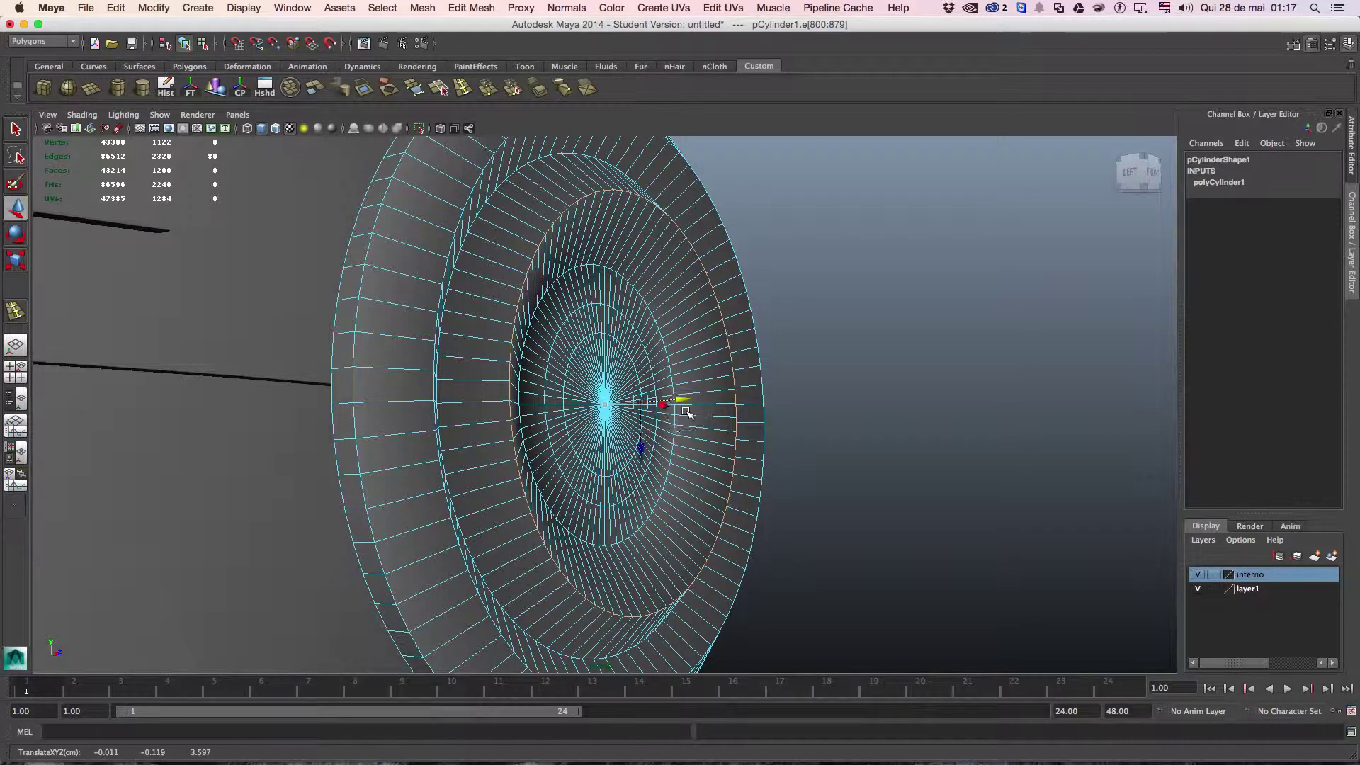
scroll(613, 391, "up", 3)
scroll(567, 362, "up", 3)
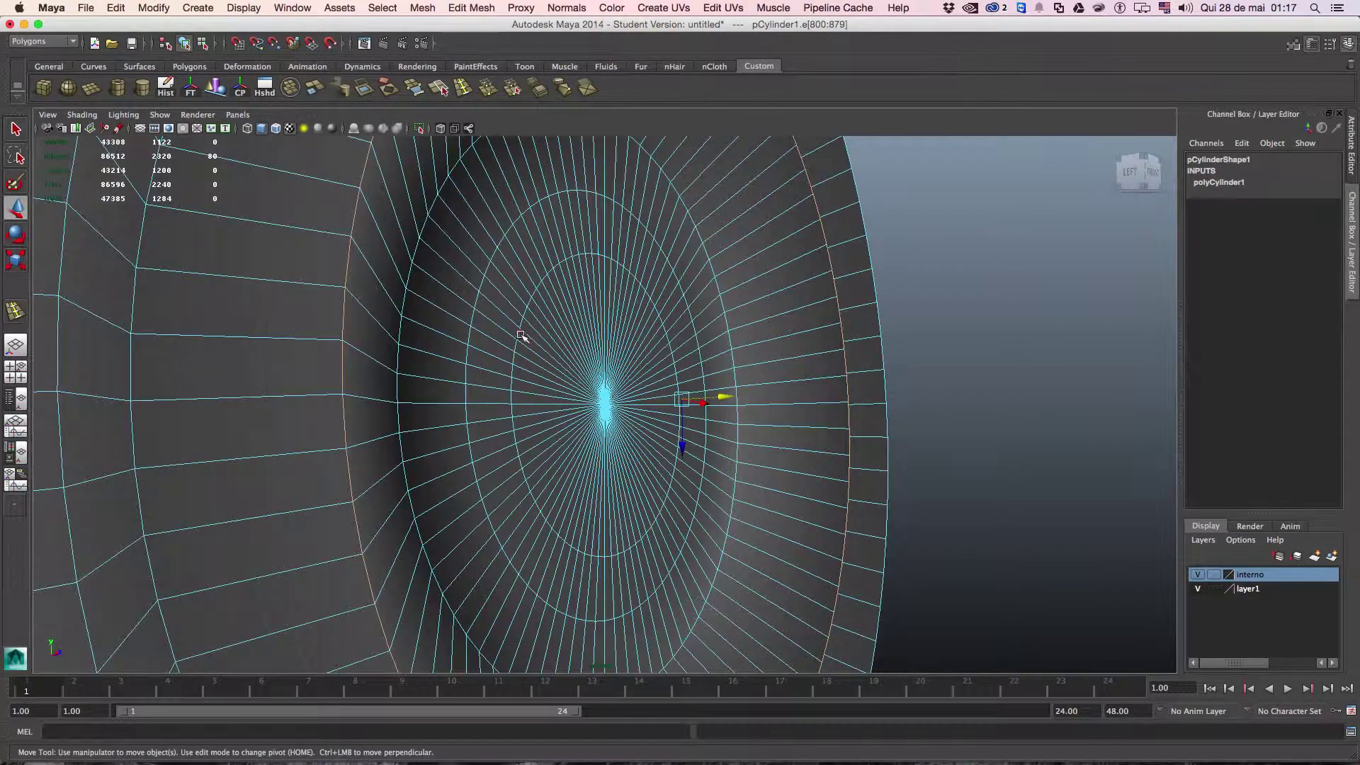
double_click(521, 335)
mouse_move(650, 402)
left_mouse_down()
mouse_move(715, 411)
mouse_move(683, 401)
mouse_move(706, 418)
mouse_move(673, 418)
left_mouse_up()
Select the cap's centre vertex and pull it forward into a shallow bump.
right_click(607, 401)
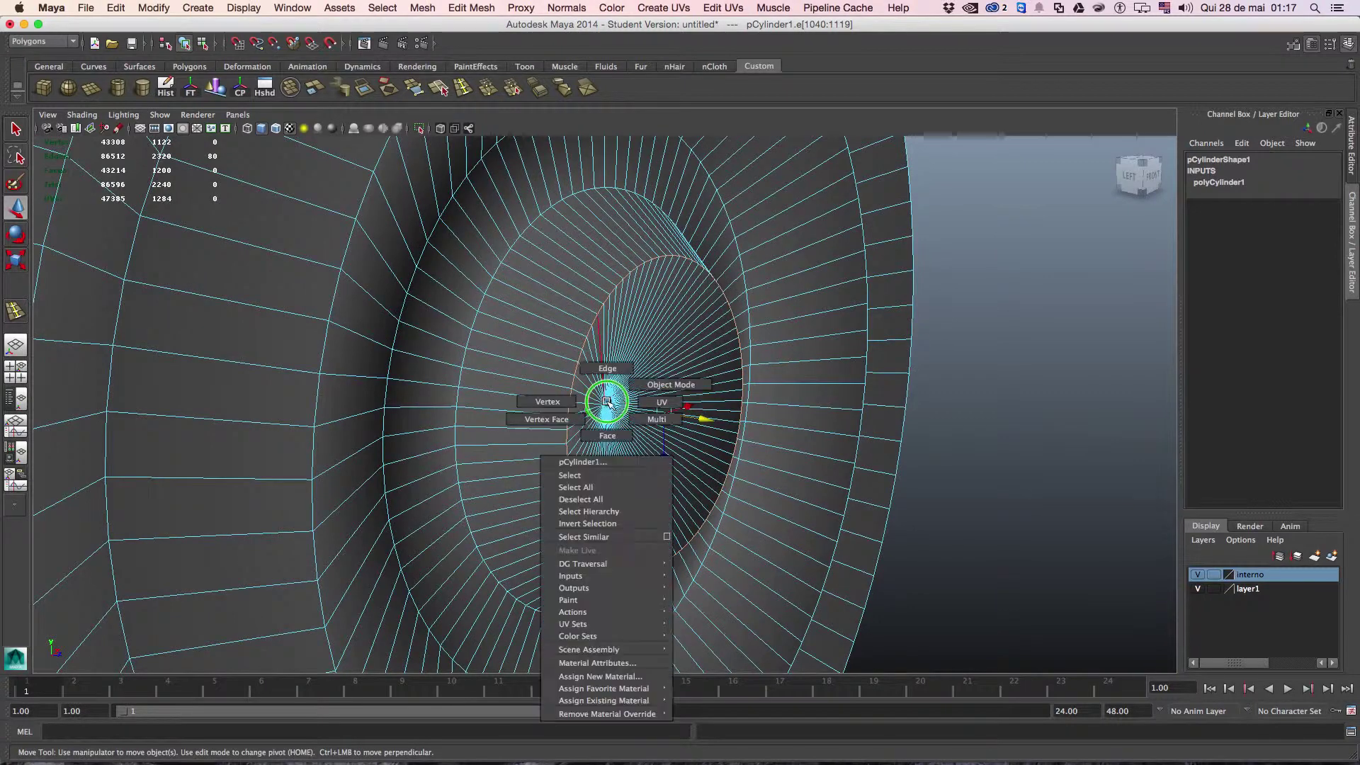
left_click(612, 405)
left_click(609, 405)
key("ctrl+z")
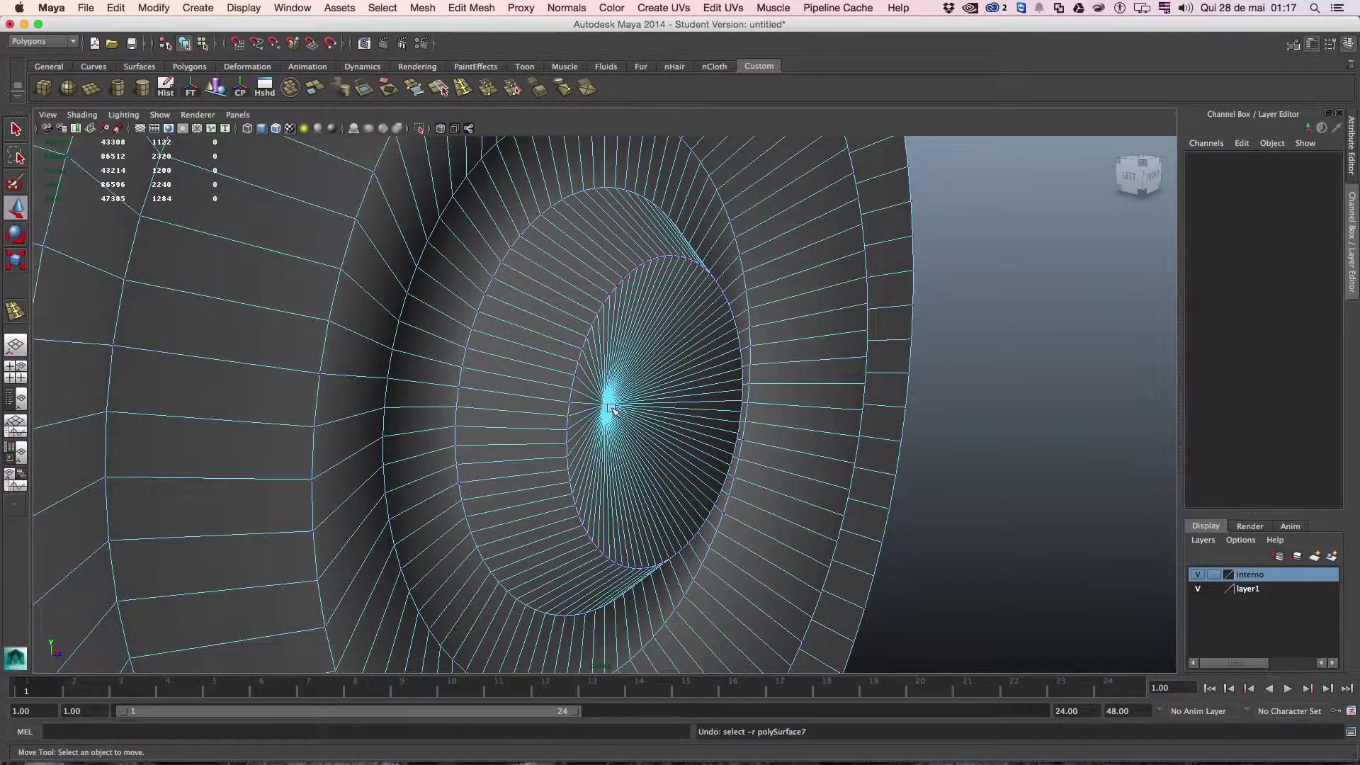
left_click(606, 405)
mouse_move(616, 410)
left_mouse_down()
mouse_move(733, 434)
mouse_move(756, 410)
mouse_move(592, 382)
left_mouse_up()
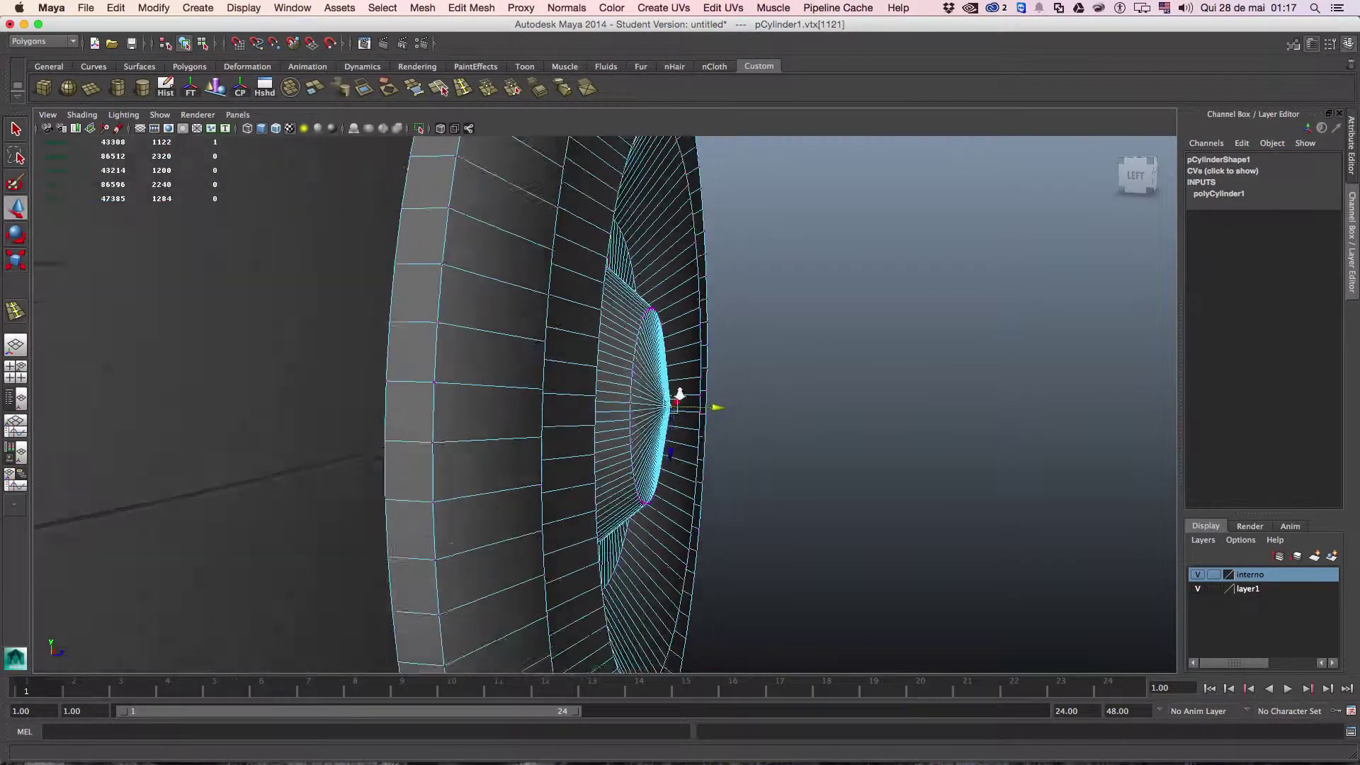
scroll(592, 382, "up", 3)
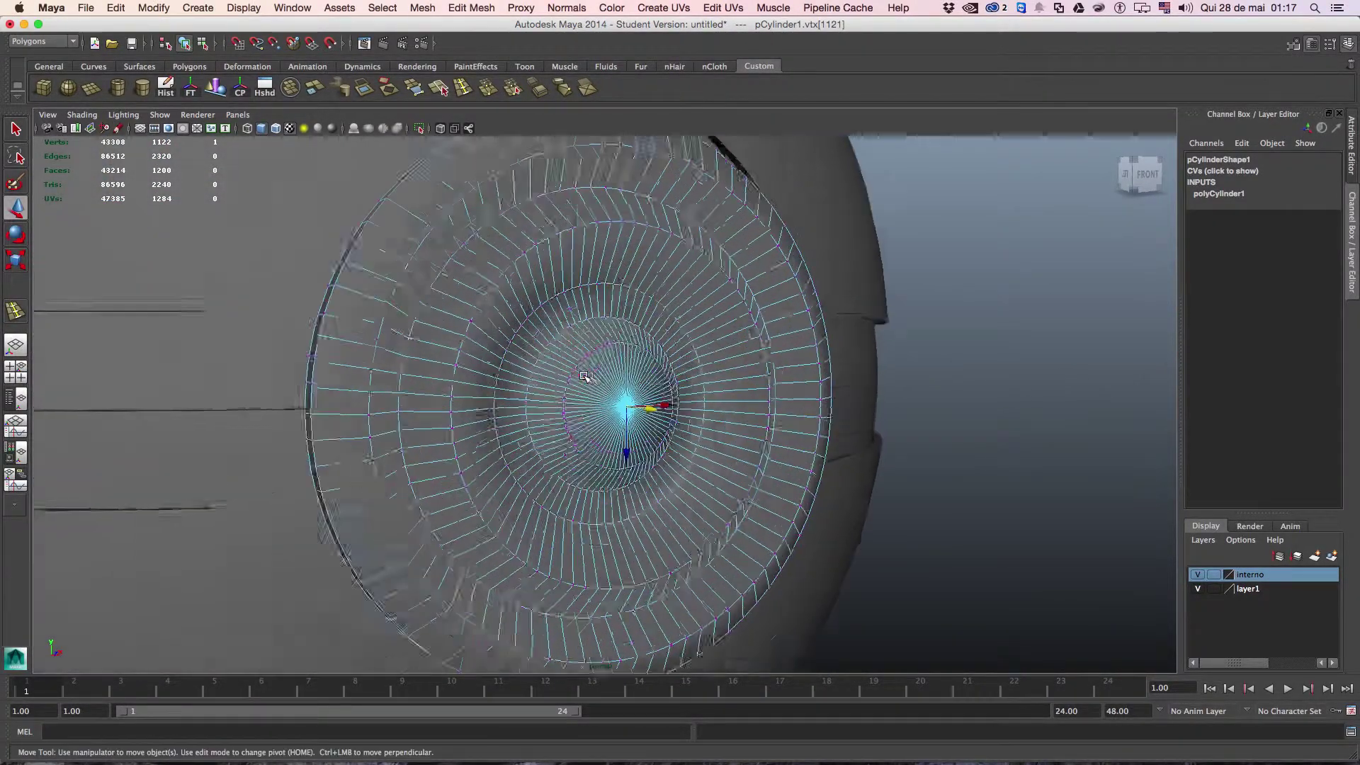
mouse_move(592, 382)
left_mouse_down("alt")
mouse_move(617, 441)
mouse_move(522, 349)
mouse_move(576, 364)
left_mouse_up("alt")
Insert supporting edge loops on the button rings and turn on smooth preview.
left_click(463, 87)
scroll(613, 257, "up", 2)
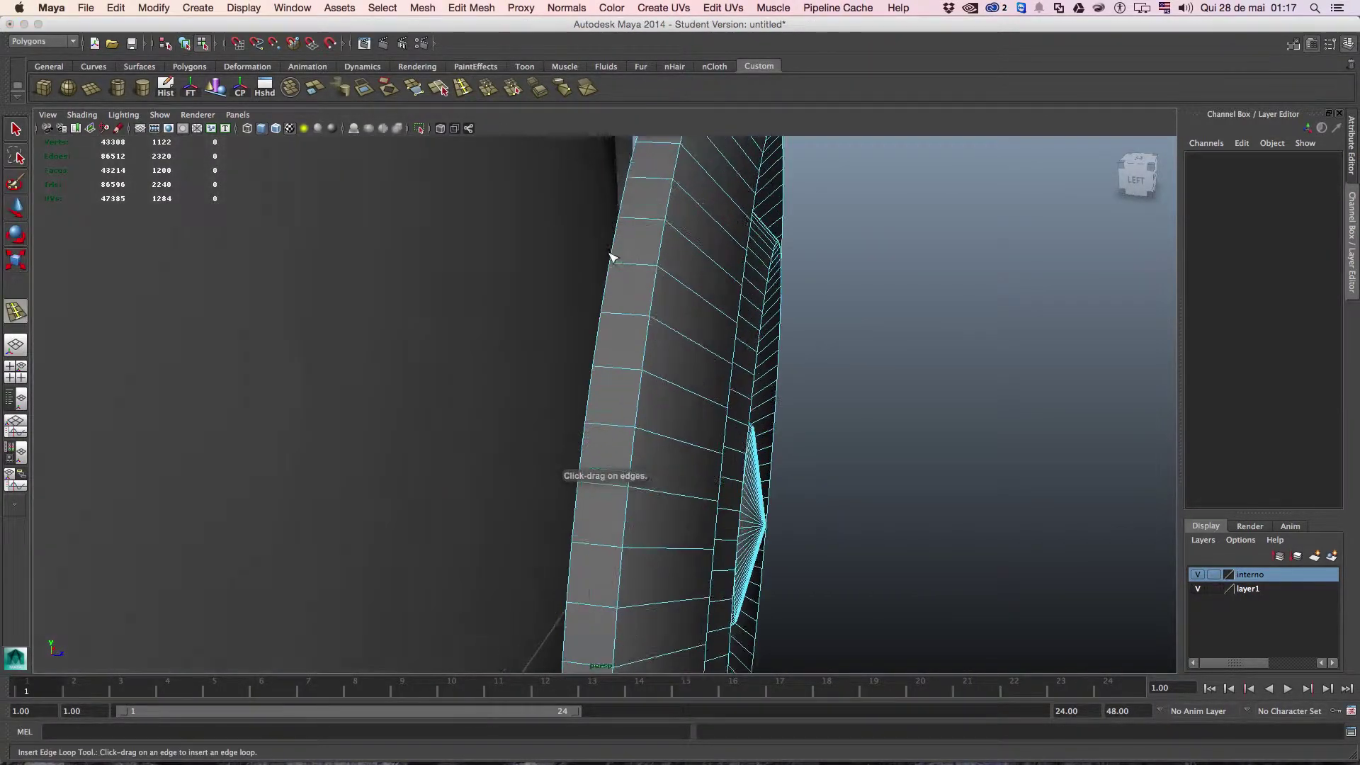
mouse_move(621, 265)
left_mouse_down()
mouse_move(604, 263)
mouse_move(660, 274)
mouse_move(575, 253)
left_mouse_up()
left_click(653, 267)
left_click_drag(647, 291, 538, 267, "alt")
key("3")
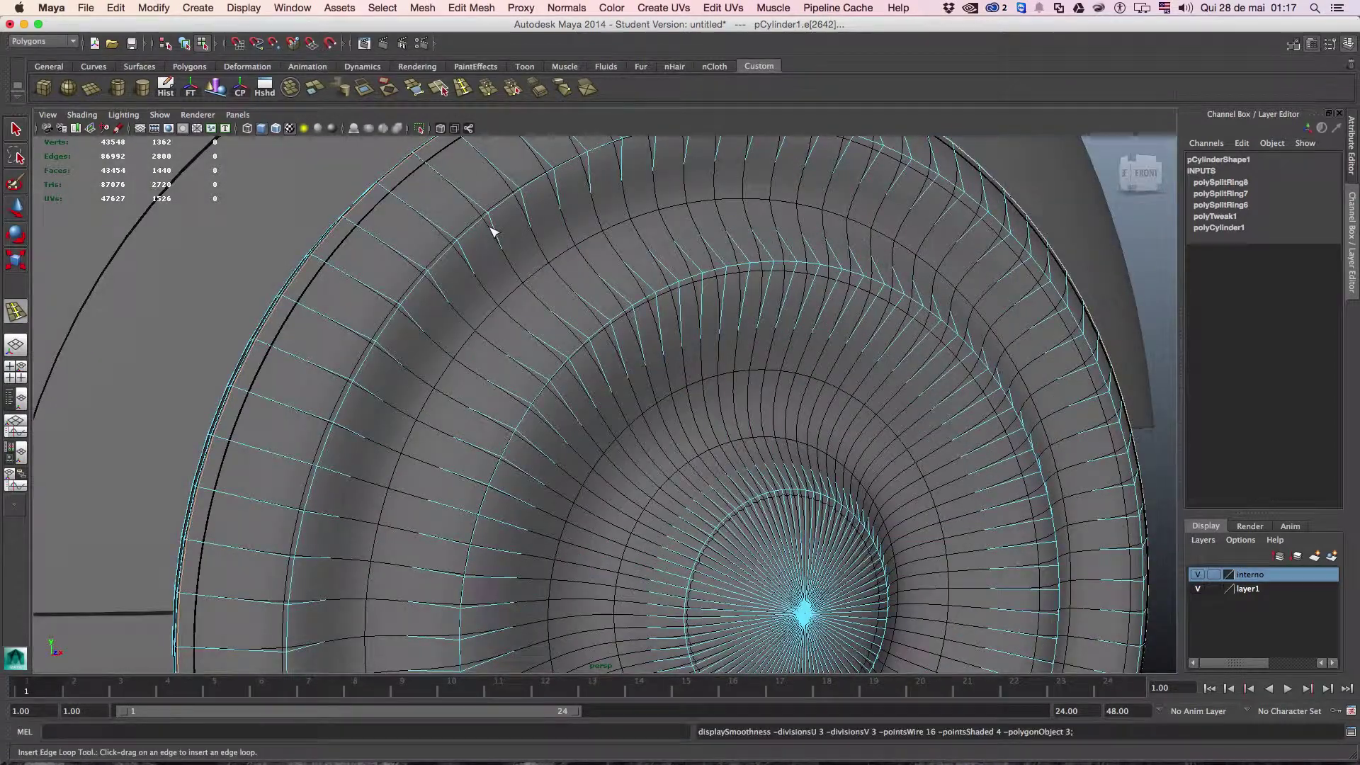
Add more edge loops along the outer ring and its bevel, up to polySplitRing14.
left_click_drag(484, 211, 528, 307)
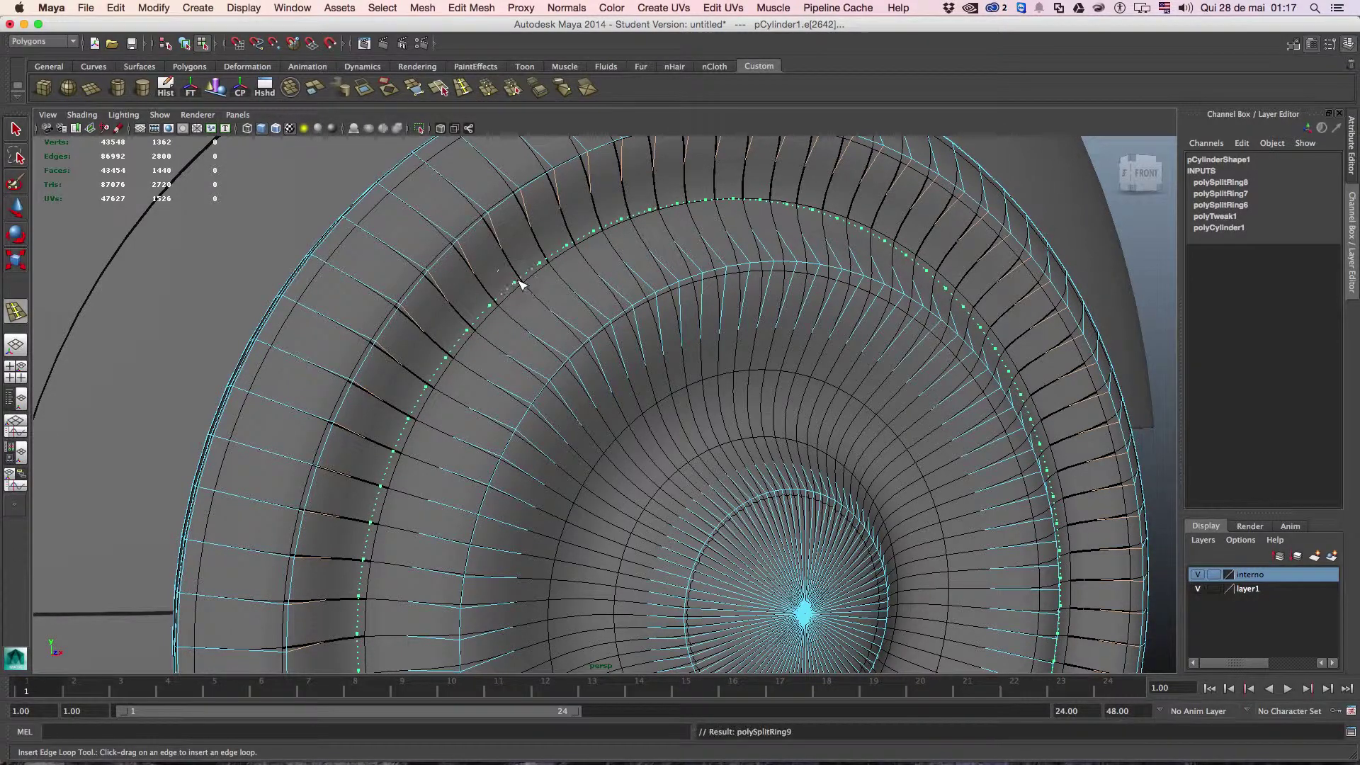
left_click_drag(516, 276, 521, 285)
mouse_move(569, 333)
left_mouse_down("alt")
mouse_move(553, 312)
mouse_move(573, 342)
left_mouse_up("alt")
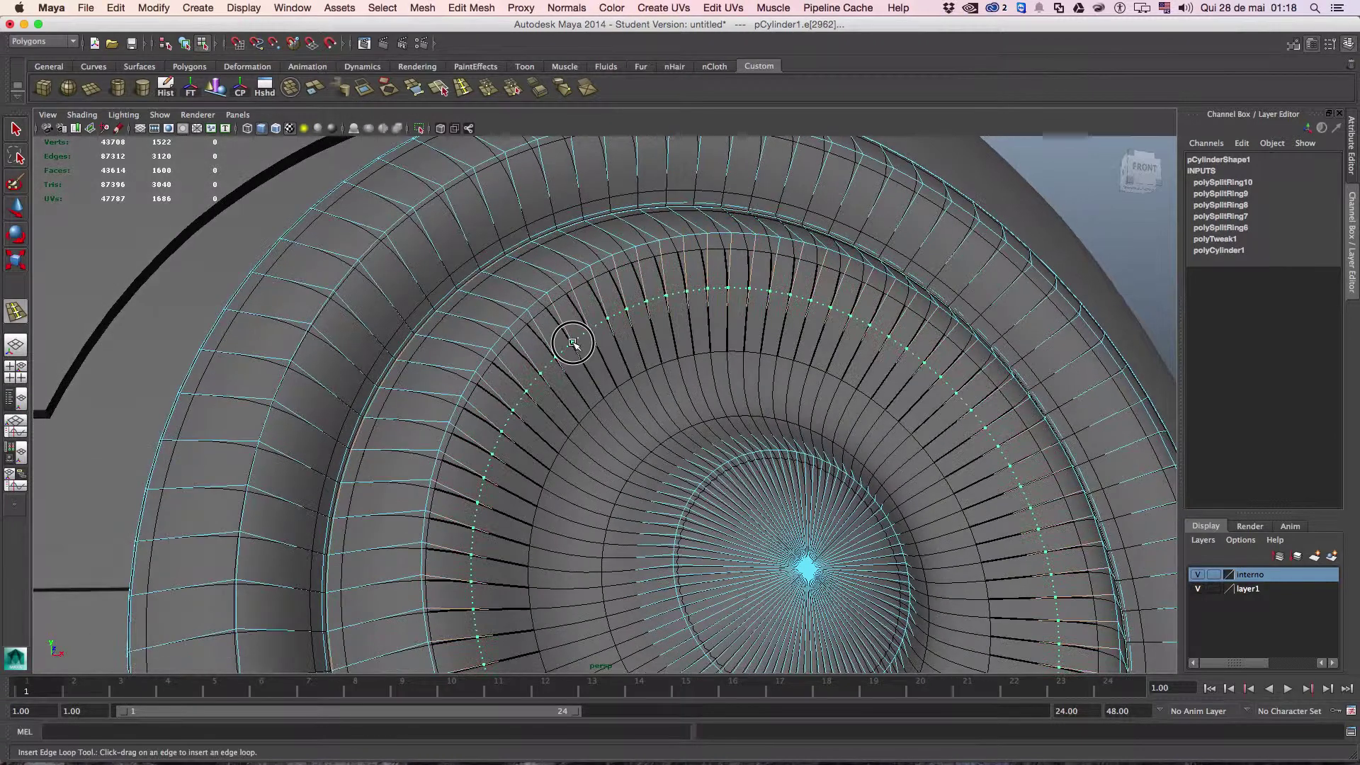
mouse_move(609, 402)
left_mouse_down()
mouse_move(677, 451)
mouse_move(655, 443)
left_mouse_up()
right_click_drag(663, 397, 655, 386)
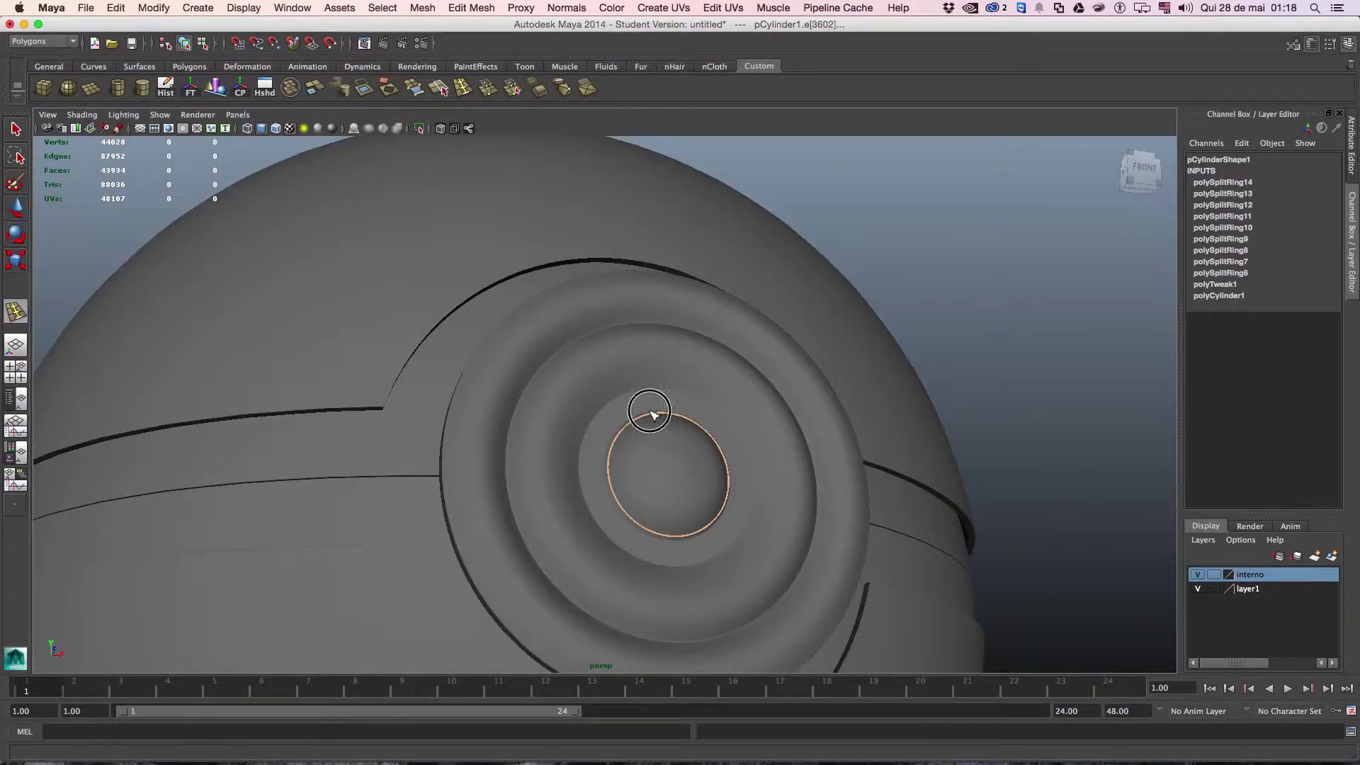
Shrink the edge ring around the button's centre bump inward, then inspect it from the side.
mouse_move(649, 410)
left_mouse_down("alt")
mouse_move(718, 449)
mouse_move(704, 434)
left_mouse_up("alt")
right_click_drag(704, 435, 680, 440, "alt")
middle_click_drag(679, 440, 579, 355, "alt")
scroll(649, 409, "up", 3)
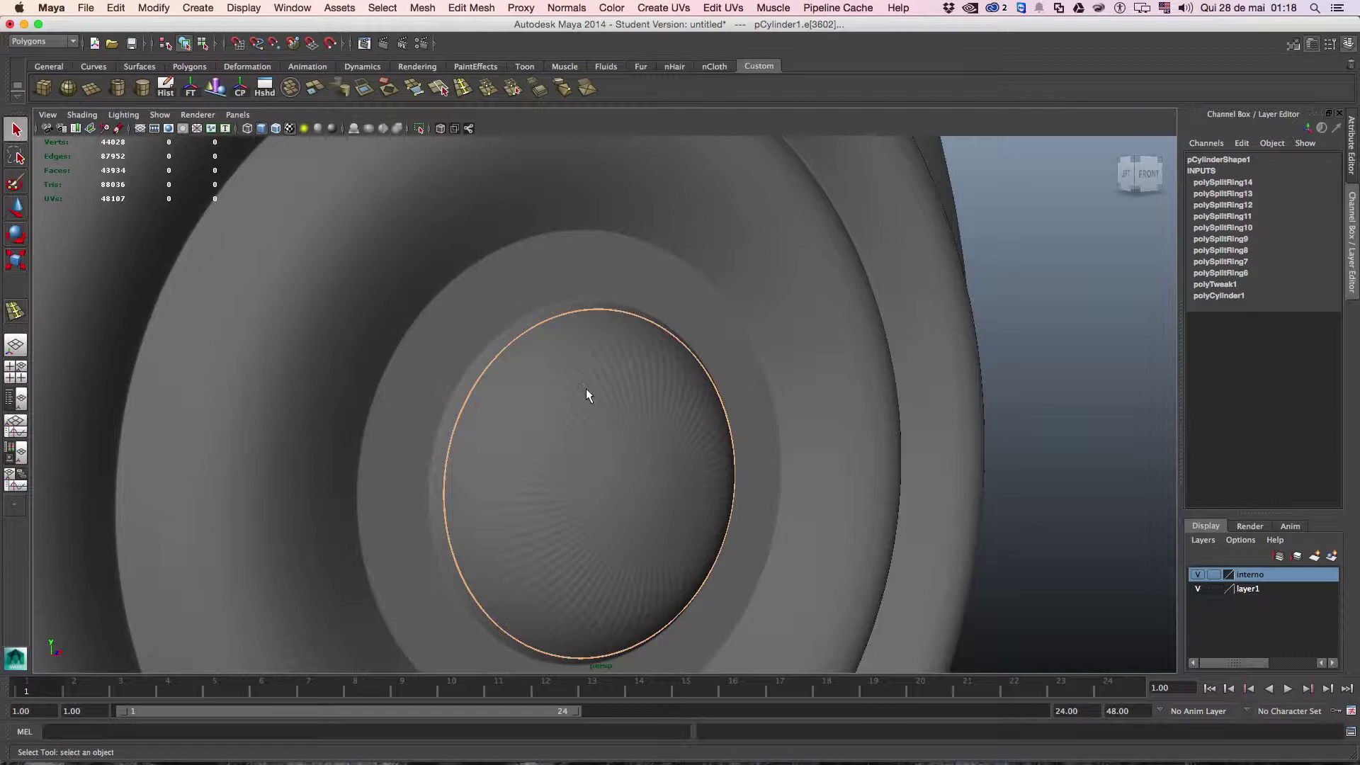
key("F8")
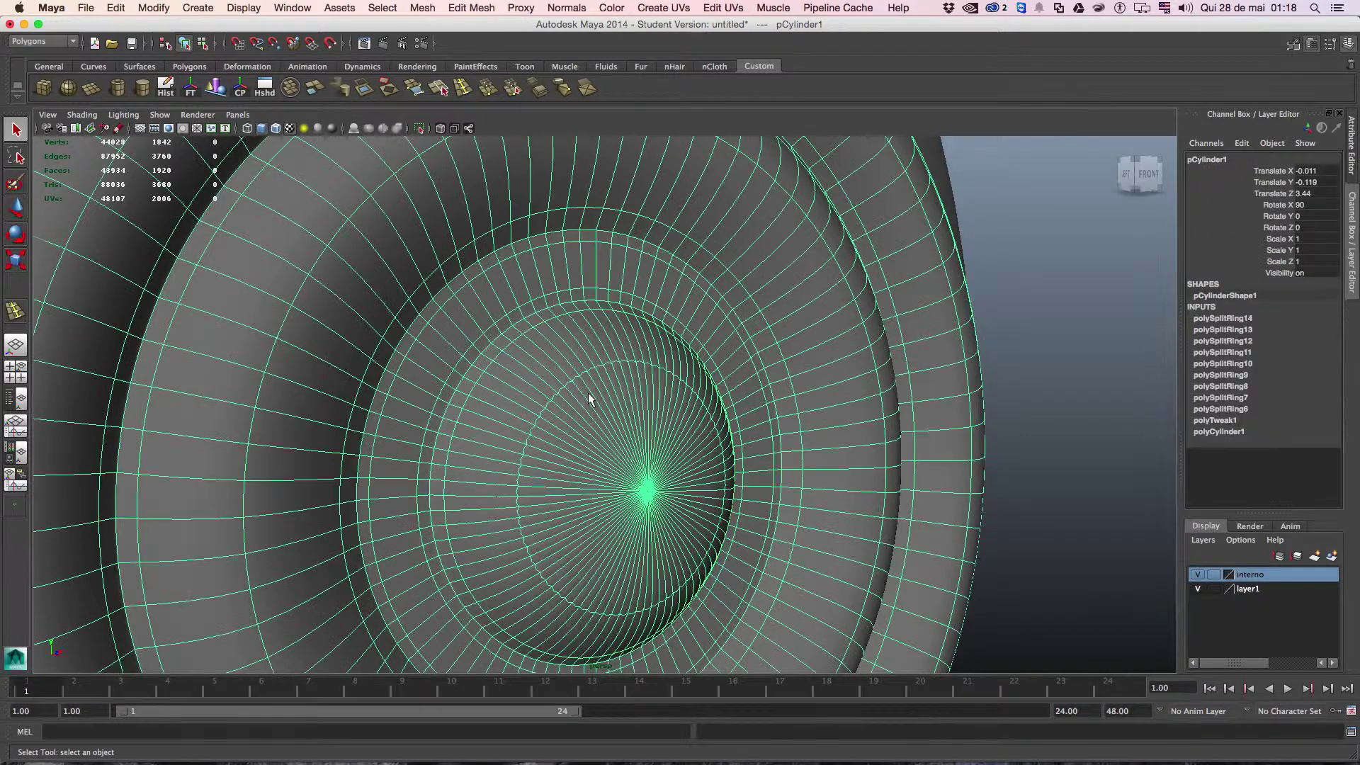
right_click_drag(583, 389, 582, 377)
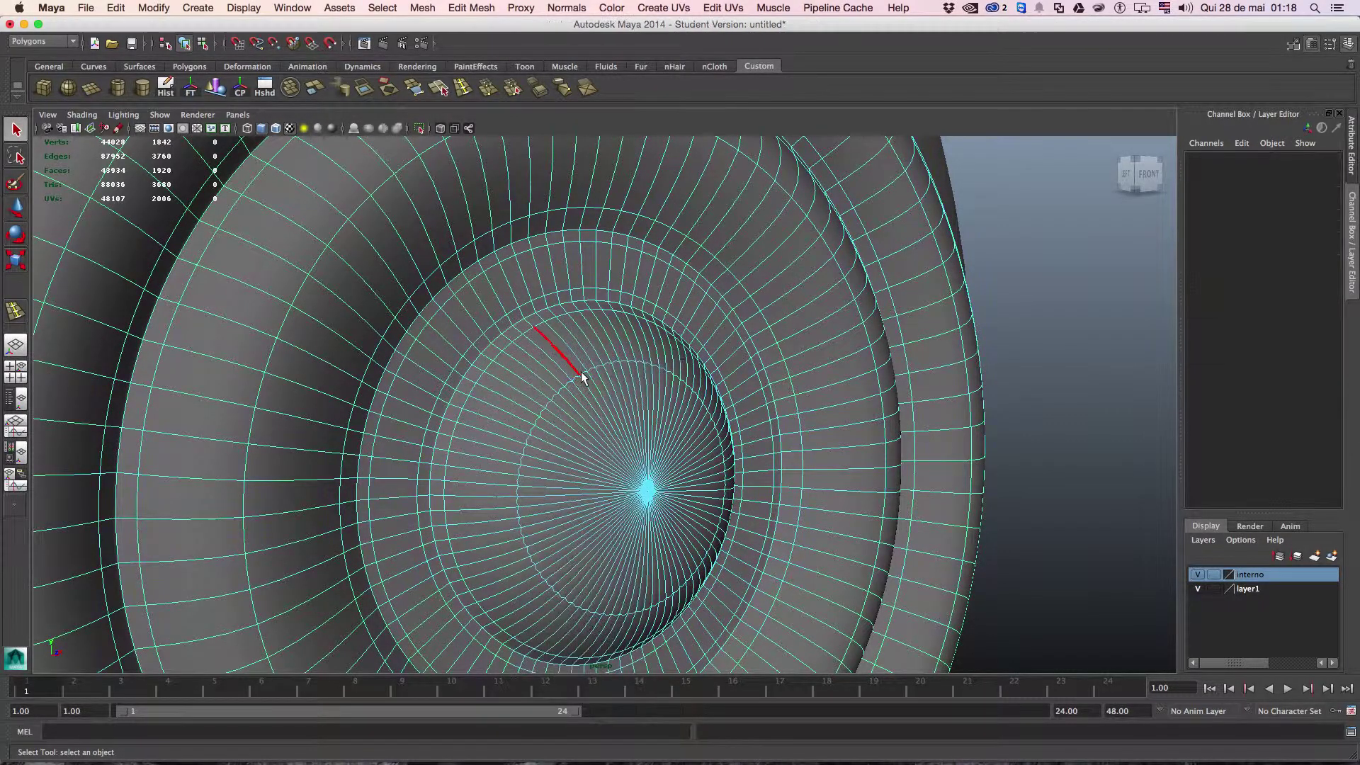
double_click(584, 377)
key("r")
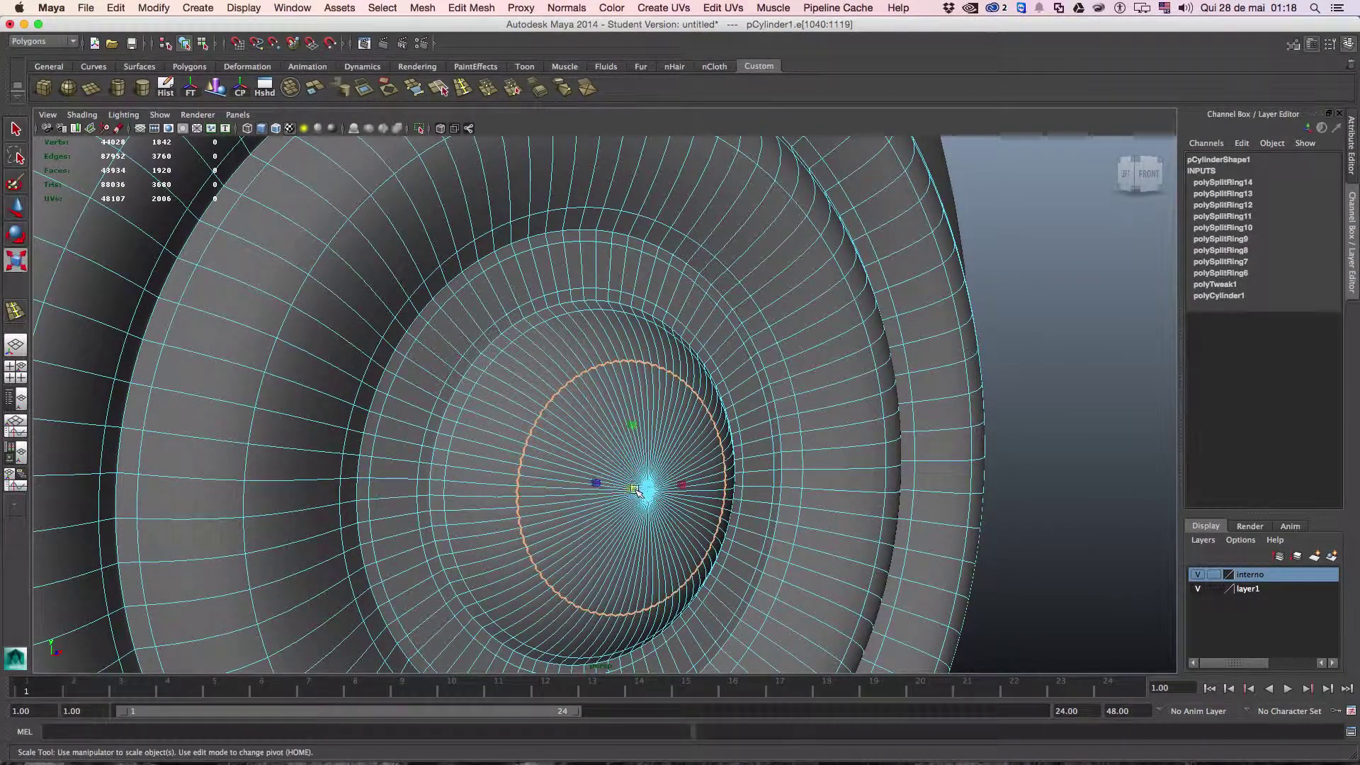
mouse_move(634, 488)
left_mouse_down()
mouse_move(585, 475)
mouse_move(717, 489)
left_mouse_up()
key("w")
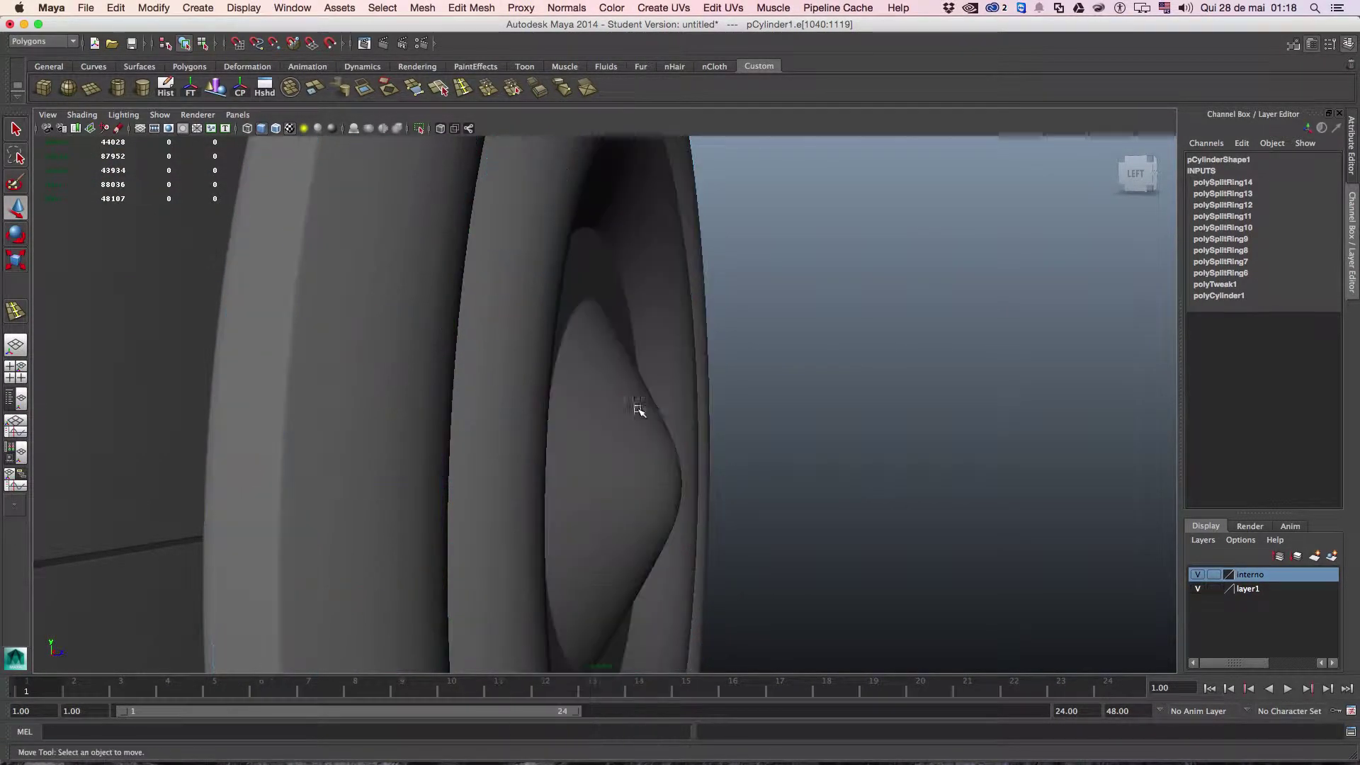
mouse_move(637, 410)
left_mouse_down("alt")
mouse_move(783, 446)
mouse_move(692, 443)
mouse_move(609, 408)
mouse_move(592, 424)
mouse_move(716, 443)
mouse_move(602, 410)
mouse_move(524, 440)
mouse_move(536, 401)
mouse_move(570, 418)
mouse_move(528, 403)
left_mouse_up("alt")
scroll(601, 412, "down", 5)
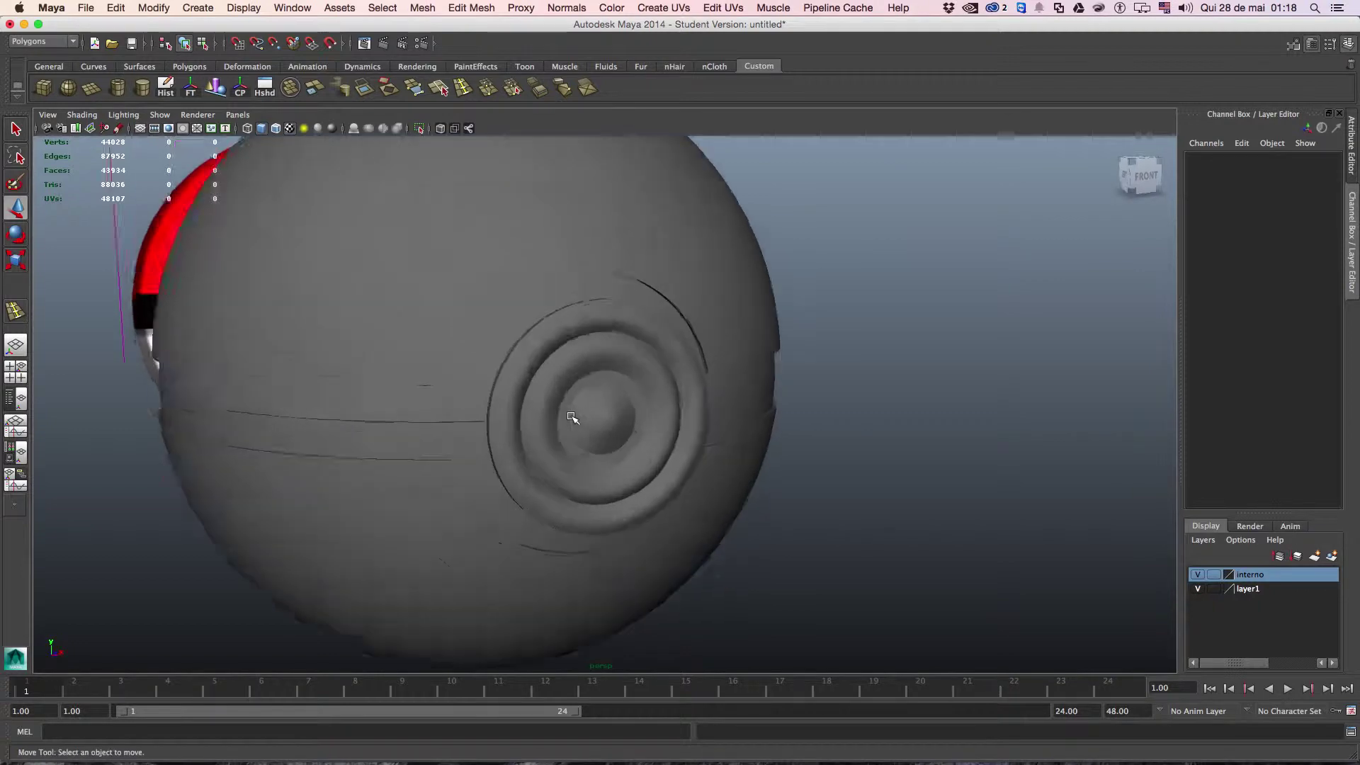
scroll(528, 404, "up", 3)
scroll(541, 385, "up", 2)
scroll(518, 384, "up", 2)
scroll(517, 384, "down", 2)
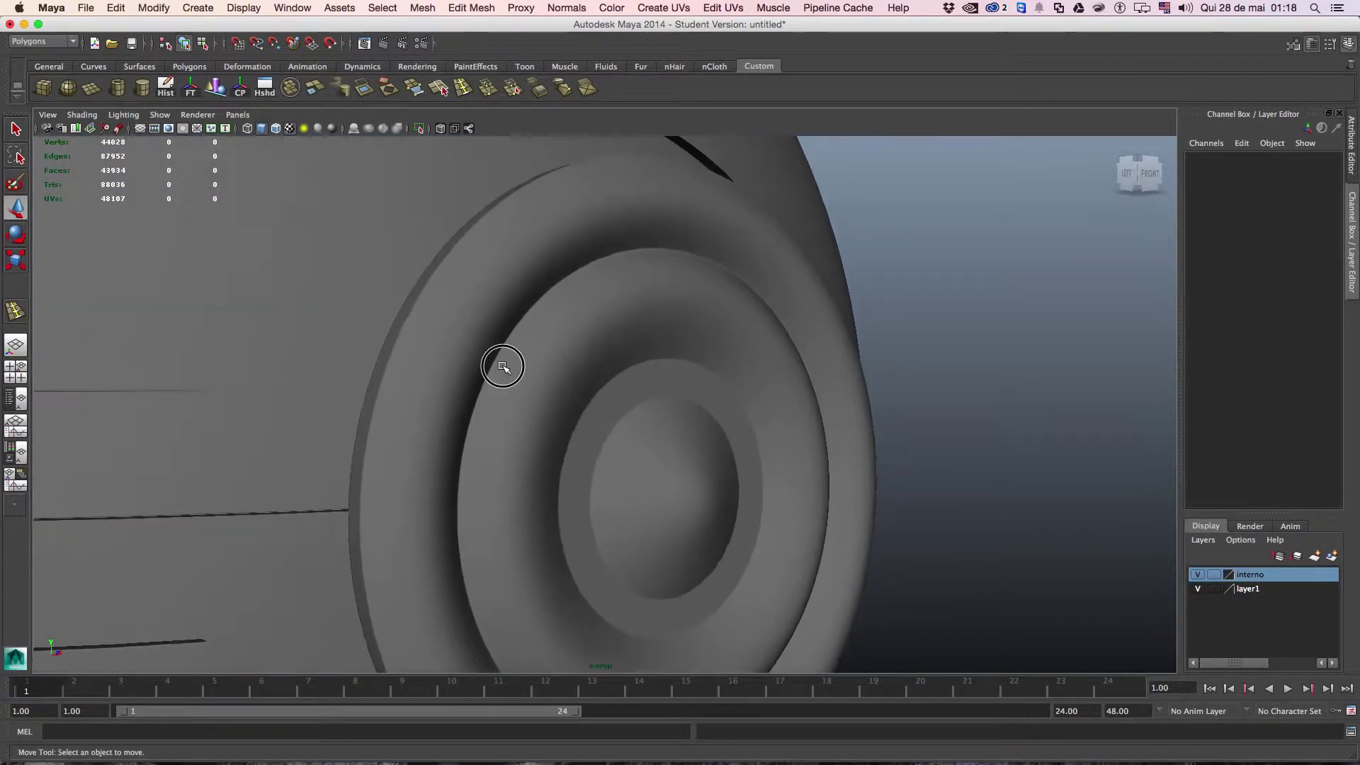
Insert extra edge loops along the button rings to sharpen their ridges.
left_click(513, 371)
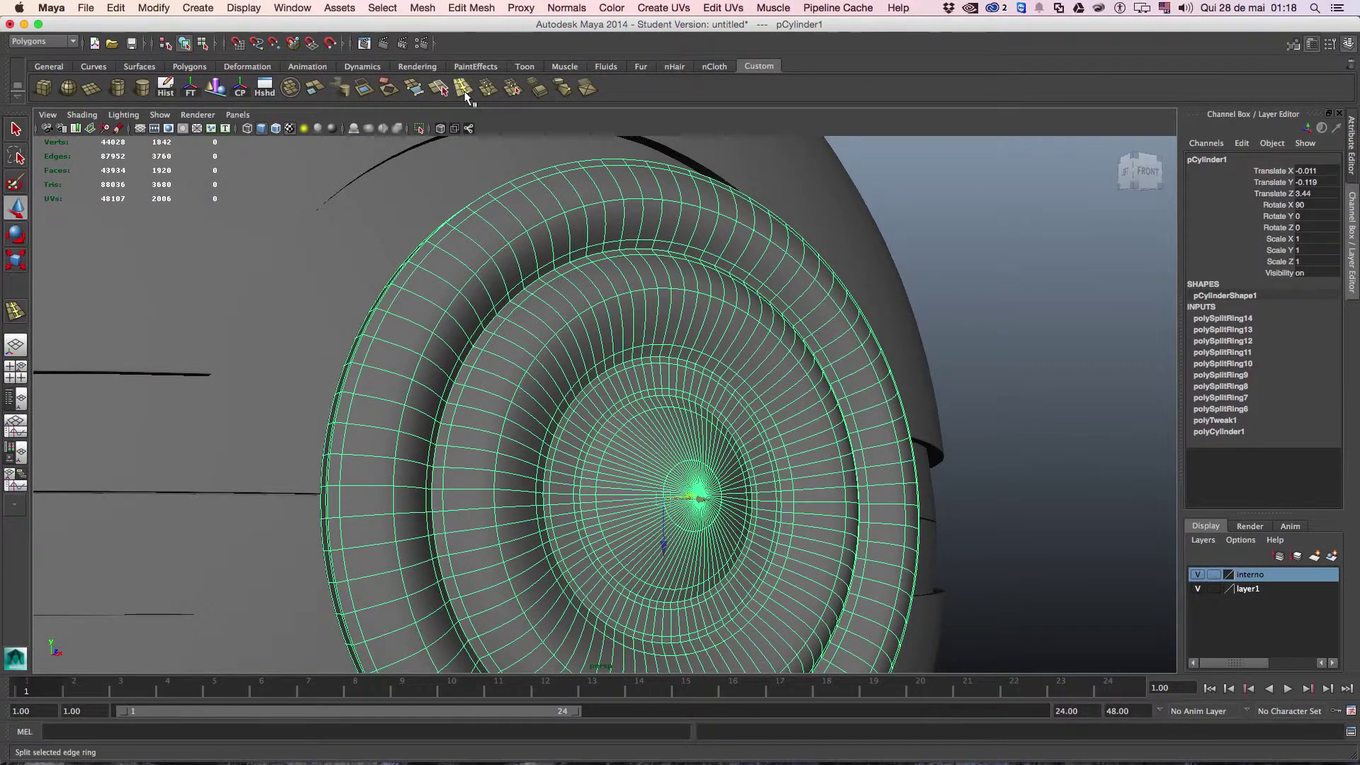
left_click(462, 88)
left_click_drag(441, 278, 494, 324)
left_click_drag(525, 367, 525, 364)
right_click_drag(540, 359, 566, 340)
scroll(616, 364, "down", 3)
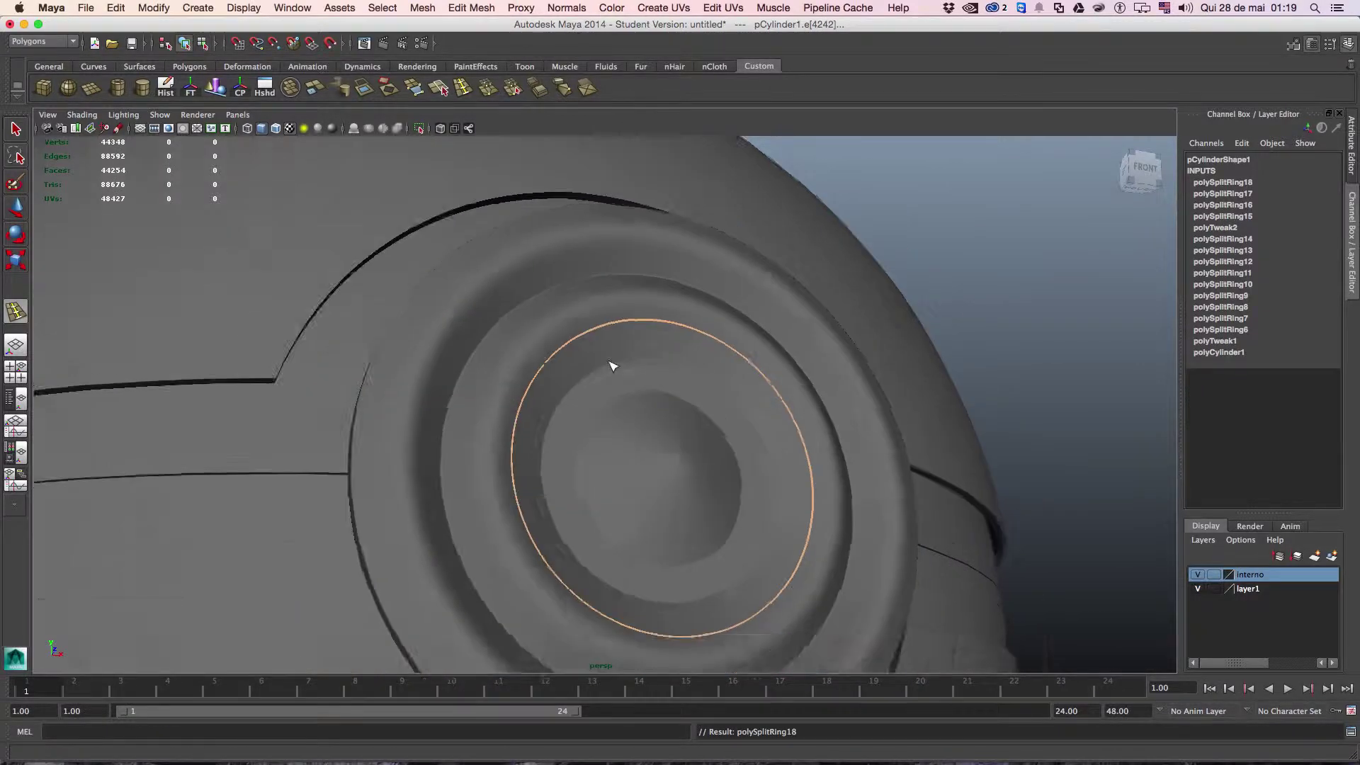
scroll(569, 358, "down", 3)
mouse_move(568, 357)
left_mouse_down("alt")
mouse_move(642, 392)
mouse_move(531, 386)
mouse_move(585, 393)
left_mouse_up("alt")
scroll(602, 398, "up", 2)
scroll(637, 409, "up", 3)
scroll(574, 354, "up", 3)
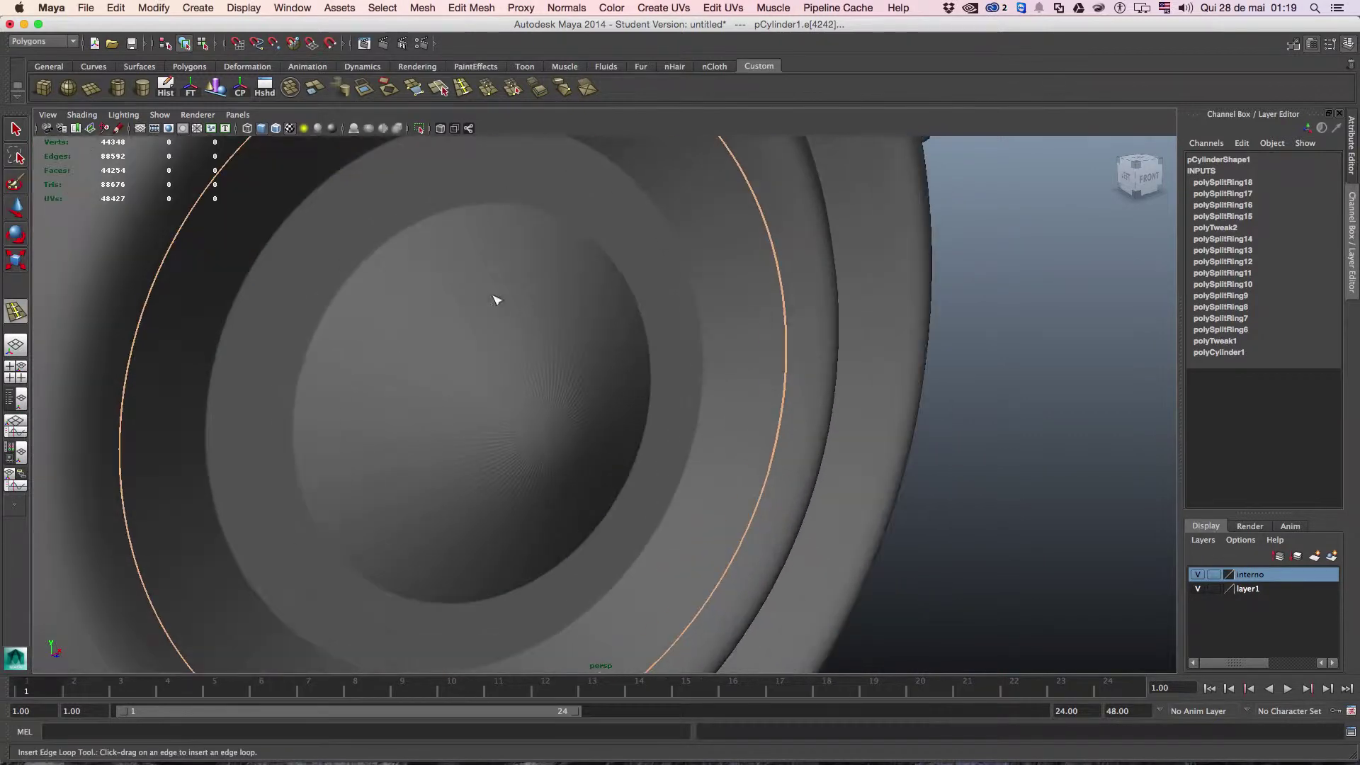
Switch the button to face mode and select the 160-face ring at its centre.
left_click(532, 395)
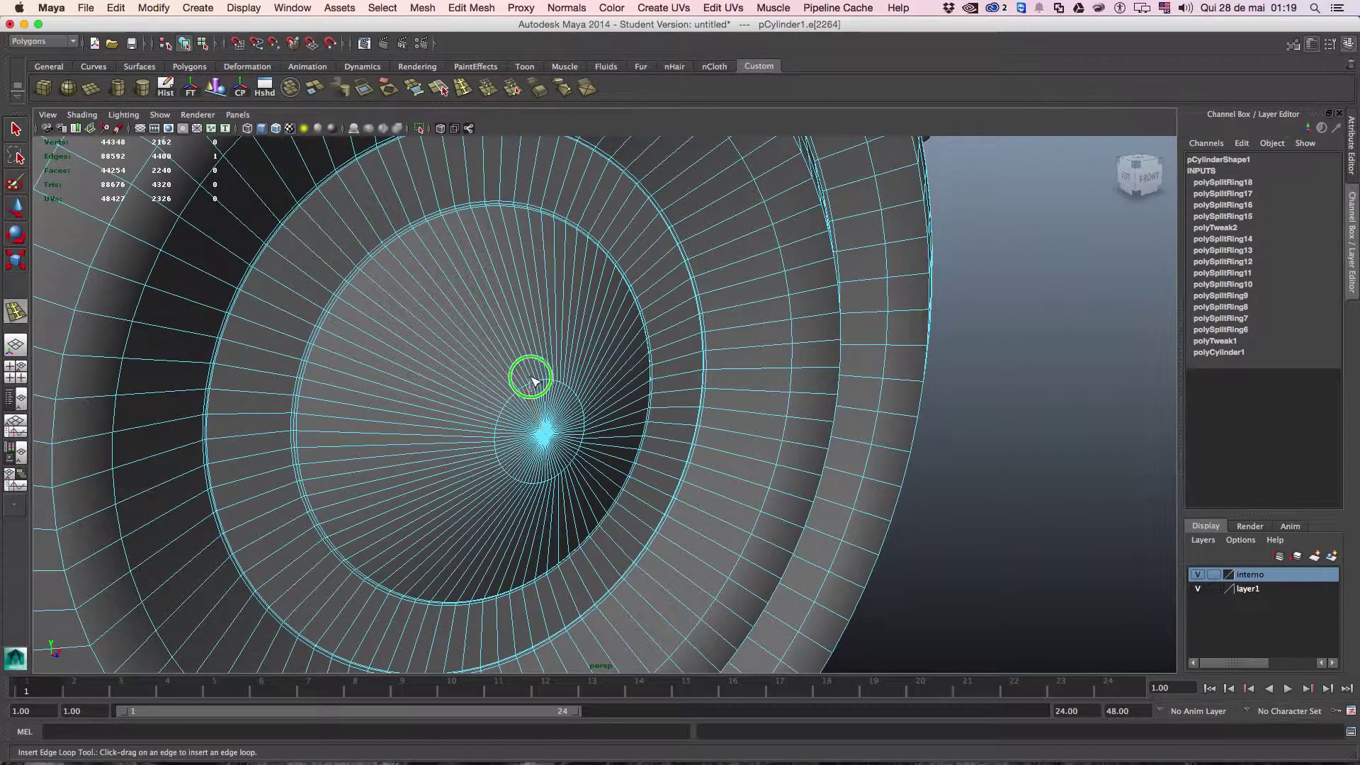
right_click_drag(532, 383, 537, 397)
key("ctrl+z")
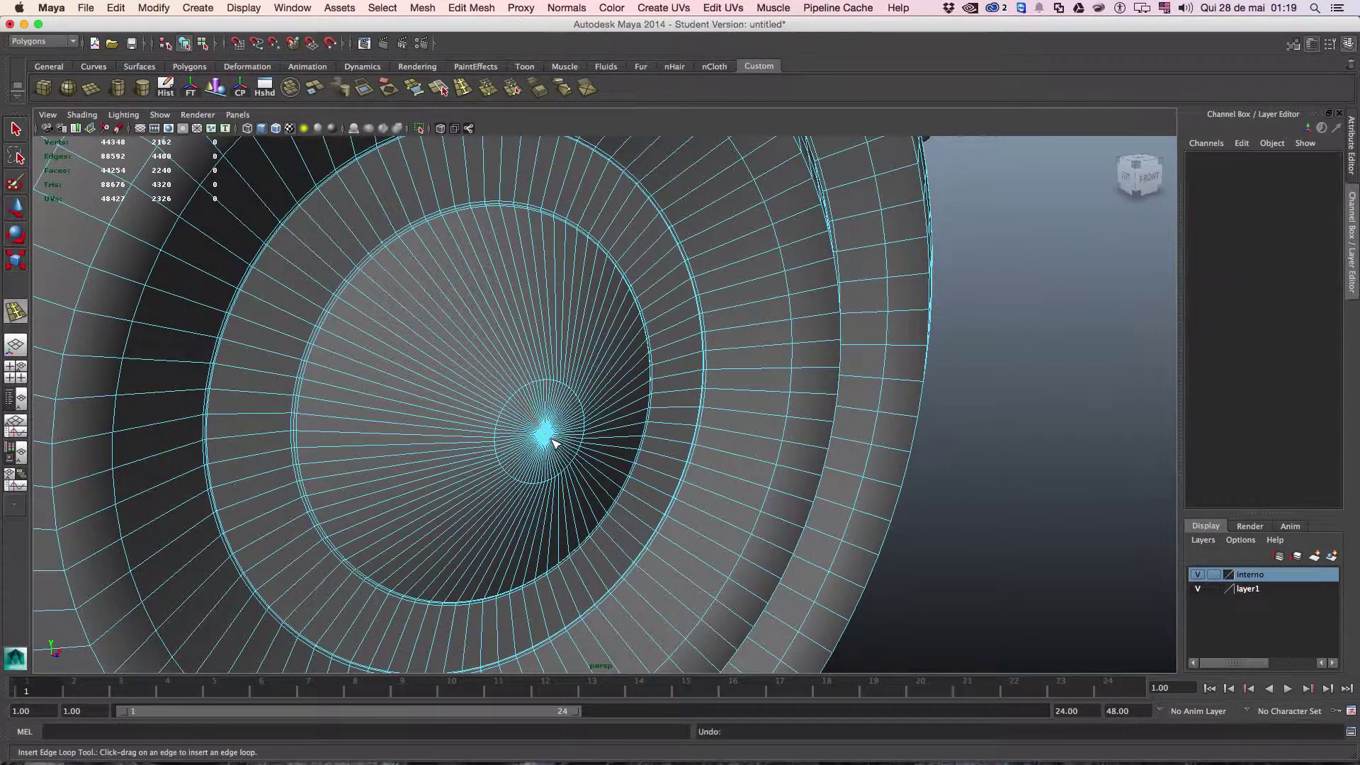
right_click_drag(536, 427, 527, 417)
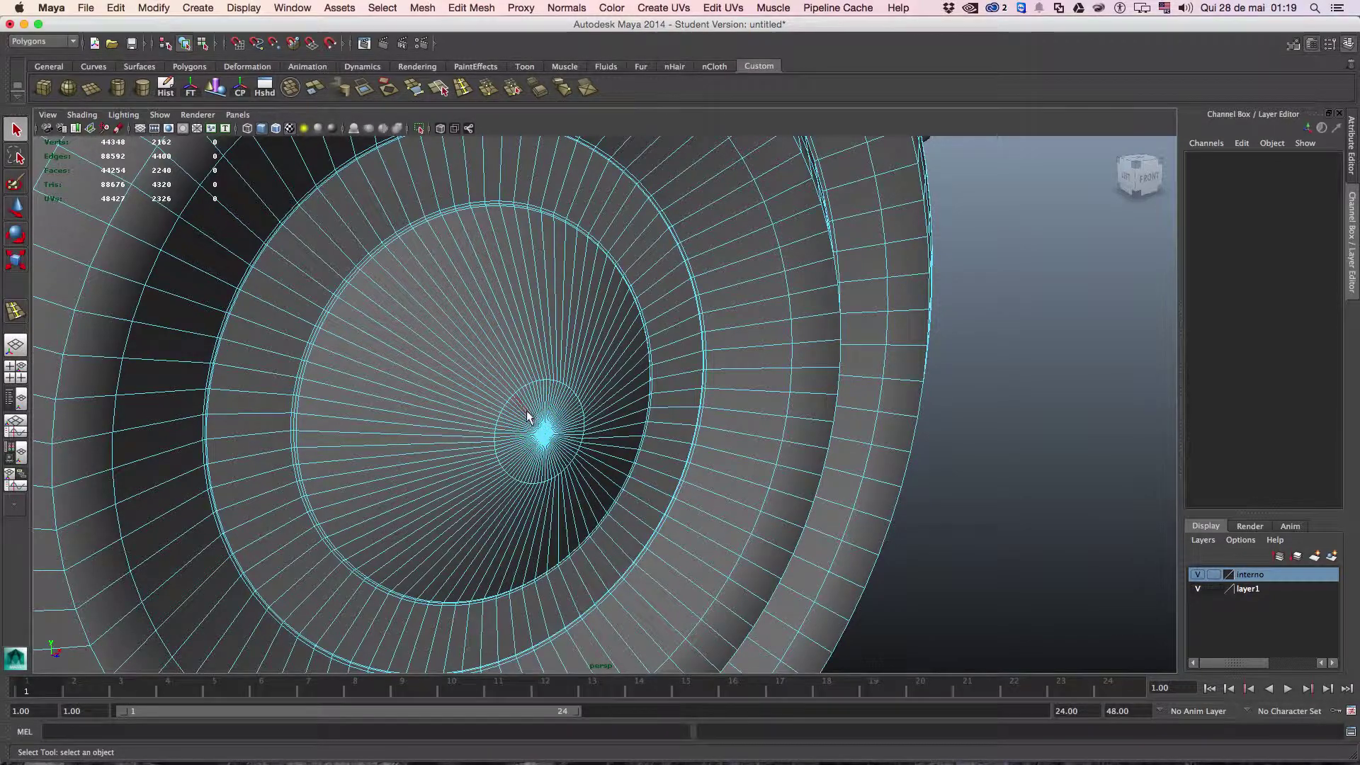
left_click(555, 448)
left_click_drag(556, 447, 507, 429, "alt")
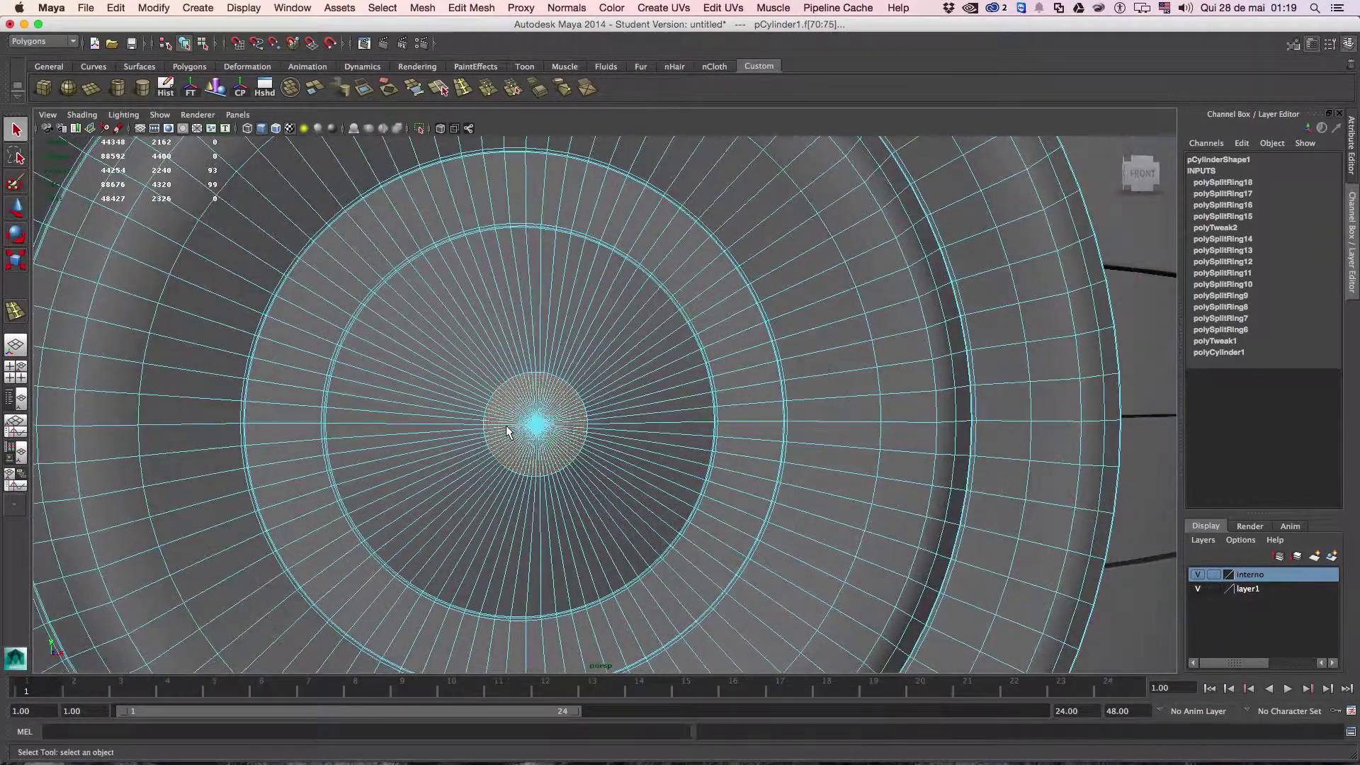
key("space")
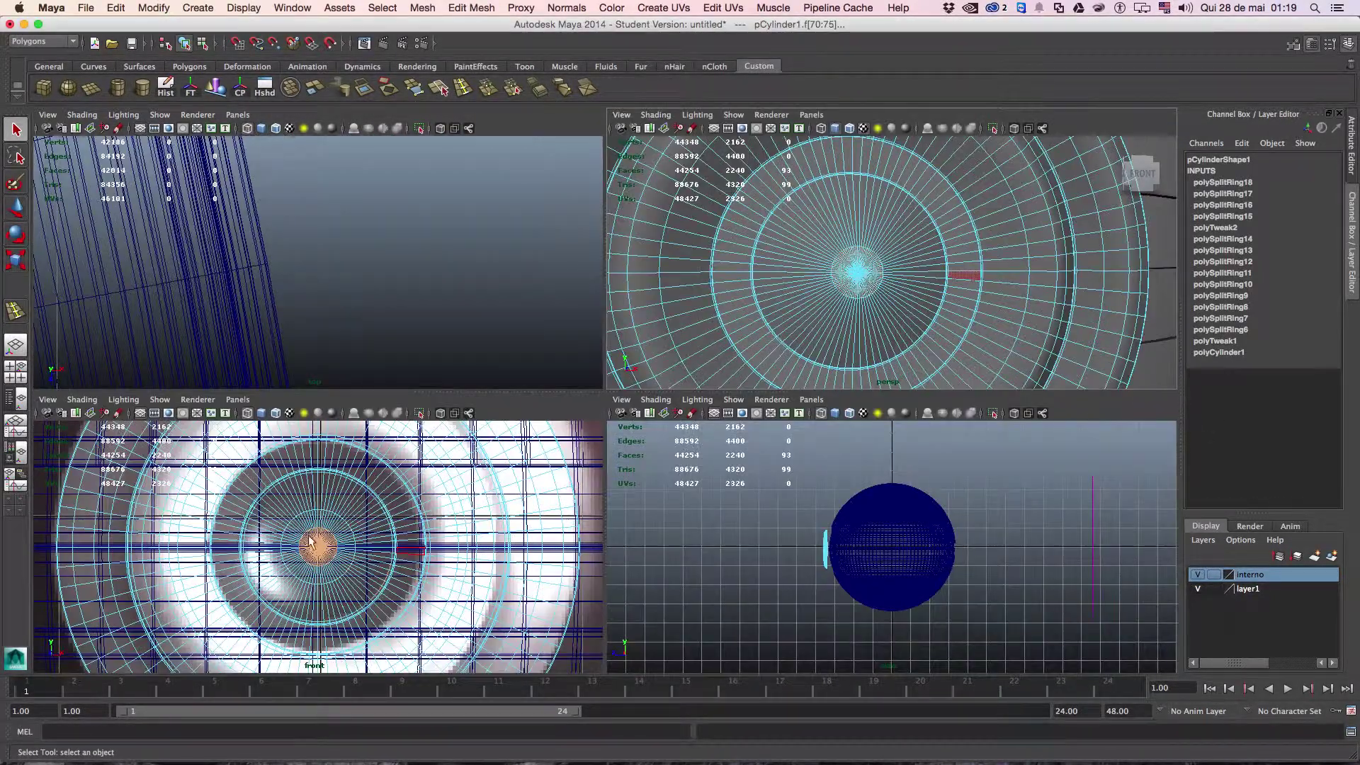
scroll(309, 541, "up", 4)
double_click(312, 542)
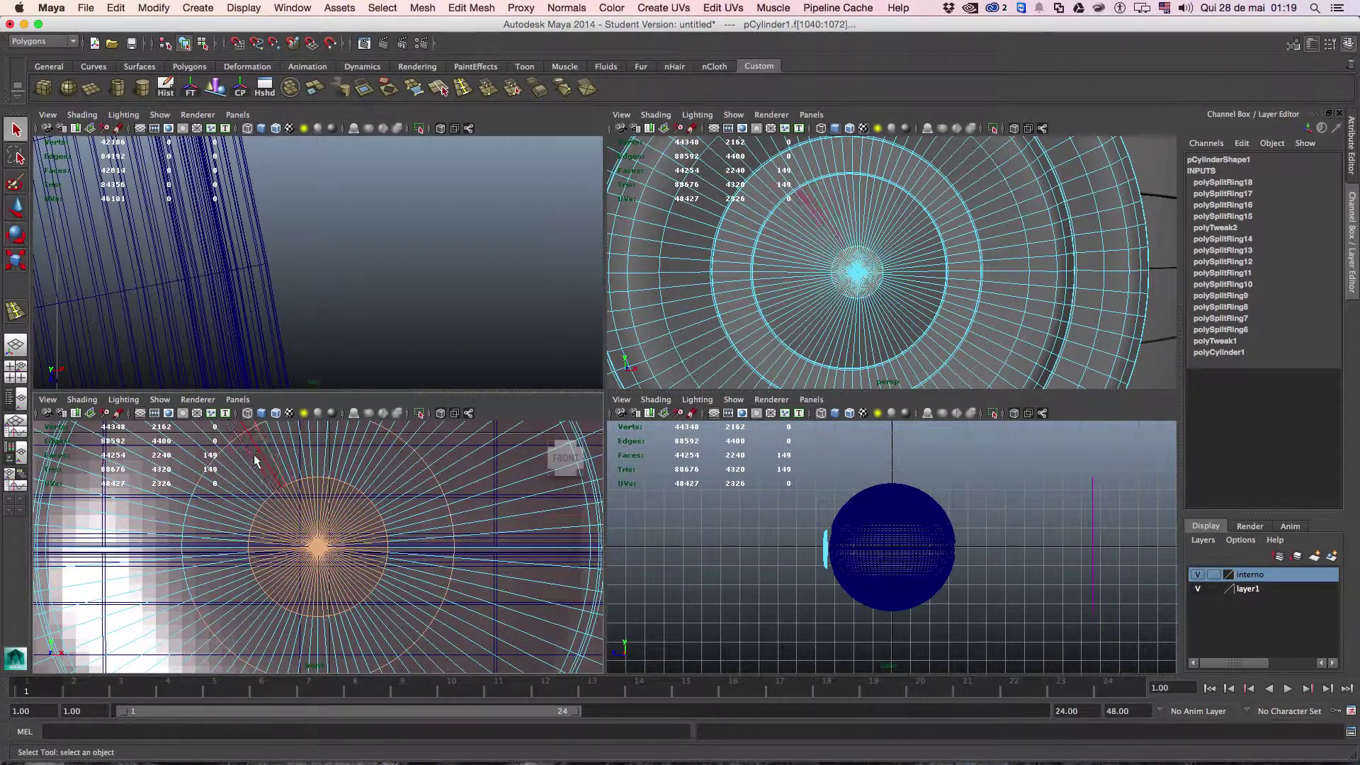
double_click(329, 560)
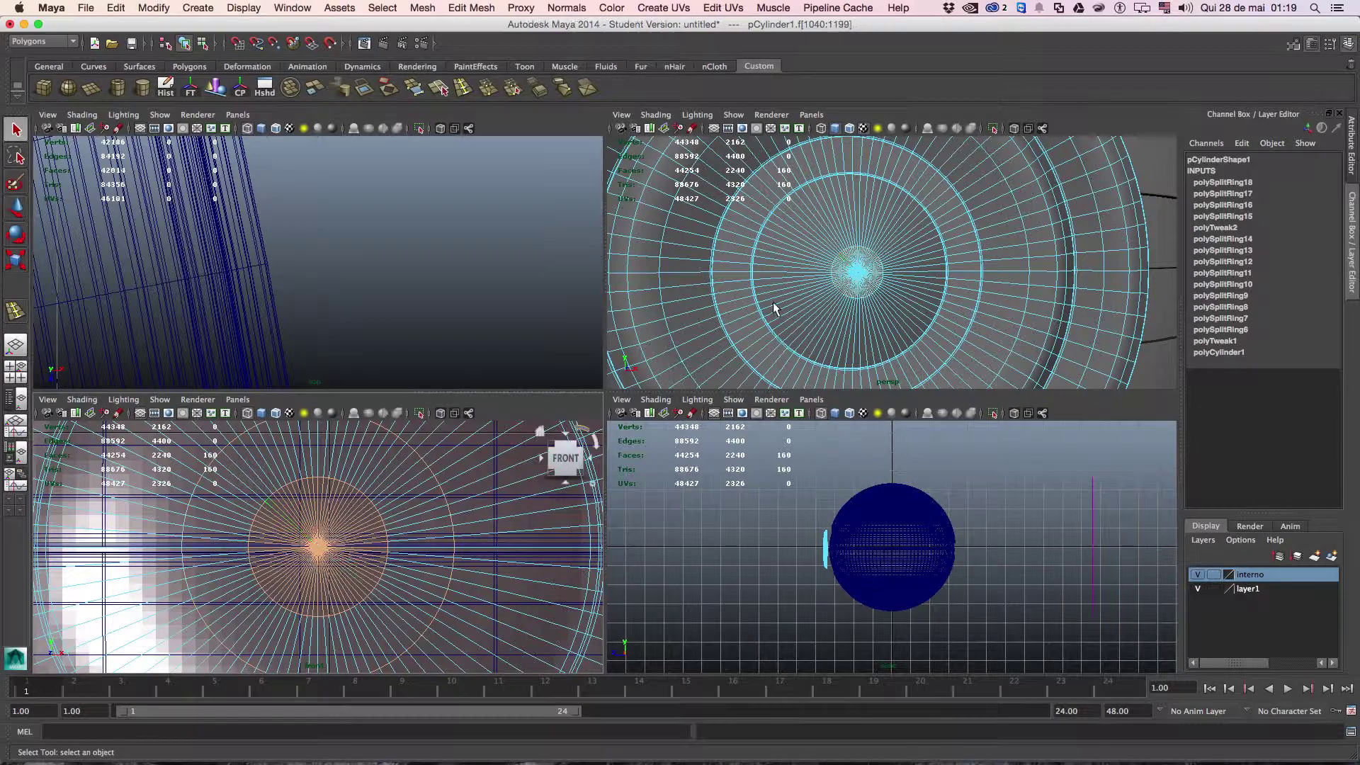
Box-select the button's central faces in the enlarged side view for removal.
key("space")
key("f")
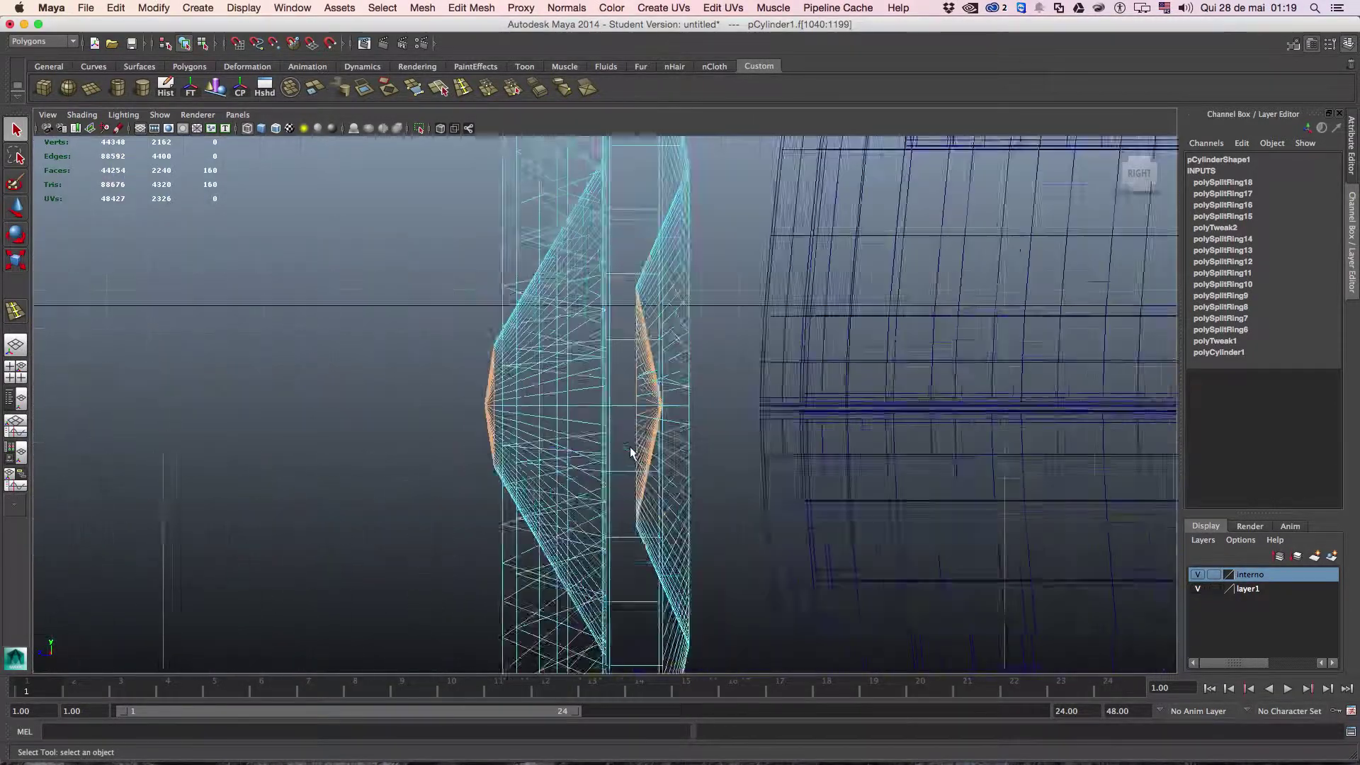
scroll(631, 447, "down", 5)
scroll(634, 442, "up", 2)
scroll(638, 437, "up", 2)
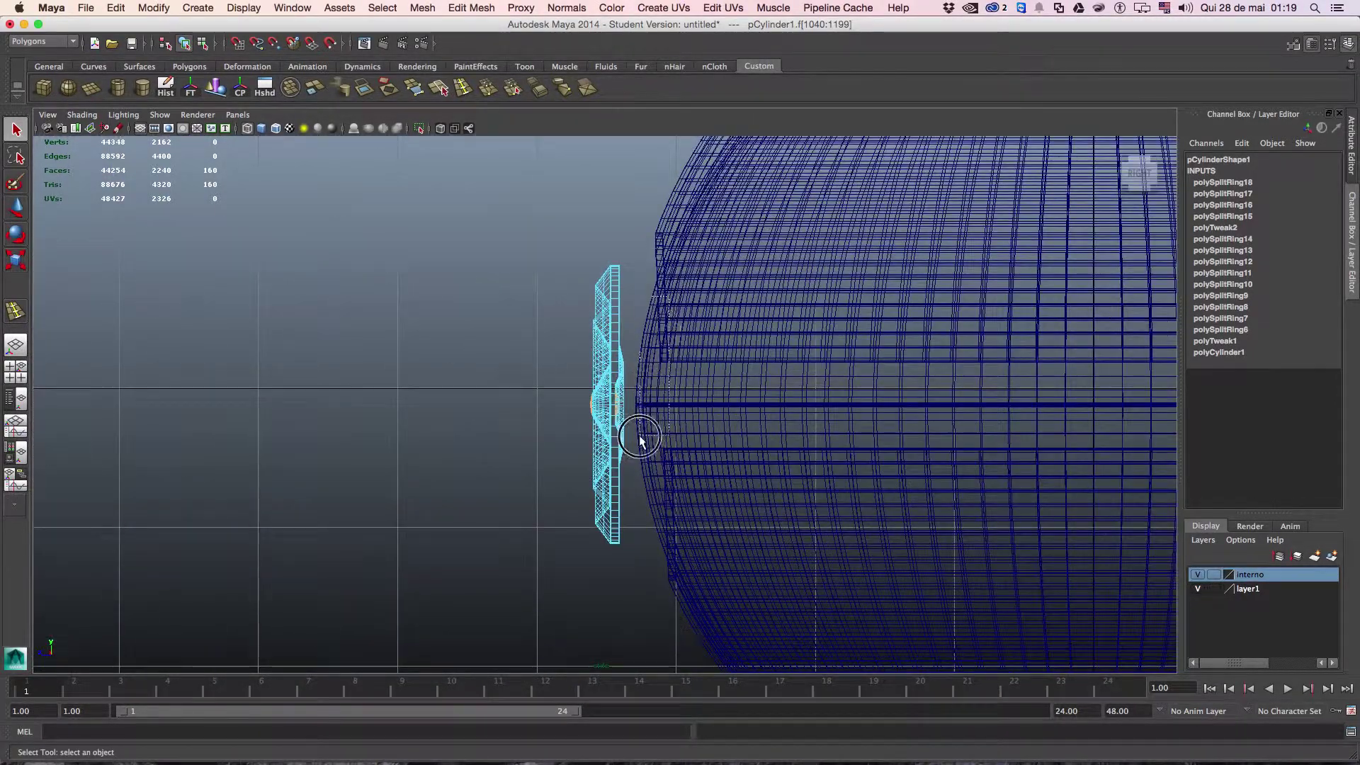
left_click_drag(615, 488, 604, 522)
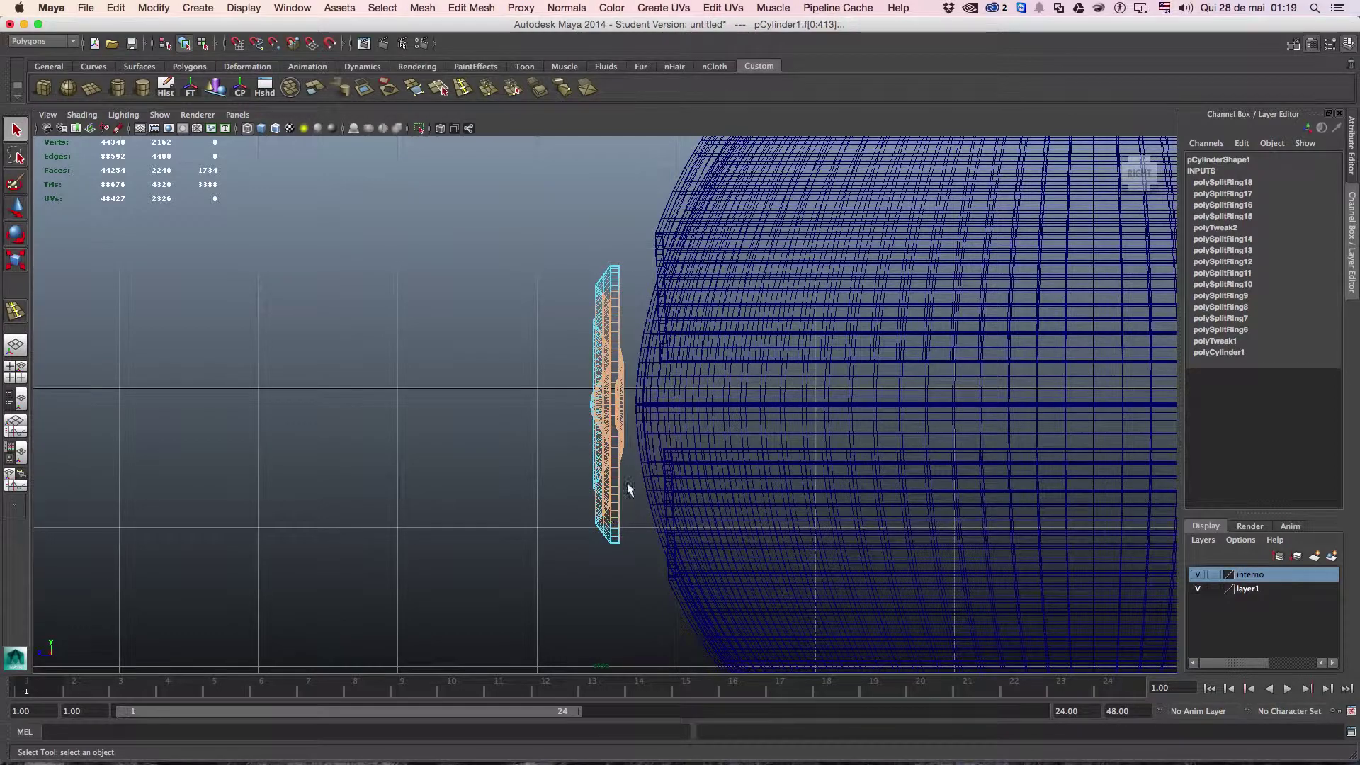
left_click_drag(649, 441, 607, 453)
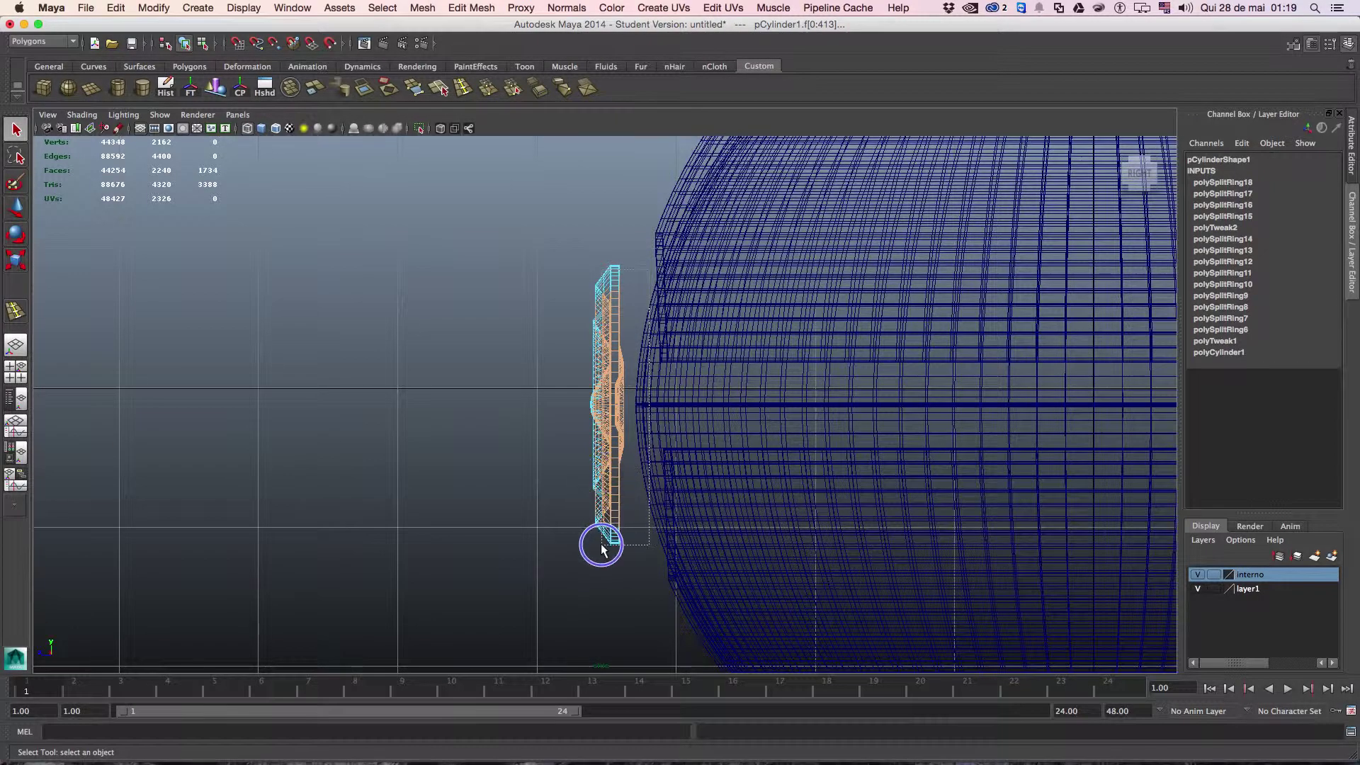
left_click_drag(601, 546, 603, 546)
scroll(637, 439, "up", 3)
scroll(620, 423, "up", 3)
scroll(614, 427, "up", 3)
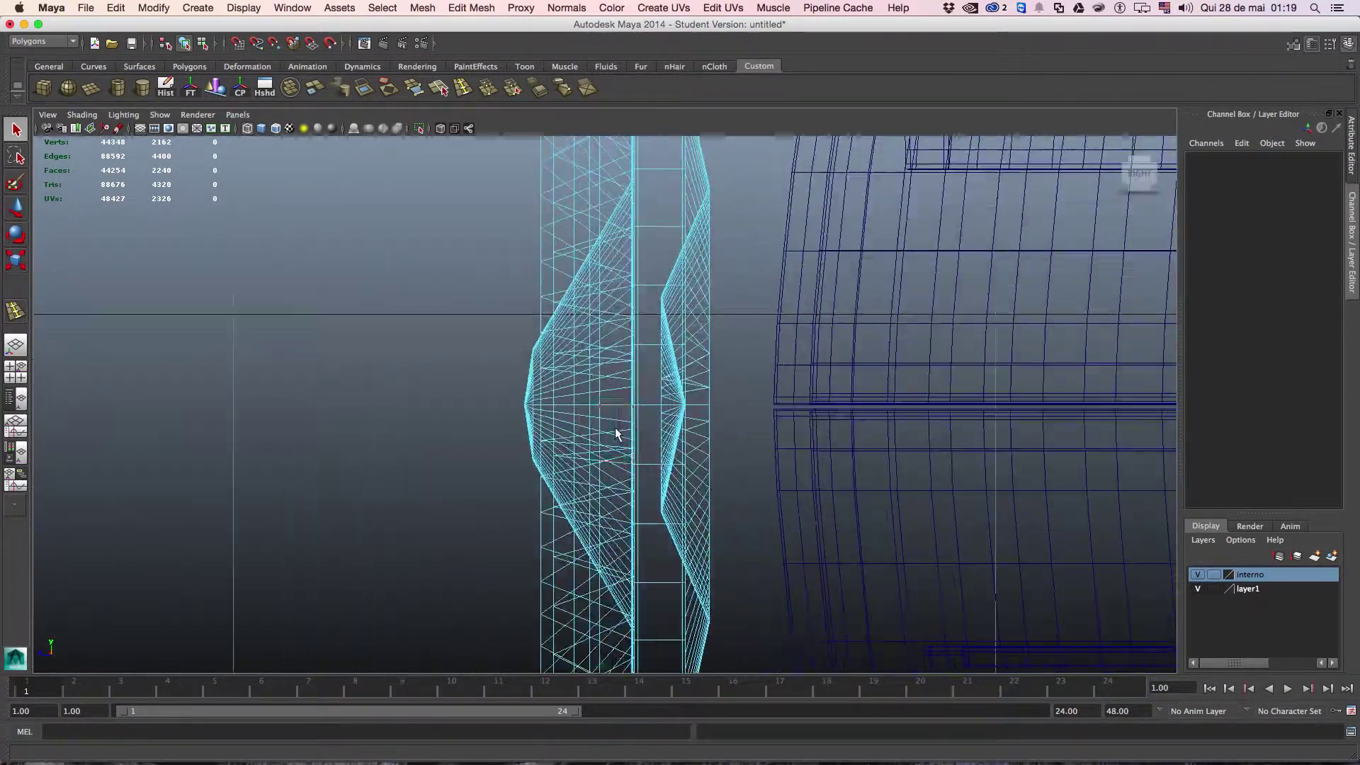
scroll(614, 427, "up", 3)
left_click_drag(466, 376, 499, 425)
key("space")
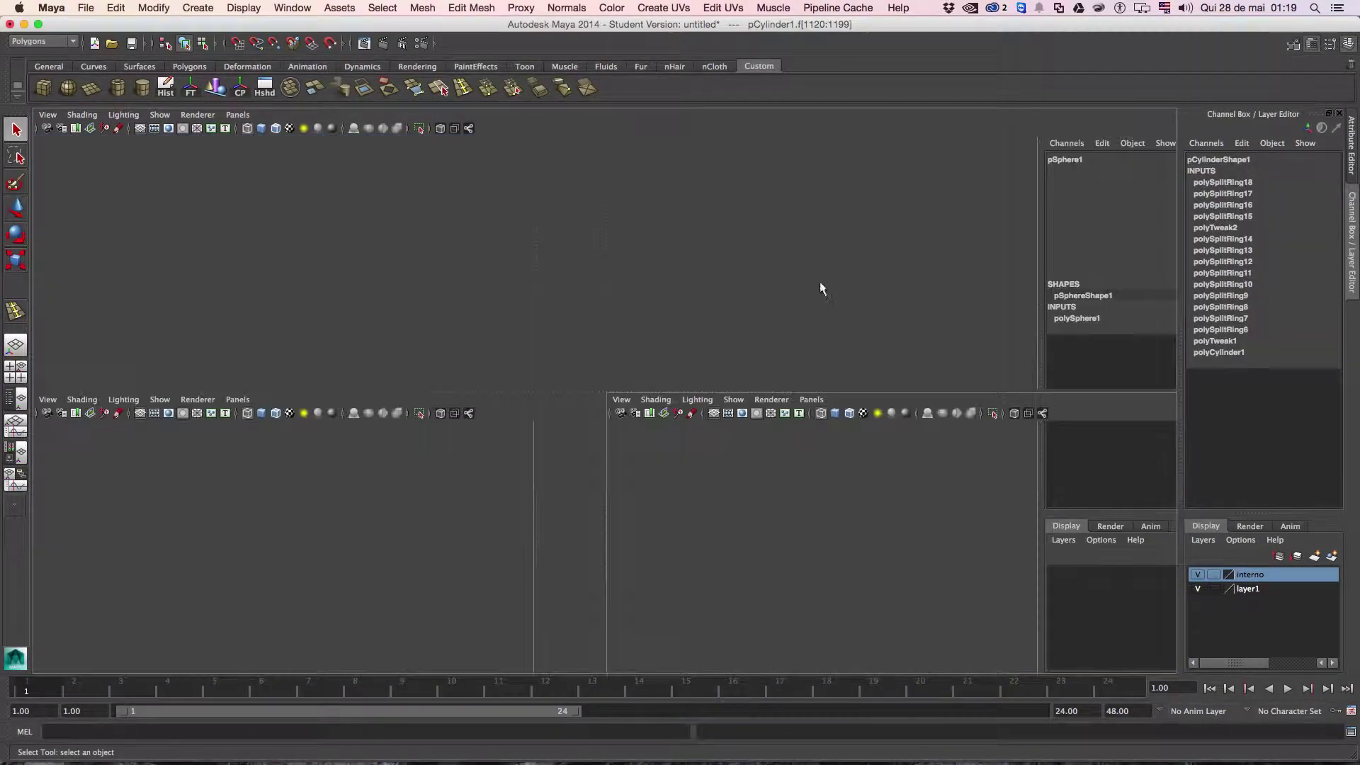
key("space")
Select the edge loop around the hole and push the rim back into the button.
left_click(776, 322)
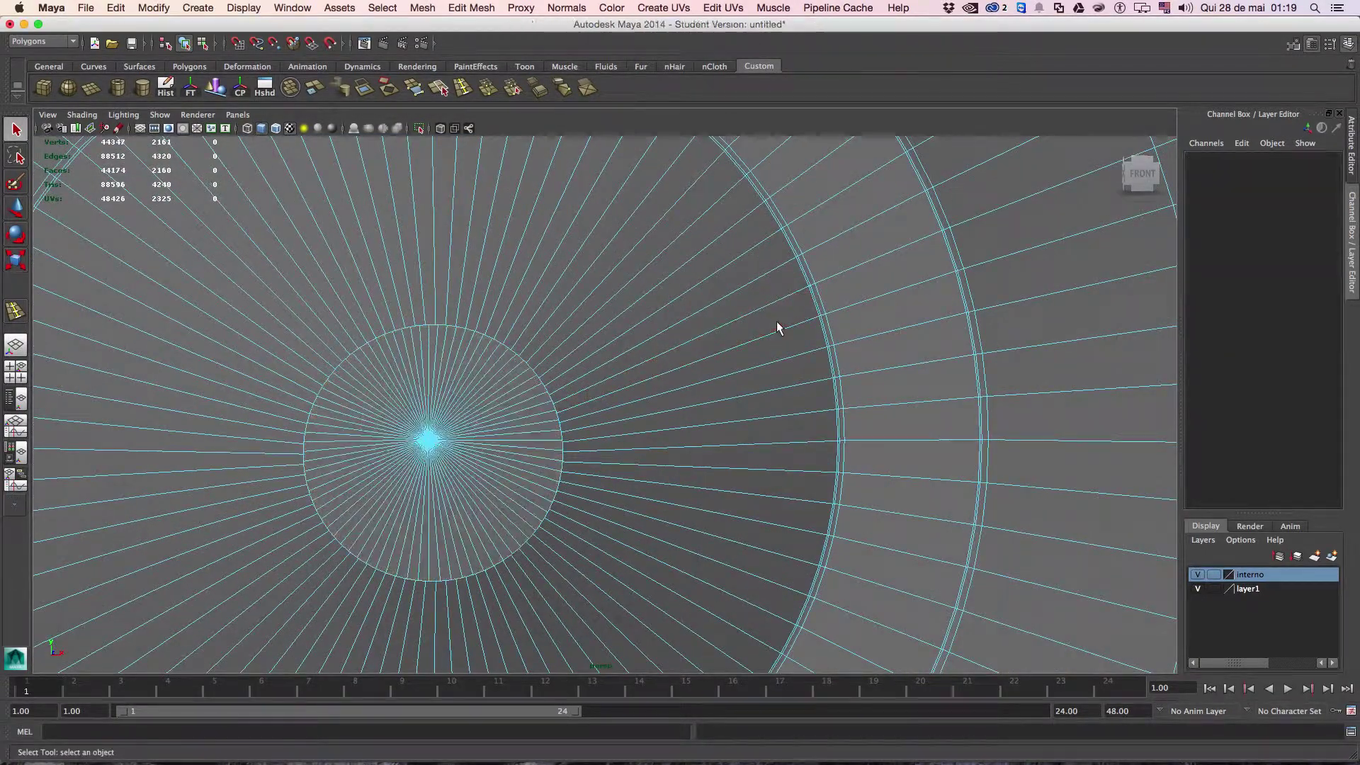
mouse_move(442, 437)
left_mouse_down("alt")
mouse_move(540, 439)
mouse_move(531, 370)
mouse_move(480, 389)
mouse_move(427, 362)
left_mouse_up("alt")
scroll(479, 383, "down", 3)
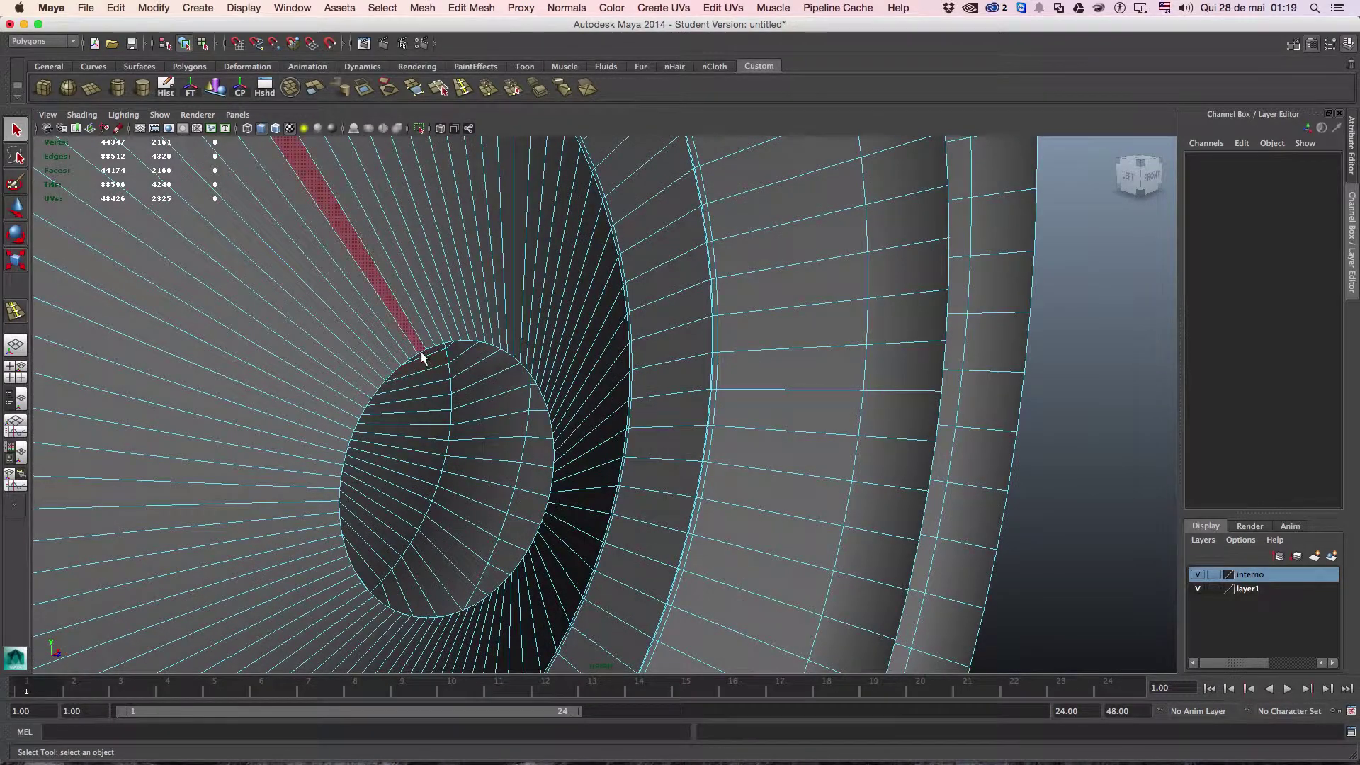
right_click_drag(422, 358, 427, 354)
double_click(423, 349)
left_click_drag(423, 348, 522, 394, "alt")
key("w")
mouse_move(592, 444)
left_mouse_down()
mouse_move(607, 446)
mouse_move(571, 449)
mouse_move(666, 443)
mouse_move(652, 343)
left_mouse_up()
key("r")
key("w")
left_click_drag(580, 445, 577, 442)
Extrude the hole's rim twice, scaling each new ring inward.
right_click_drag(527, 369, 558, 418, "shift")
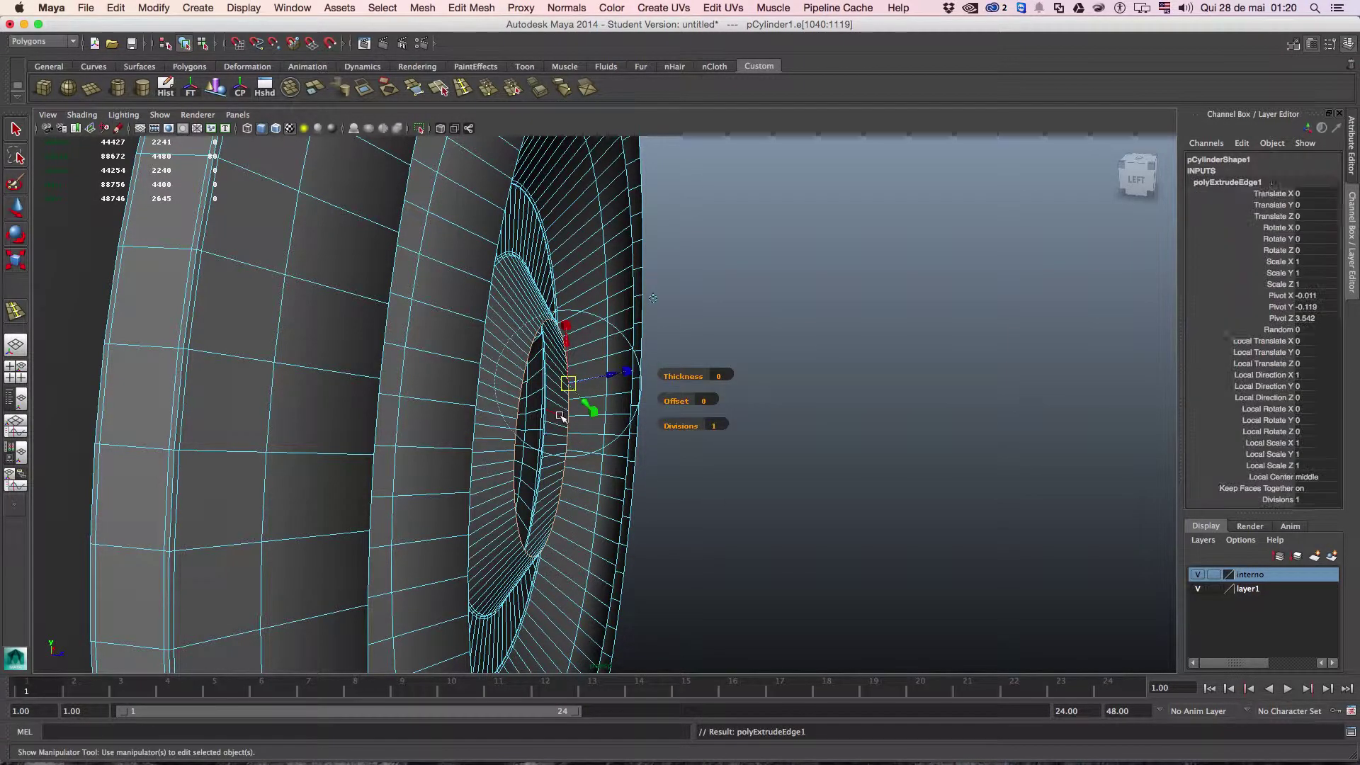
left_click_drag(558, 419, 479, 418)
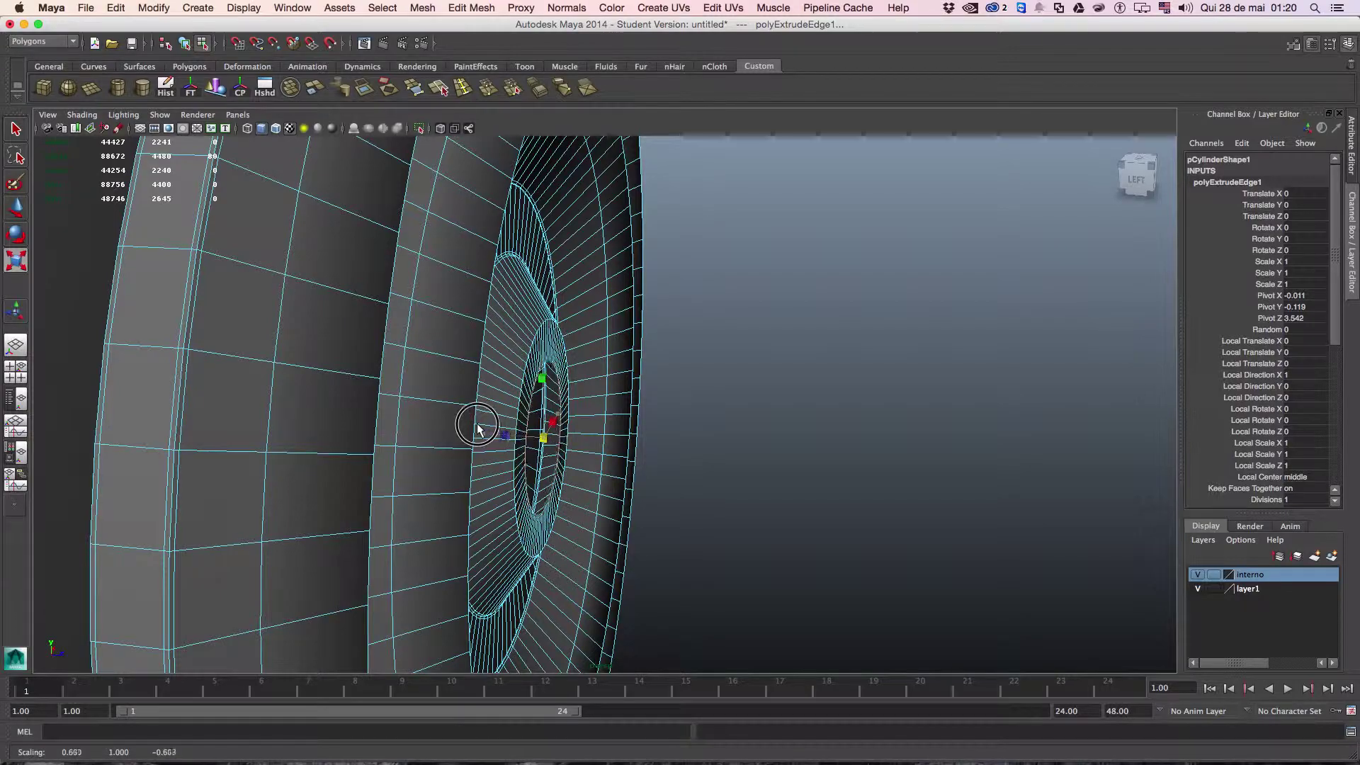
key("w")
mouse_move(577, 445)
left_mouse_down()
mouse_move(590, 449)
mouse_move(416, 409)
mouse_move(540, 436)
left_mouse_up()
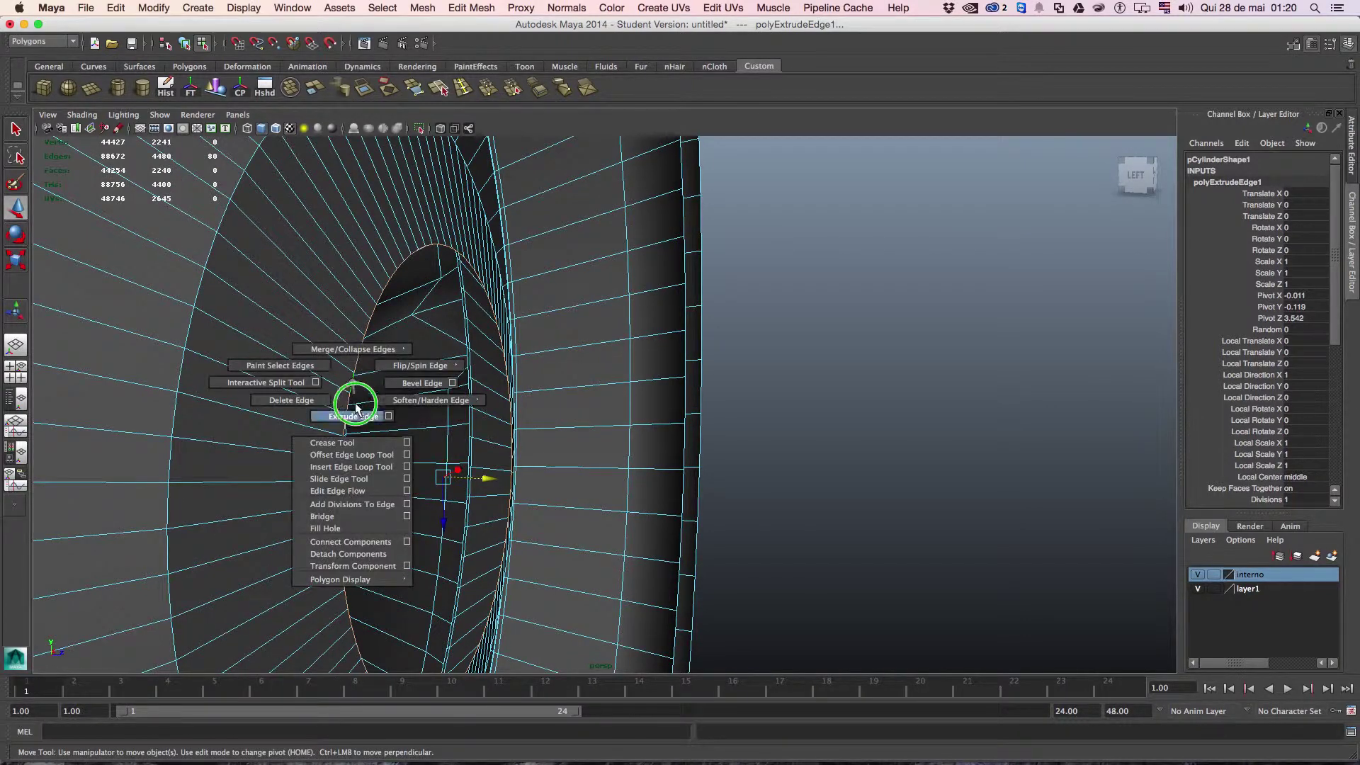
right_click_drag(347, 386, 396, 368, "shift")
mouse_move(486, 448)
left_mouse_down()
mouse_move(416, 473)
mouse_move(237, 418)
mouse_move(248, 425)
left_mouse_up()
key("w")
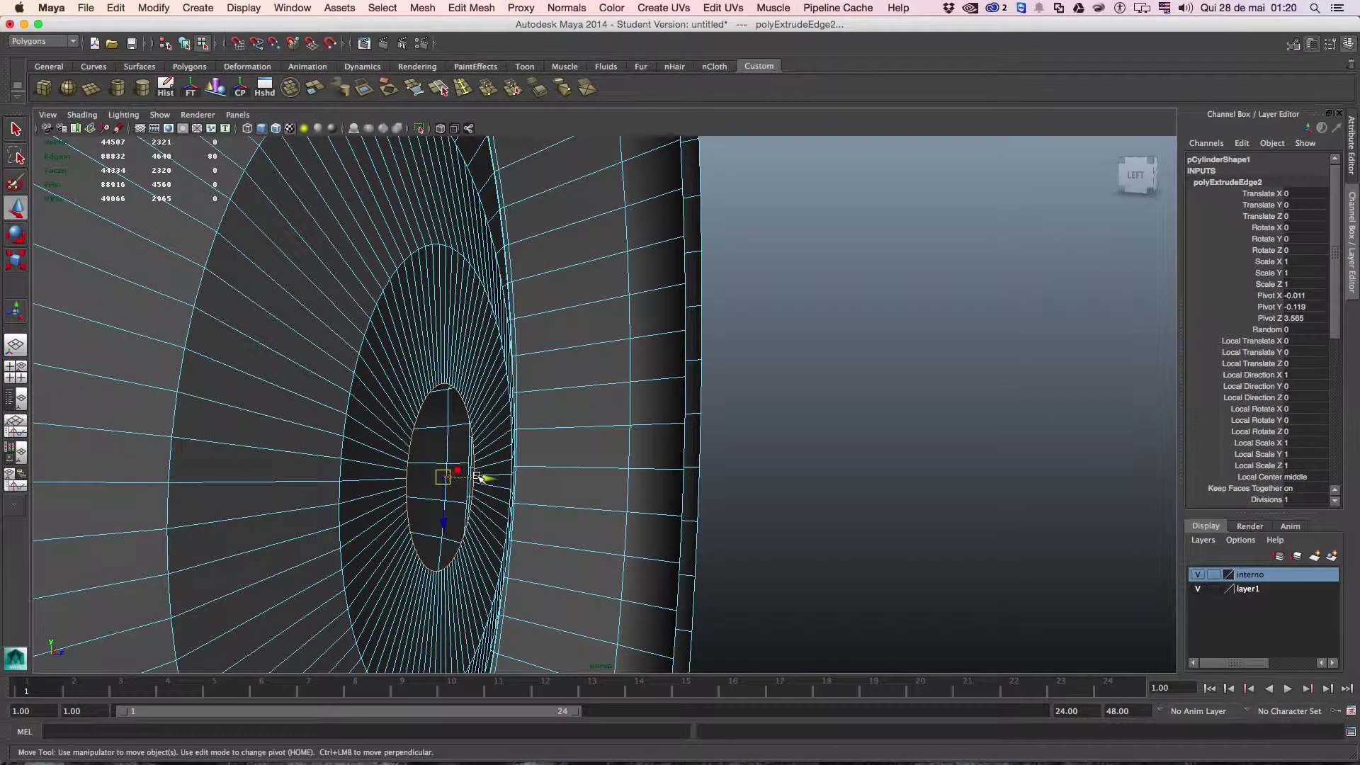
scroll(486, 477, "up", 5)
Extrude the inner edge once more and scale the new ring toward the centre.
left_click_drag(476, 464, 535, 487, "alt")
scroll(492, 471, "down", 3)
scroll(489, 470, "up", 5)
left_click_drag(538, 450, 495, 455, "alt")
scroll(495, 456, "up", 5)
scroll(449, 455, "down", 2)
right_click_drag(367, 410, 326, 390, "shift")
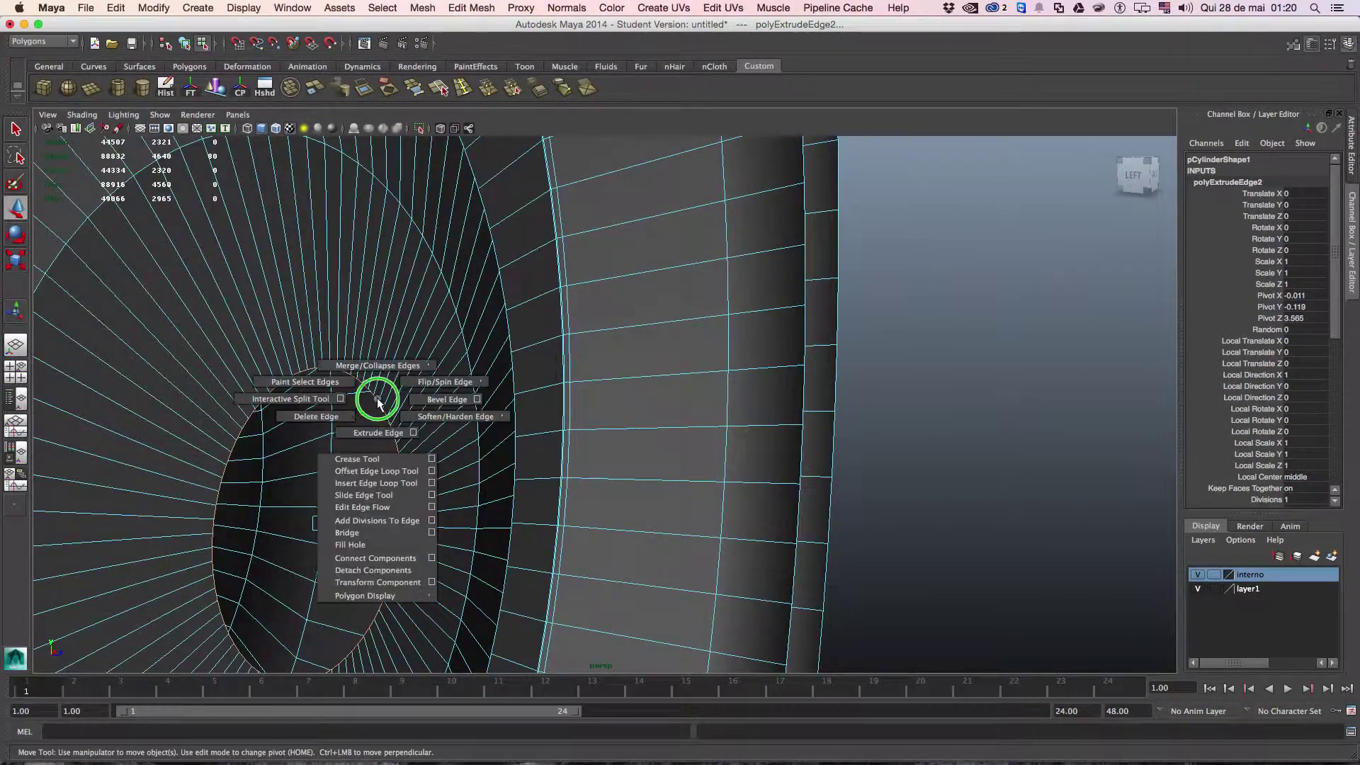
mouse_move(370, 500)
left_mouse_down()
mouse_move(265, 517)
mouse_move(182, 492)
left_mouse_up()
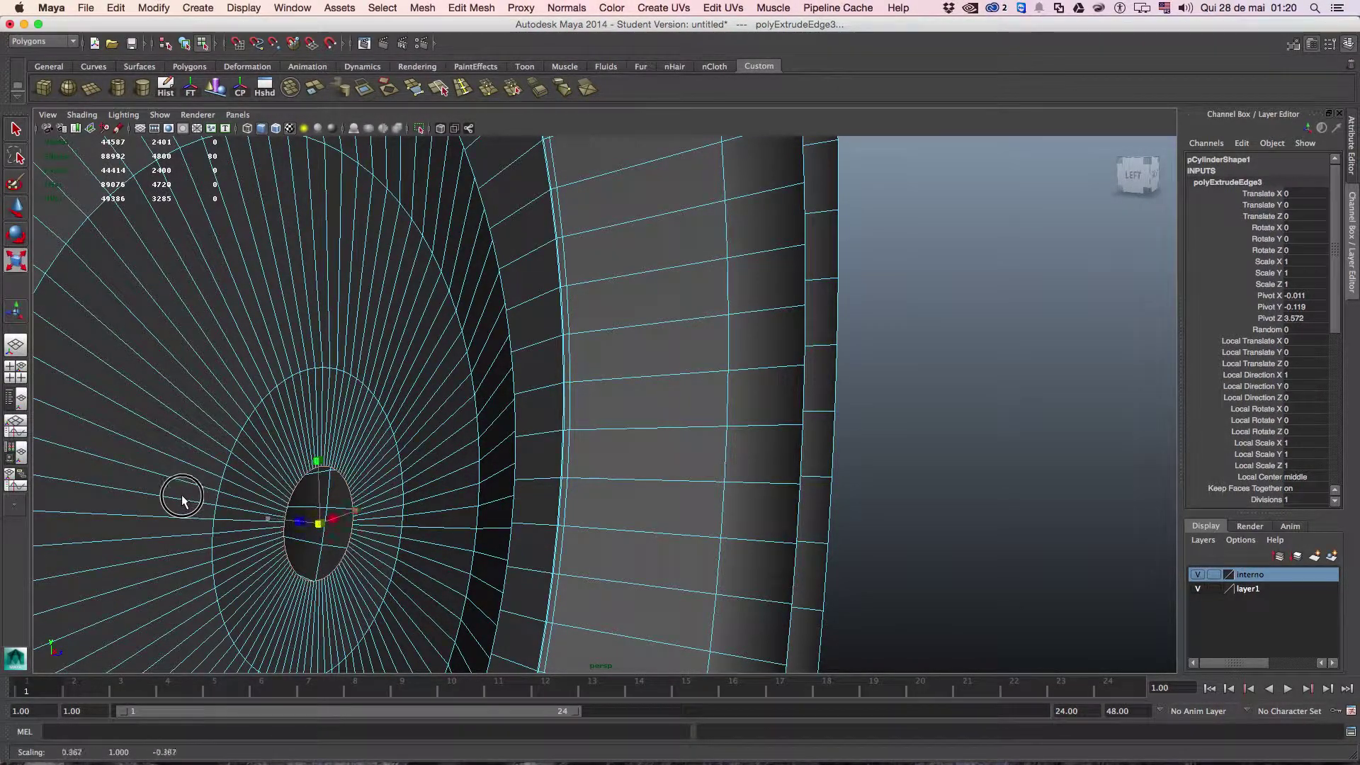
Collapse the inner edges to one vertex and move it onto the button's centre.
left_click(563, 88)
right_click_drag(354, 440, 305, 444)
left_click_drag(304, 444, 332, 425, "alt")
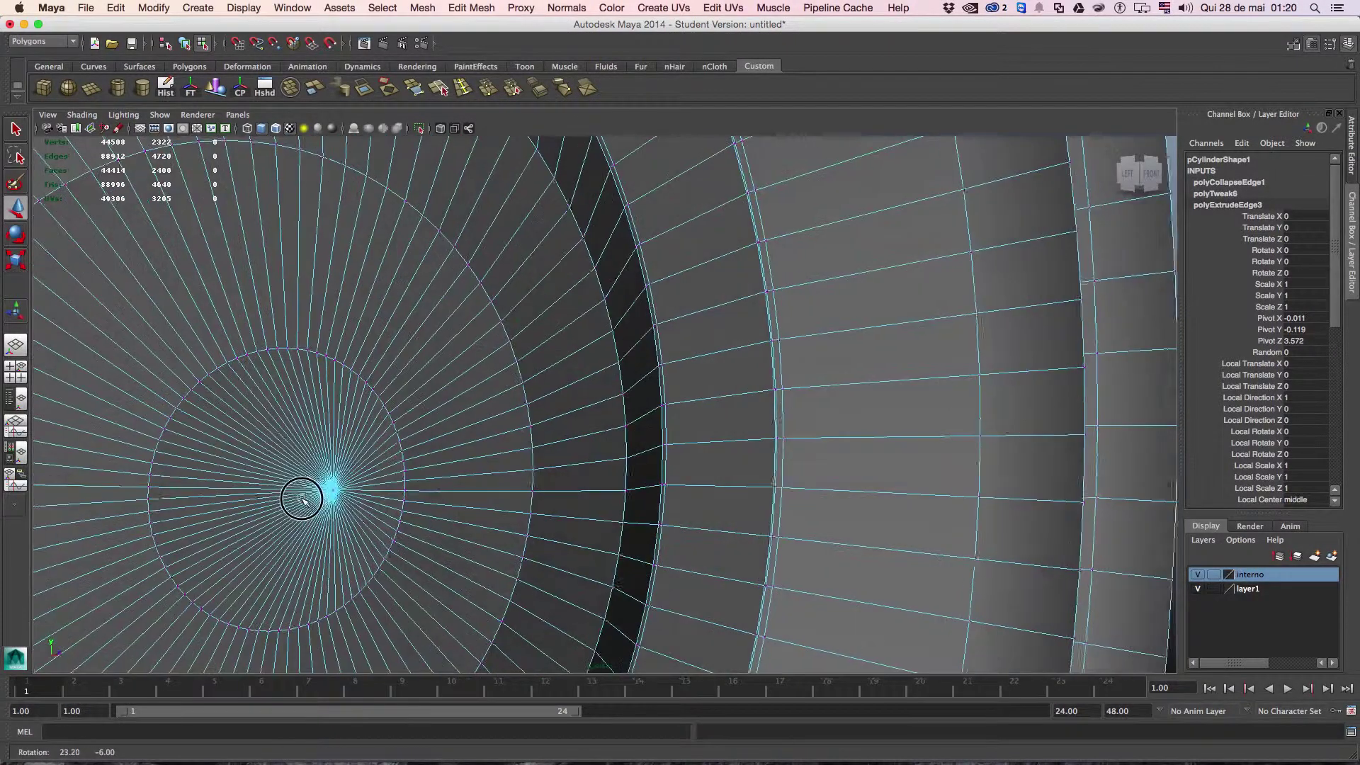
middle_click_drag(333, 425, 382, 410, "alt")
left_click_drag(354, 450, 382, 493)
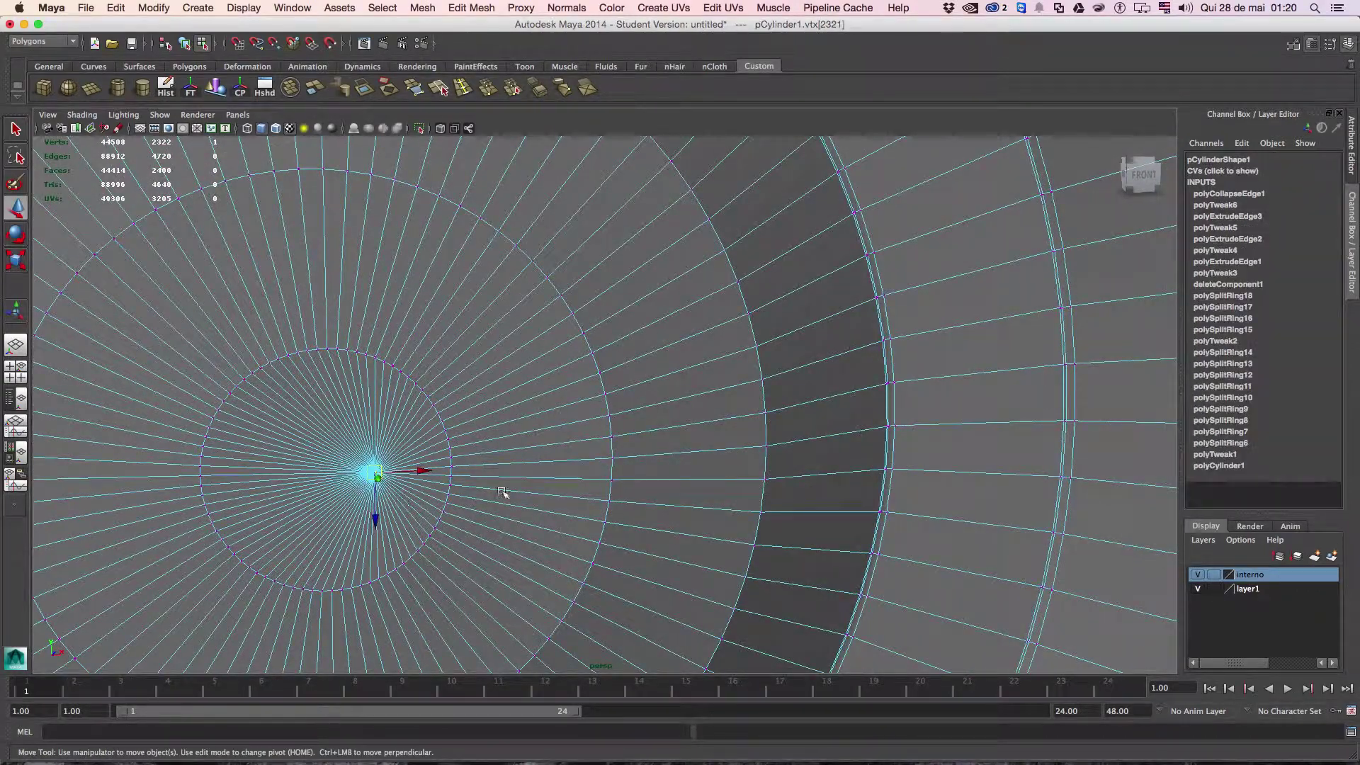
key("space")
key("space")
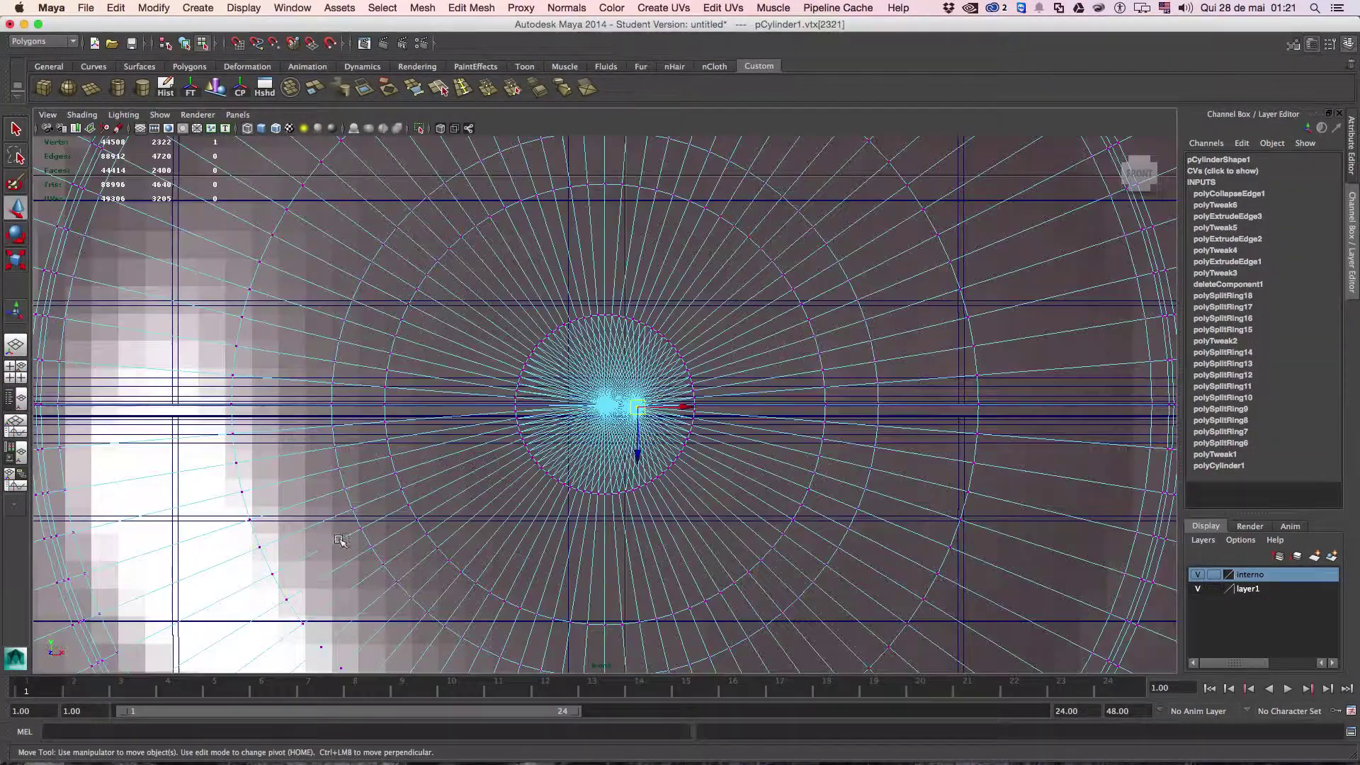
right_click_drag(430, 533, 498, 525, "alt")
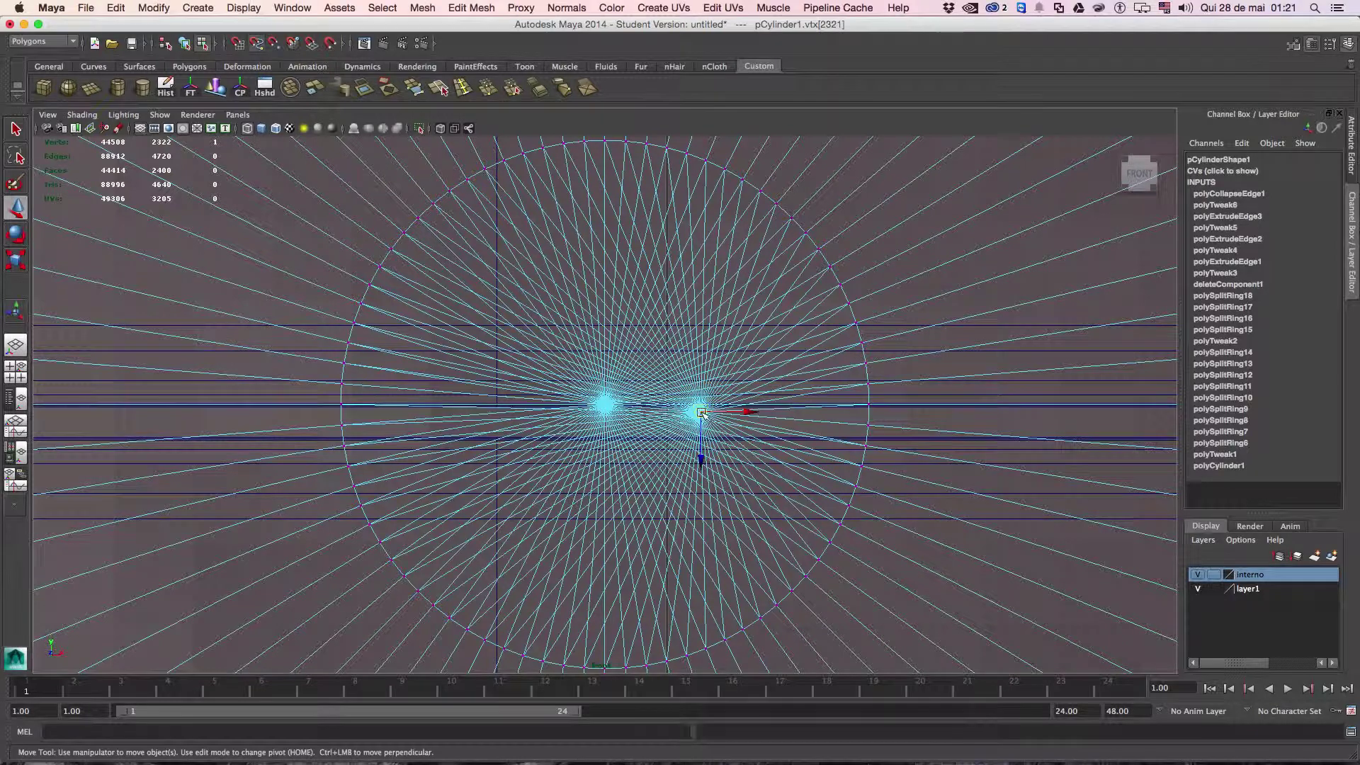
left_click(702, 412)
left_click_drag(615, 408, 606, 408)
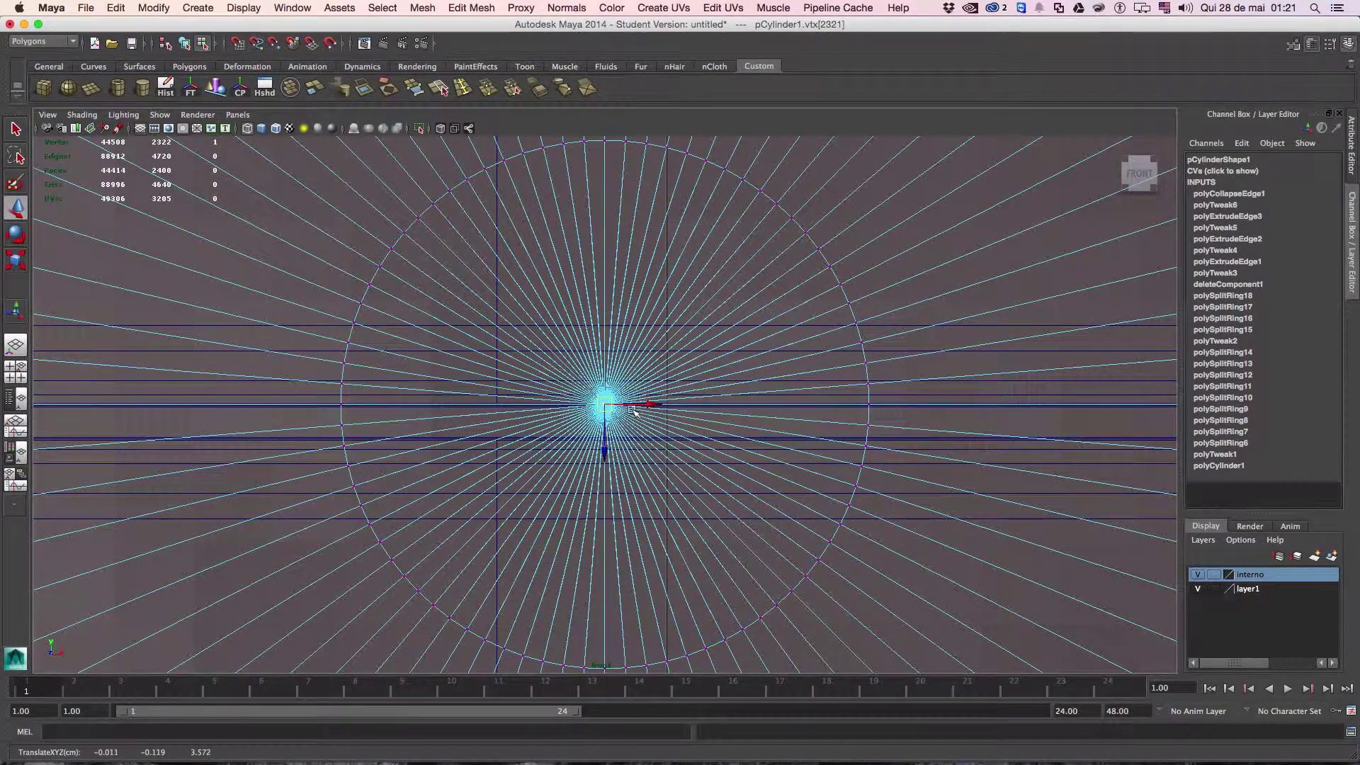
key("space")
key("space")
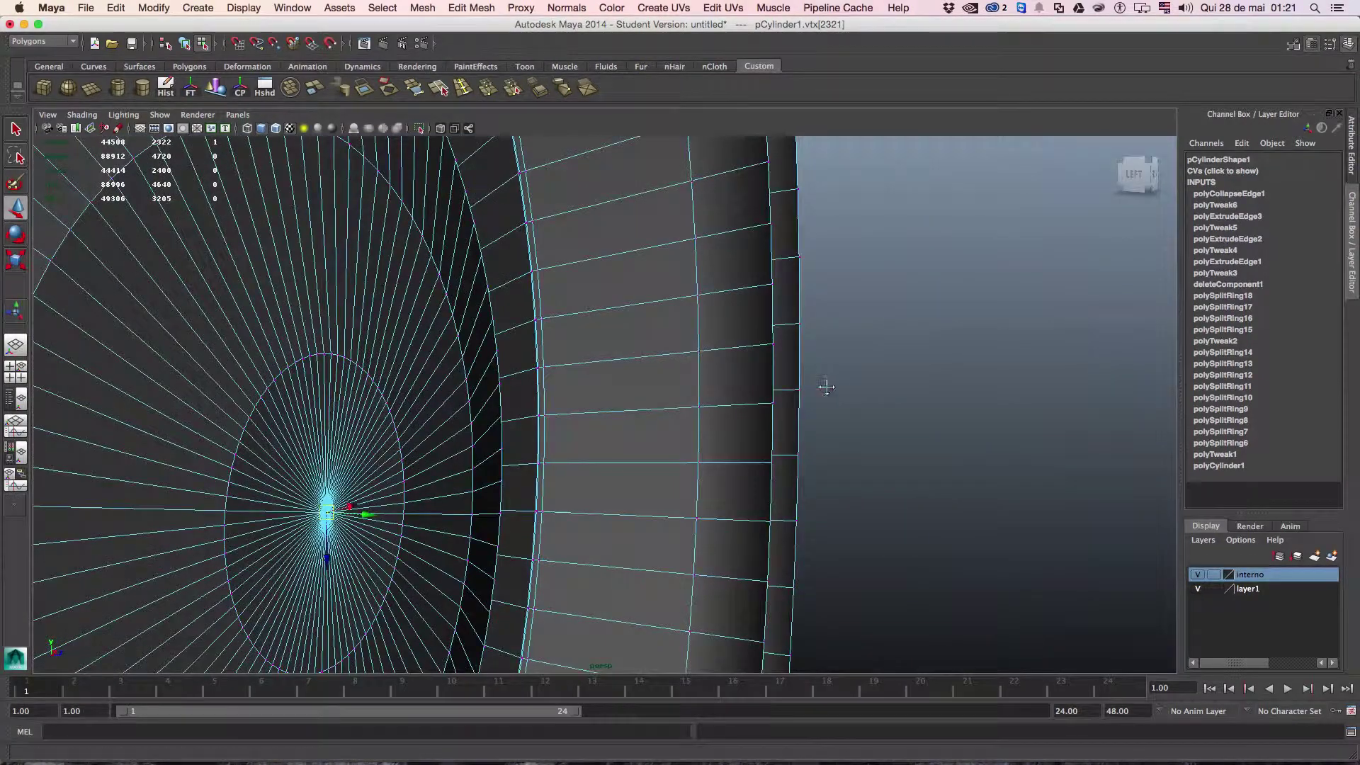
key("f")
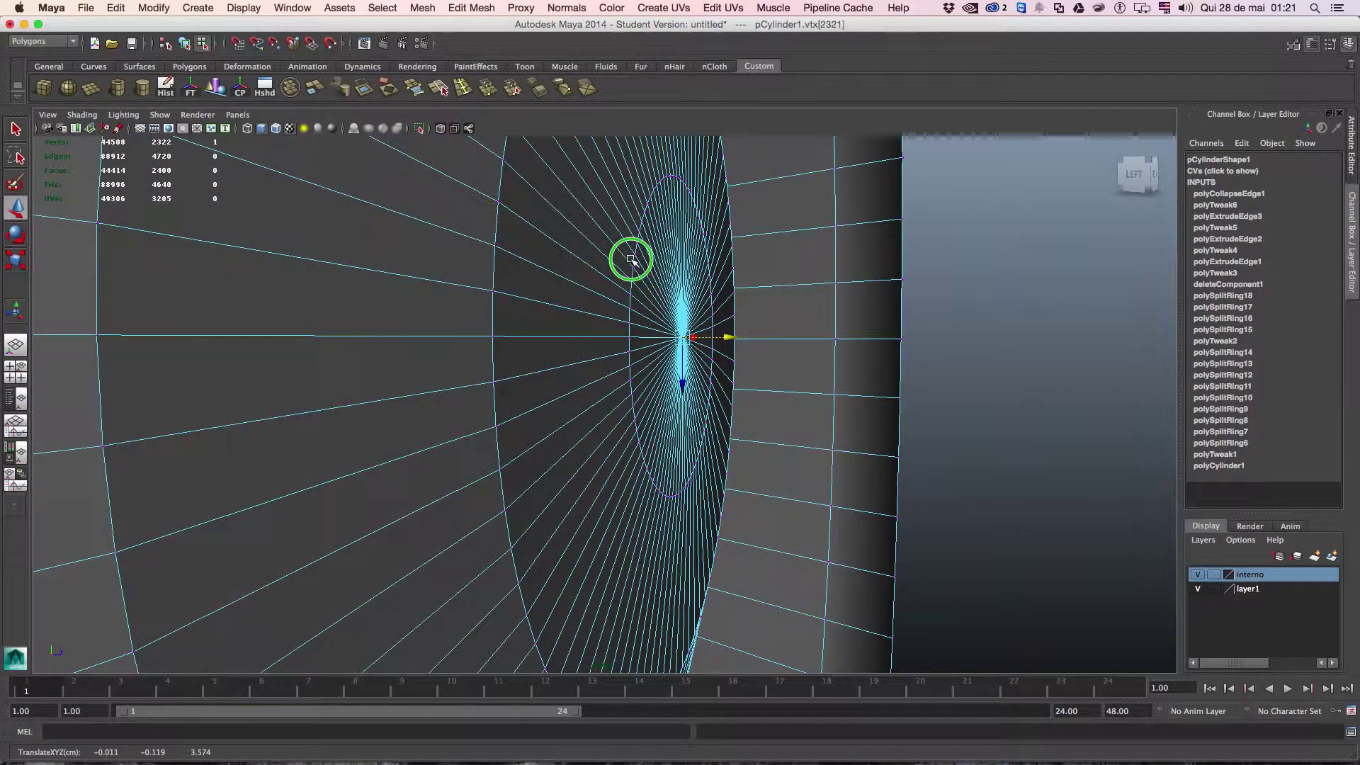
Return to object selection mode and deselect the cylinder.
key("F8")
mouse_move(631, 260)
left_mouse_down("alt")
mouse_move(621, 344)
mouse_move(607, 340)
left_mouse_up("alt")
right_click(607, 340)
left_click(1007, 410)
mouse_move(1007, 409)
left_mouse_down("alt")
mouse_move(939, 416)
mouse_move(683, 385)
mouse_move(704, 416)
mouse_move(765, 385)
mouse_move(830, 383)
mouse_move(715, 364)
mouse_move(779, 376)
mouse_move(729, 376)
mouse_move(646, 342)
mouse_move(671, 352)
mouse_move(650, 324)
left_mouse_up("alt")
Delete the button cylinder's history, freeze its transformations, and switch to the Animation menu set.
left_click(653, 351)
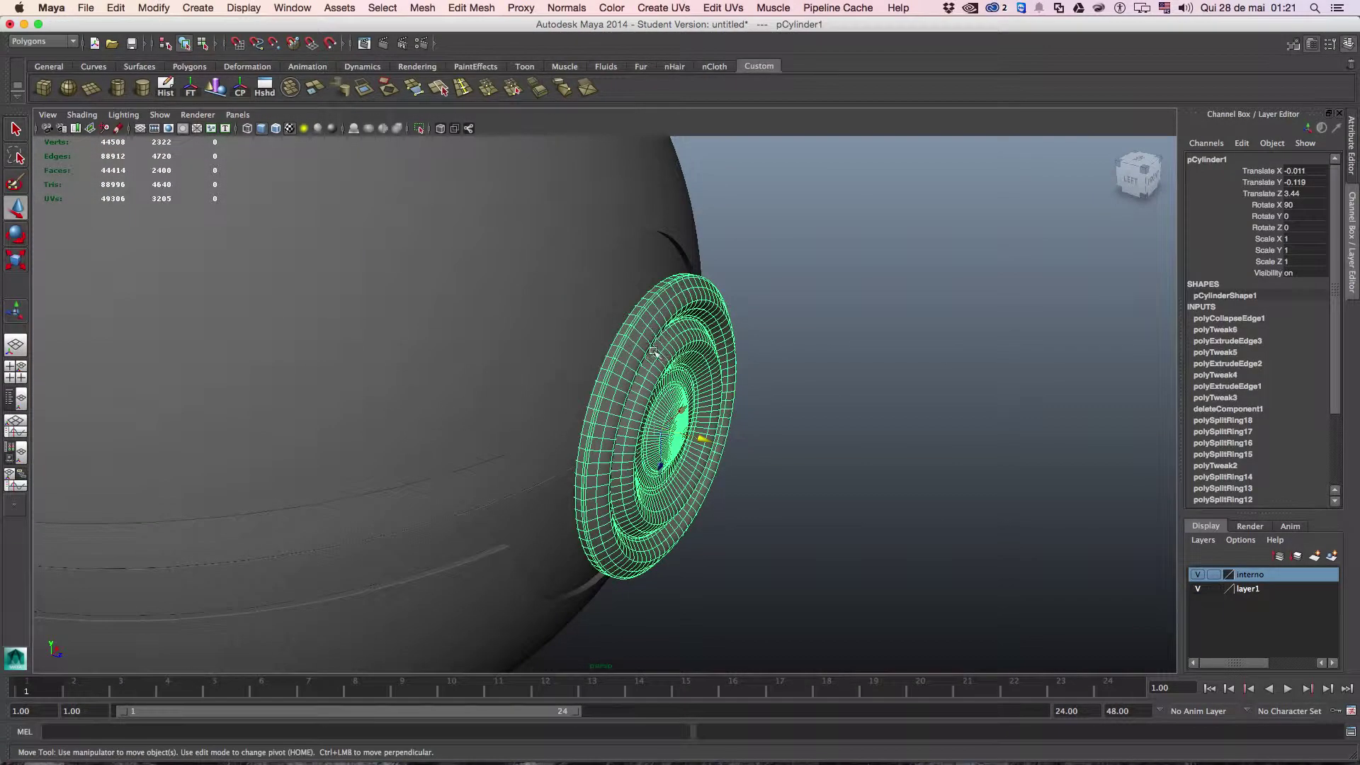
mouse_move(658, 393)
left_mouse_down("alt")
mouse_move(715, 393)
mouse_move(720, 410)
mouse_move(702, 419)
mouse_move(728, 410)
mouse_move(559, 376)
mouse_move(737, 422)
mouse_move(737, 383)
mouse_move(721, 385)
left_mouse_up("alt")
left_click(1155, 177)
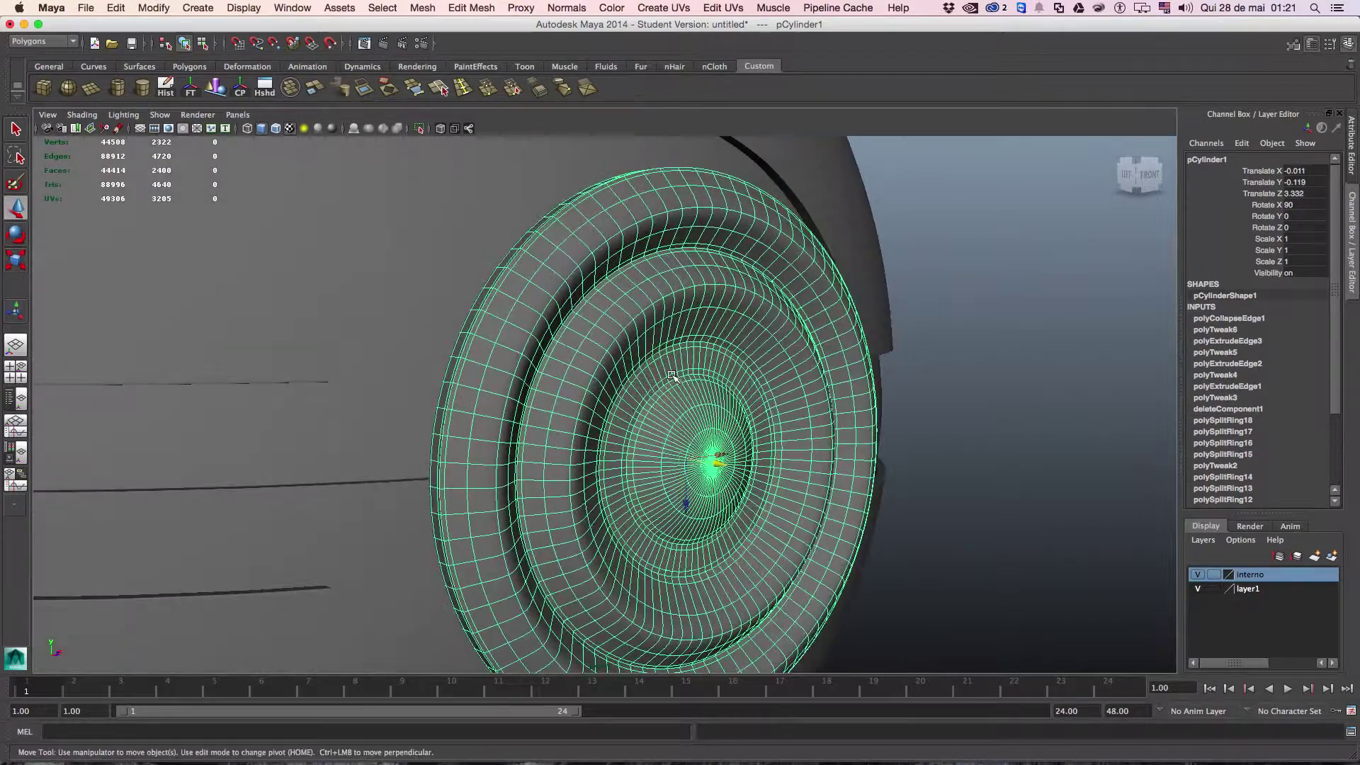
left_click(170, 88)
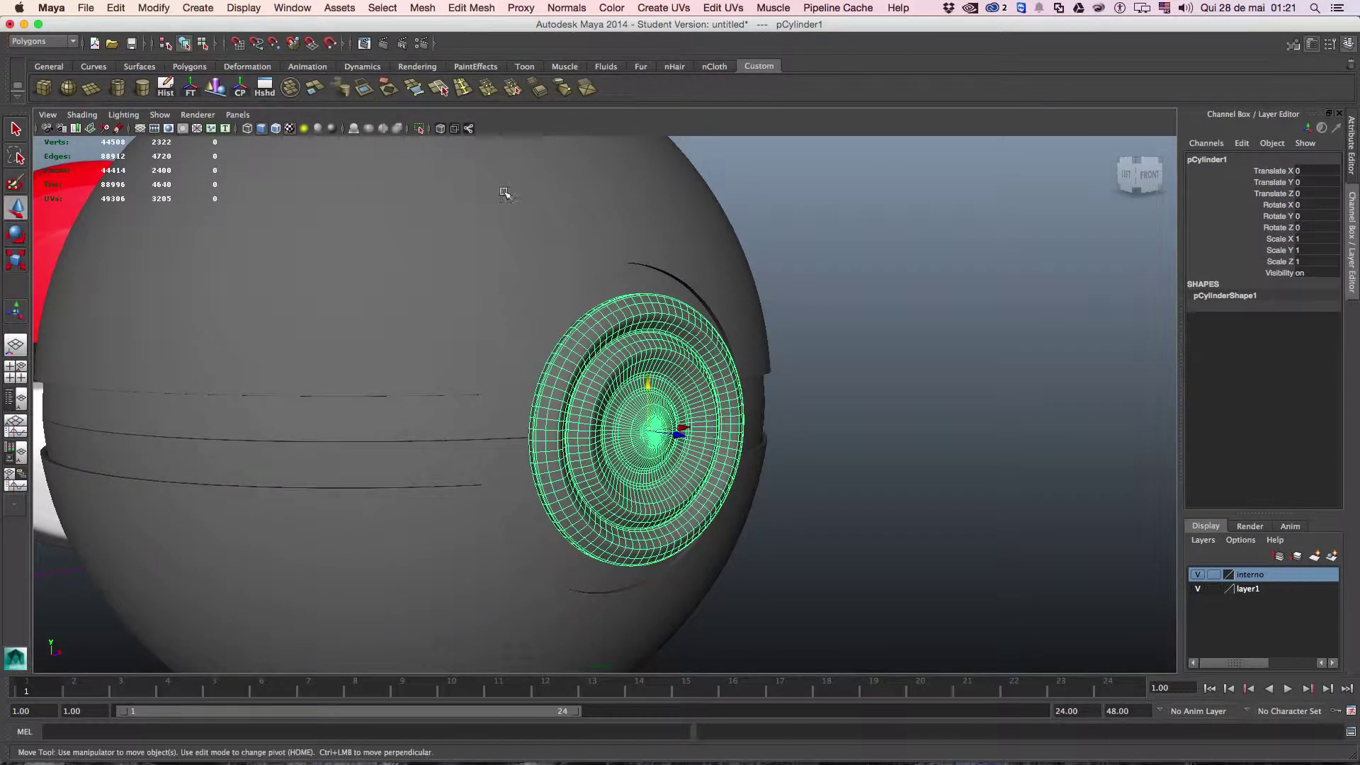
left_click(49, 40)
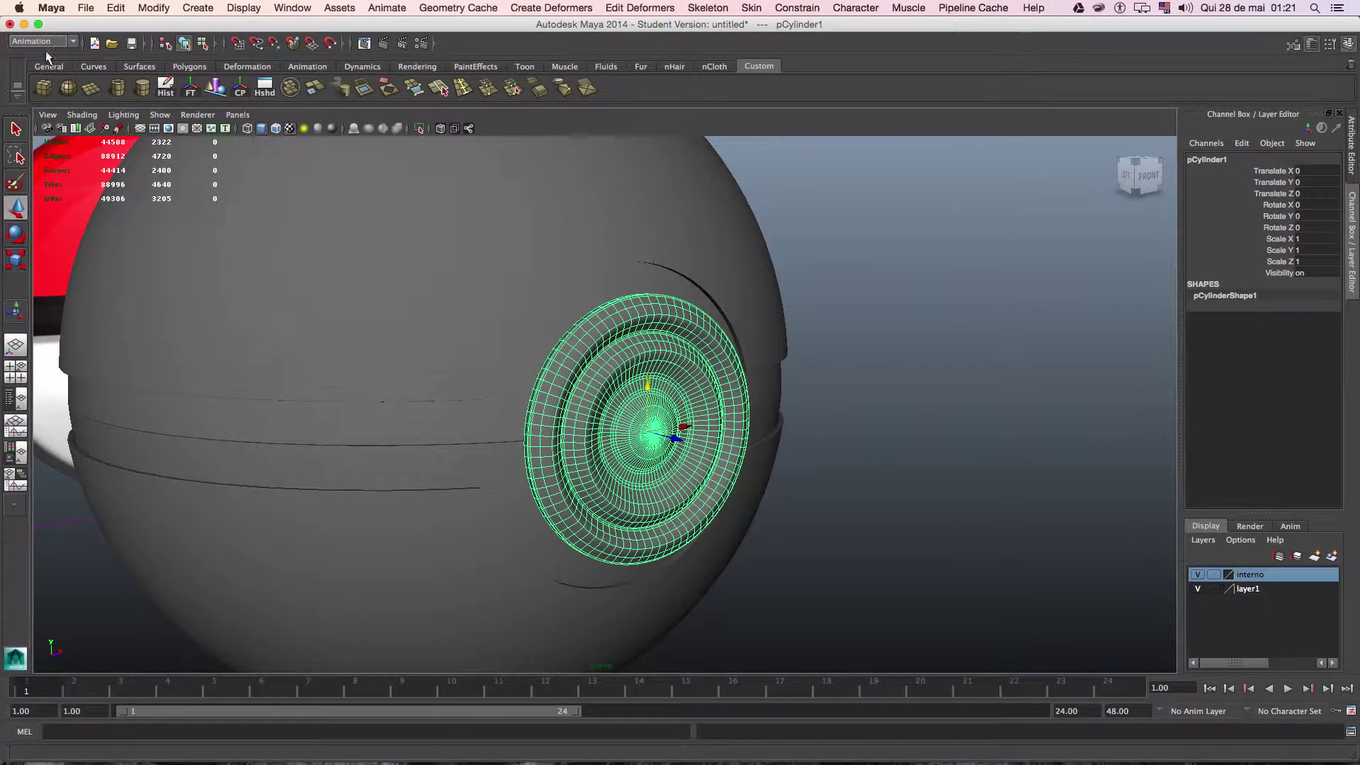
left_click(547, 8)
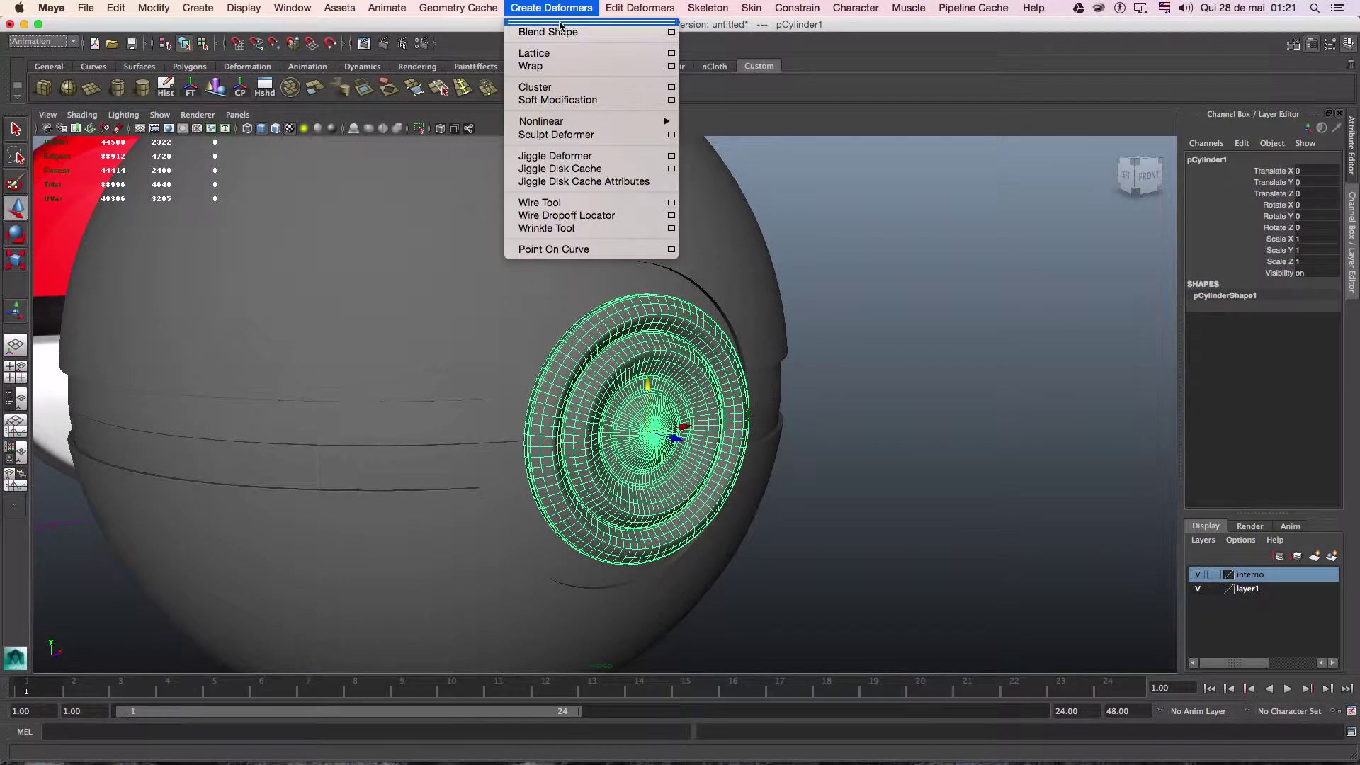
Add a Nonlinear Bend deformer to the button disk with a negative curvature.
mouse_move(588, 121)
left_click(701, 130)
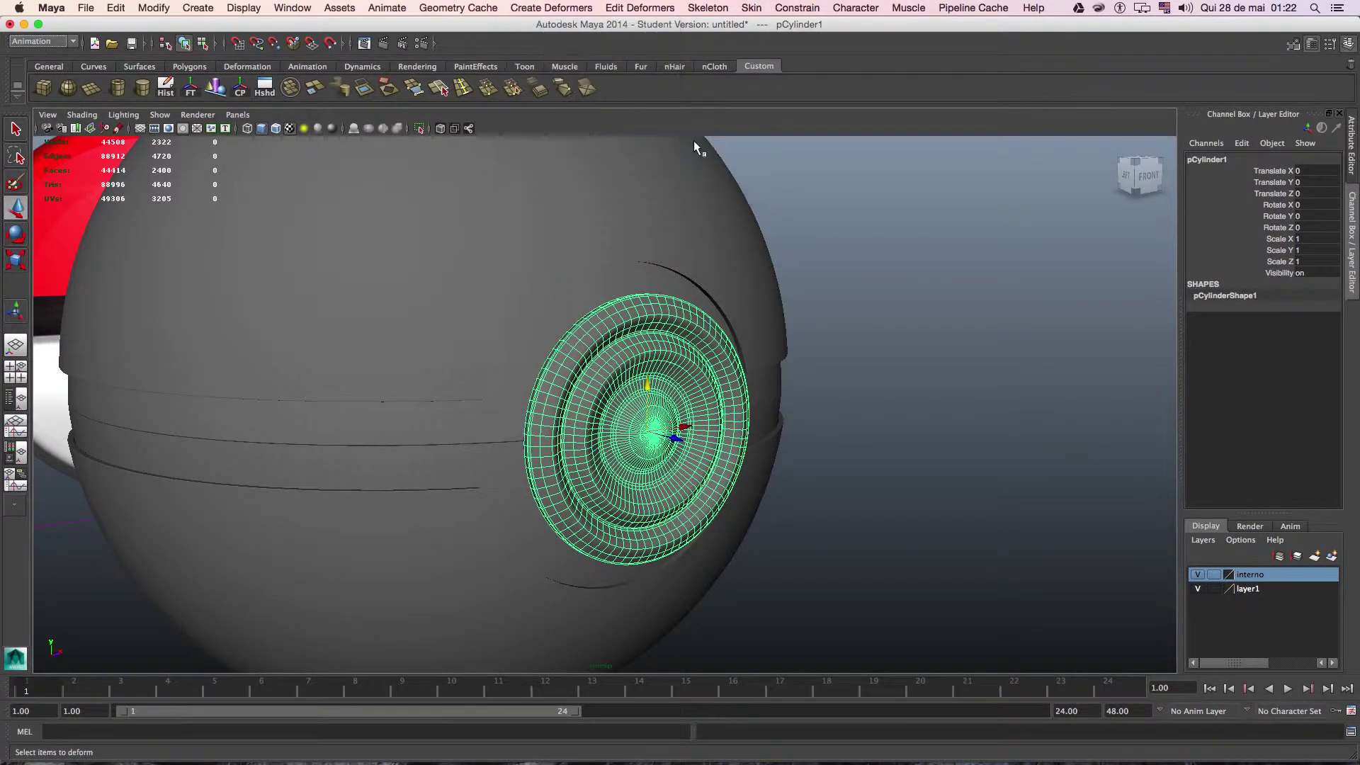
left_click_drag(729, 358, 829, 370, "alt")
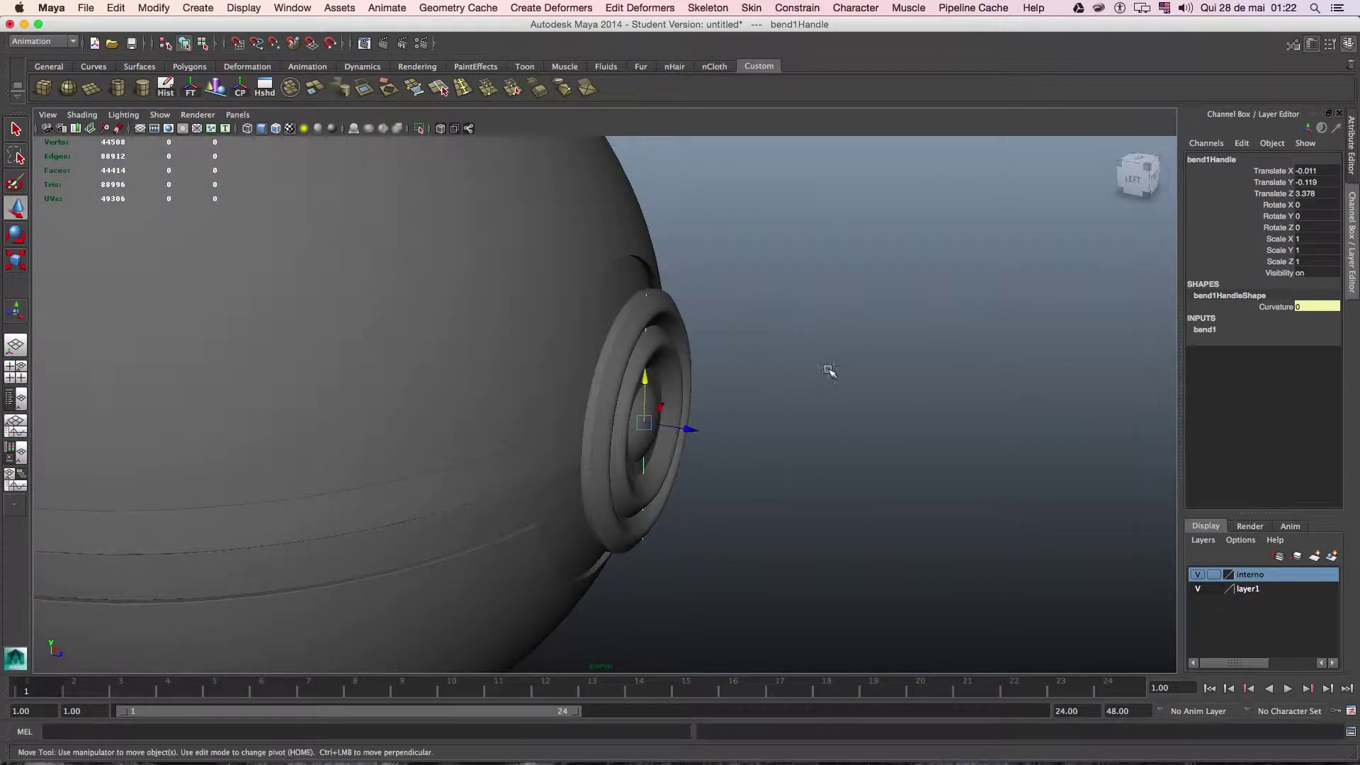
left_click(1210, 335)
left_click(1271, 352)
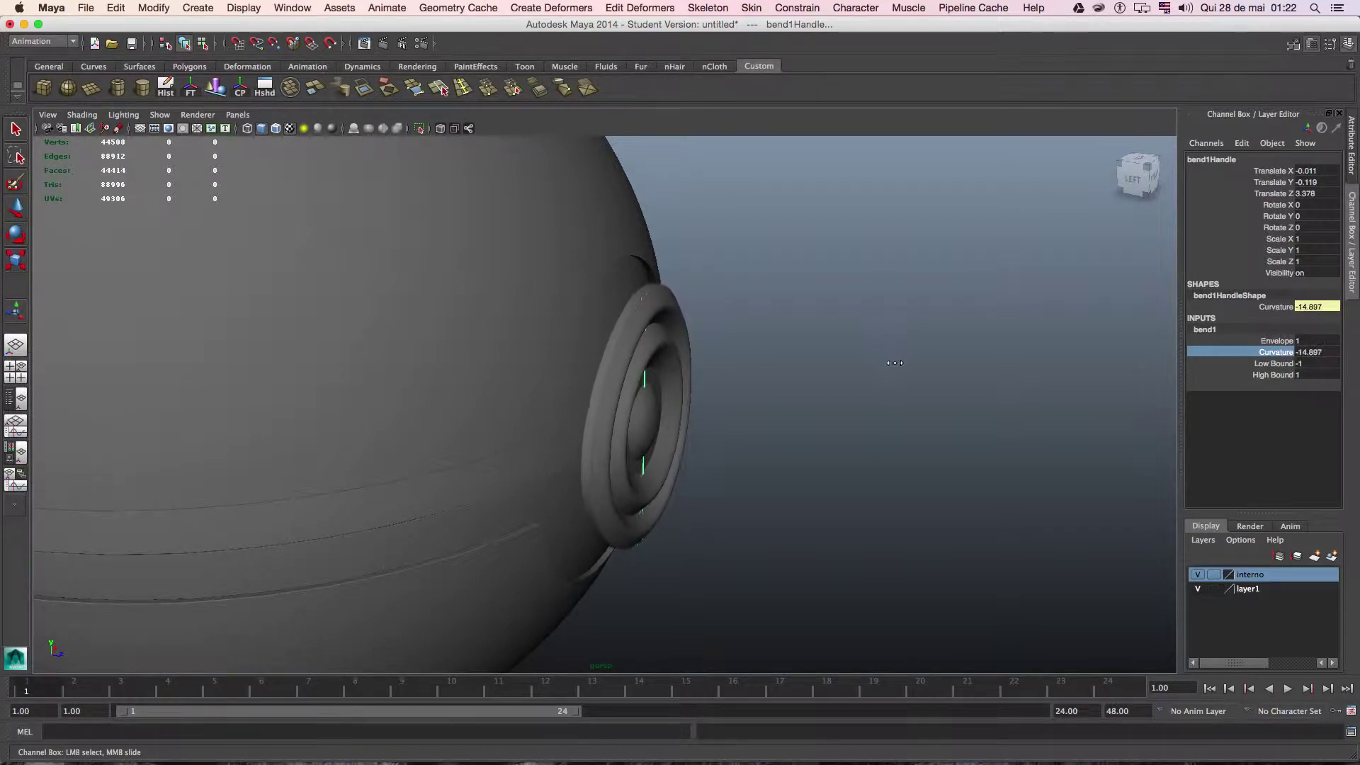
middle_click_drag(892, 364, 886, 364)
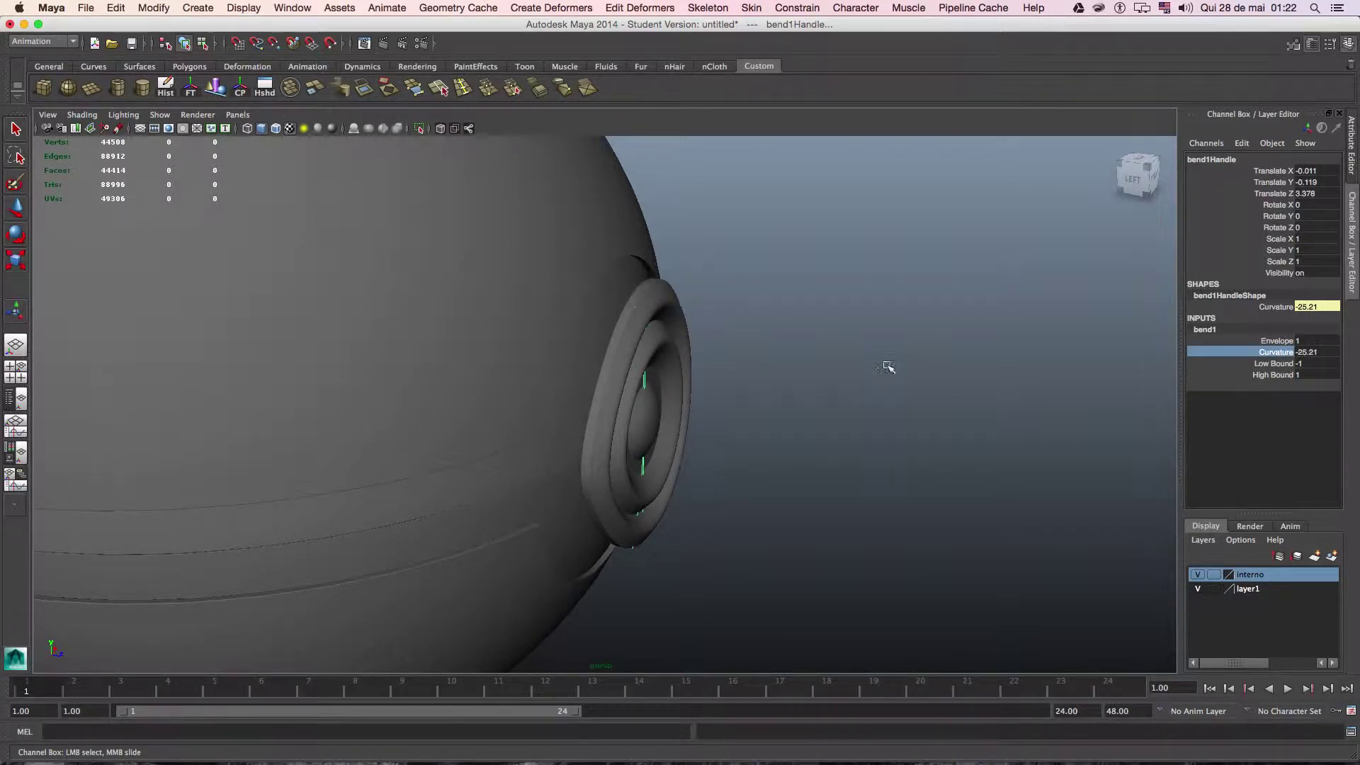
Move the bend handle along Z and set its Y rotation to -90.
key("w")
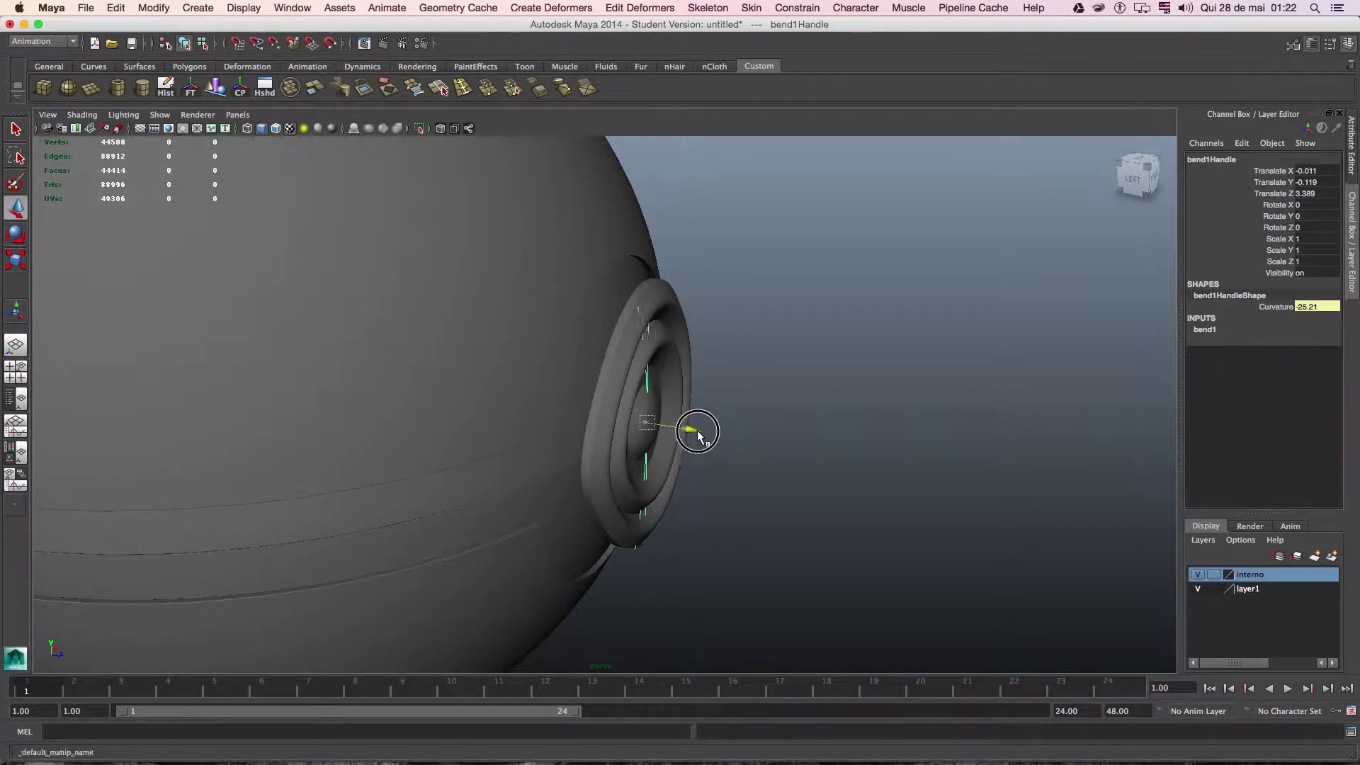
mouse_move(690, 433)
left_mouse_down()
mouse_move(738, 439)
mouse_move(721, 489)
mouse_move(680, 464)
left_mouse_up()
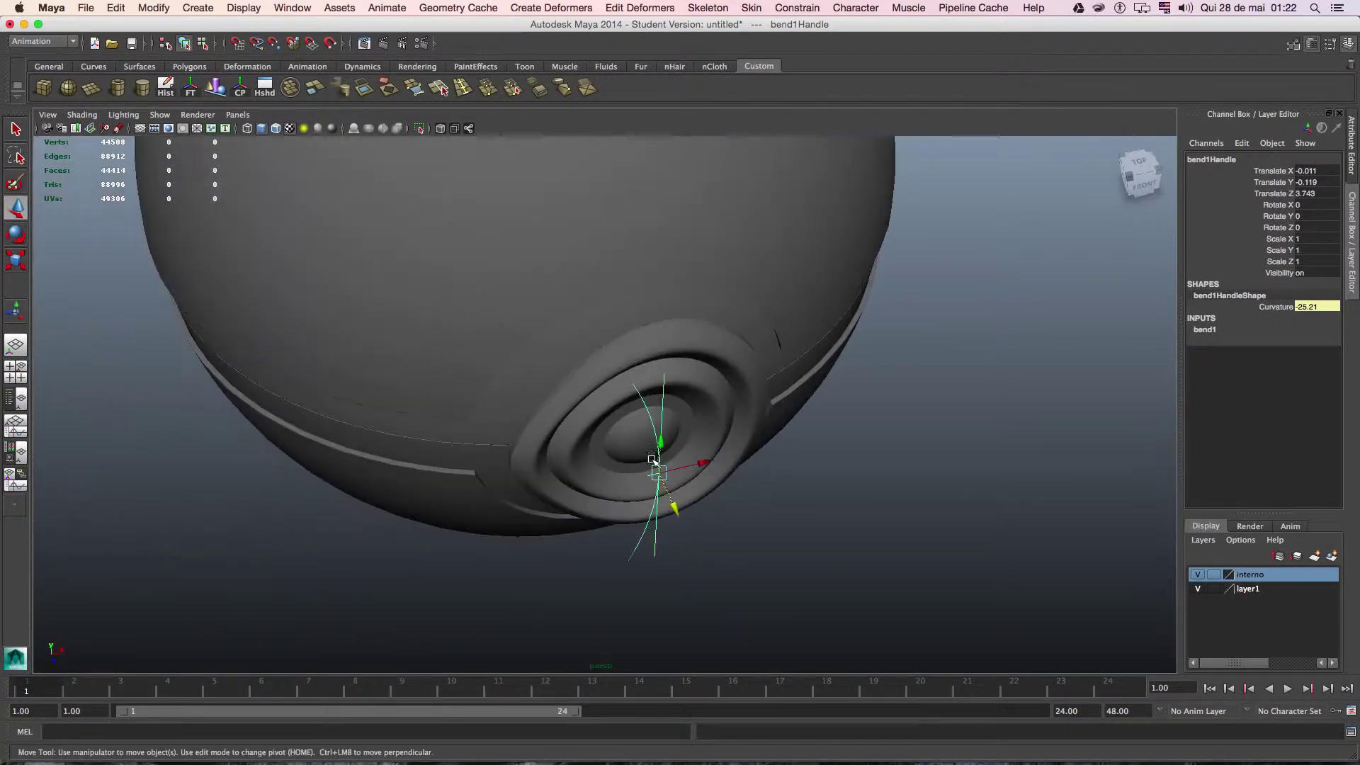
key("e")
left_click_drag(708, 509, 699, 514)
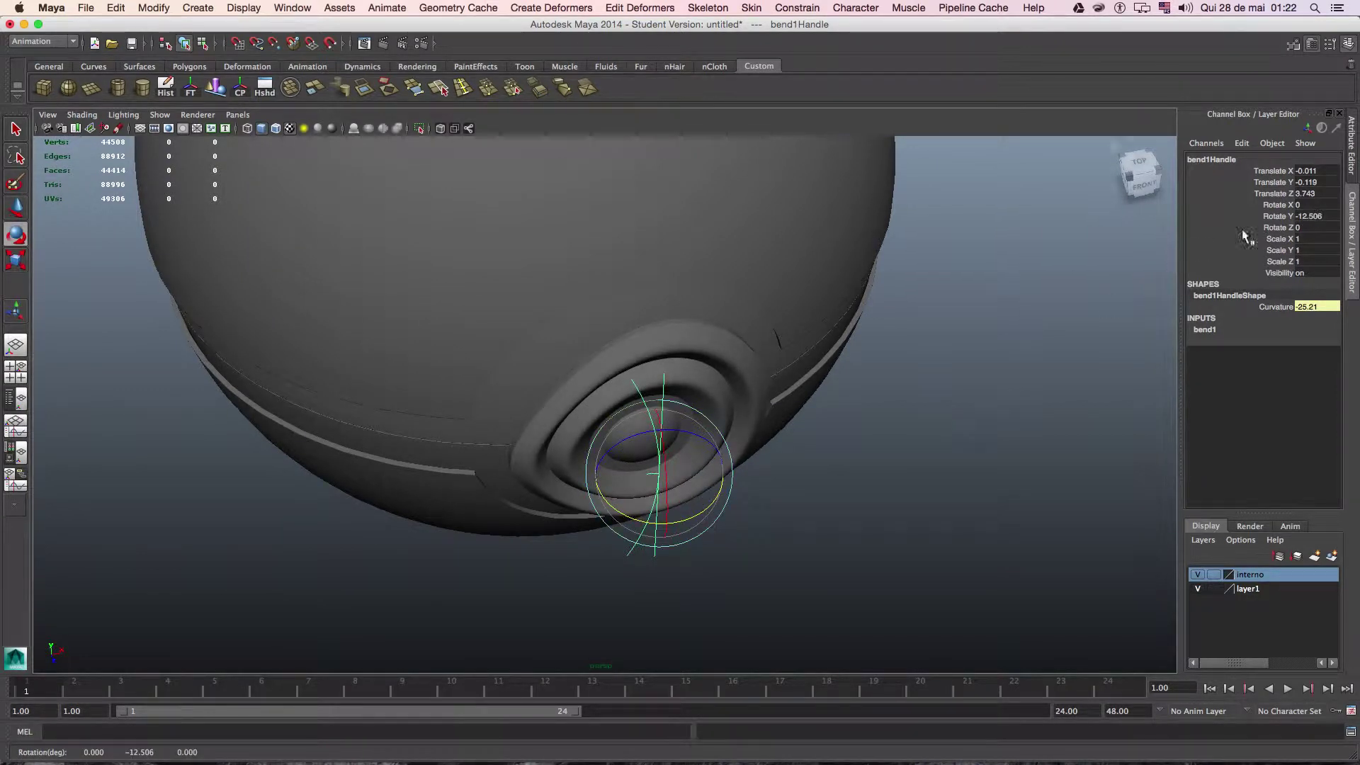
type("90")
key("Return")
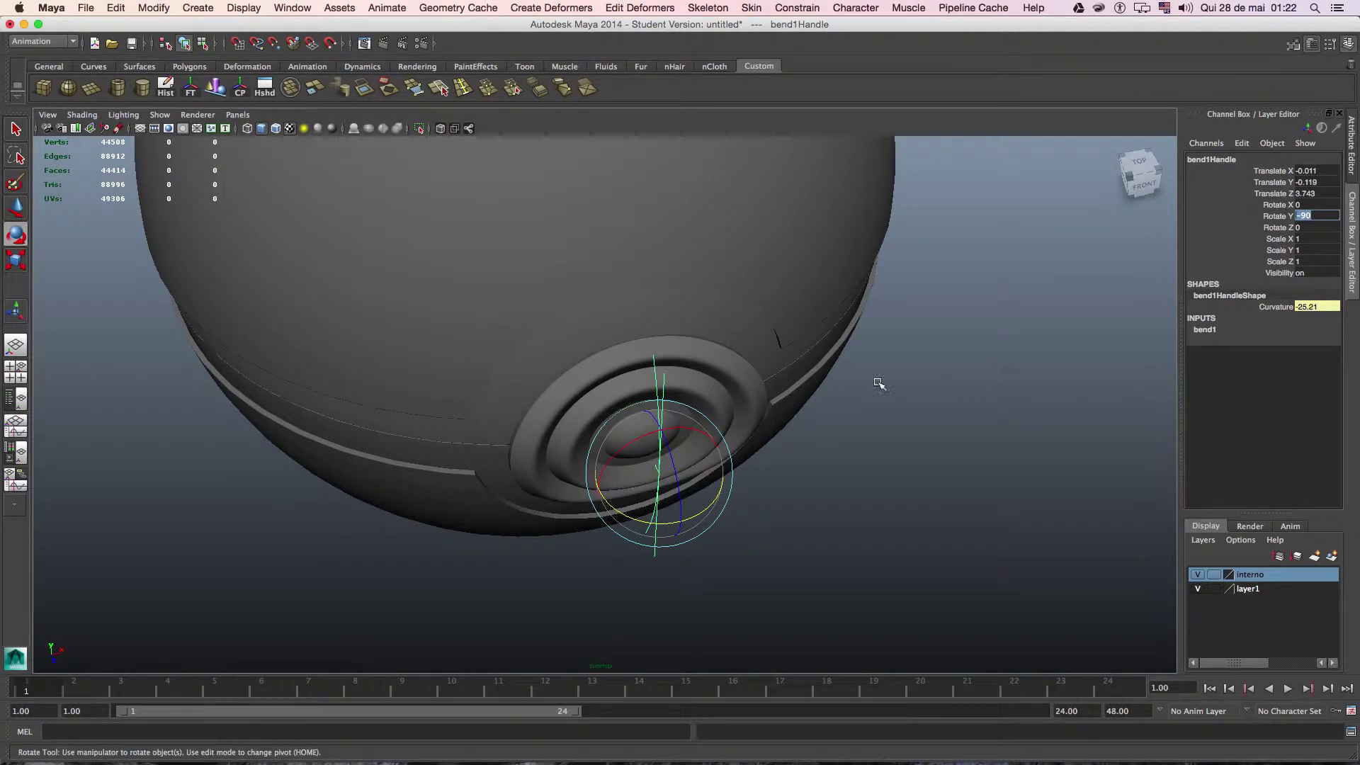
Ease the bend curvature to about -19.5 so the disk hugs the sphere.
mouse_move(880, 380)
left_mouse_down("alt")
mouse_move(980, 325)
mouse_move(996, 333)
mouse_move(892, 373)
mouse_move(921, 379)
left_mouse_up("alt")
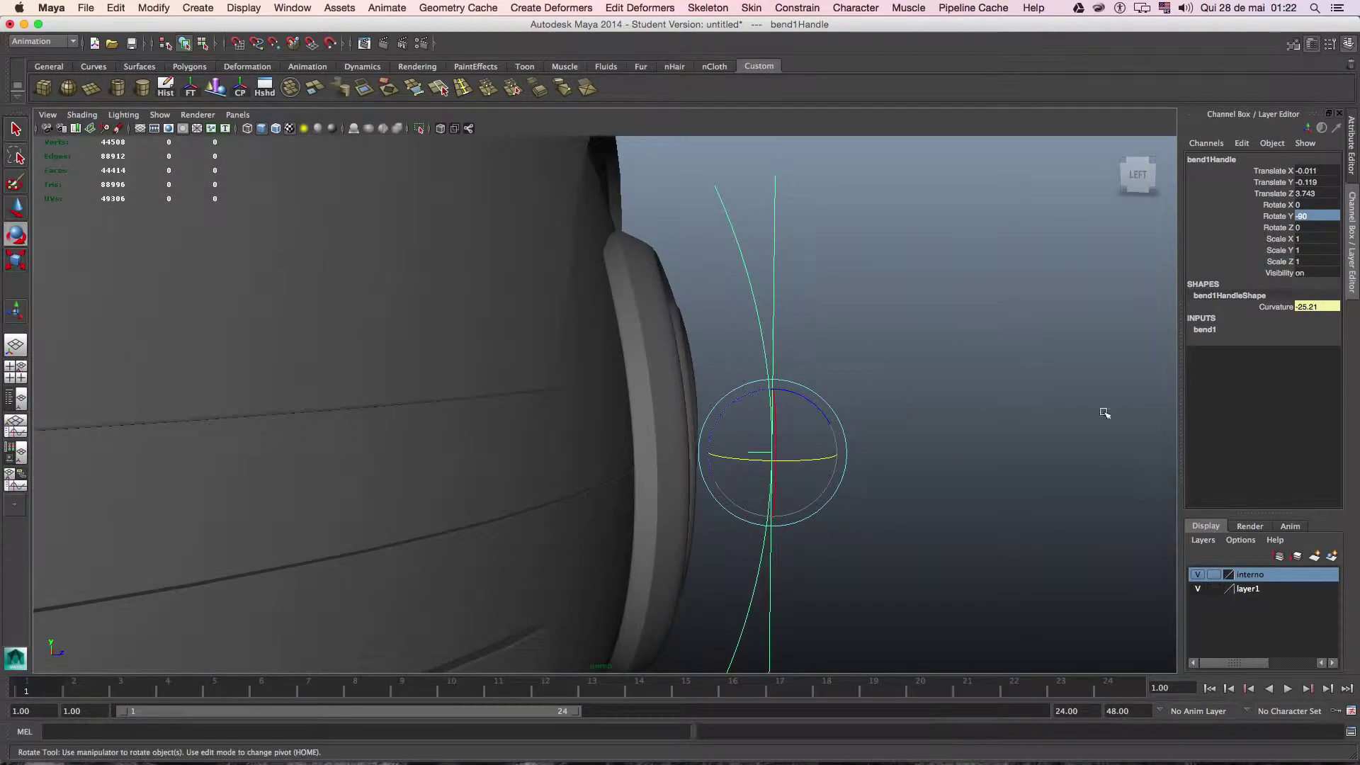
left_click(1207, 331)
left_click(1280, 352)
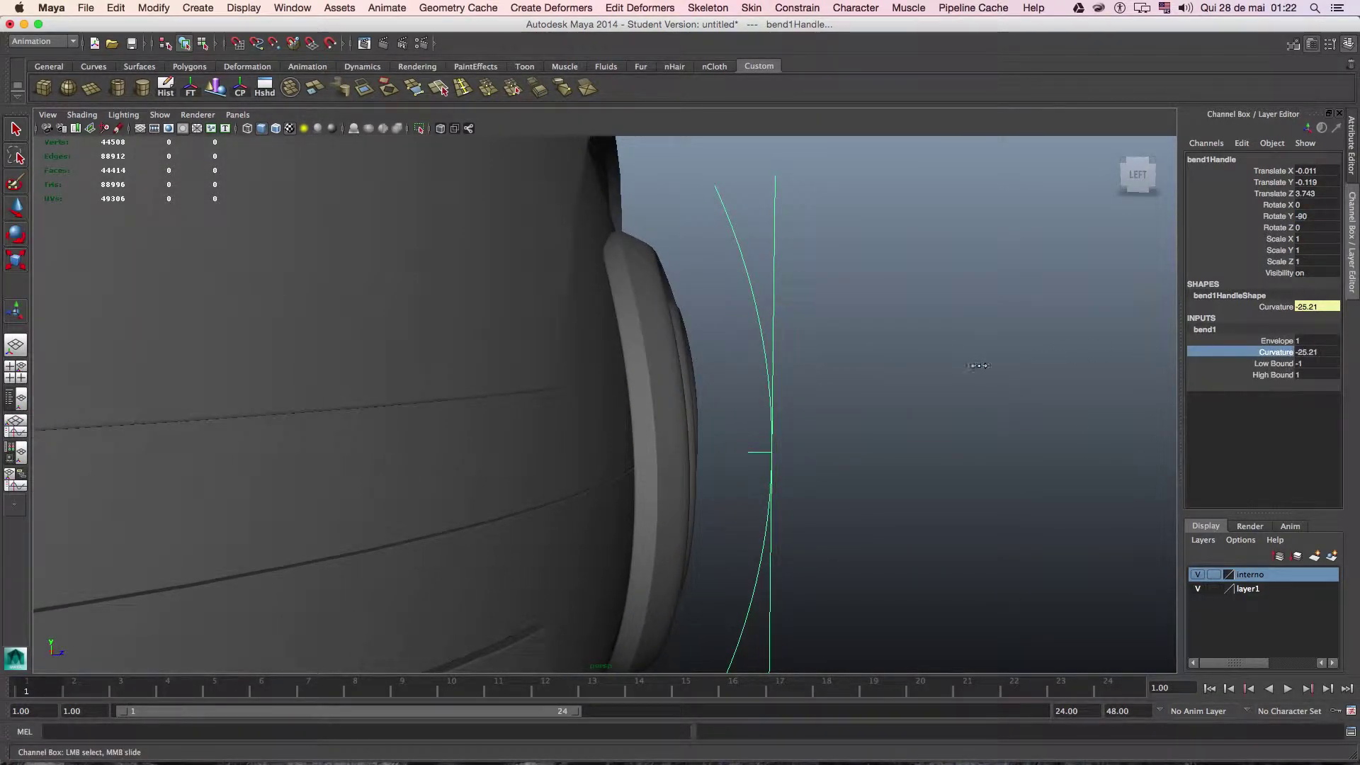
middle_click_drag(977, 365, 982, 366)
mouse_move(934, 380)
left_mouse_down("alt")
mouse_move(950, 380)
mouse_move(883, 385)
mouse_move(989, 392)
mouse_move(898, 370)
mouse_move(805, 379)
mouse_move(922, 404)
mouse_move(880, 393)
left_mouse_up("alt")
left_click(694, 405)
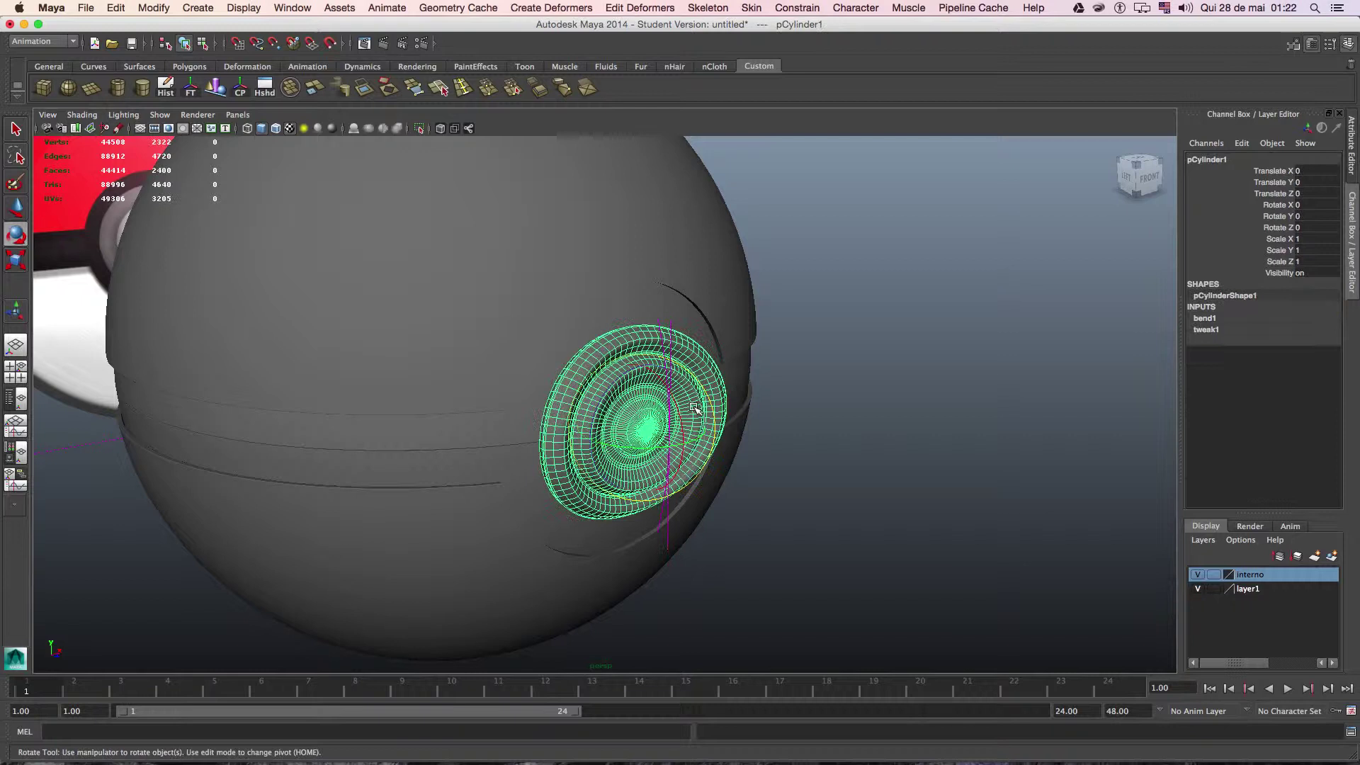
Delete the disk's history and add a new bend rotated 90° on Z, moved to Z 4.27.
left_click(170, 92)
left_click(551, 8)
mouse_move(541, 121)
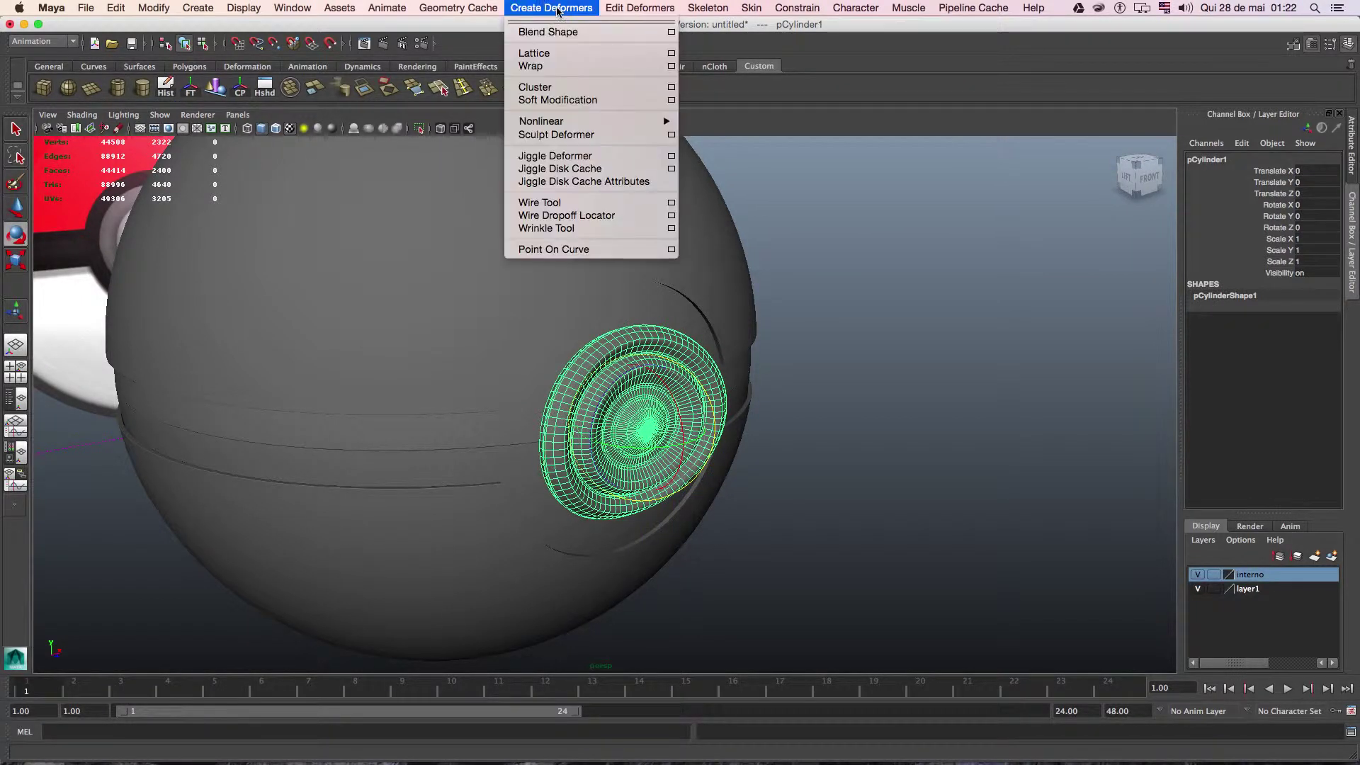
left_click(692, 130)
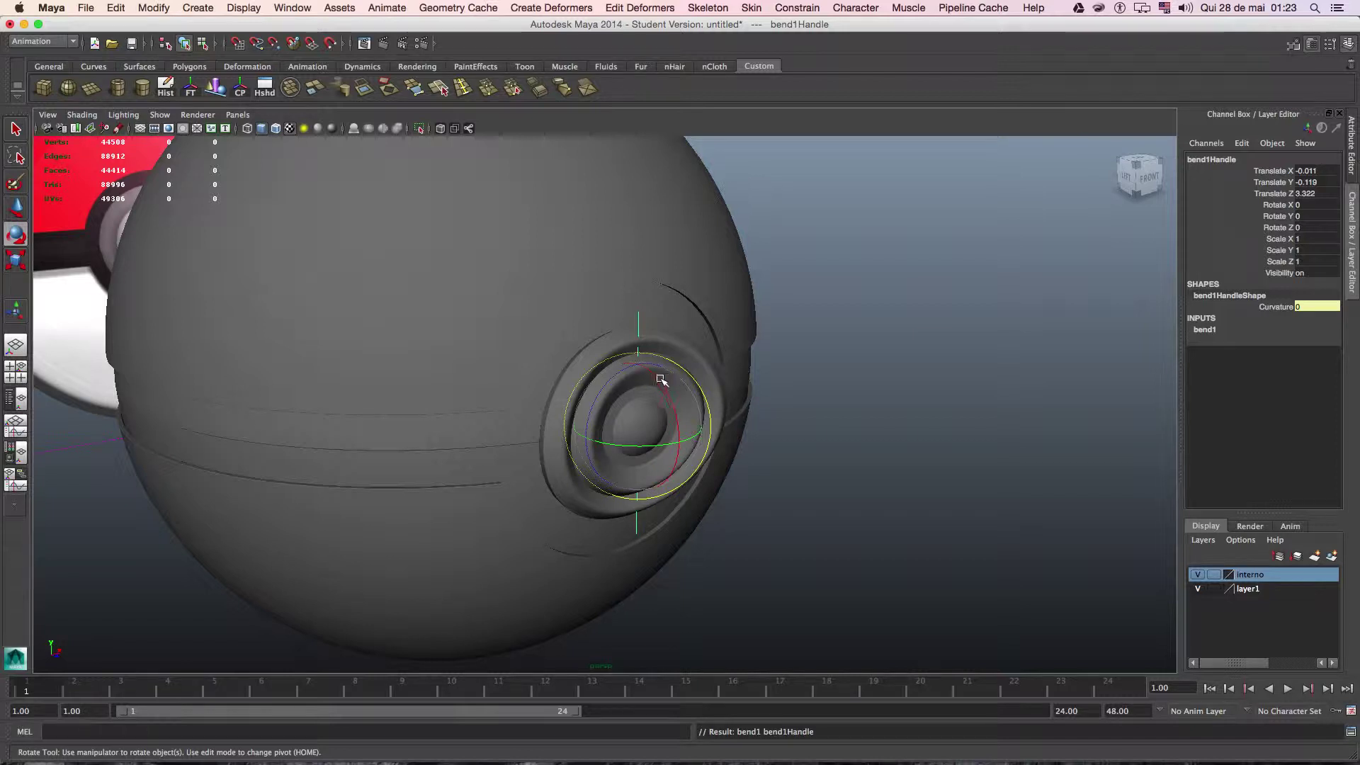
left_click_drag(613, 381, 590, 394)
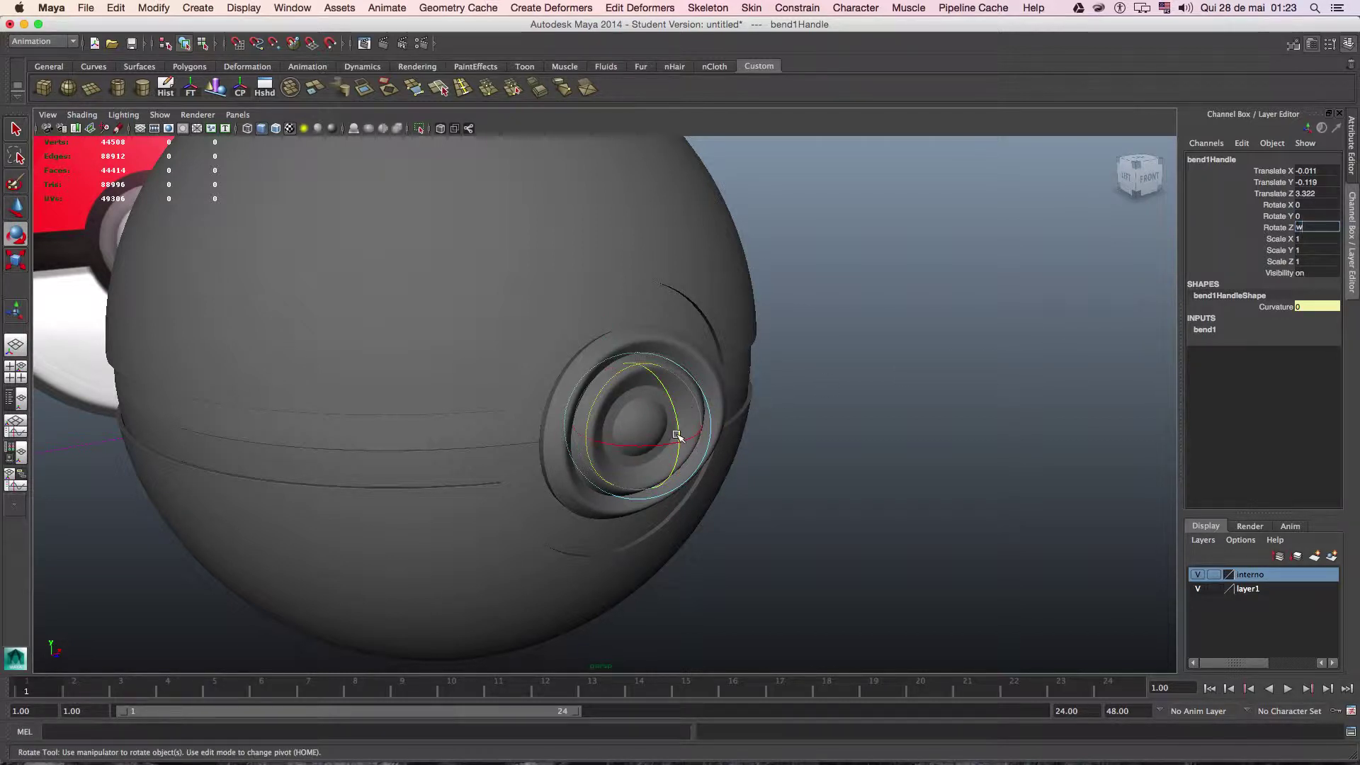
key("w")
left_click_drag(672, 444, 747, 475)
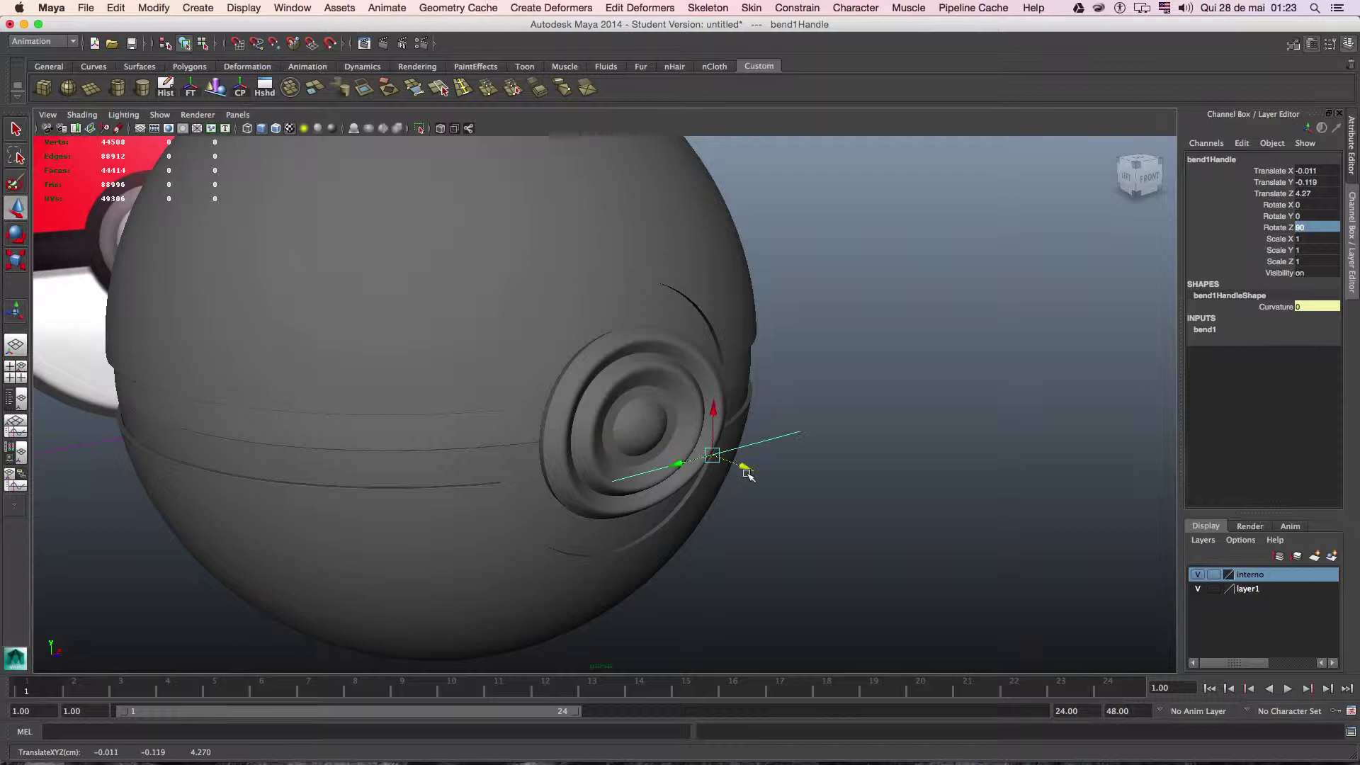
Rotate the bend handle 90° on Y and set its curvature to about 13.75.
left_click(1207, 330)
left_click(1275, 352)
middle_click_drag(923, 367, 936, 367)
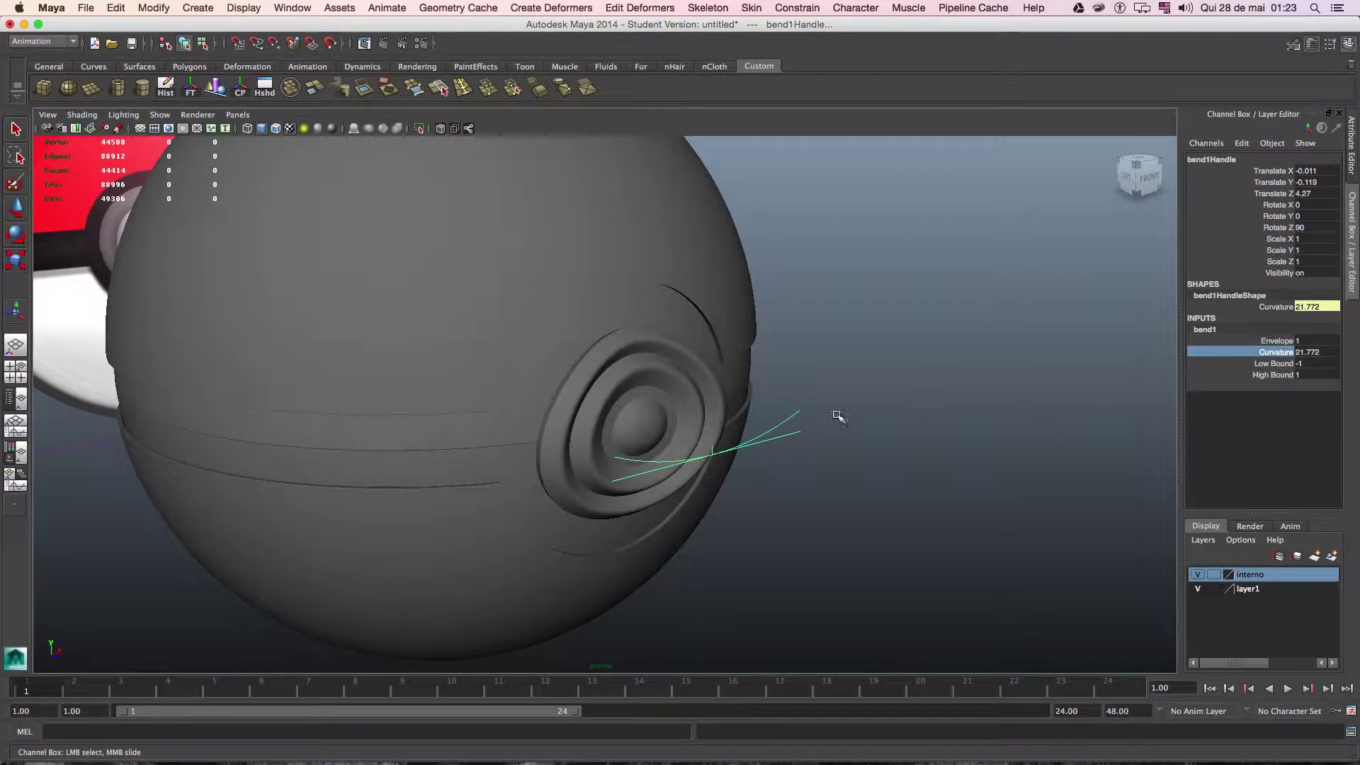
key("e")
left_click_drag(752, 445, 745, 433)
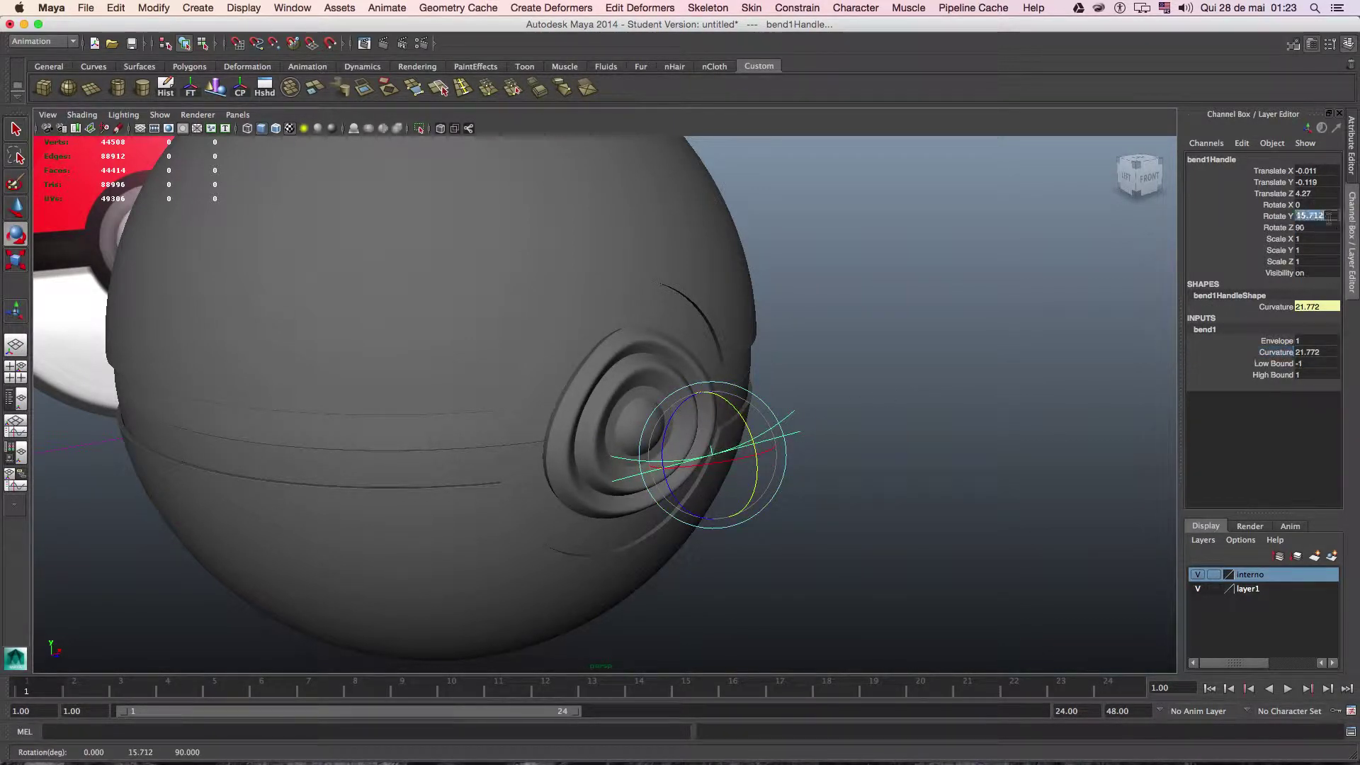
type("0")
key("Return")
mouse_move(808, 429)
left_mouse_down("alt")
mouse_move(732, 535)
mouse_move(807, 434)
mouse_move(1035, 391)
left_mouse_up("alt")
left_click(1284, 353)
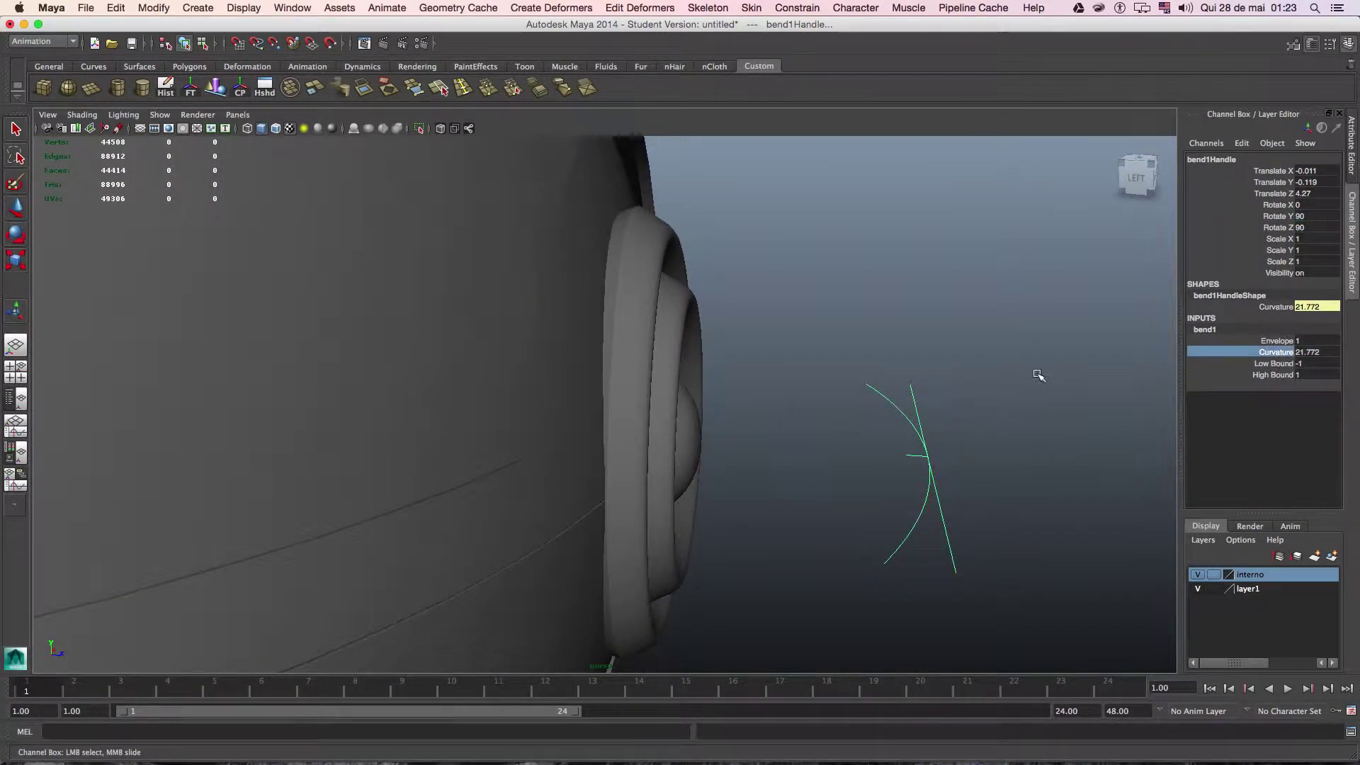
middle_click_drag(1036, 369, 1032, 373)
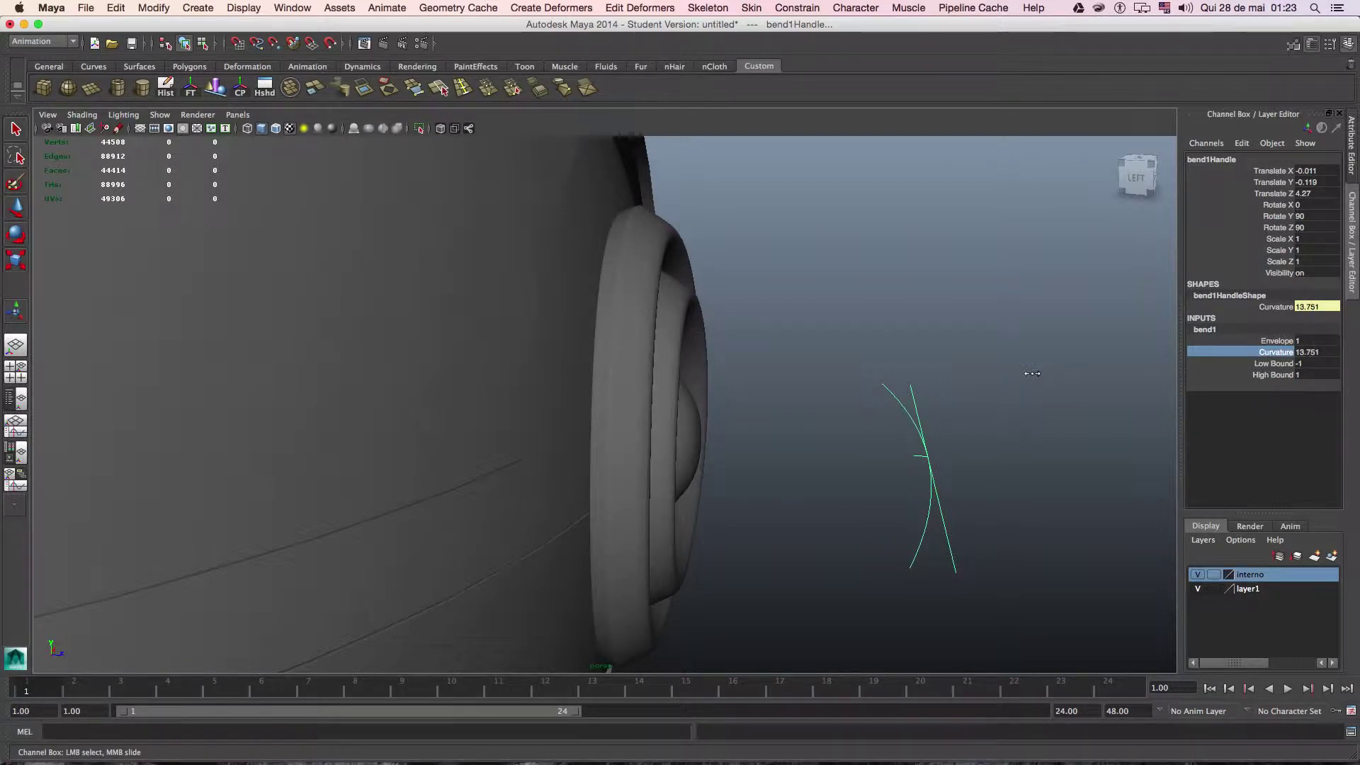
Lower the bend Curvature to about 12.605 to soften the button's bend.
mouse_move(1031, 373)
left_mouse_down("alt")
mouse_move(950, 370)
mouse_move(978, 349)
mouse_move(813, 361)
mouse_move(828, 385)
mouse_move(913, 395)
mouse_move(970, 394)
mouse_move(953, 388)
mouse_move(967, 359)
mouse_move(943, 363)
mouse_move(959, 377)
mouse_move(878, 394)
mouse_move(1166, 396)
left_mouse_up("alt")
scroll(814, 362, "down", 5)
scroll(818, 364, "down", 5)
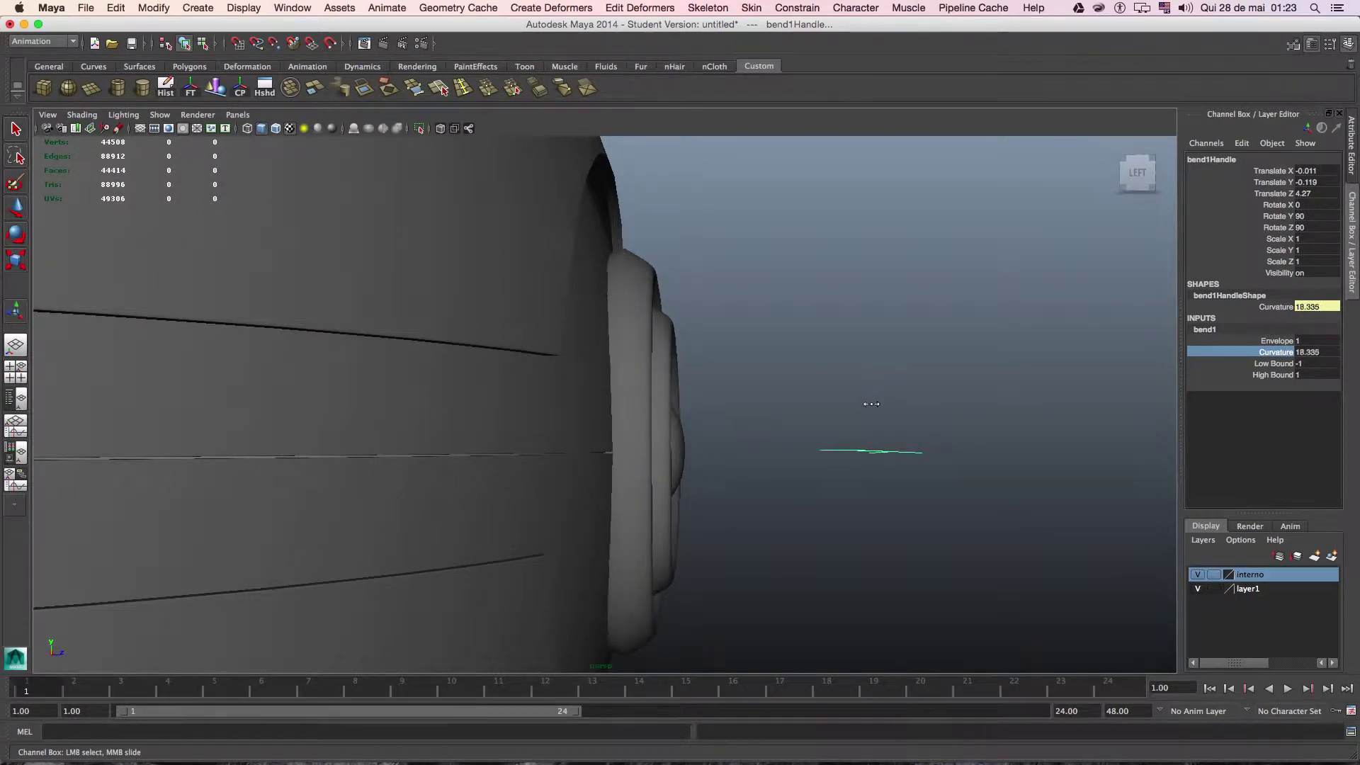
middle_click_drag(869, 405, 861, 405)
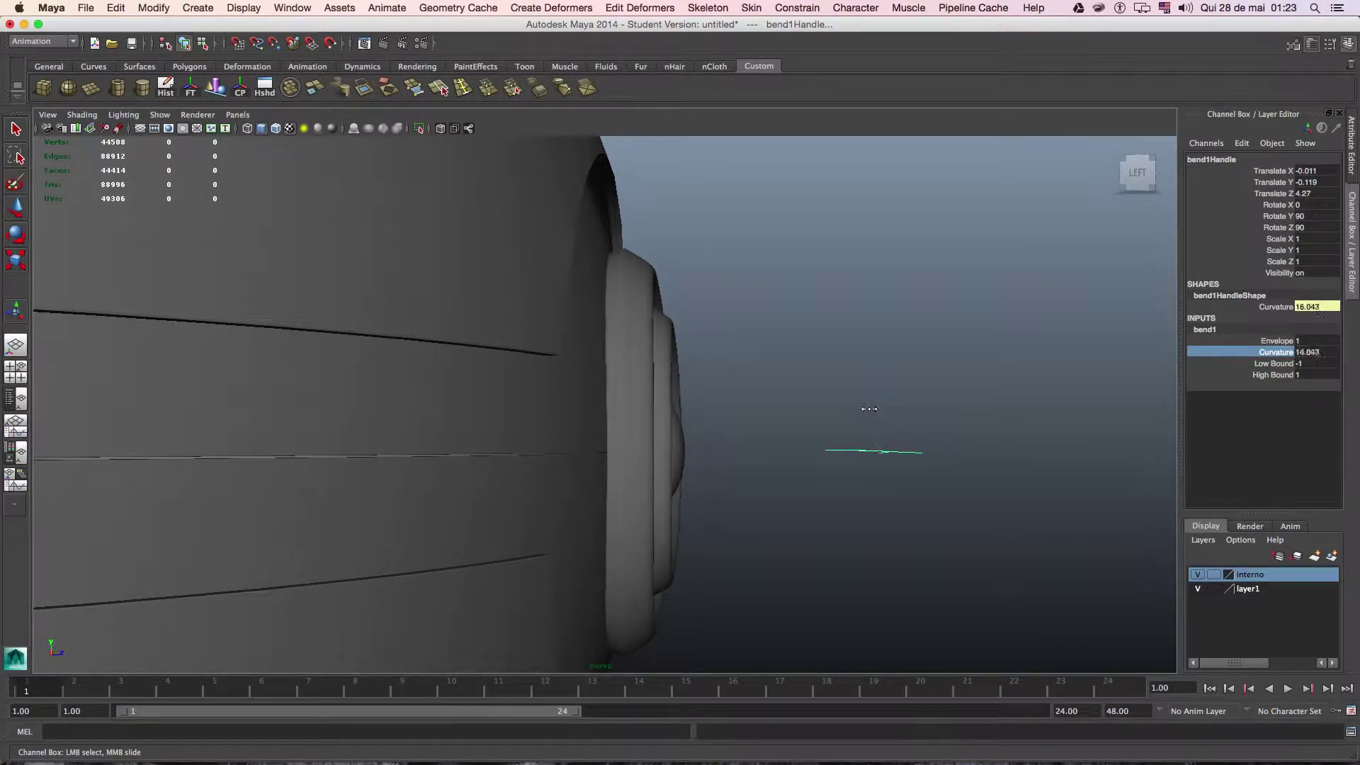
mouse_move(795, 410)
left_mouse_down("alt")
mouse_move(841, 394)
mouse_move(786, 403)
mouse_move(798, 424)
mouse_move(762, 419)
mouse_move(789, 397)
mouse_move(684, 405)
left_mouse_up("alt")
right_click_drag(683, 405, 638, 396, "alt")
mouse_move(637, 396)
left_mouse_down("alt")
mouse_move(578, 425)
mouse_move(875, 413)
left_mouse_up("alt")
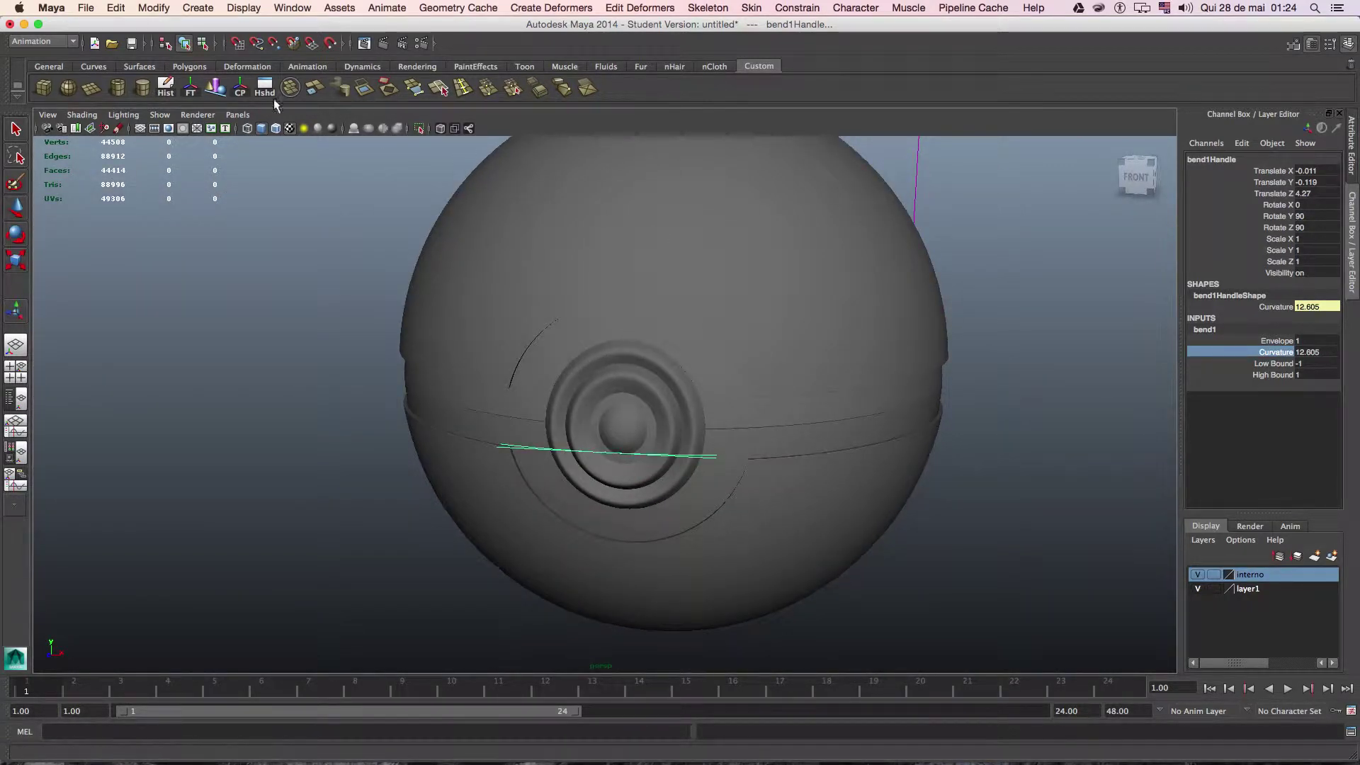
Select the button disk pCylinder1 and scale it uniformly to 1.251 in the front view.
key("e")
left_click(637, 382)
key("space")
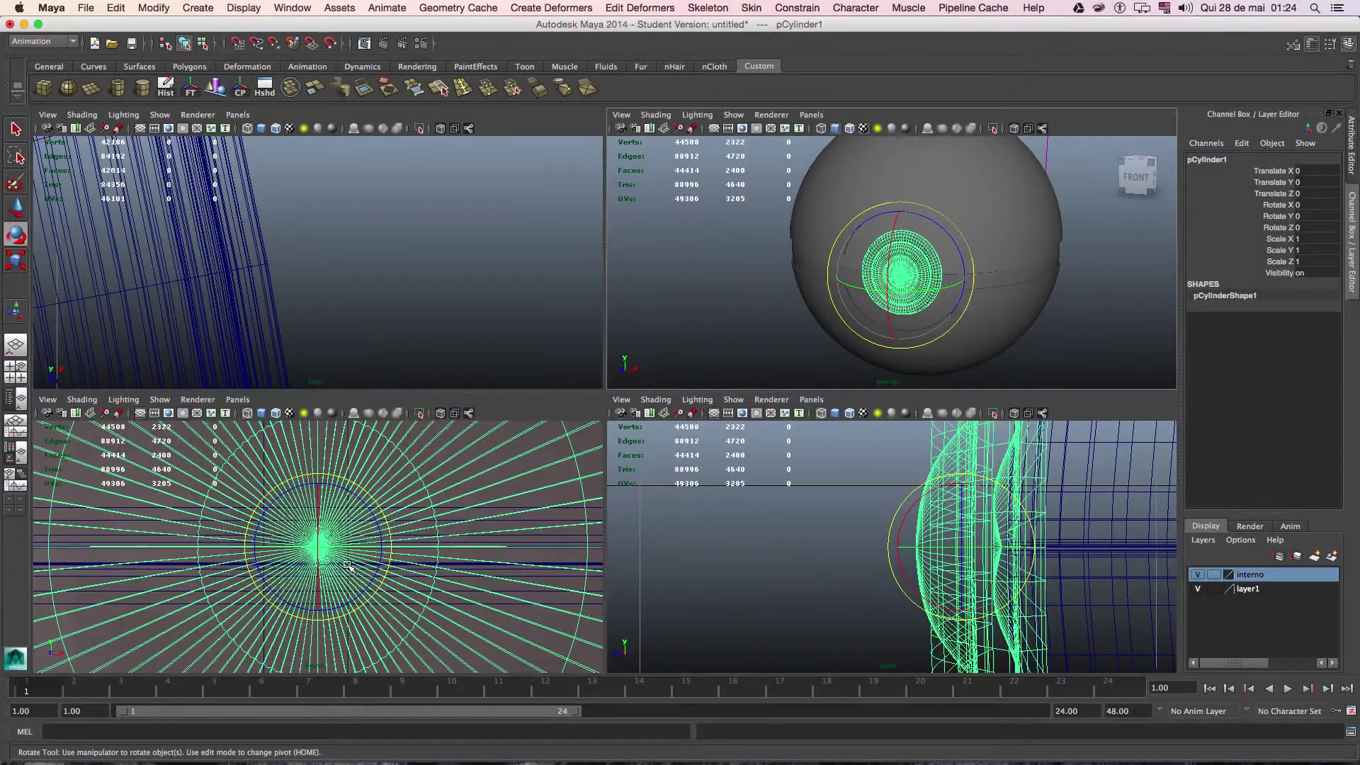
key("space")
scroll(440, 467, "down", 5)
scroll(453, 489, "up", 5)
scroll(466, 500, "up", 3)
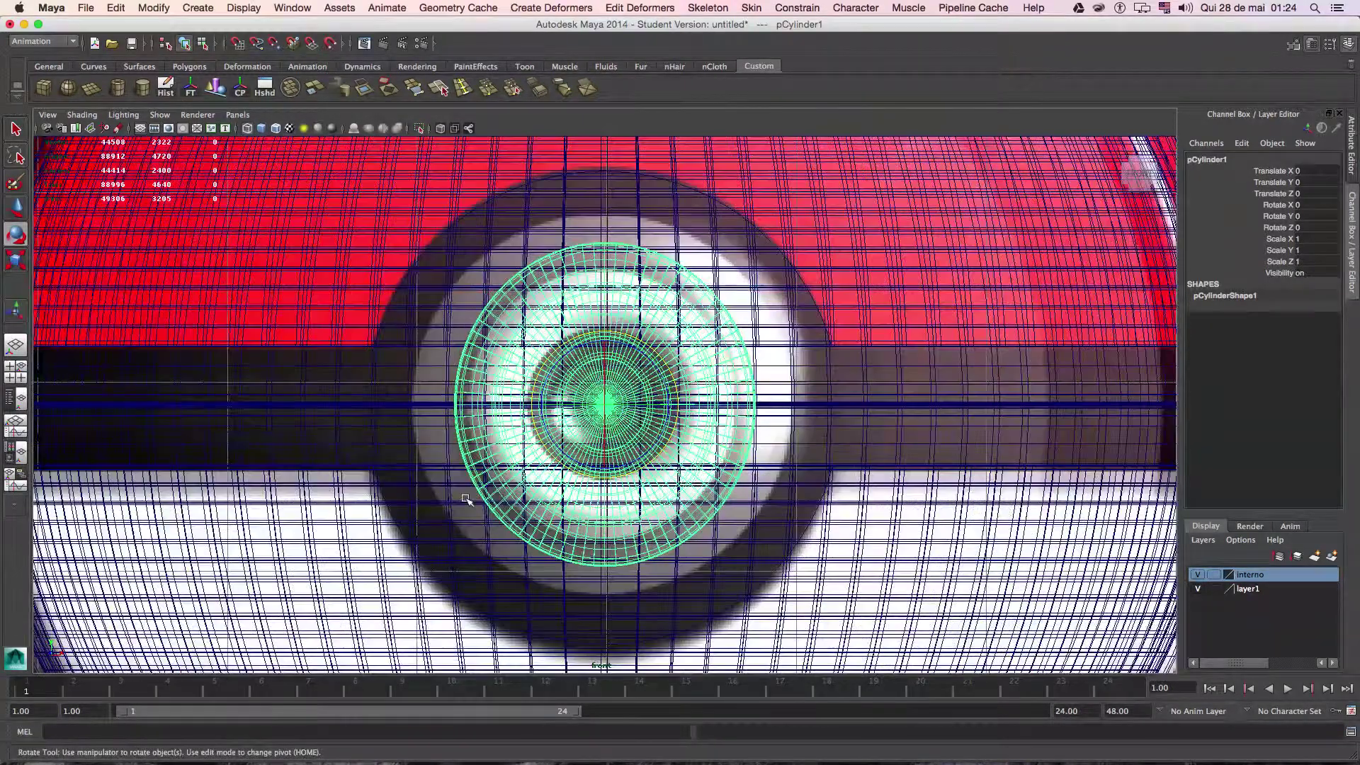
key("r")
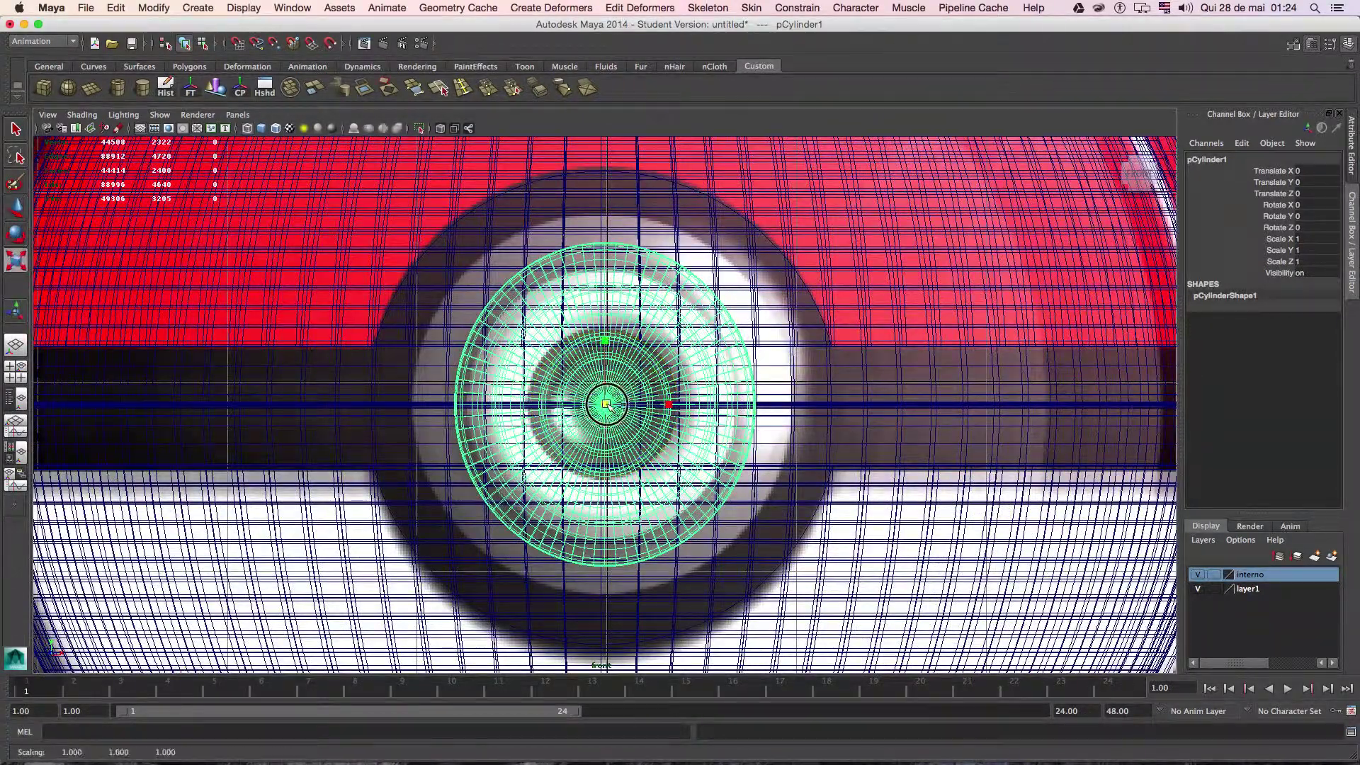
left_click_drag(606, 404, 663, 404)
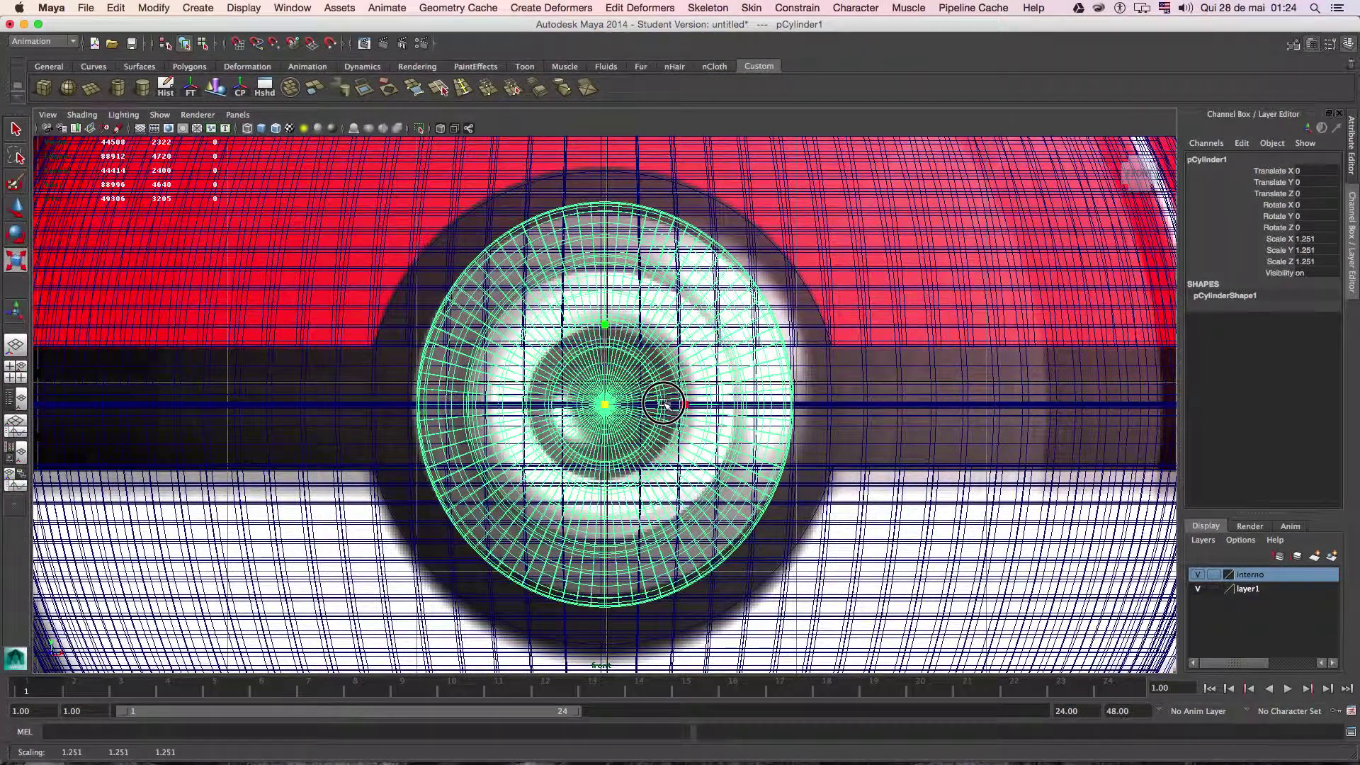
Leave the front view, orbit around the ball with its enlarged button, and select the ball body.
left_click(606, 342)
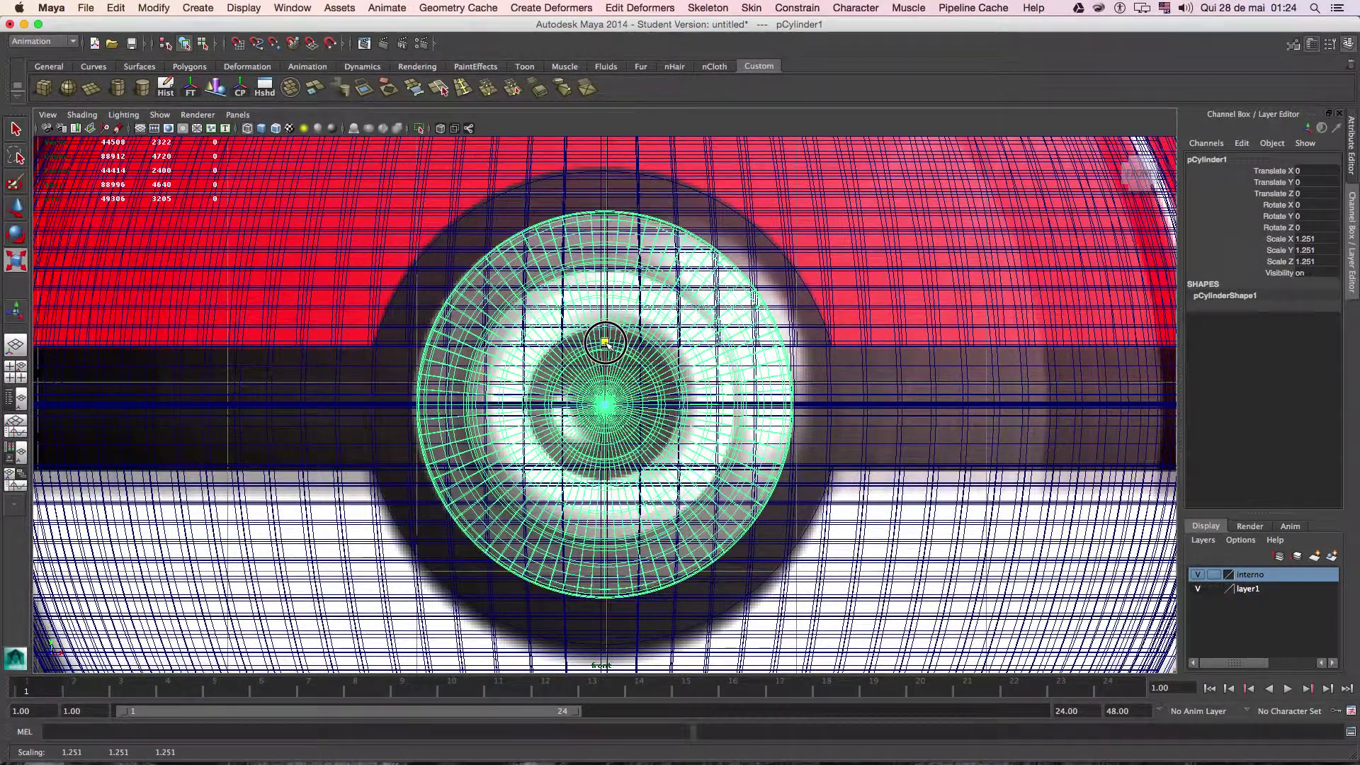
key("space")
key("space")
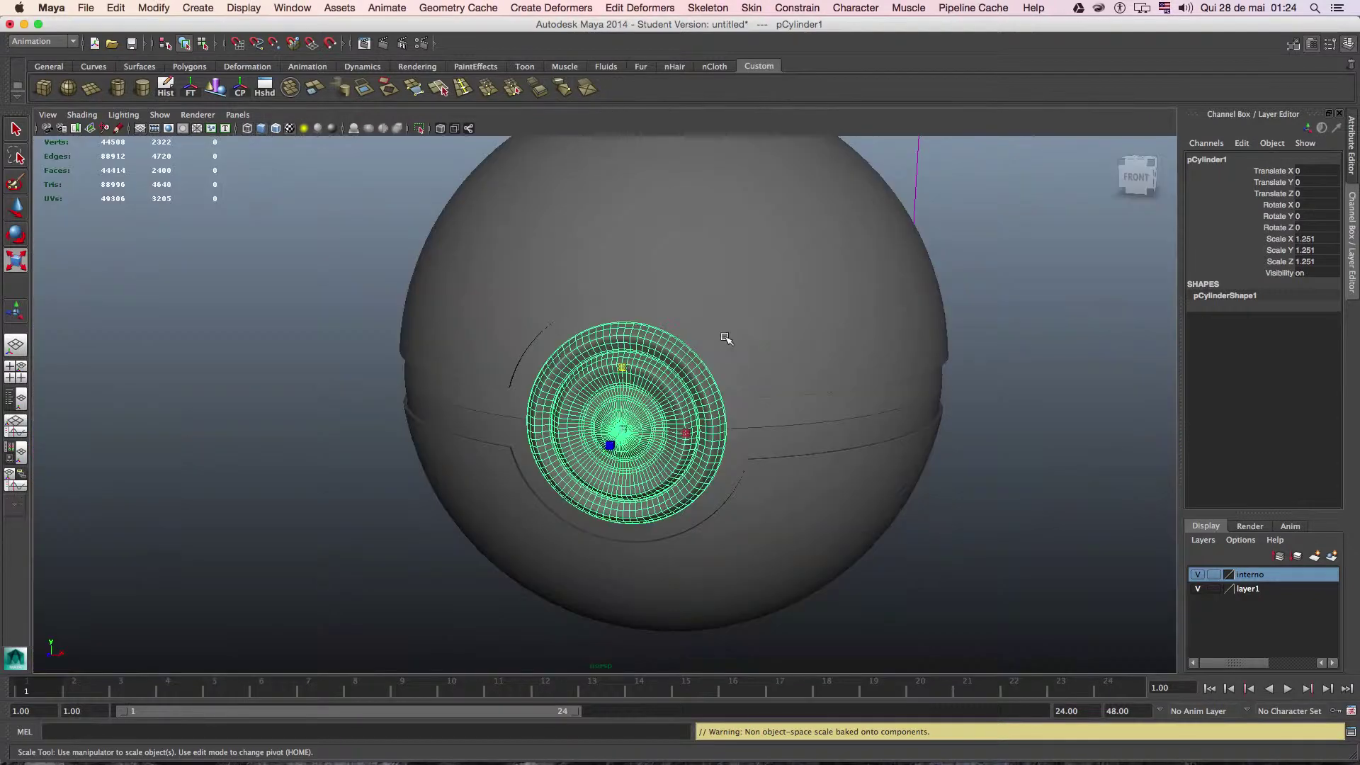
mouse_move(728, 340)
left_mouse_down("alt")
mouse_move(866, 327)
mouse_move(712, 402)
mouse_move(453, 395)
left_mouse_up("alt")
left_click(841, 362)
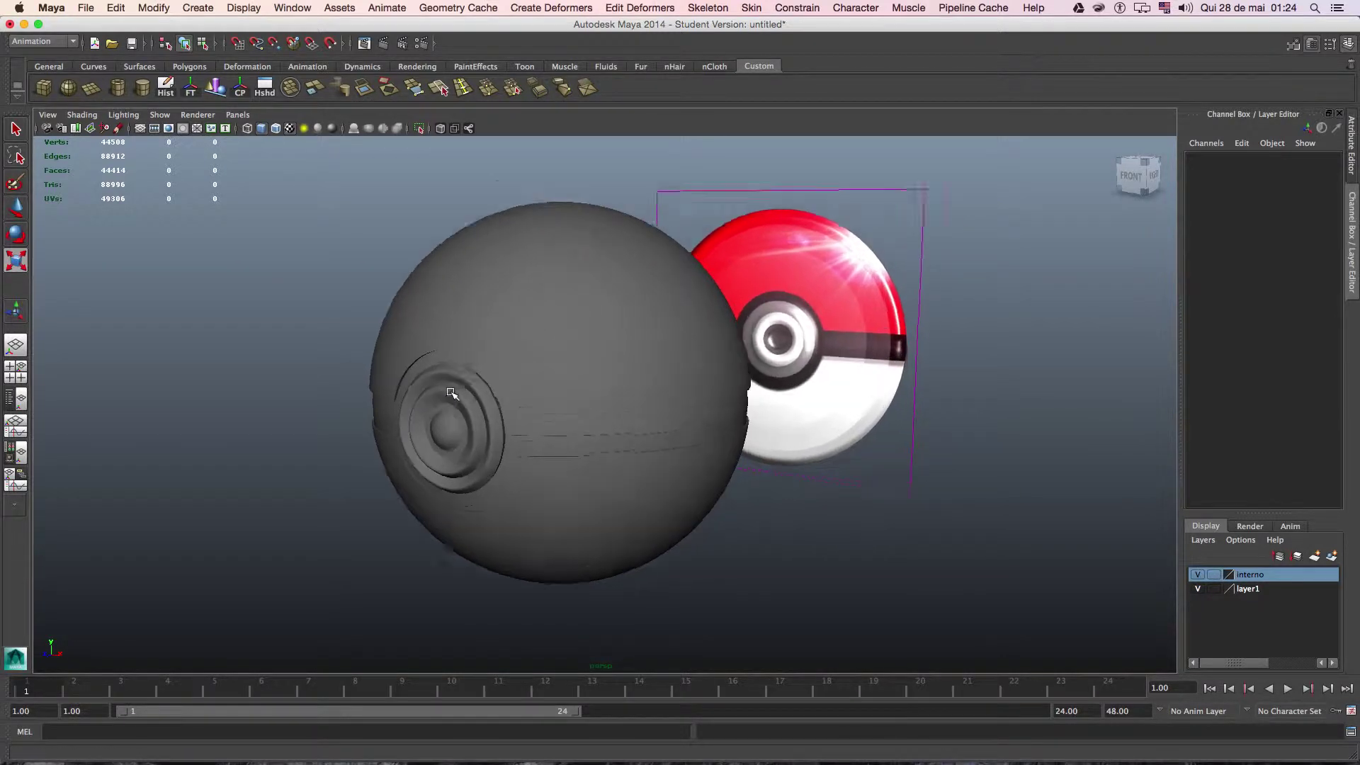
mouse_move(454, 395)
right_mouse_down("alt")
mouse_move(527, 344)
mouse_move(511, 376)
right_mouse_up("alt")
left_click(593, 298)
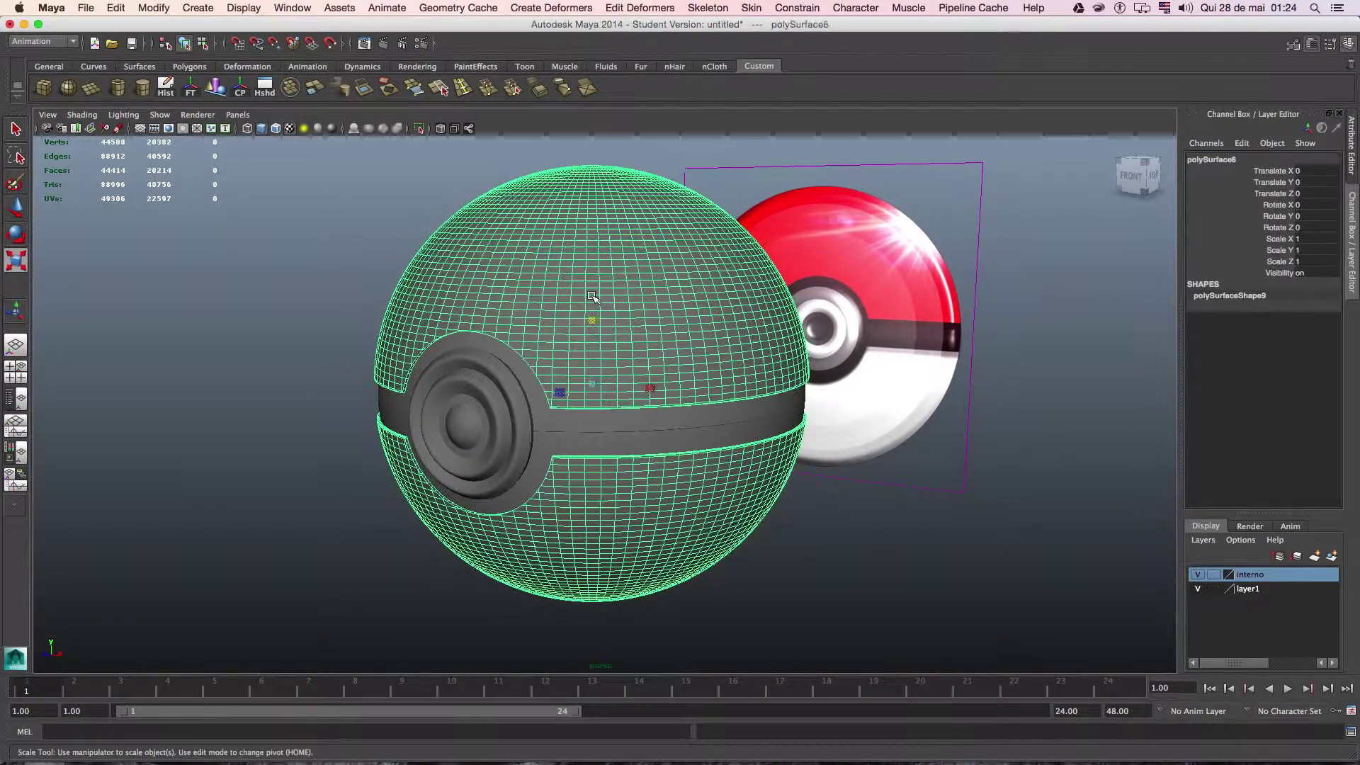
right_click(592, 296)
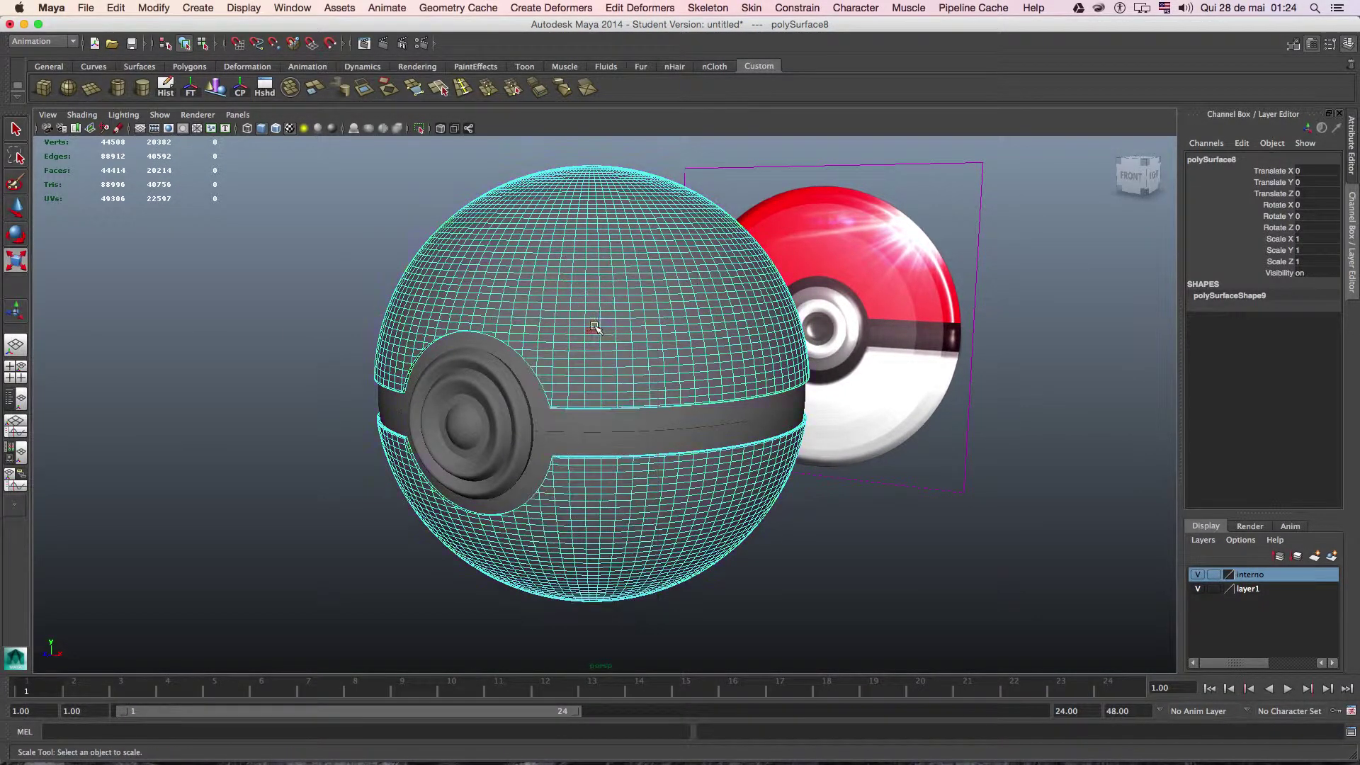
key("space")
Extract the top faces as polySurface10 and assign it a new Blinn material.
scroll(425, 540, "down", 5)
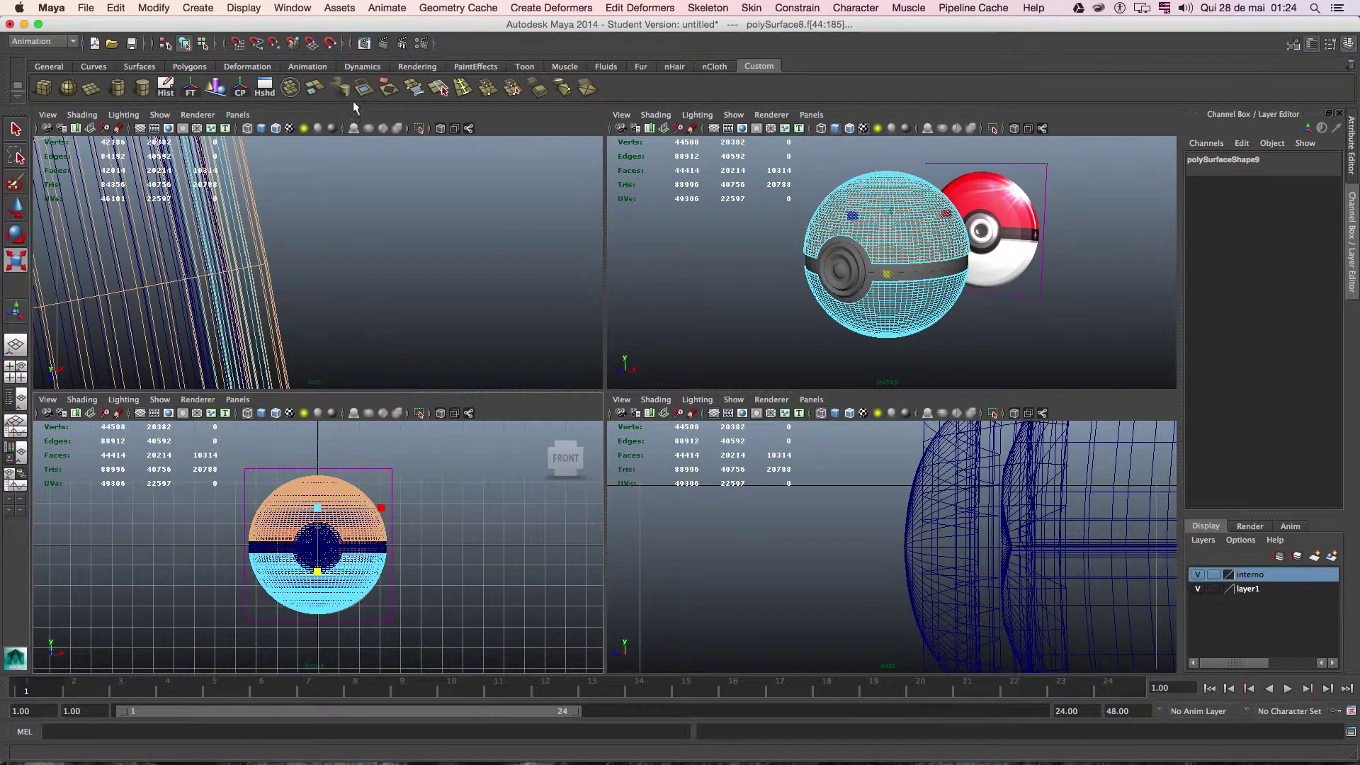
left_click(320, 87)
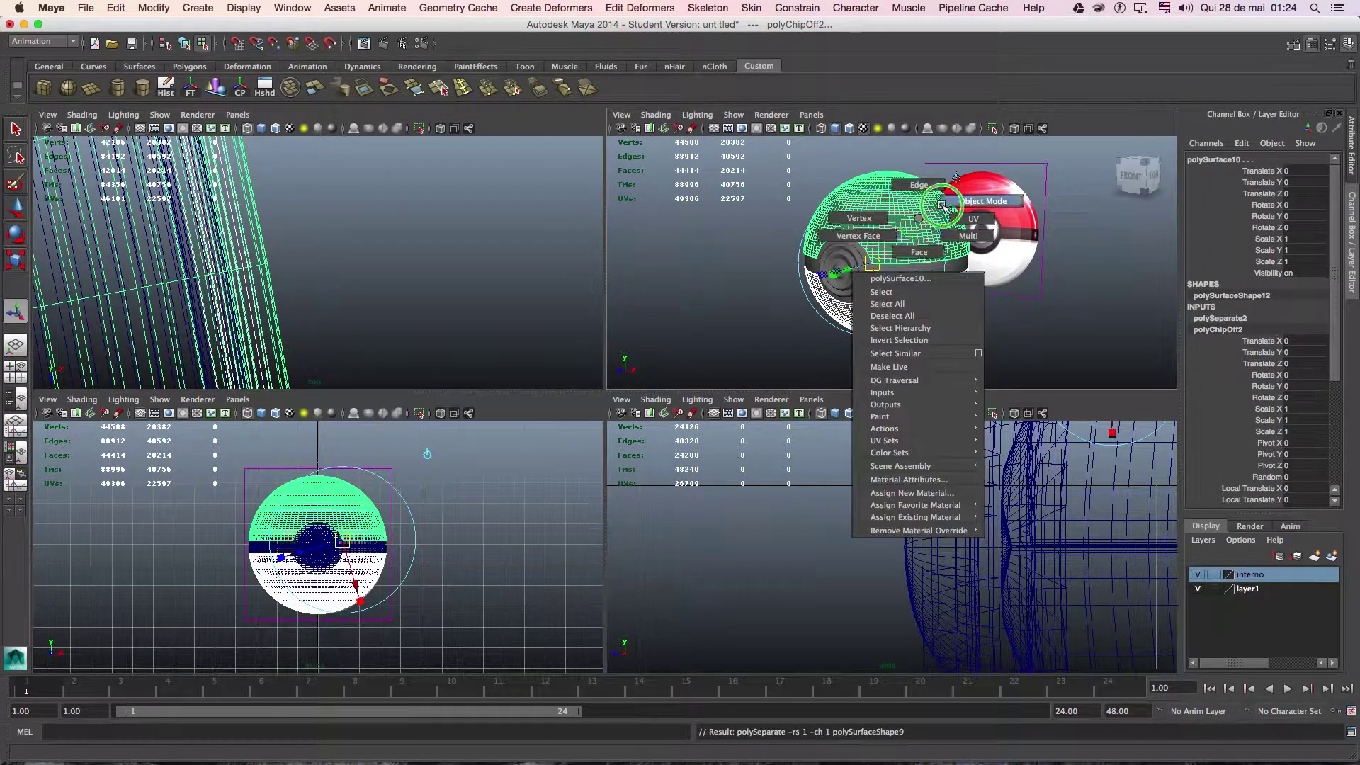
right_click_drag(919, 220, 898, 196)
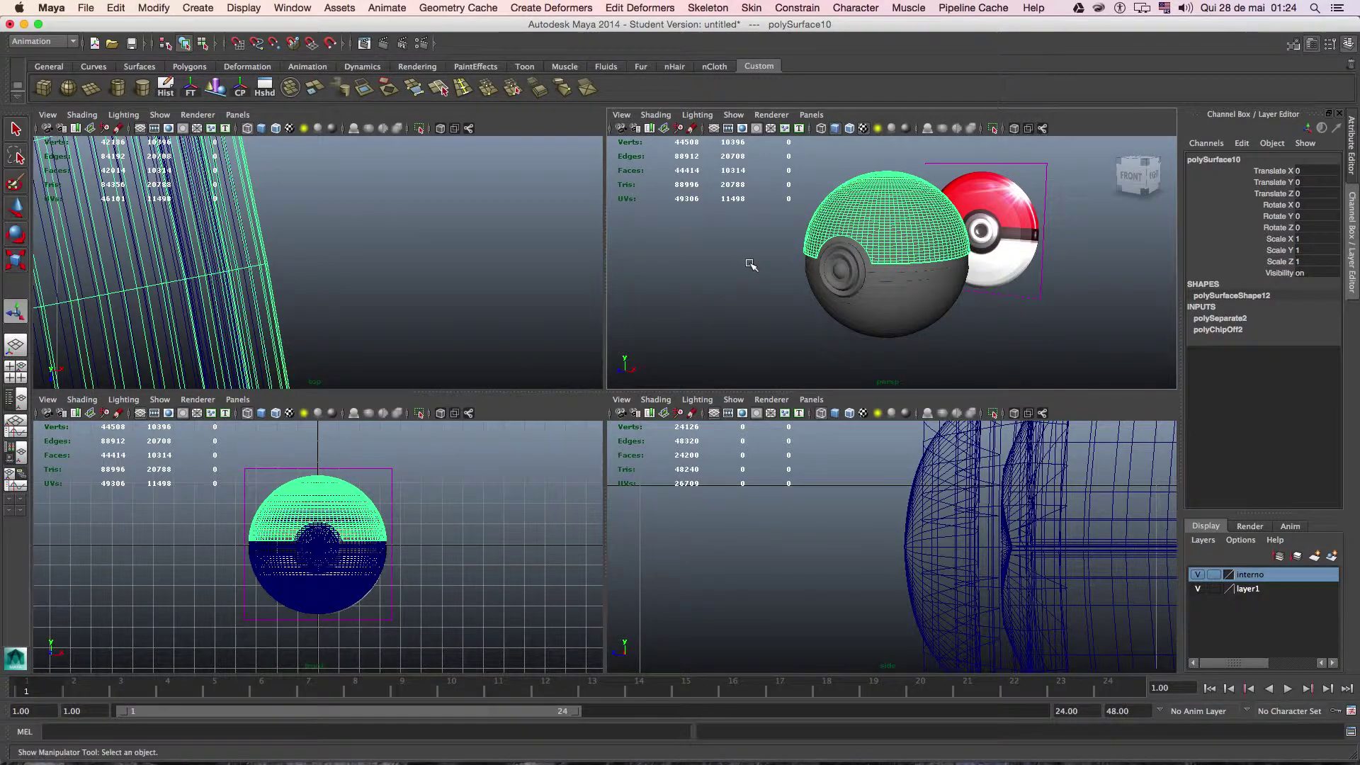
key("f")
key("space")
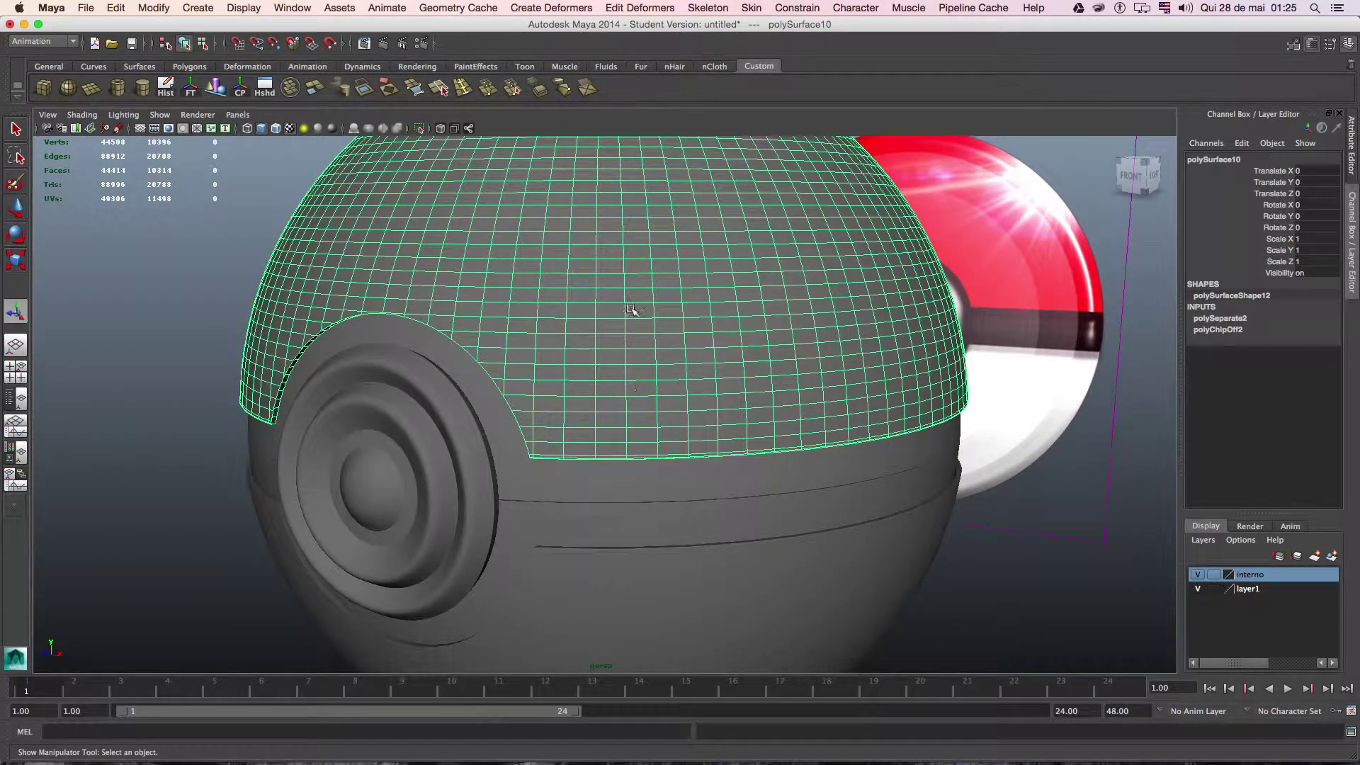
right_click_drag(630, 310, 706, 593)
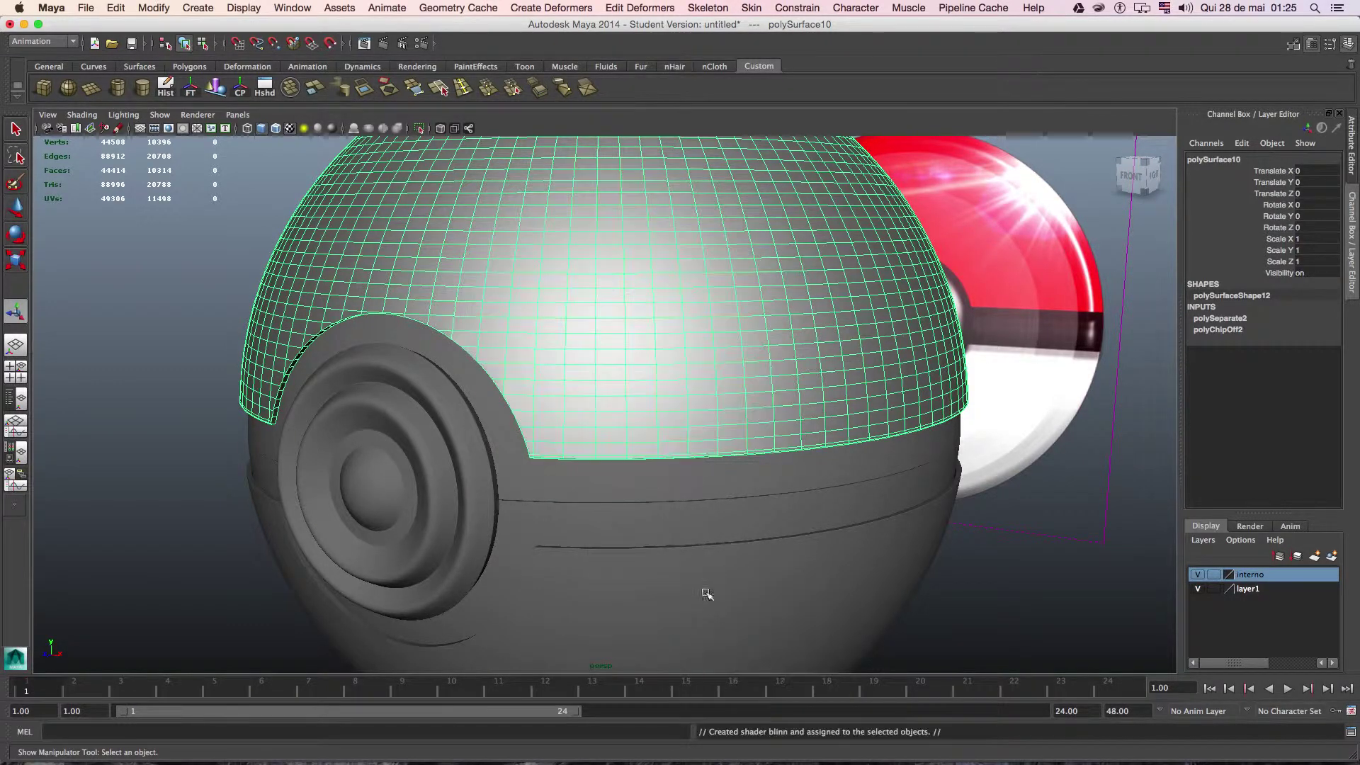
Make the top half's blinn1 material colour red.
key("ctrl+a")
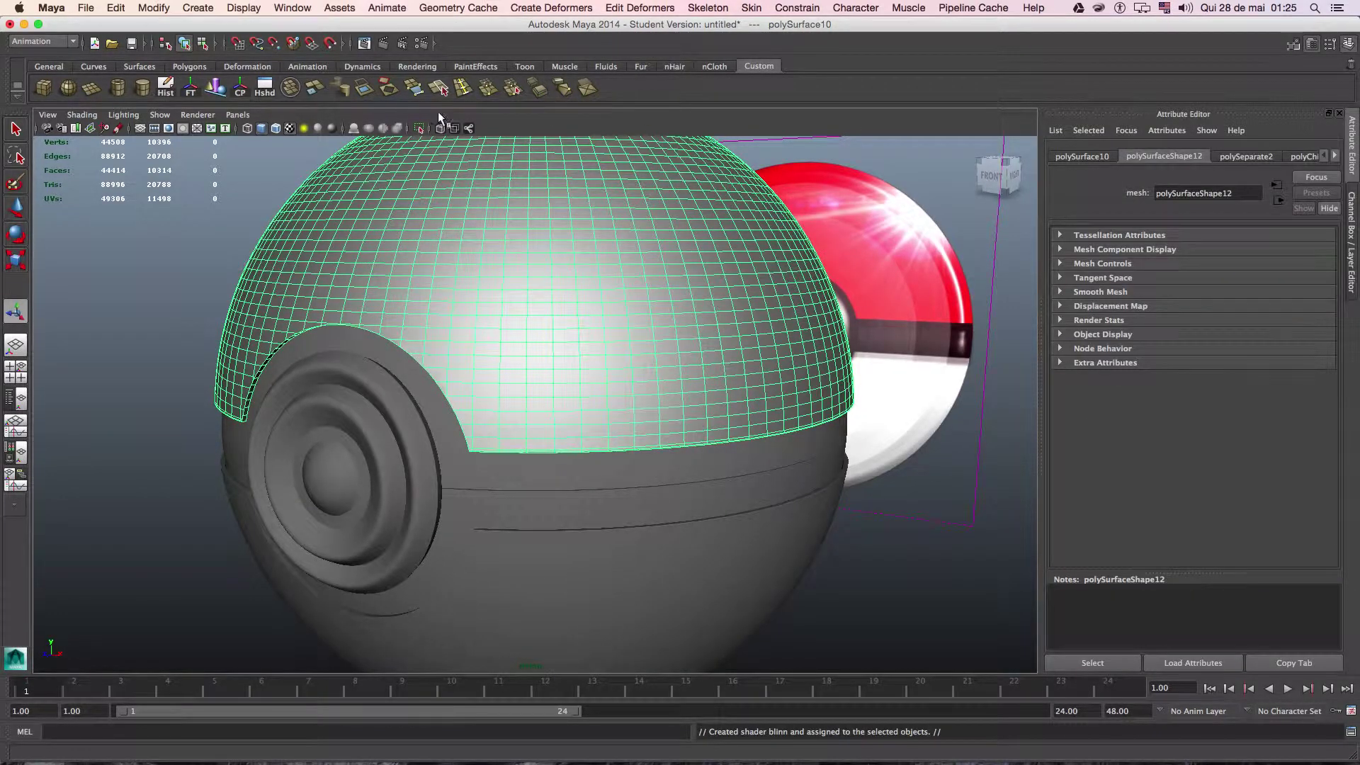
left_click(1236, 157)
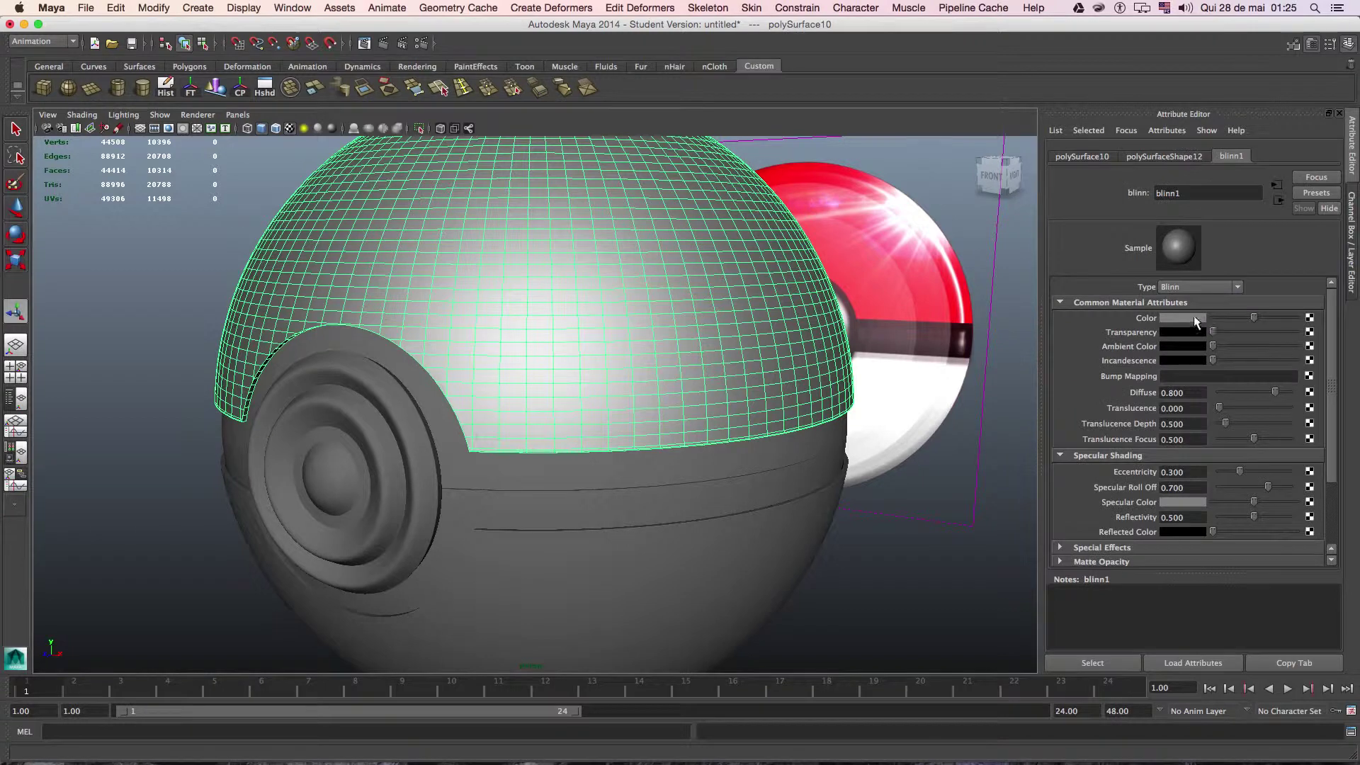
left_click(1192, 316)
left_click(1141, 281)
Give the bottom half a white Lambert material and the middle band a darkened lambert2.
left_click(728, 558)
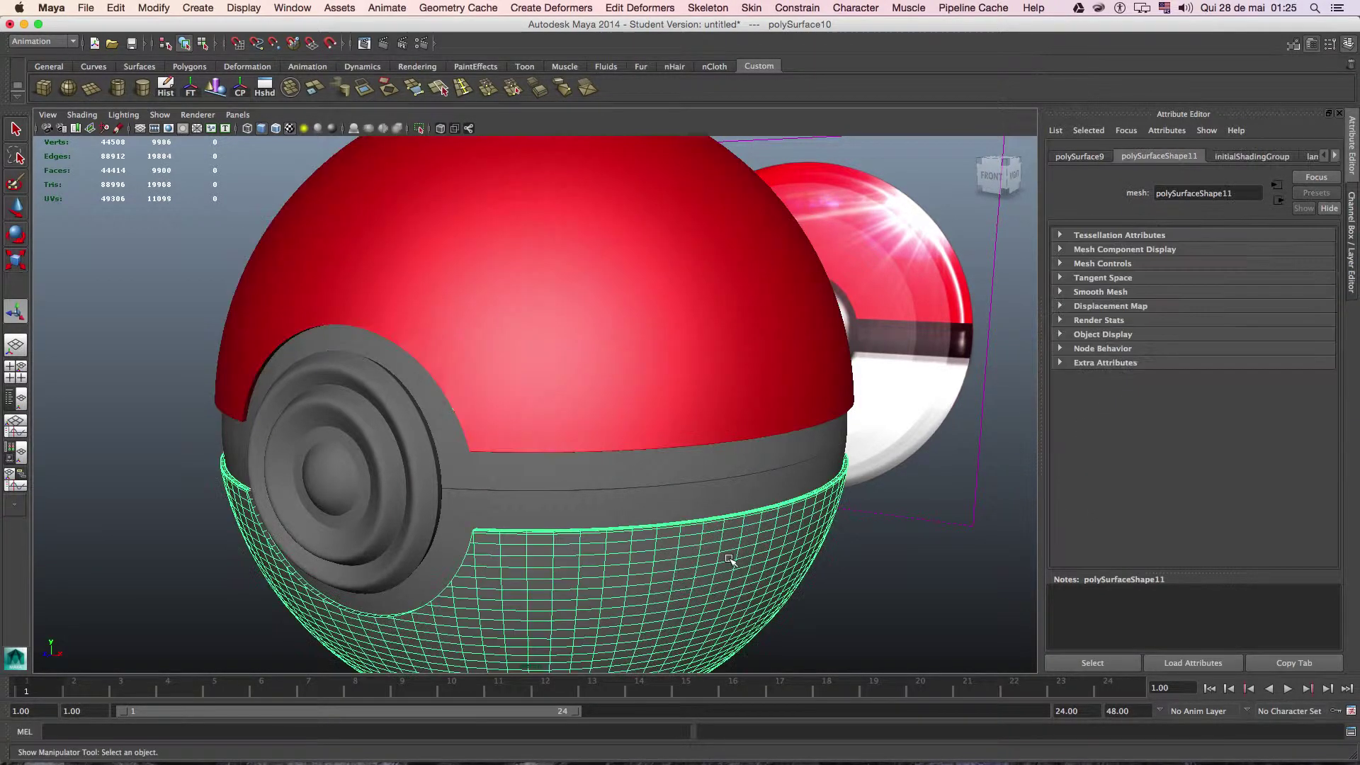
right_click_drag(729, 560, 840, 654)
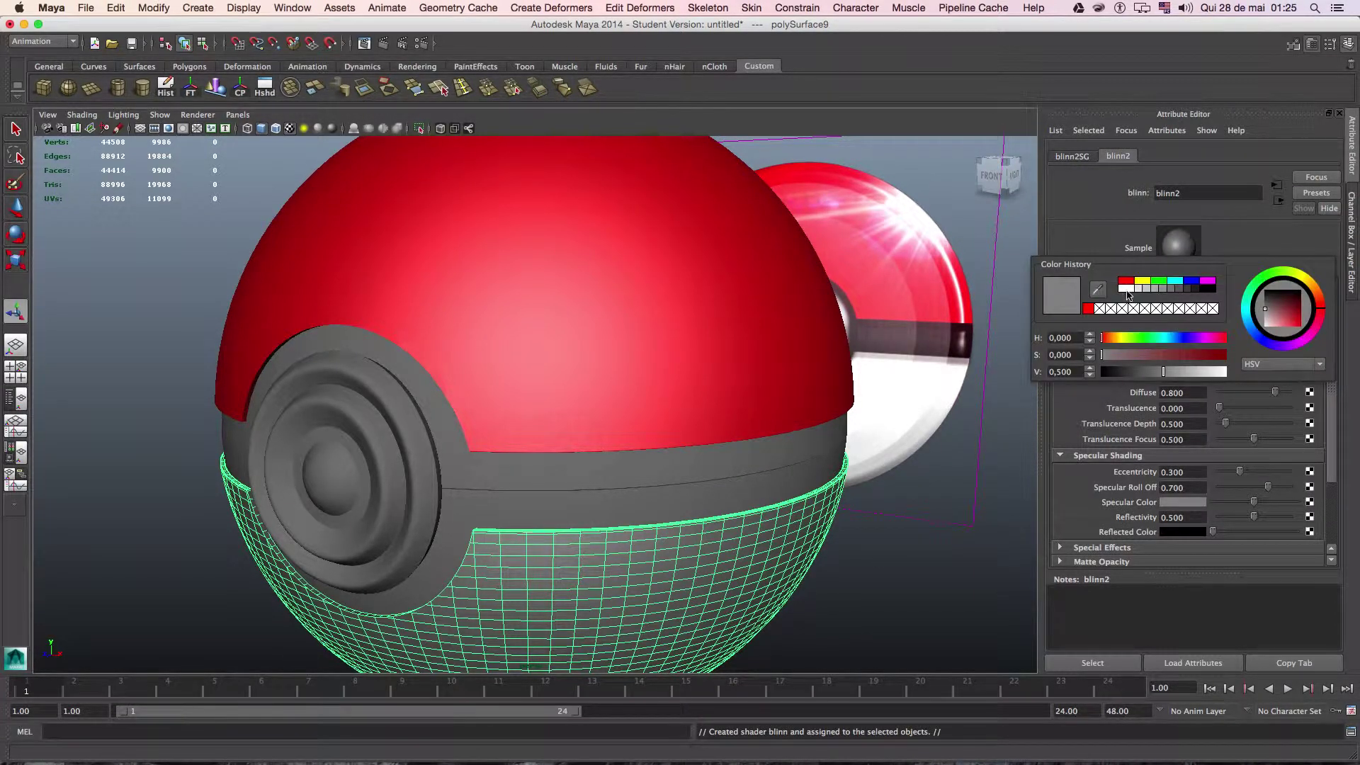
left_click(1127, 290)
left_click(560, 482)
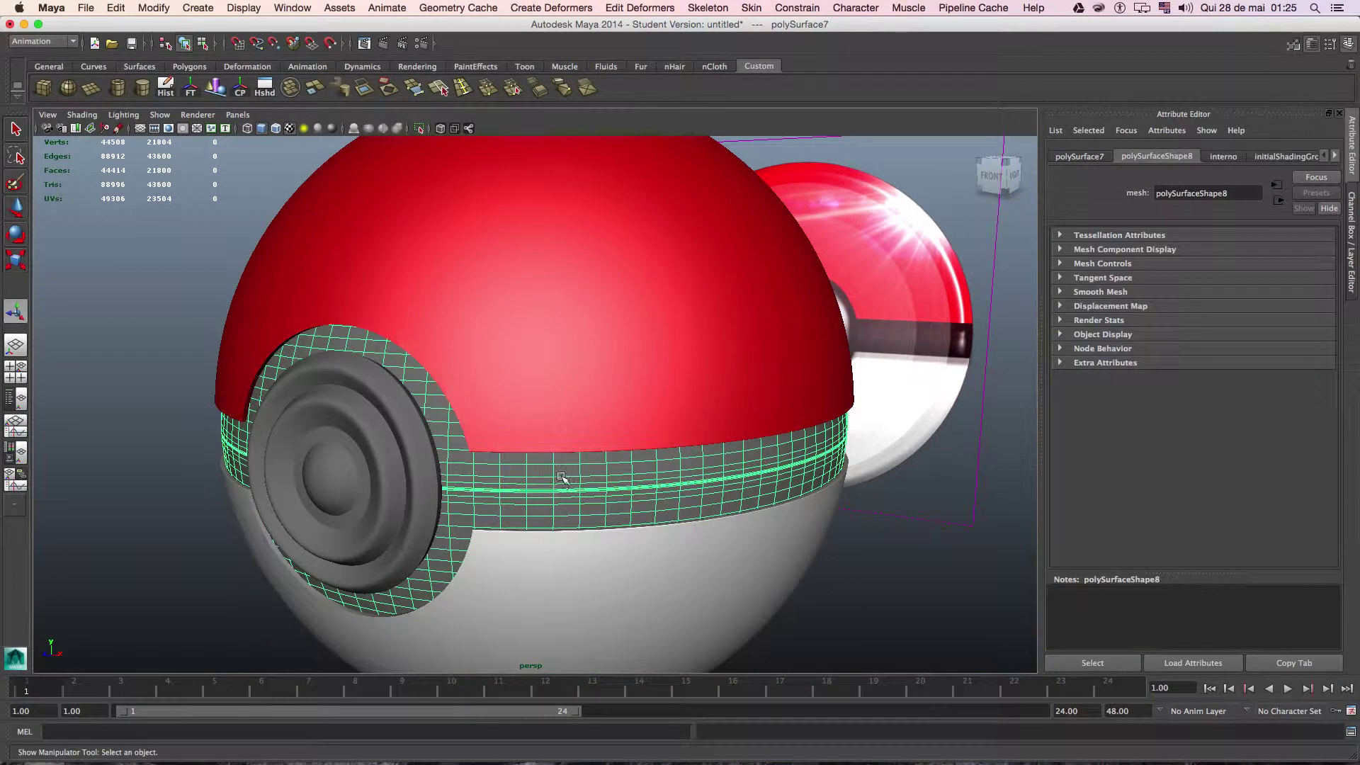
mouse_move(561, 478)
right_mouse_down()
mouse_move(659, 703)
mouse_move(657, 667)
right_mouse_up()
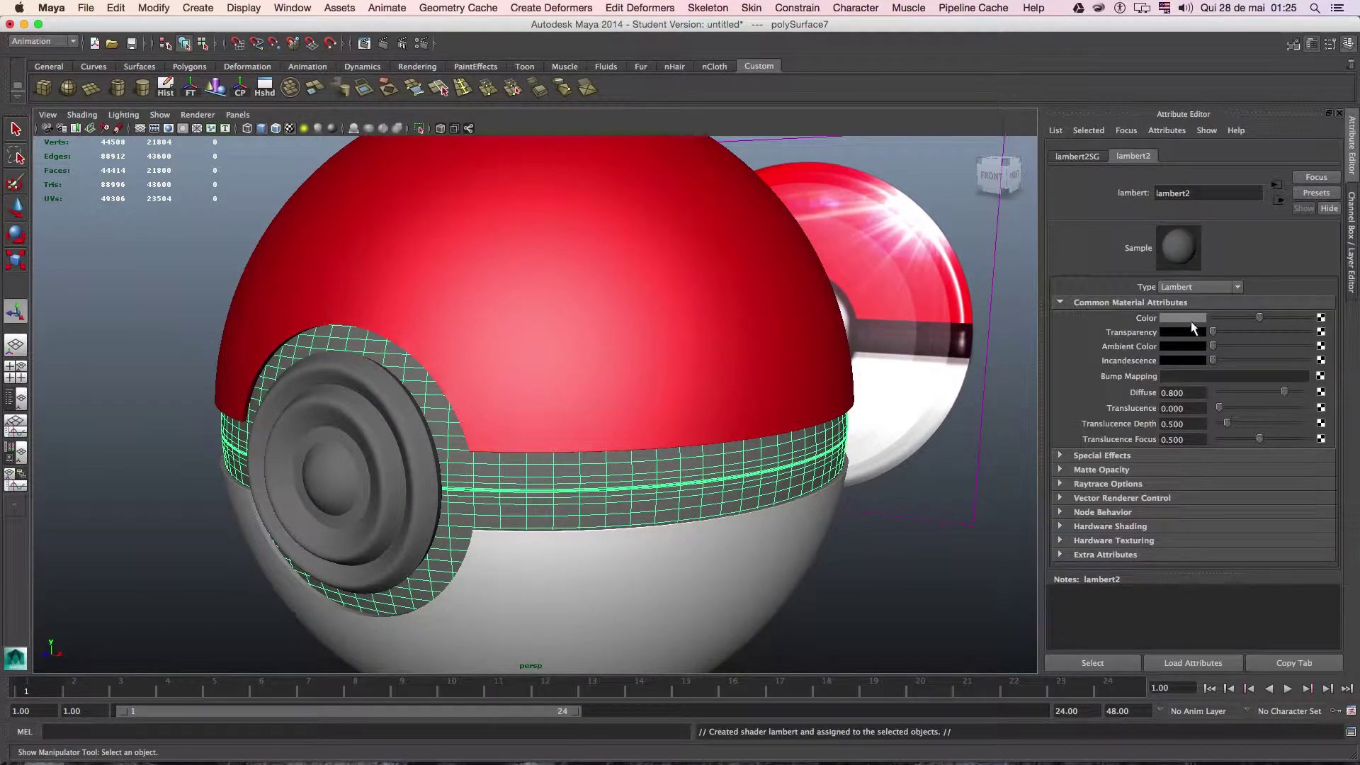
left_click_drag(1213, 318, 1238, 320)
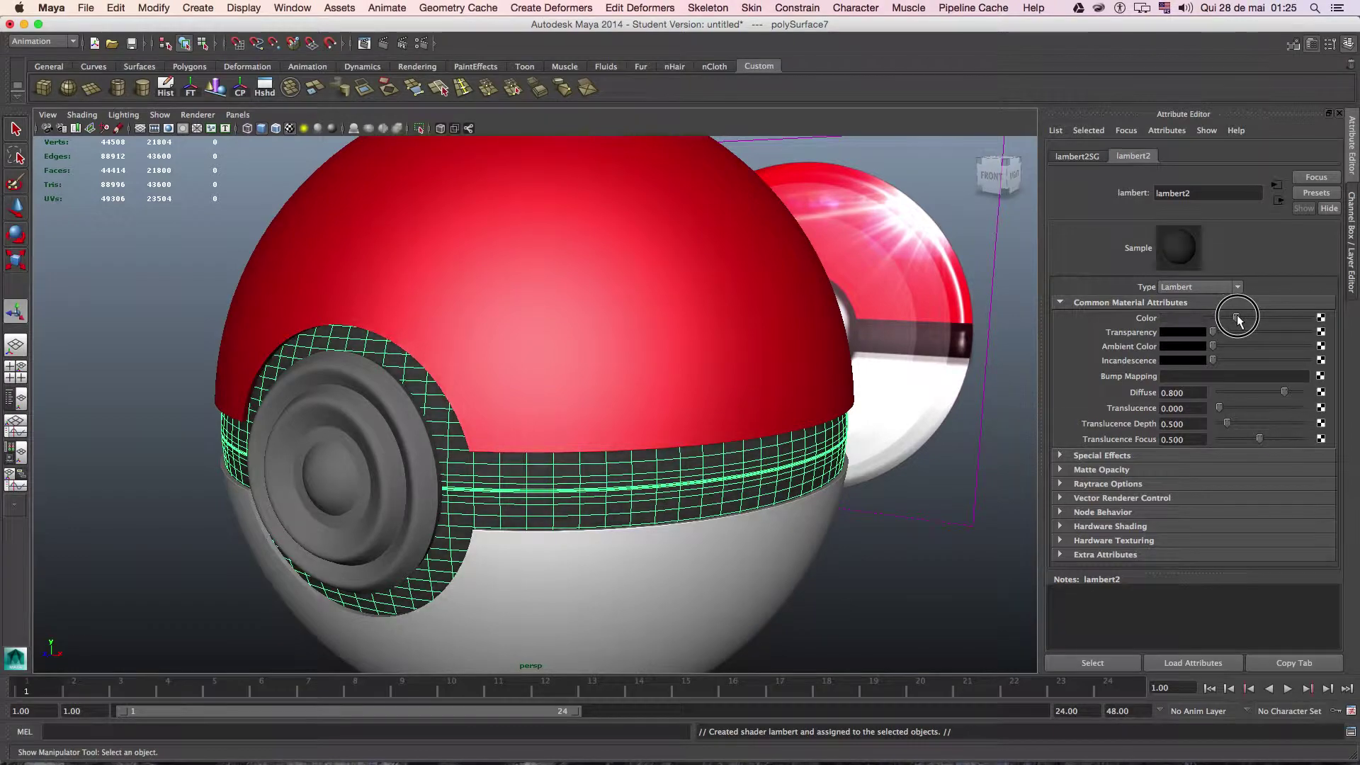
Assign a new Phong material, phong1, to the button disc pCylinder1.
left_click(393, 466)
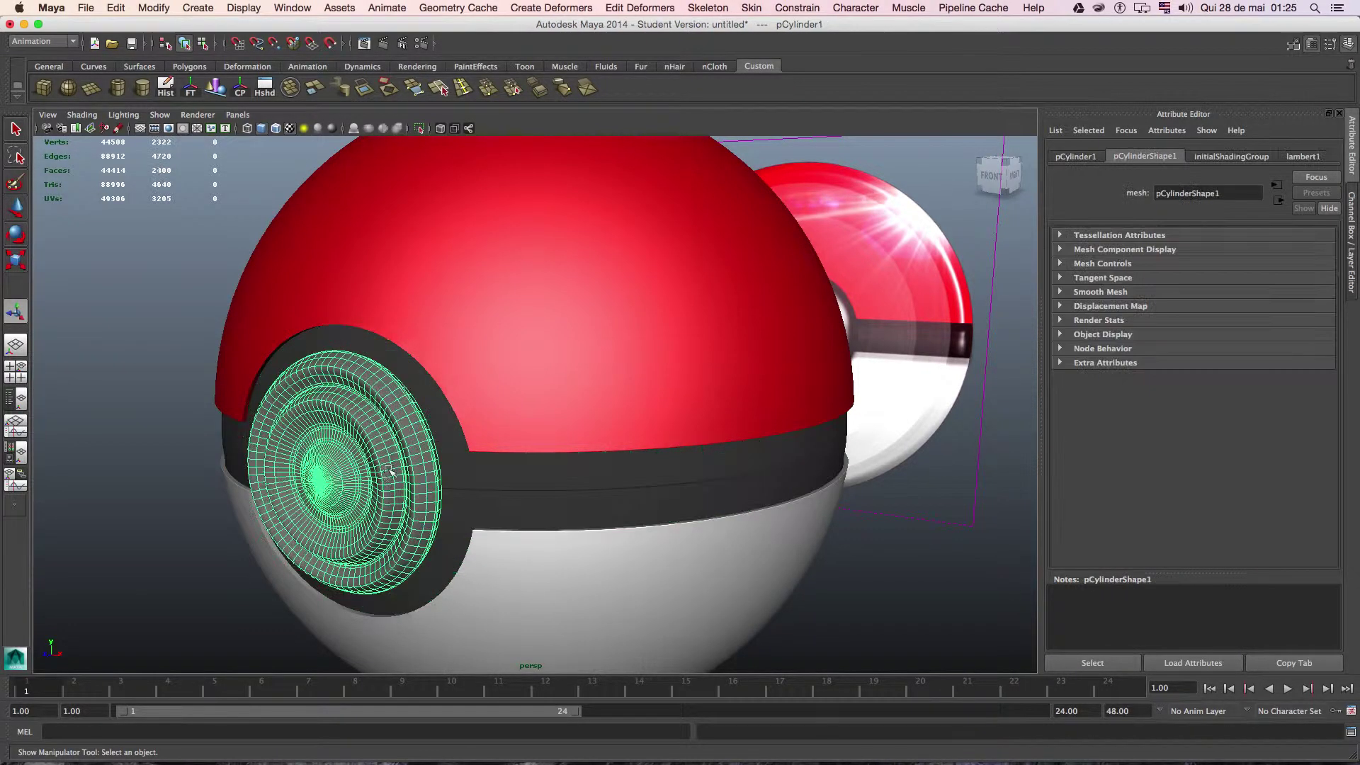
left_click_drag(392, 466, 576, 462, "alt")
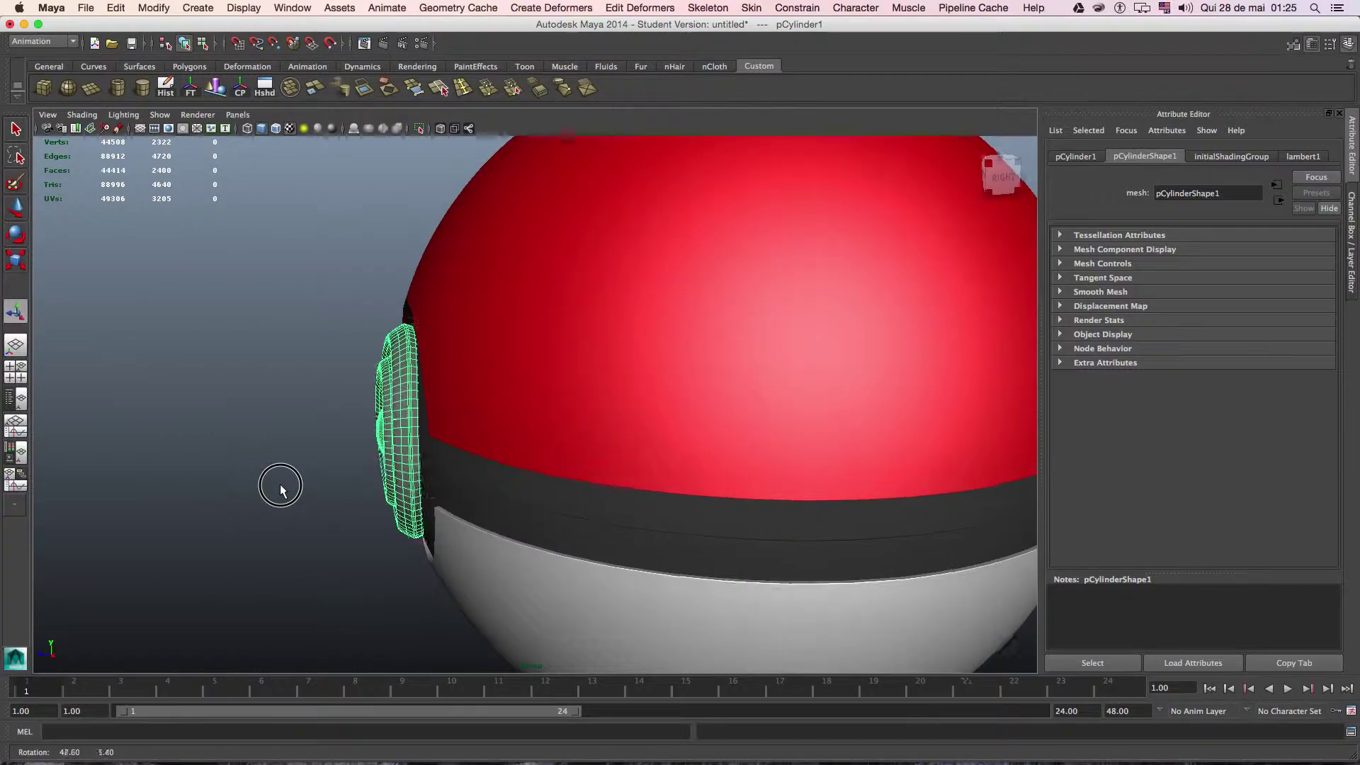
mouse_move(576, 462)
left_mouse_down("alt")
mouse_move(276, 481)
mouse_move(395, 479)
mouse_move(293, 490)
mouse_move(394, 462)
left_mouse_up("alt")
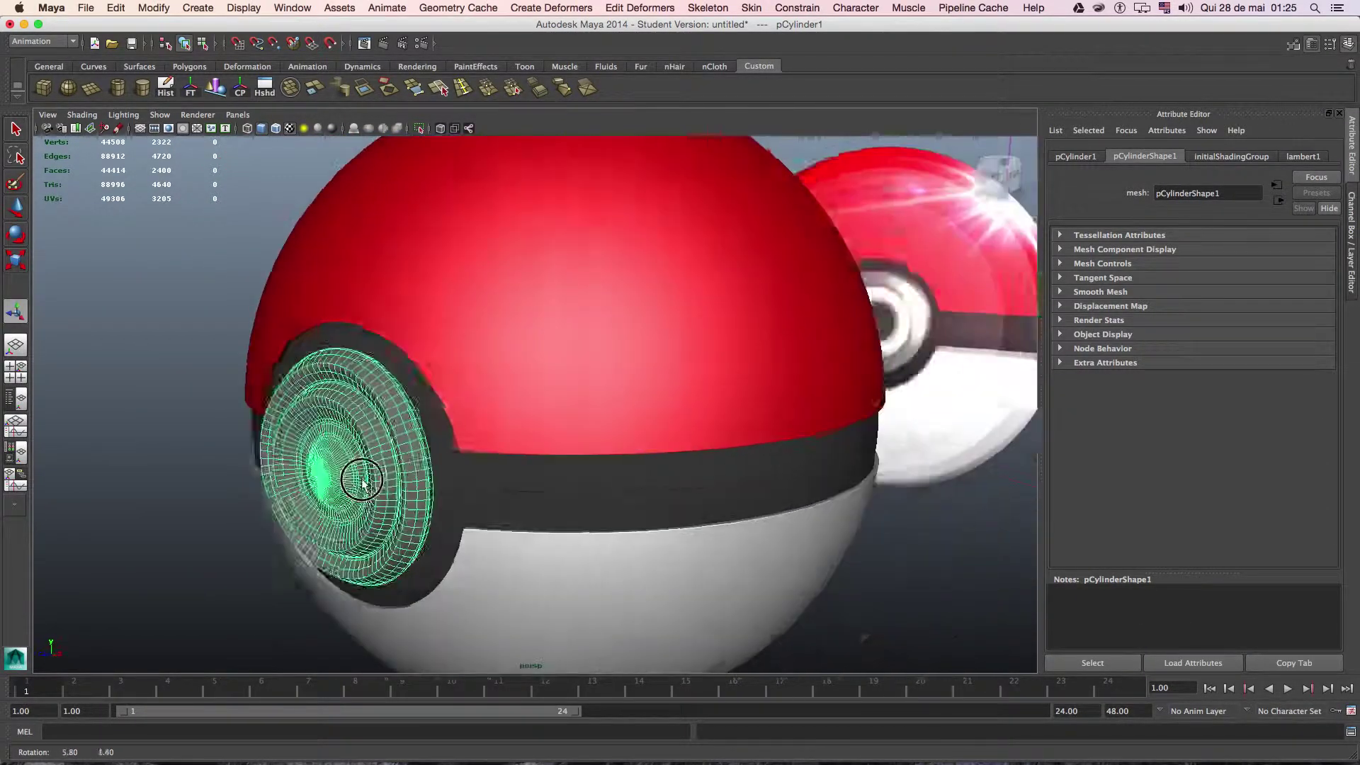
right_click_drag(400, 440, 425, 745)
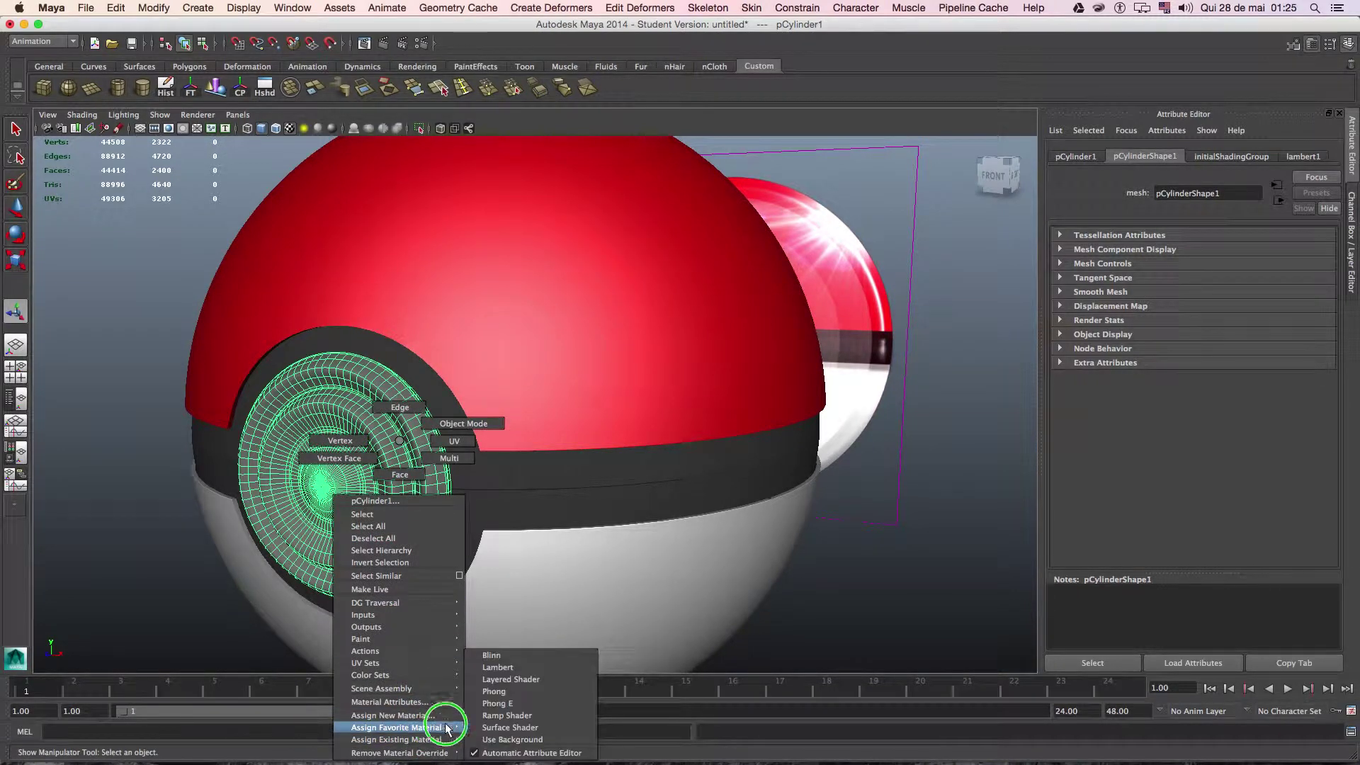
right_click_drag(425, 745, 520, 694)
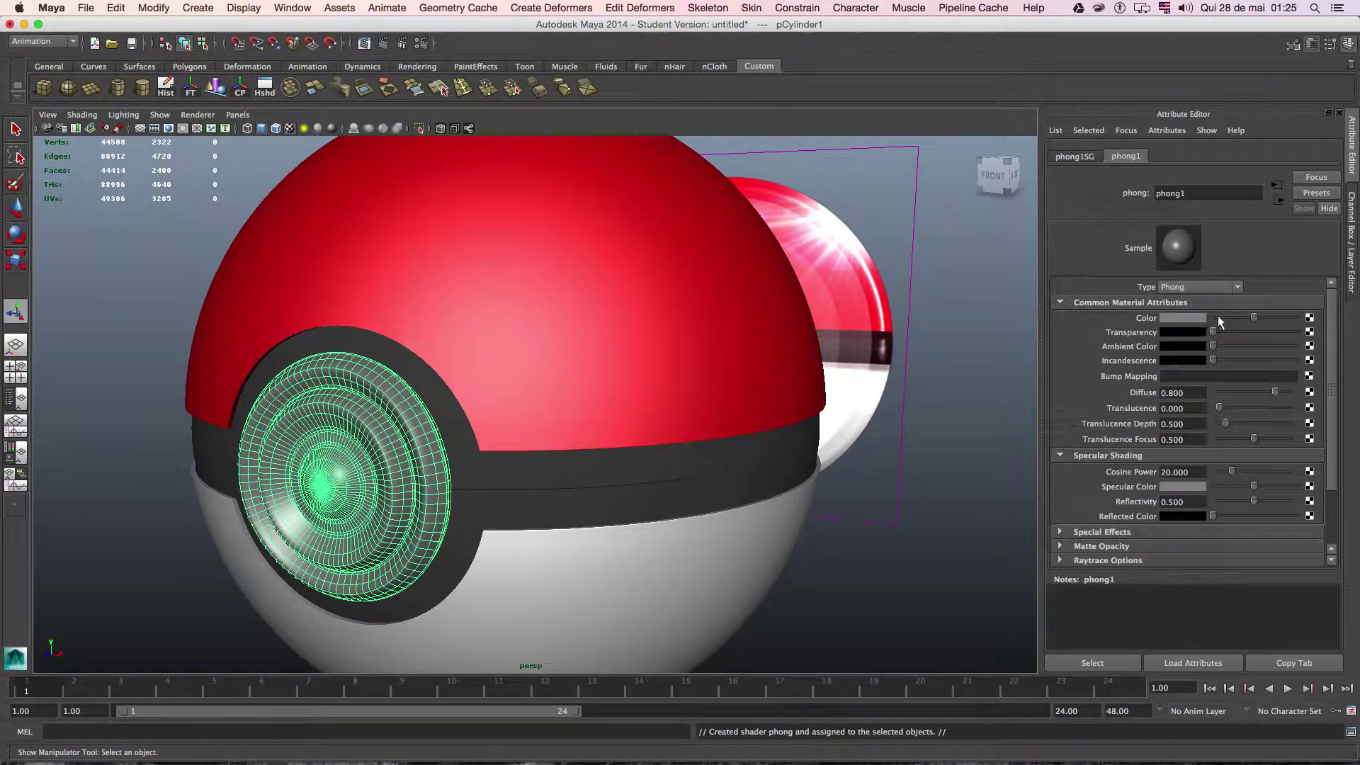
left_click(996, 558)
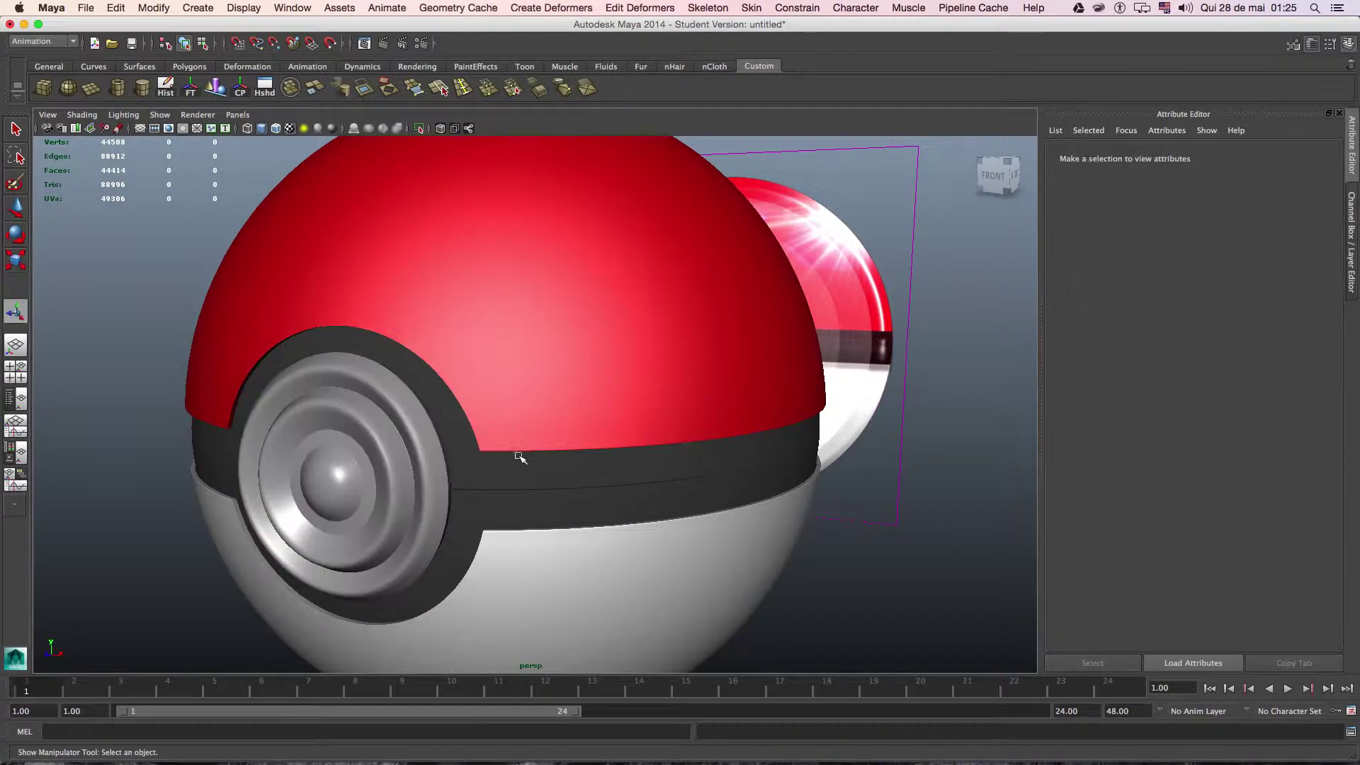
mouse_move(522, 456)
left_mouse_down("alt")
mouse_move(654, 452)
mouse_move(623, 460)
left_mouse_up("alt")
left_click(616, 488)
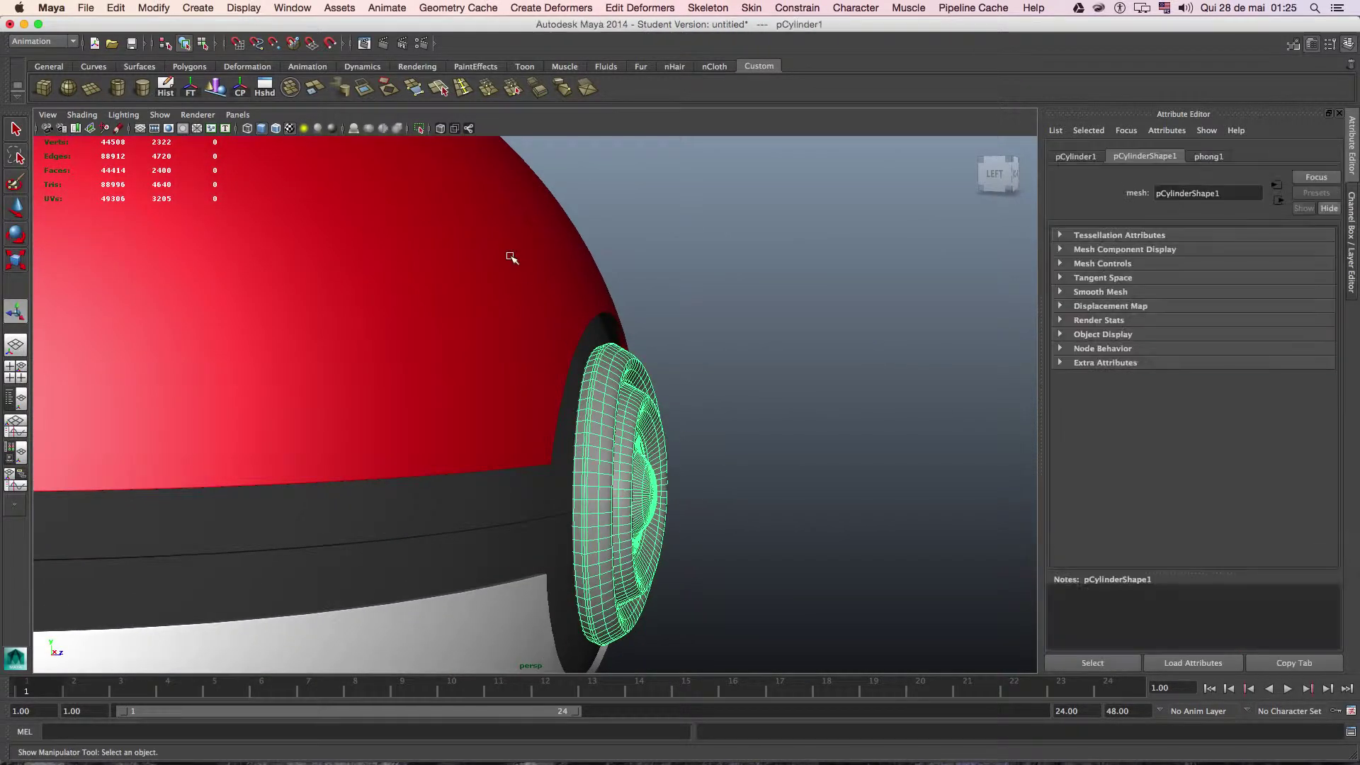
Add a bend deformer to the button, move its handle right, and raise its Curvature.
left_click(476, 11)
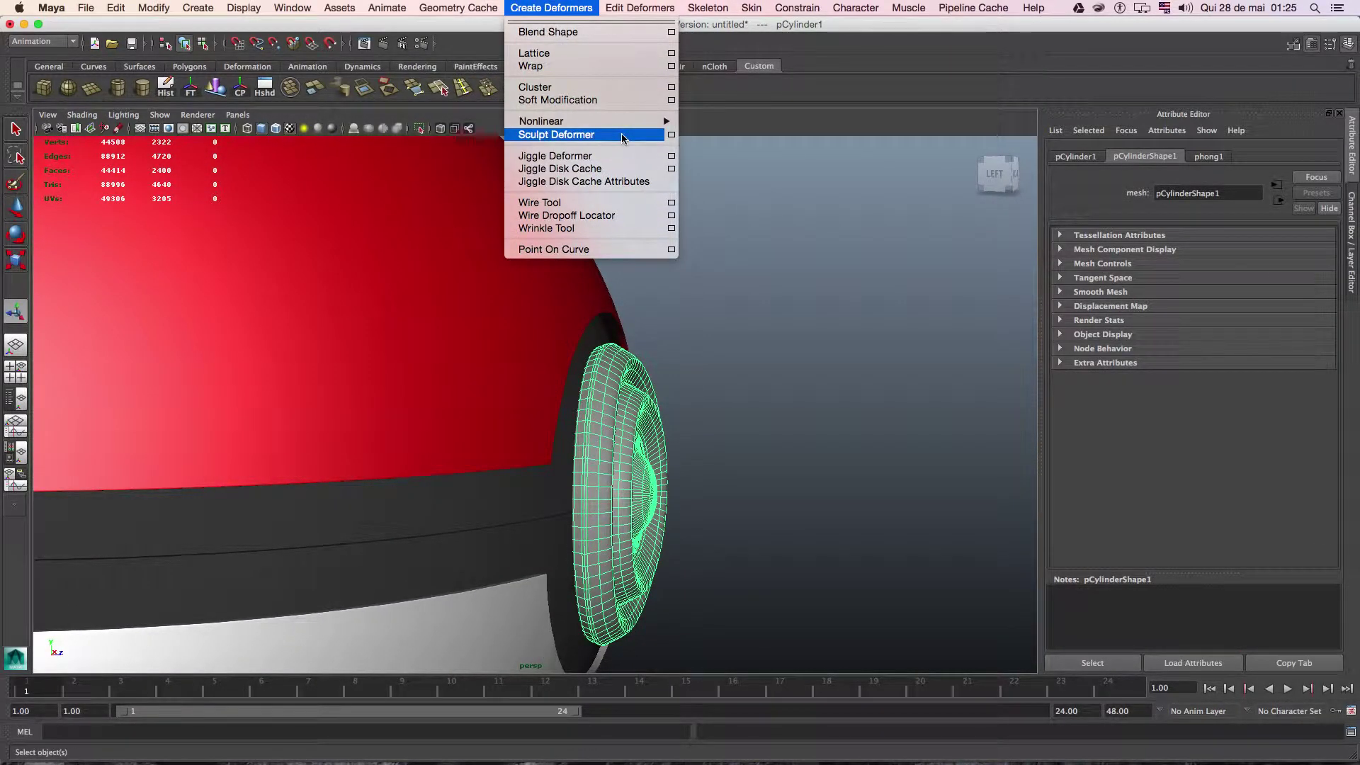
mouse_move(541, 122)
left_click(707, 130)
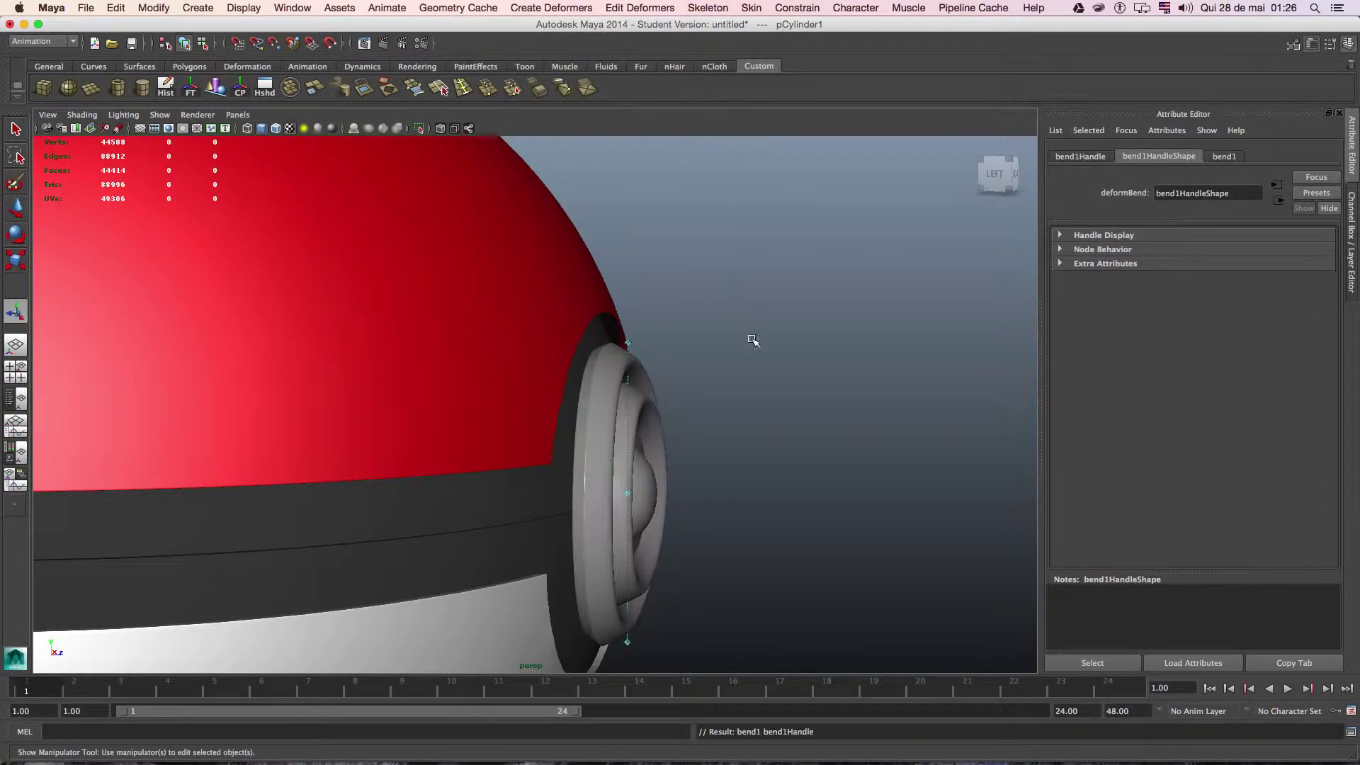
key("w")
left_click_drag(665, 494, 757, 497)
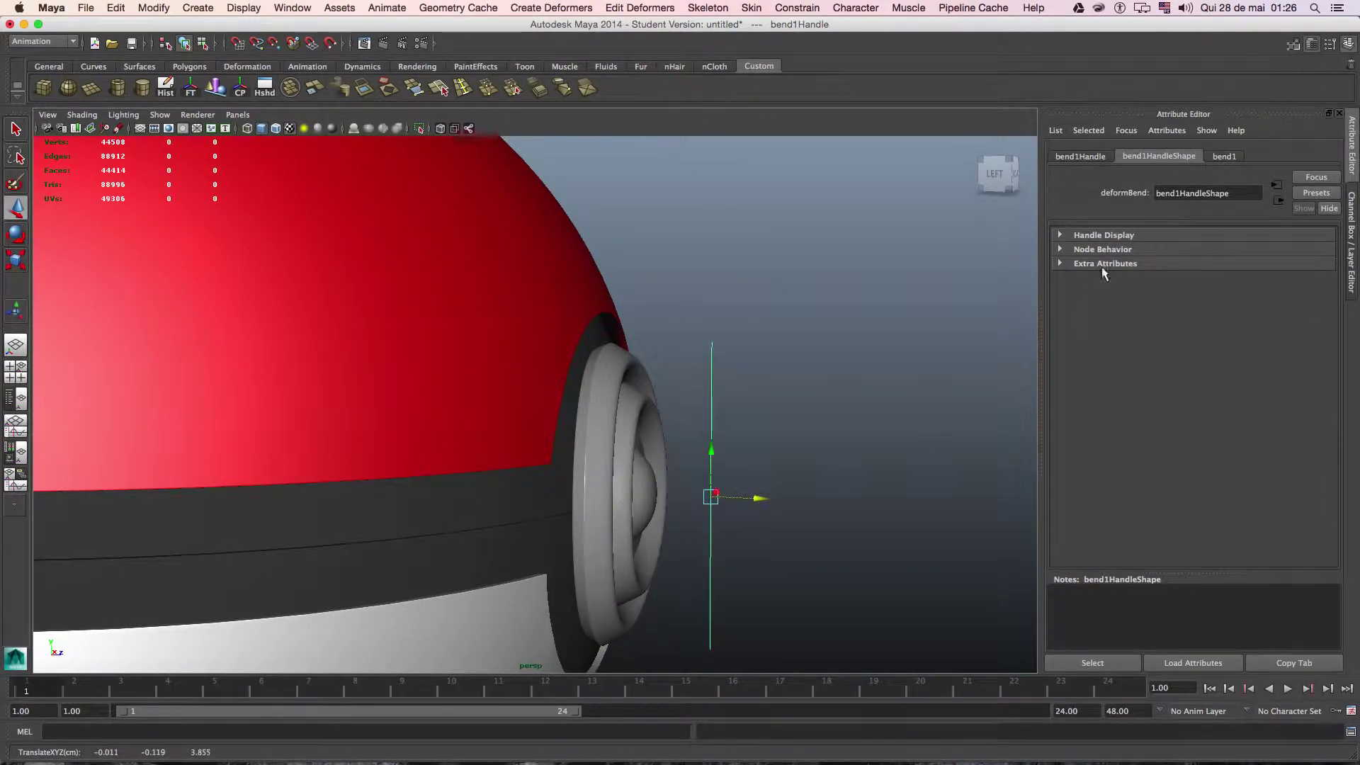
left_click(1225, 156)
key("ctrl+a")
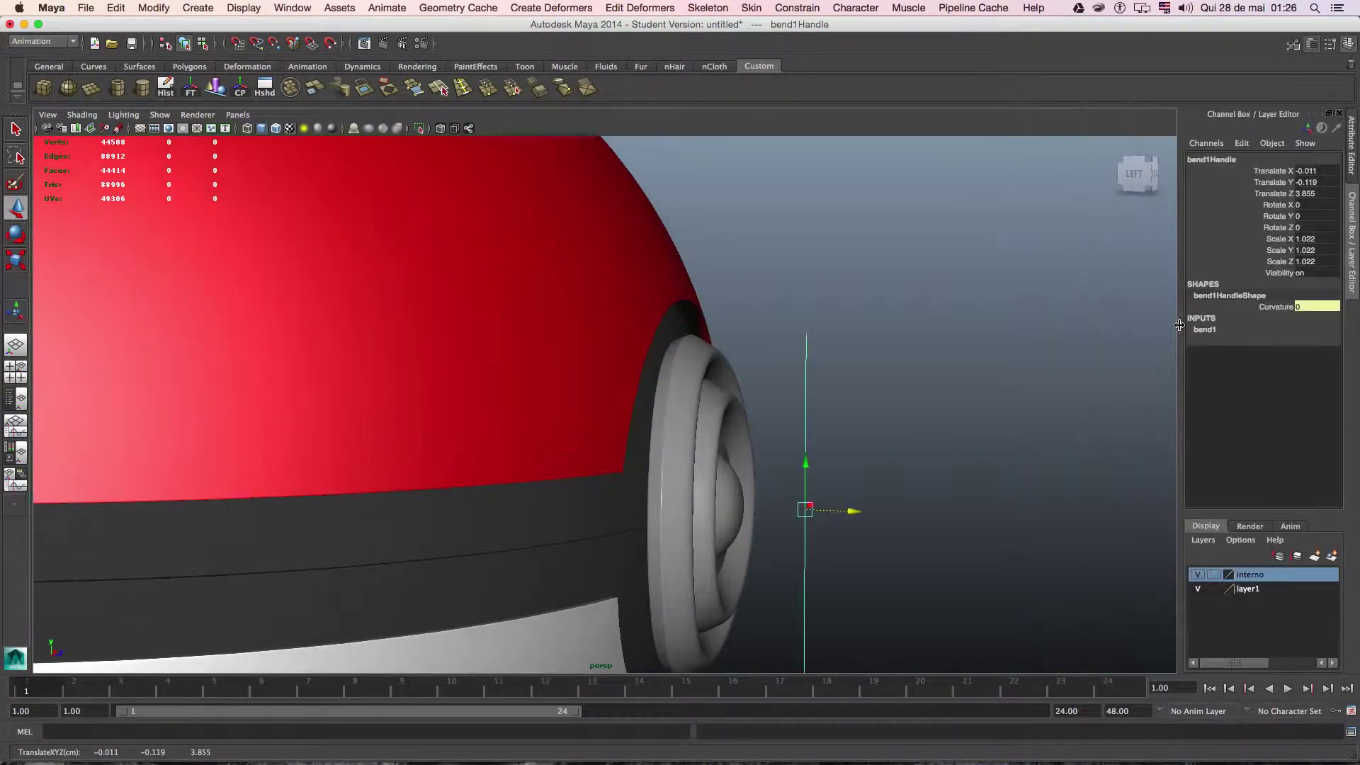
left_click(1275, 352)
middle_click_drag(973, 353, 980, 355)
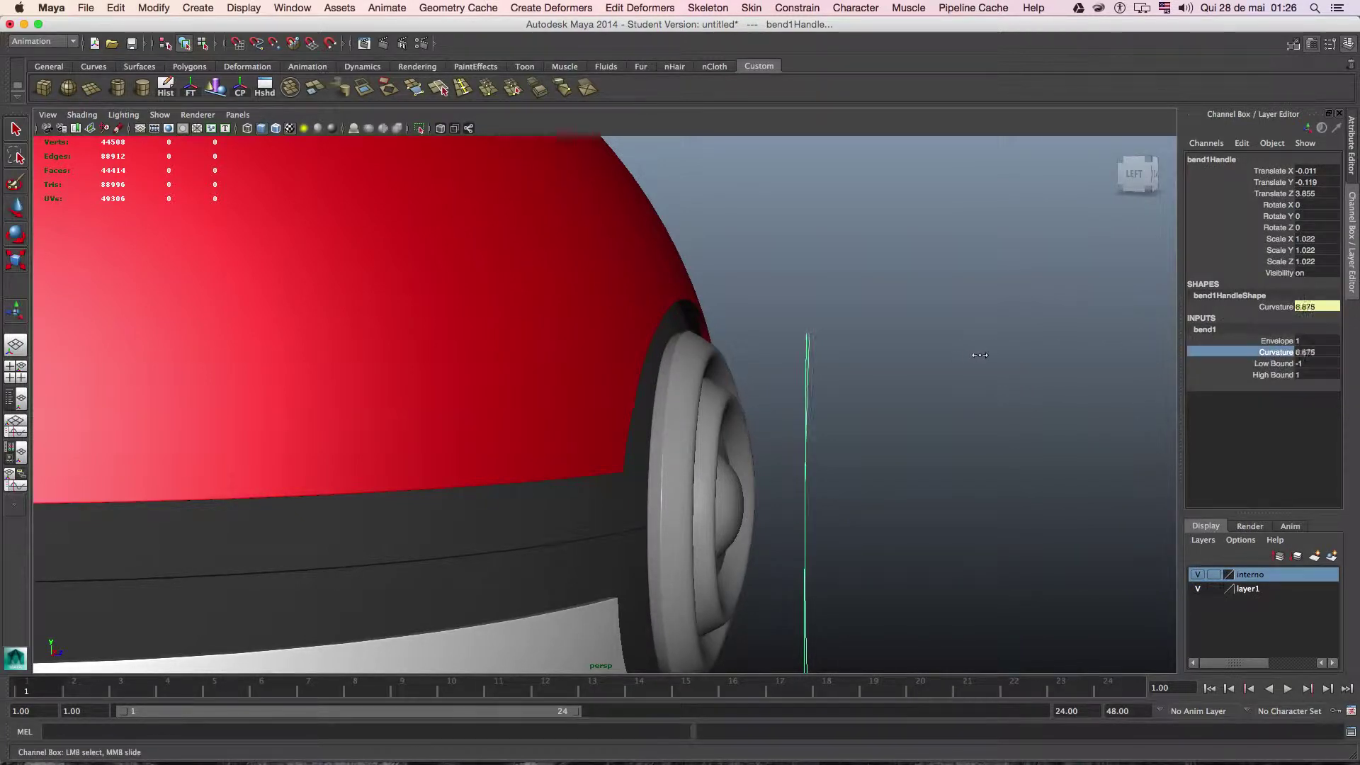
mouse_move(977, 362)
left_mouse_down("alt")
mouse_move(890, 377)
mouse_move(844, 356)
left_mouse_up("alt")
Rotate the bend handle to -90 in Z and 90 in Y, giving curvature about 30.94.
key("e")
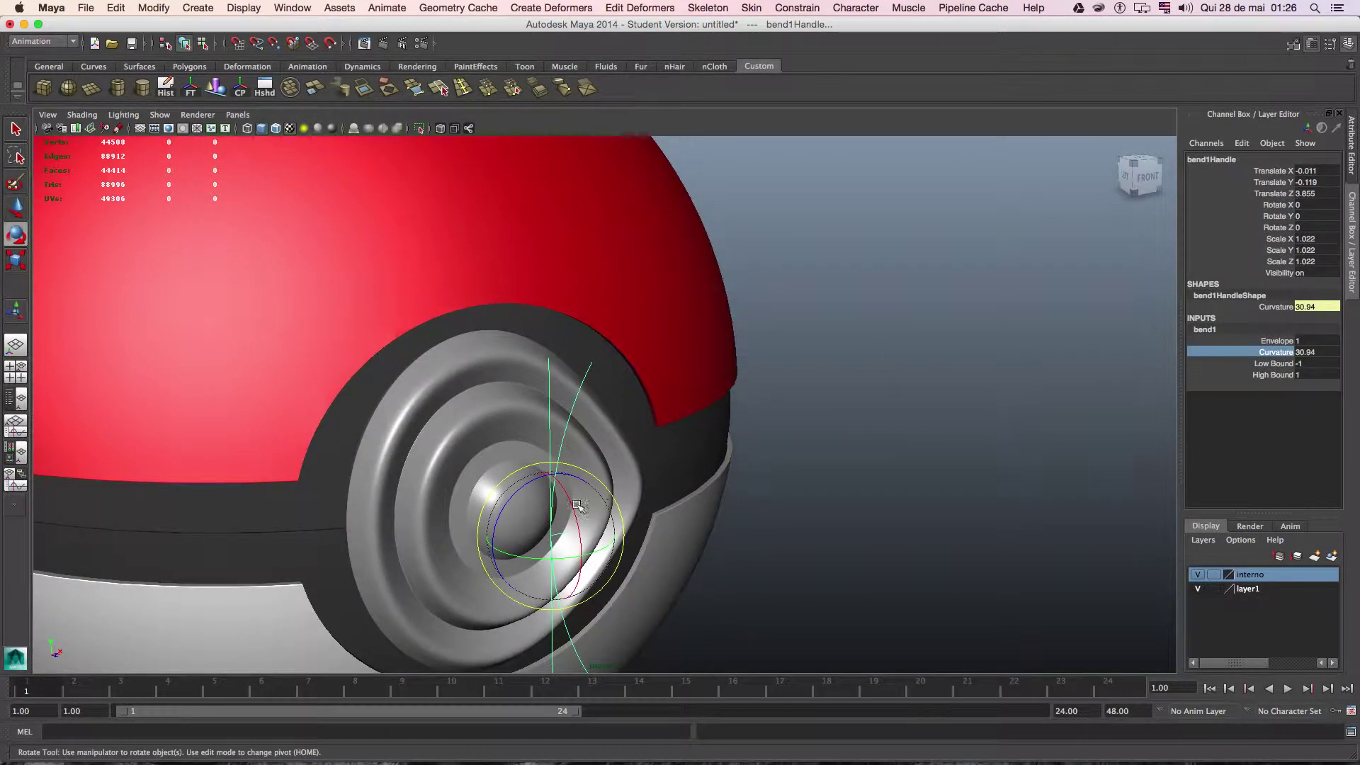
left_click_drag(507, 504, 571, 490)
double_click(1307, 227)
type("-90")
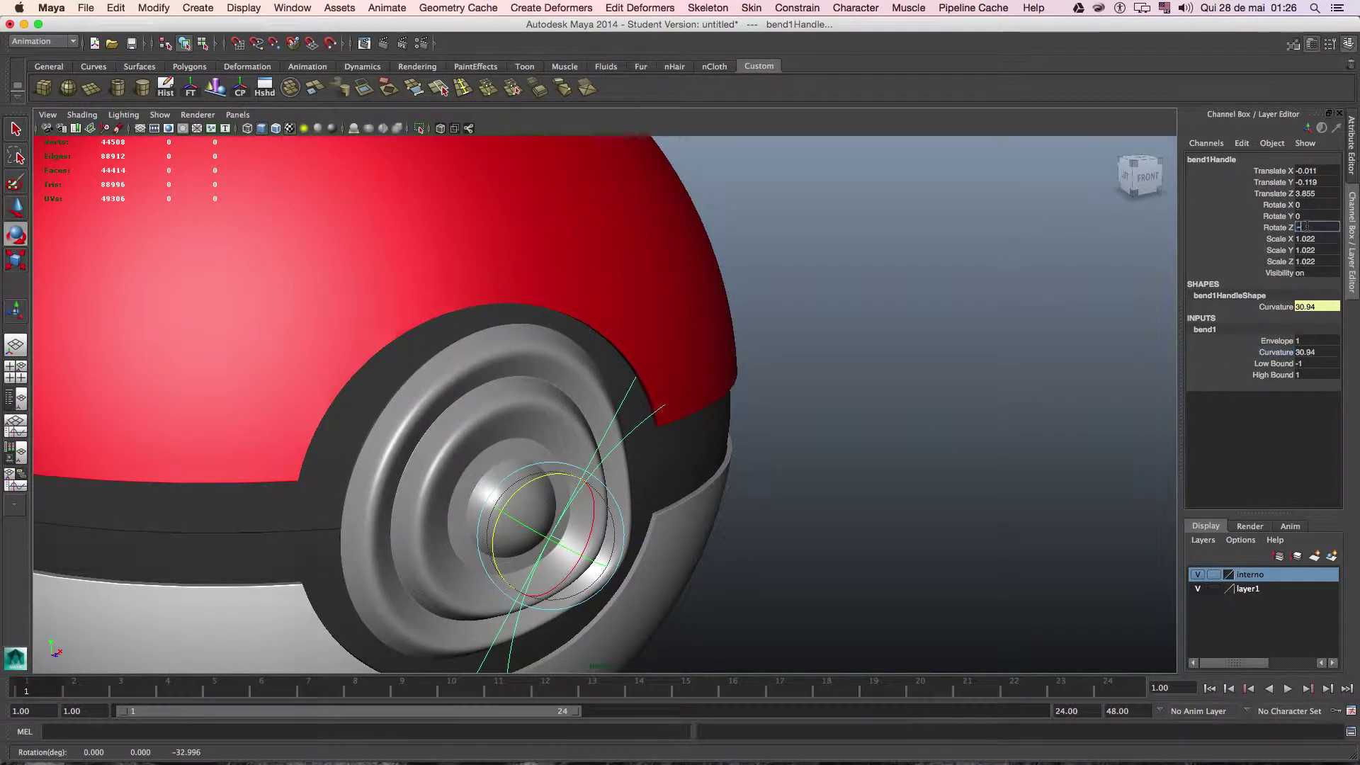
key("Return")
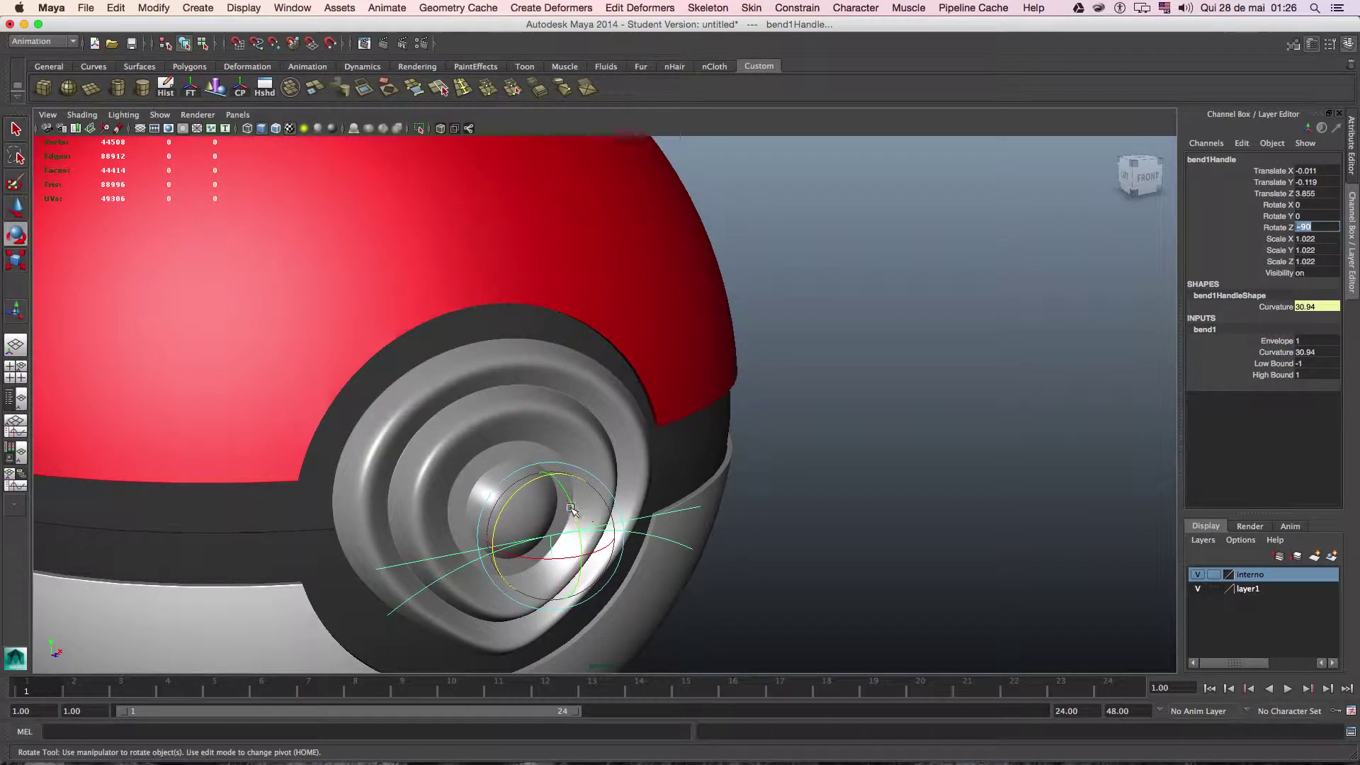
left_click_drag(571, 508, 580, 558)
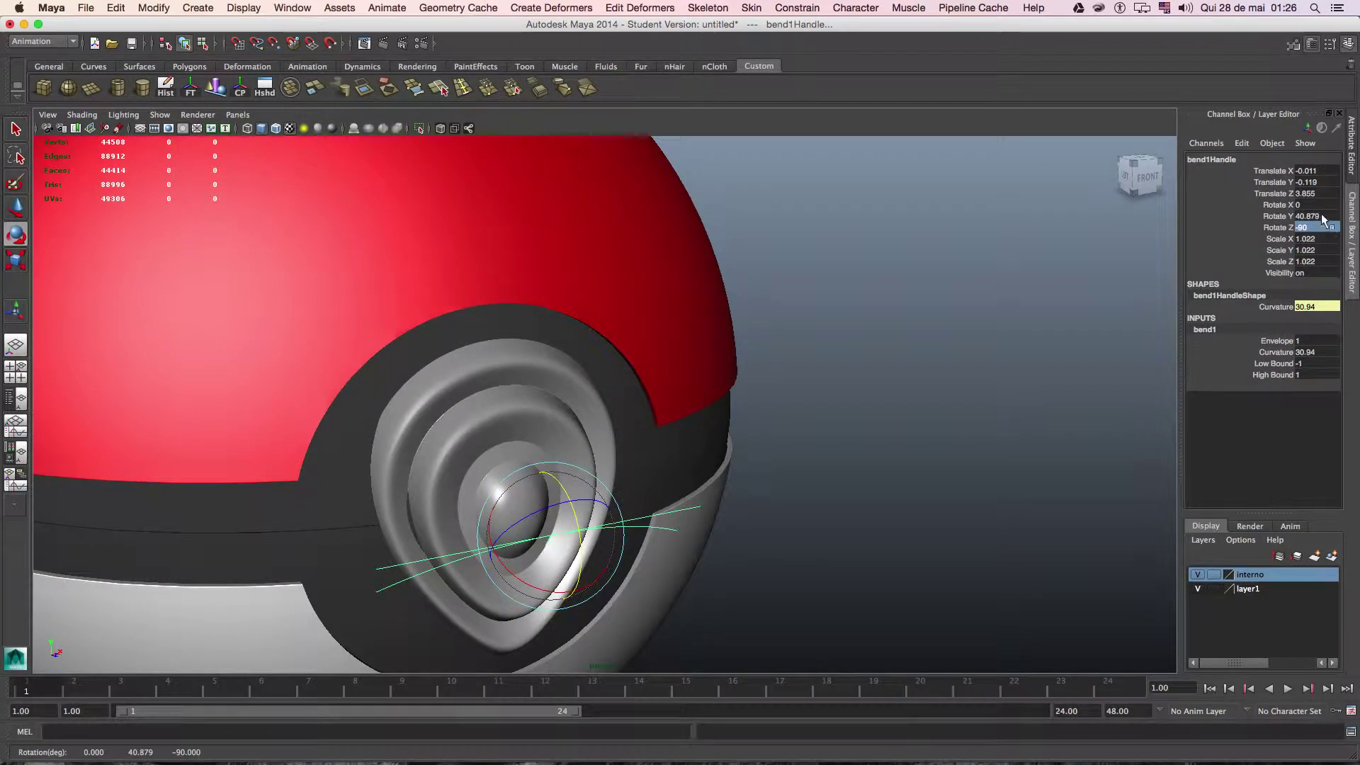
type("90")
key("Return")
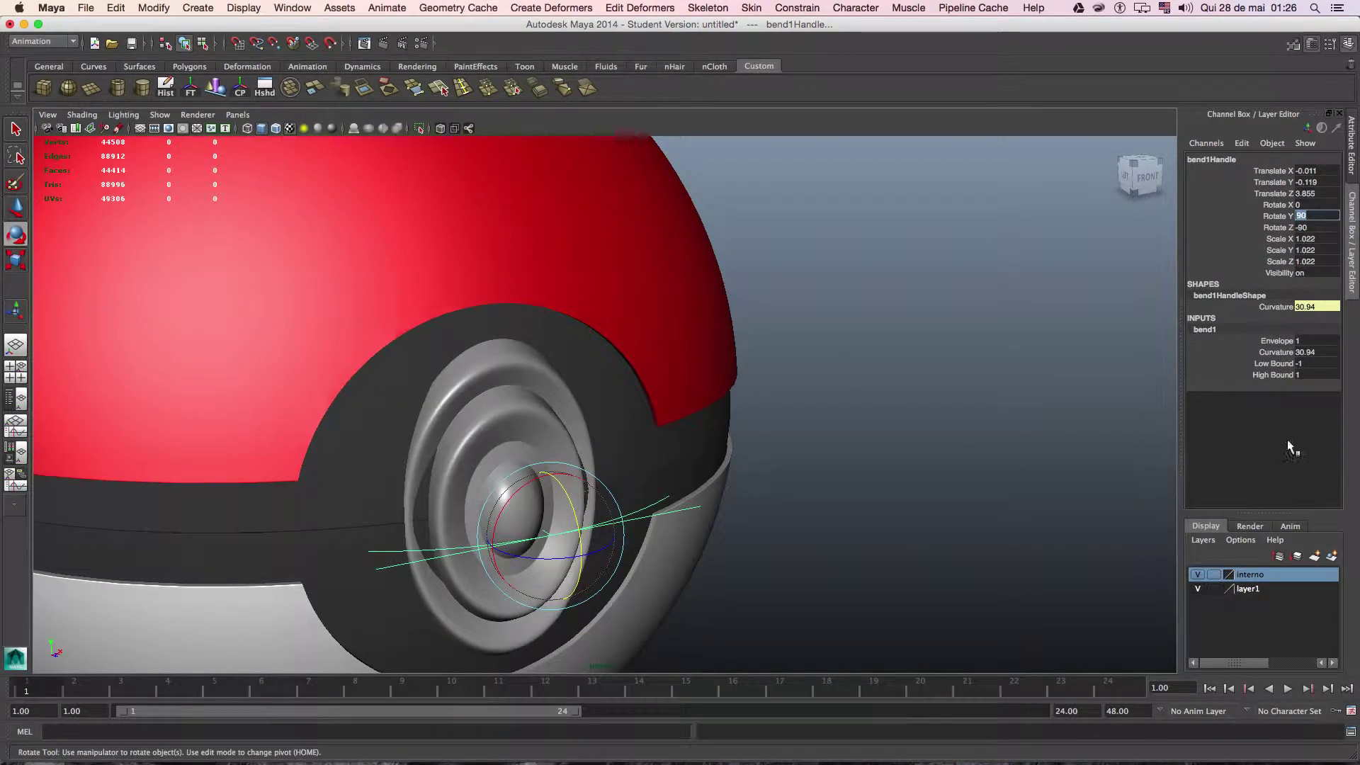
left_click(1275, 352)
left_click_drag(510, 476, 846, 475, "alt")
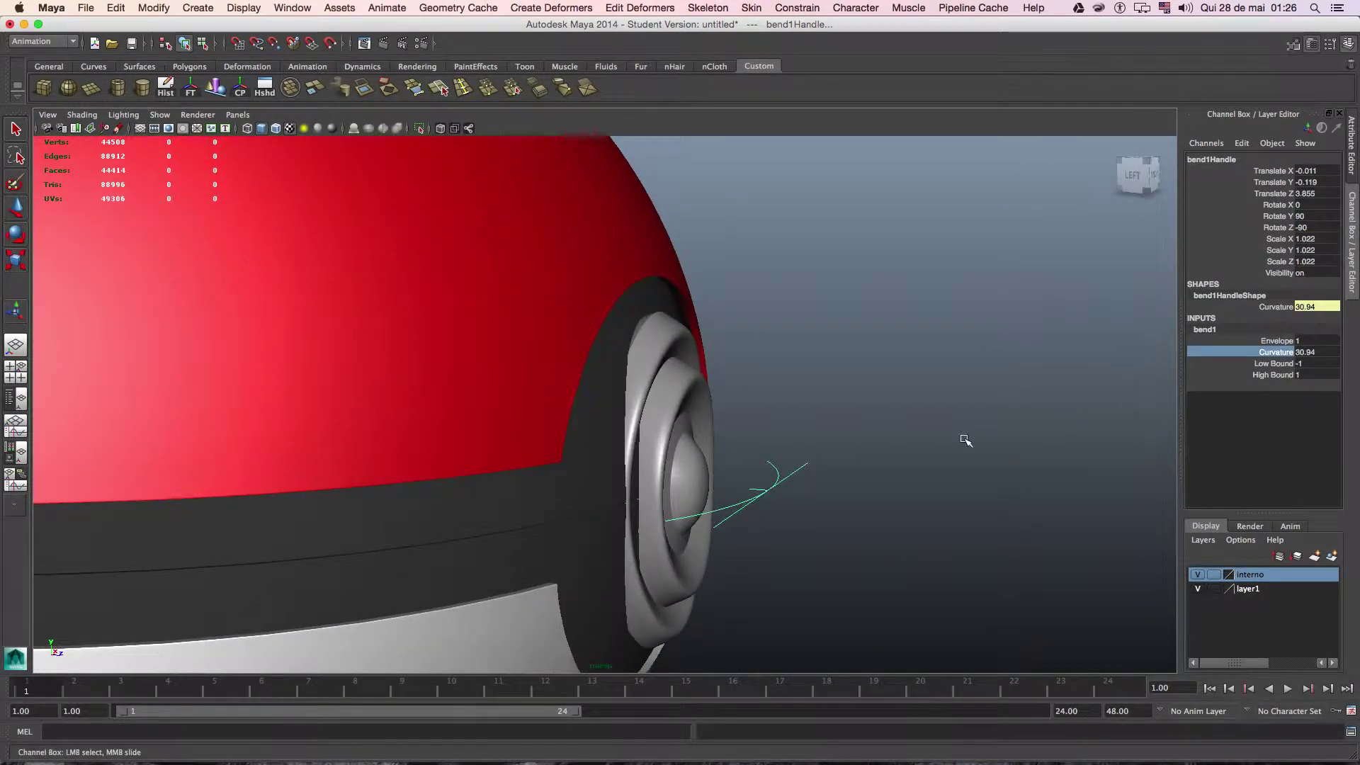
Set the bend1 Curvature to 2.292 and check the rim from the side.
middle_click_drag(960, 439, 945, 438)
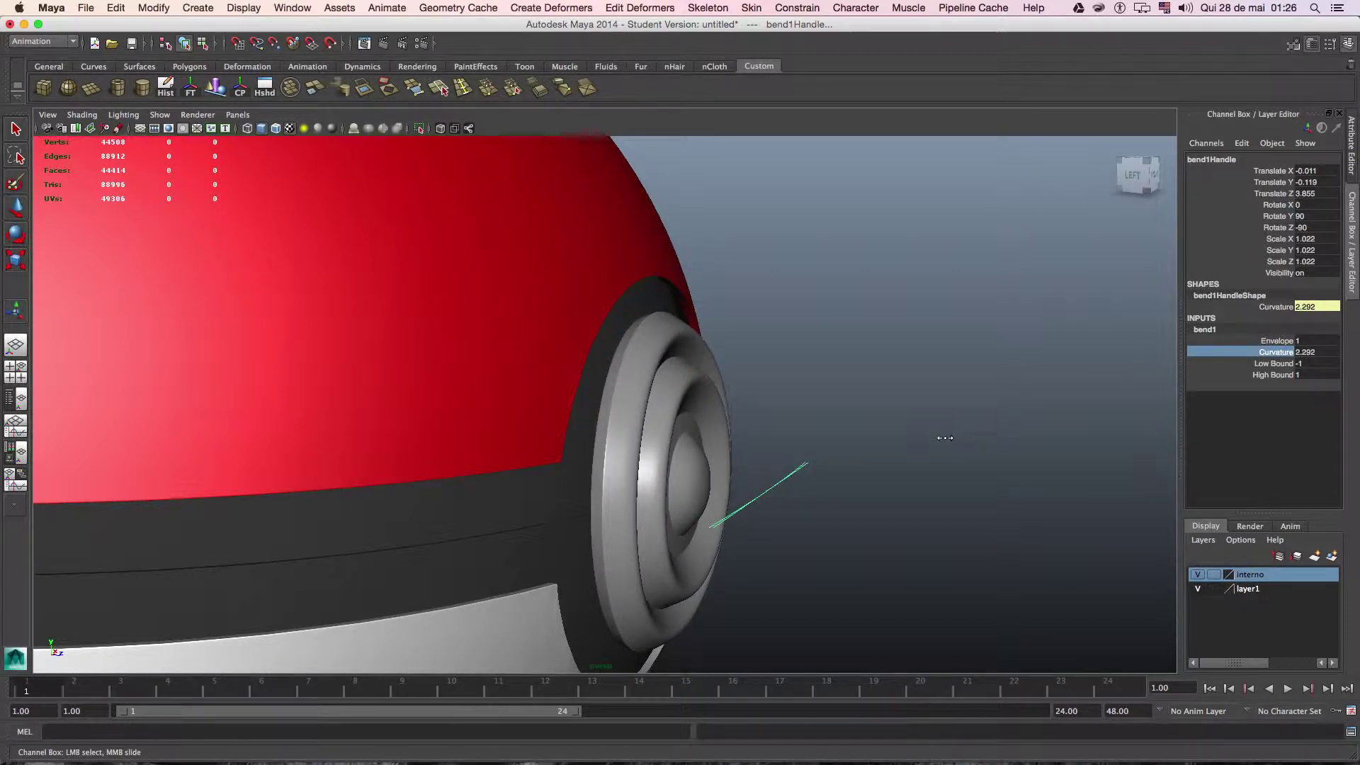
mouse_move(944, 438)
left_mouse_down("alt")
mouse_move(826, 443)
mouse_move(853, 443)
mouse_move(835, 450)
mouse_move(708, 418)
mouse_move(731, 415)
left_mouse_up("alt")
middle_click_drag(729, 413, 730, 413)
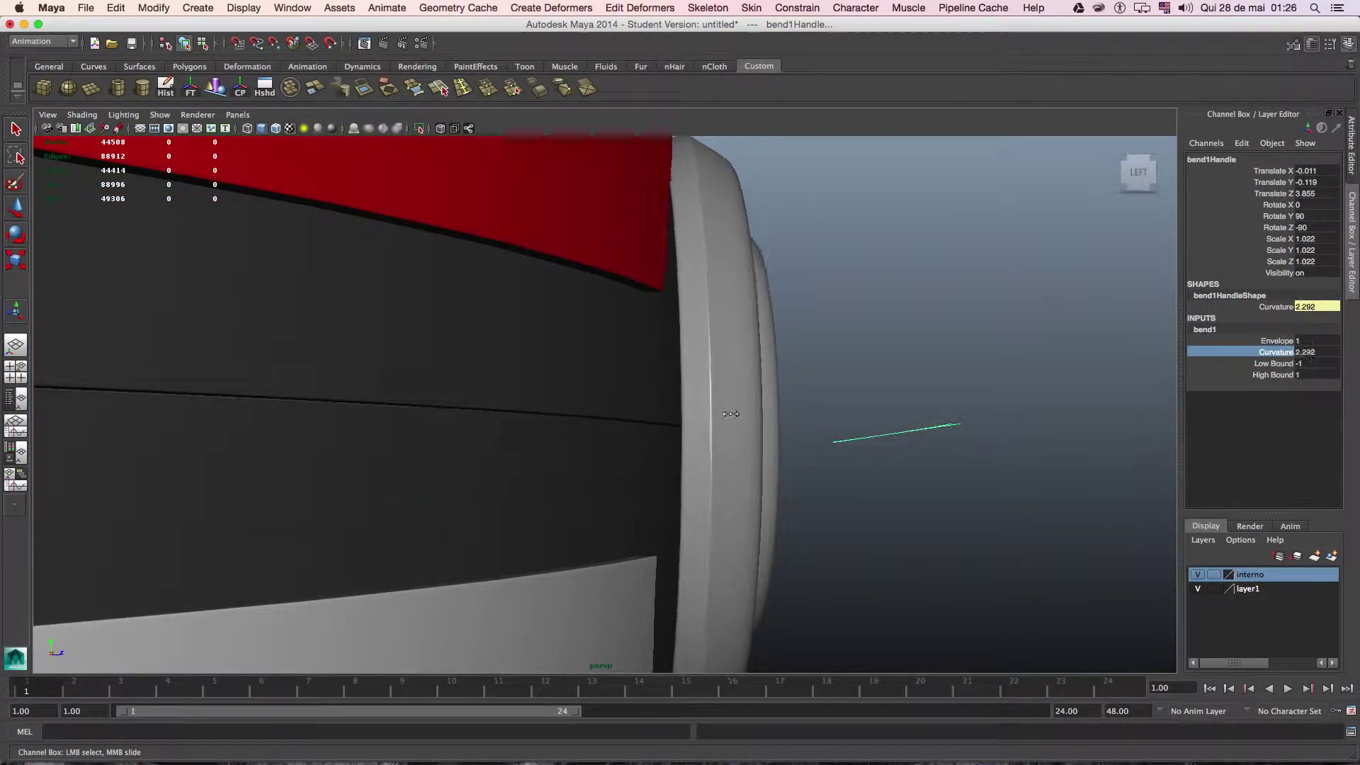
mouse_move(731, 417)
left_mouse_down("alt")
mouse_move(709, 429)
mouse_move(728, 434)
mouse_move(599, 424)
mouse_move(683, 428)
left_mouse_up("alt")
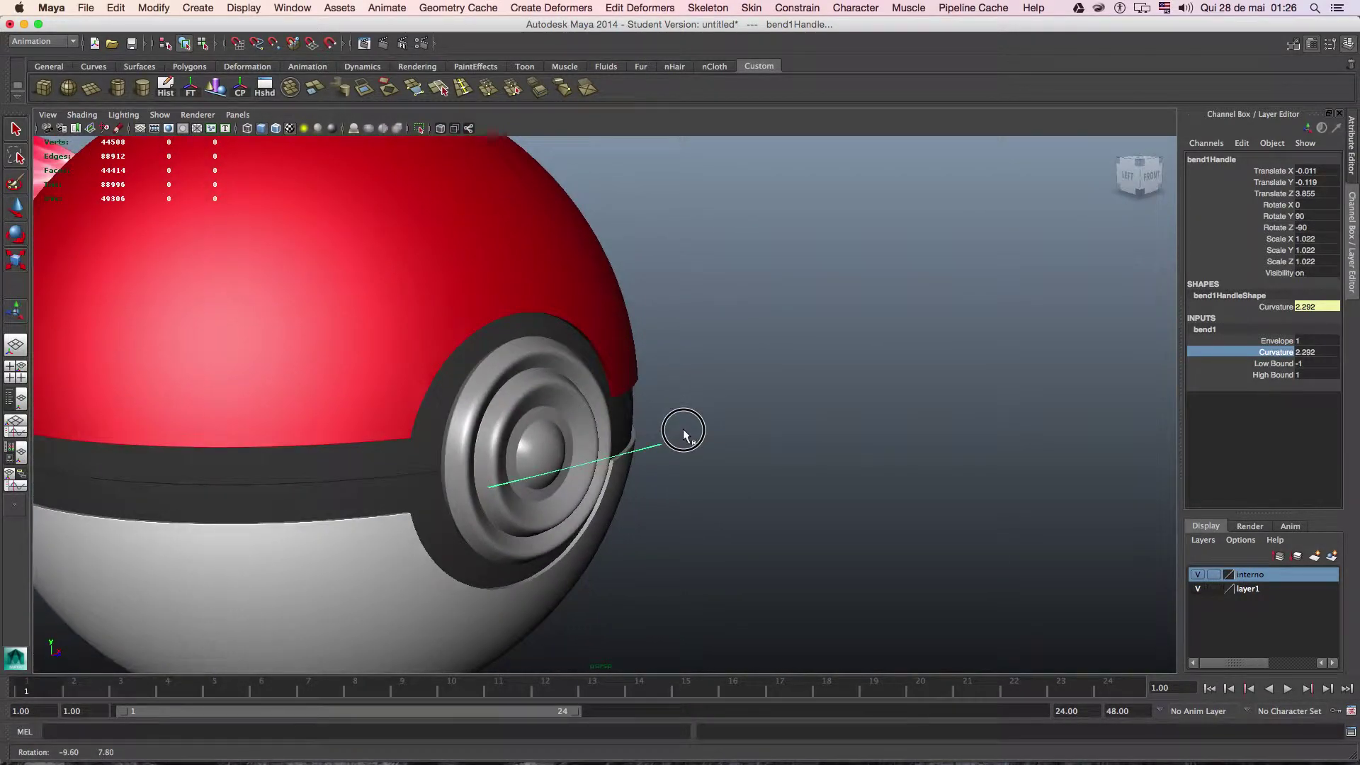
mouse_move(564, 380)
left_mouse_down("alt")
mouse_move(605, 324)
mouse_move(638, 370)
mouse_move(595, 434)
mouse_move(515, 440)
mouse_move(486, 394)
left_mouse_up("alt")
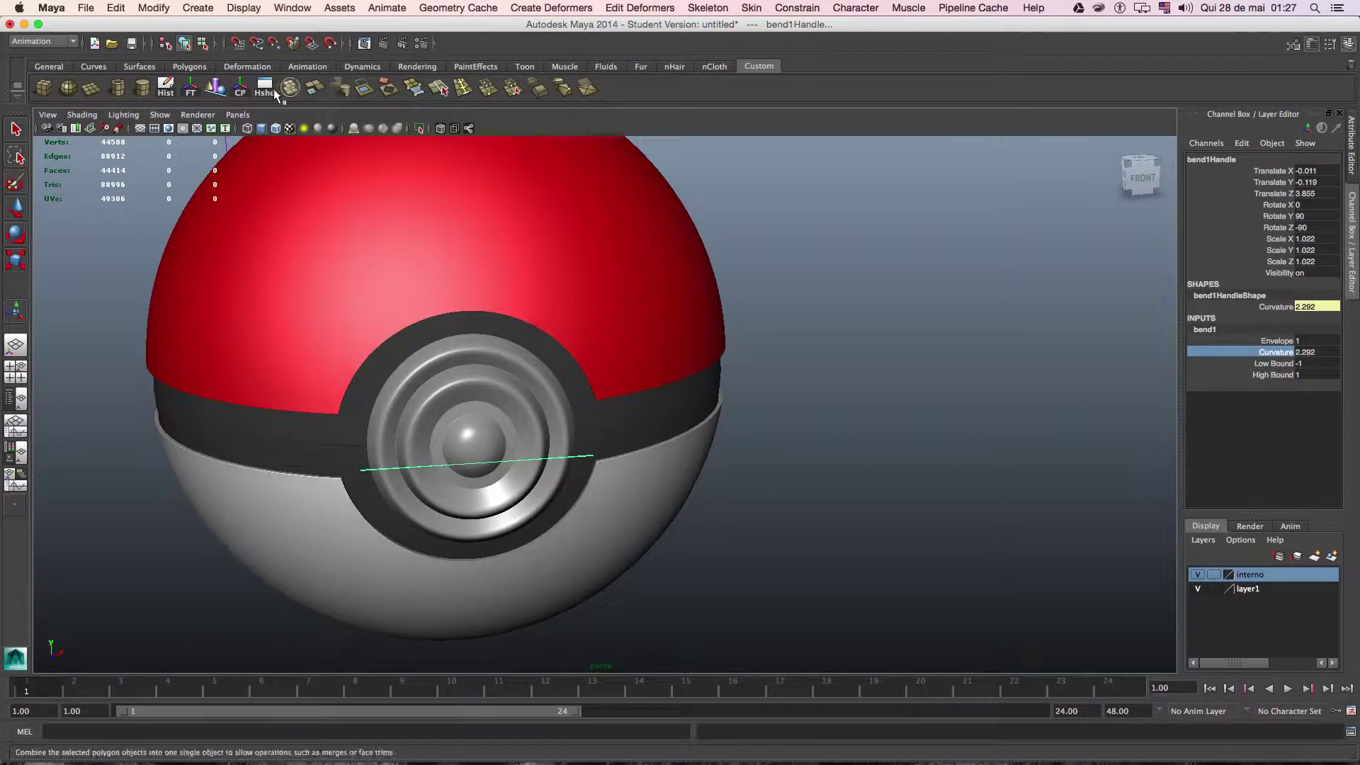
Delete history to bake the bend into the button and remove the deformer handle.
left_click(170, 90)
mouse_move(526, 303)
left_mouse_down("alt")
mouse_move(522, 379)
mouse_move(571, 340)
left_mouse_up("alt")
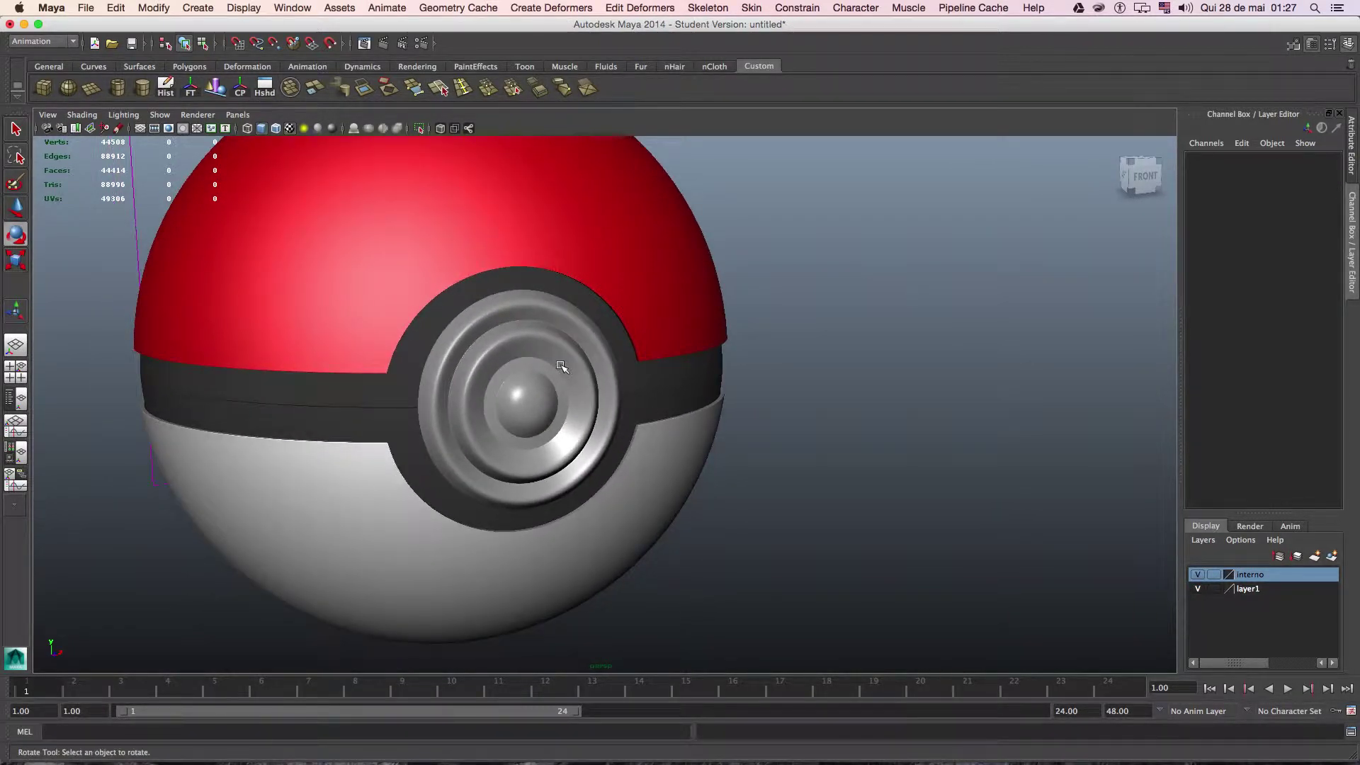
scroll(559, 367, "up", 4)
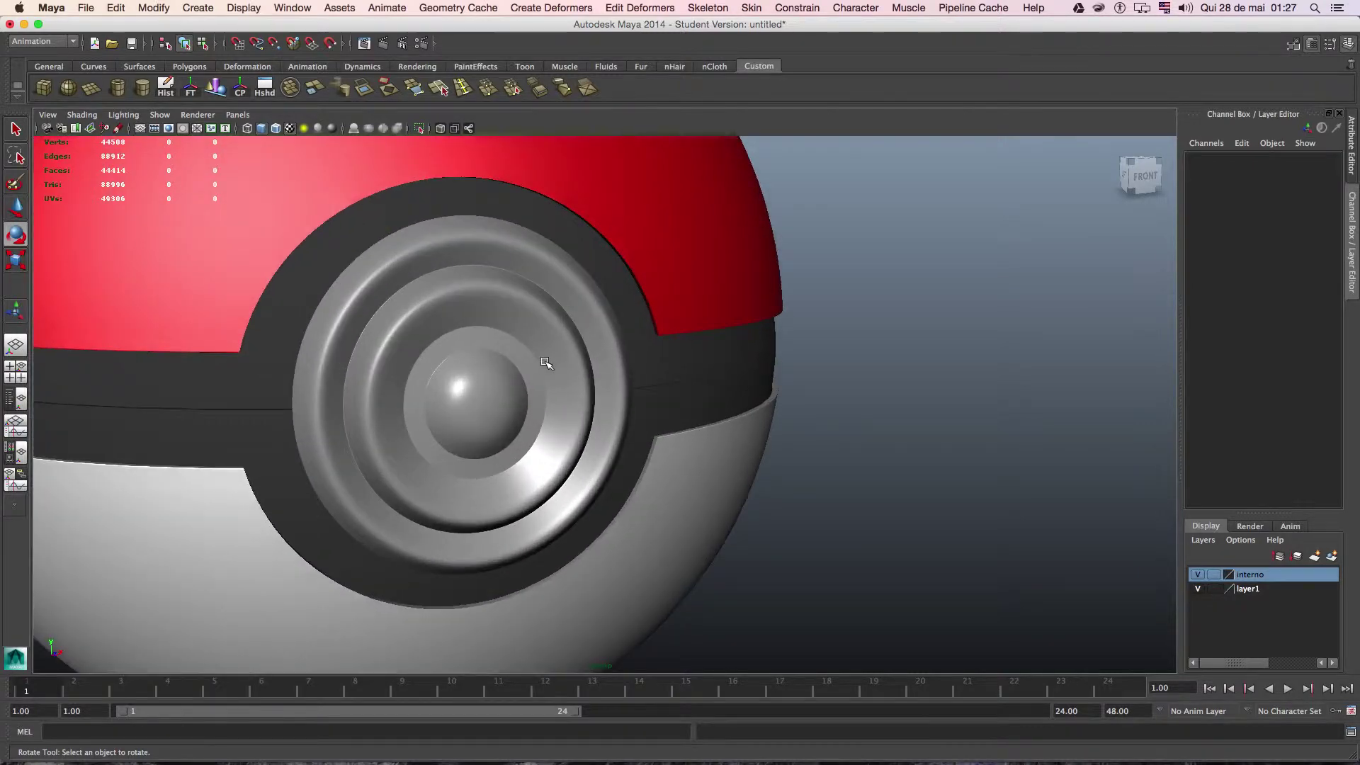
scroll(546, 367, "up", 3)
Select the button cylinder, turn off smooth preview, and switch it to face selection.
left_click(386, 344)
left_click_drag(386, 344, 357, 340, "alt")
key("1")
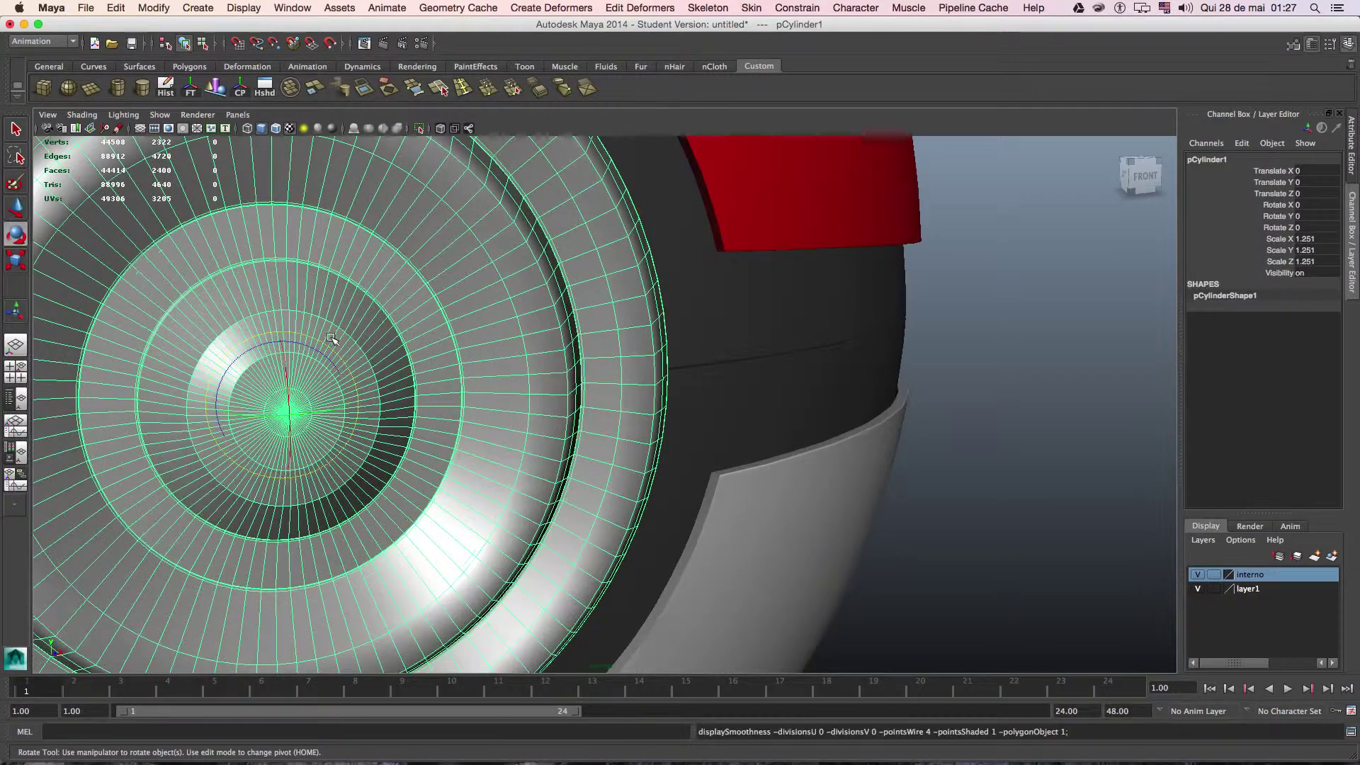
scroll(389, 310, "up", 3)
scroll(376, 316, "up", 3)
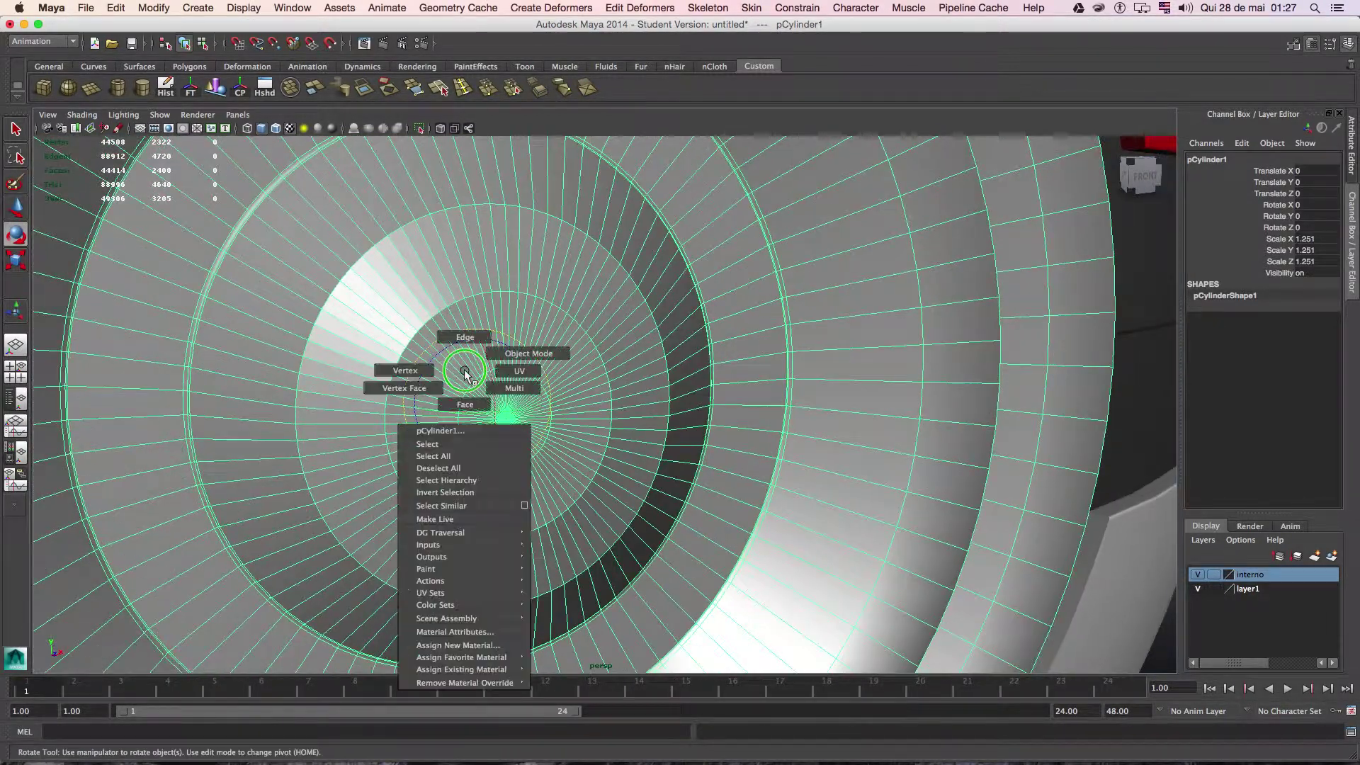
right_click_drag(464, 372, 466, 399)
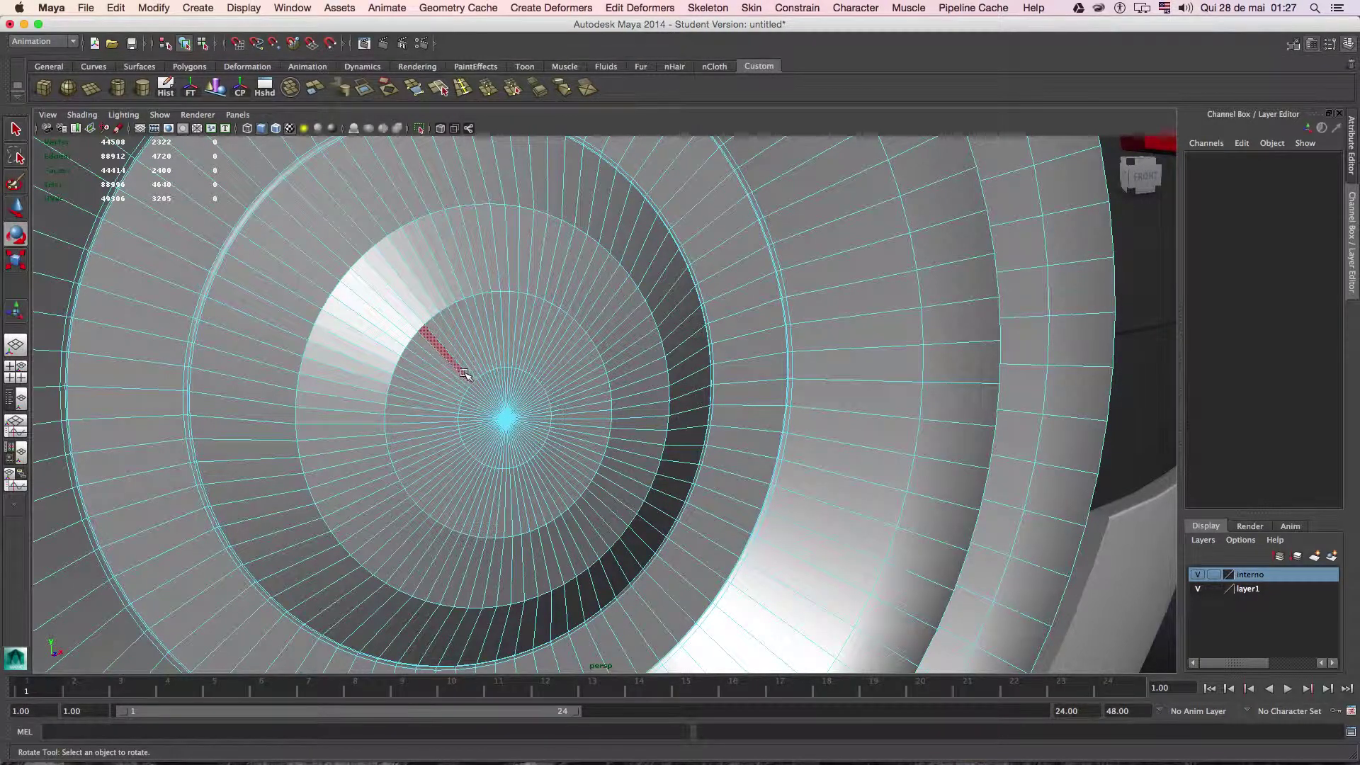
key("space")
key("space")
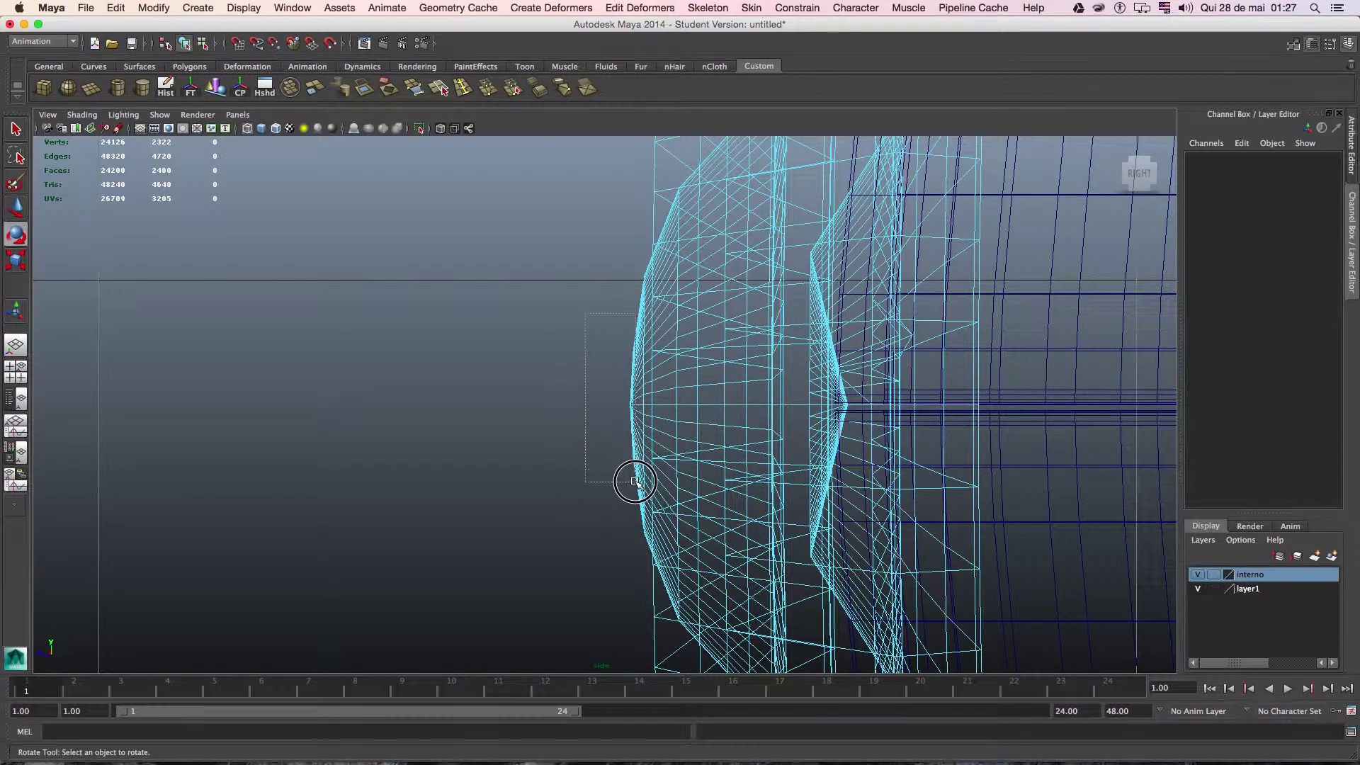
left_click_drag(635, 483, 635, 484)
key("space")
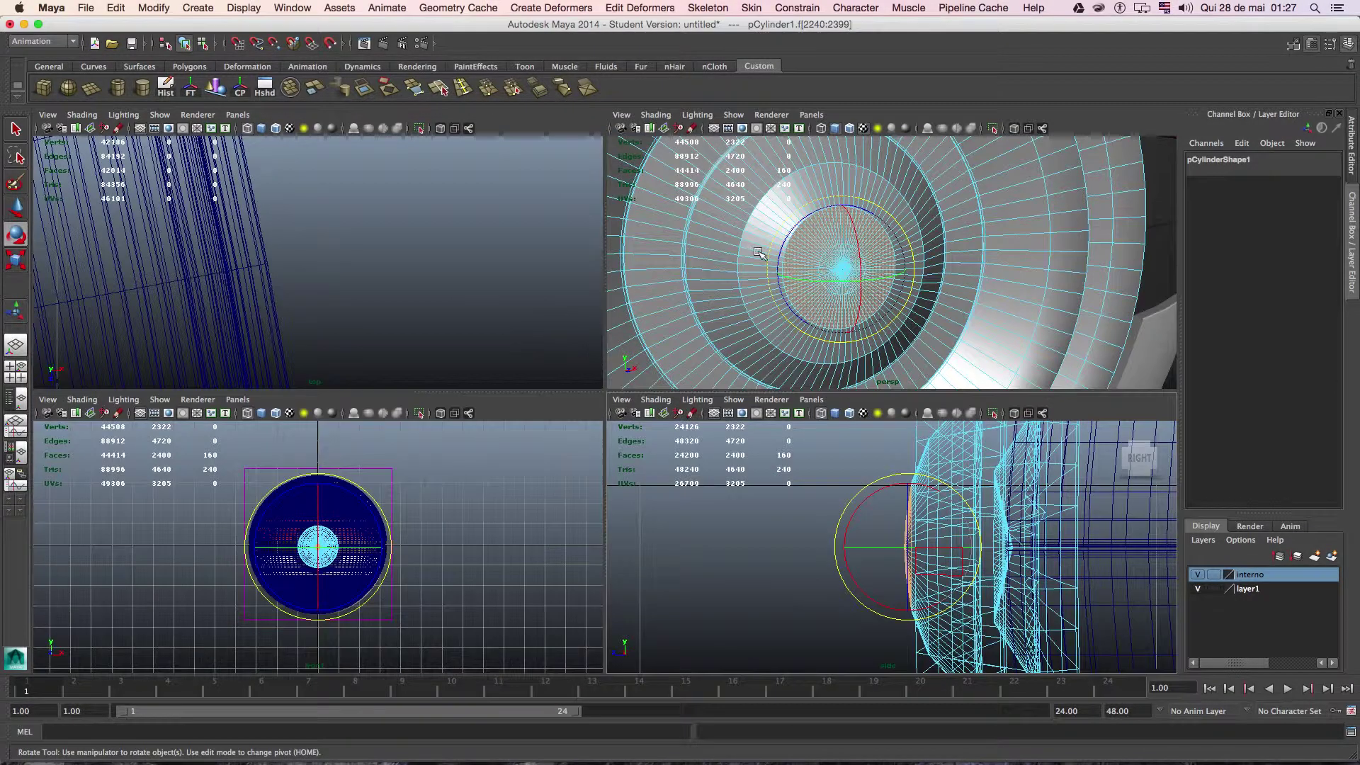
key("space")
Select several face rings on the button's centre by double-clicking them.
left_click_drag(734, 272, 545, 311, "alt")
left_click(539, 325, "shift")
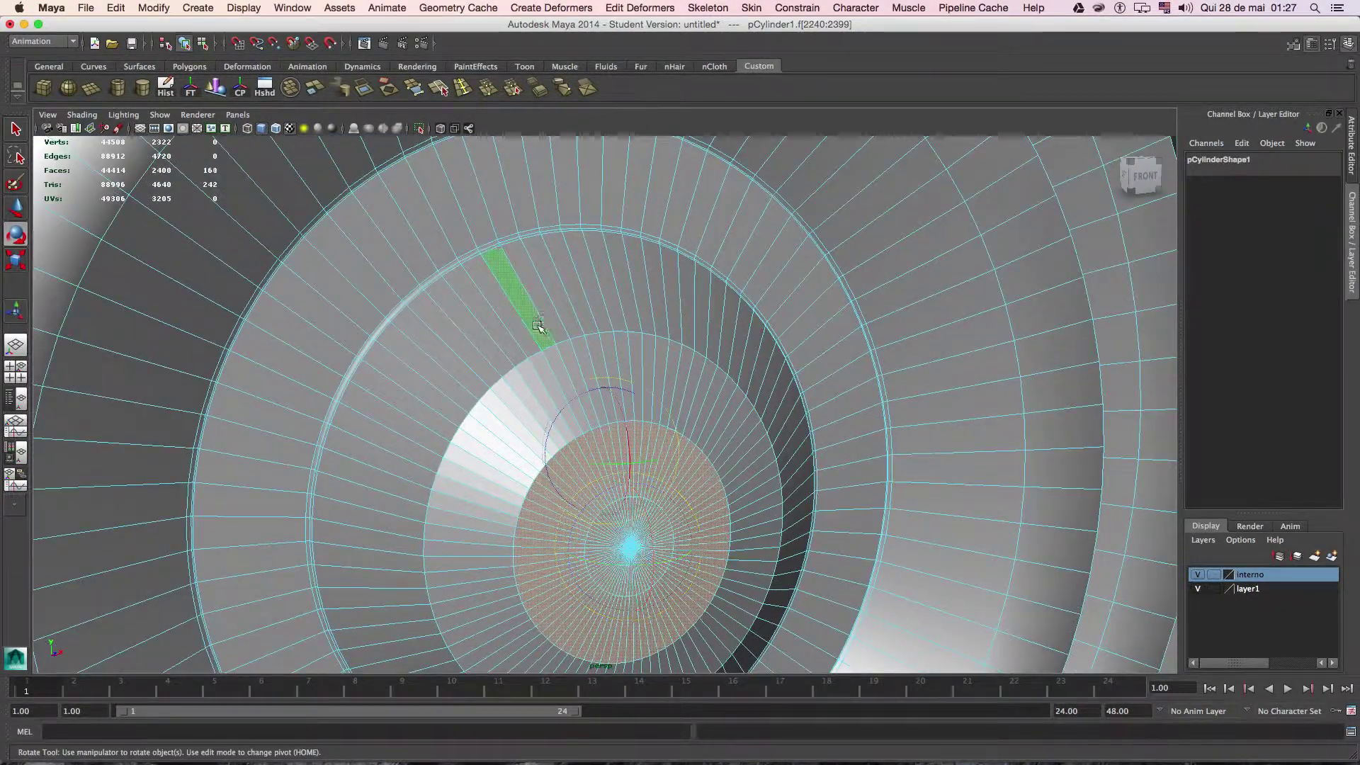
double_click(539, 326, "shift")
right_click_drag(538, 326, 636, 511, "alt")
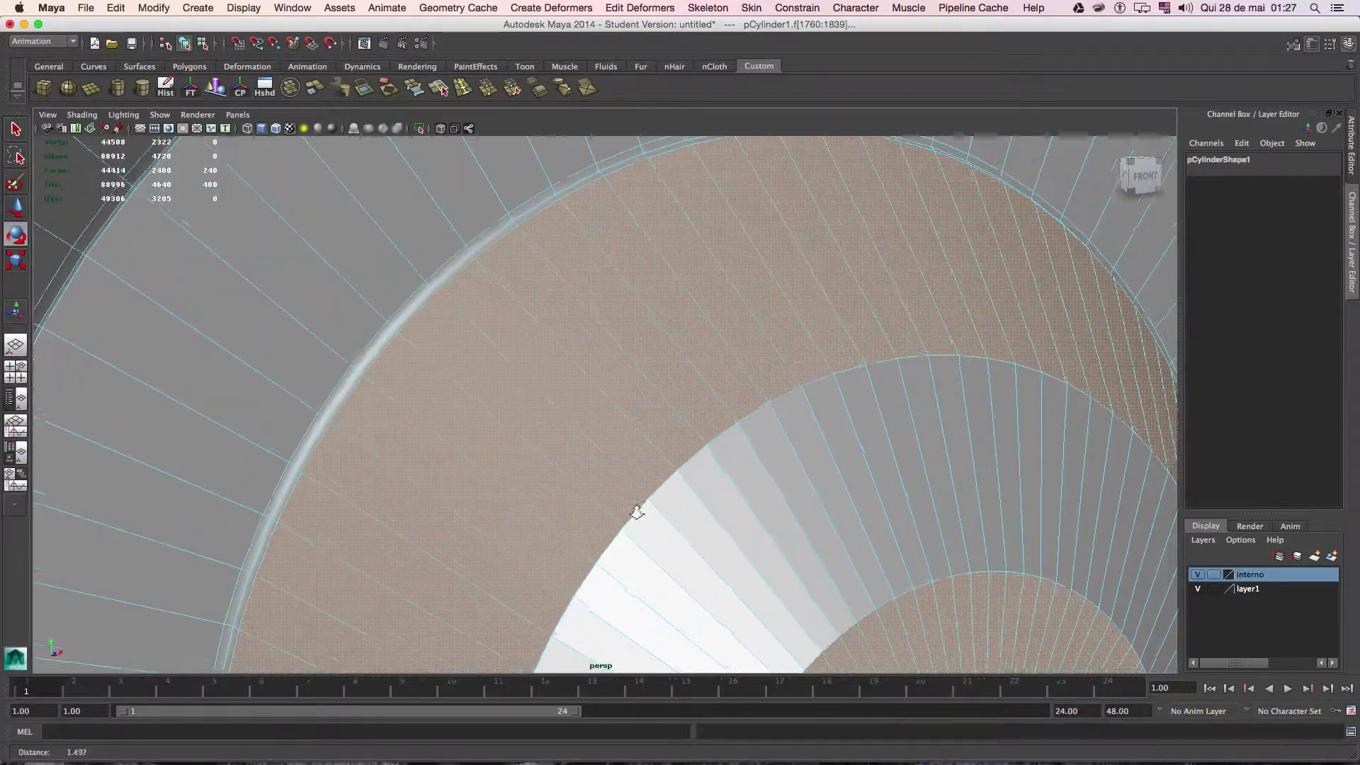
double_click(489, 236, "shift")
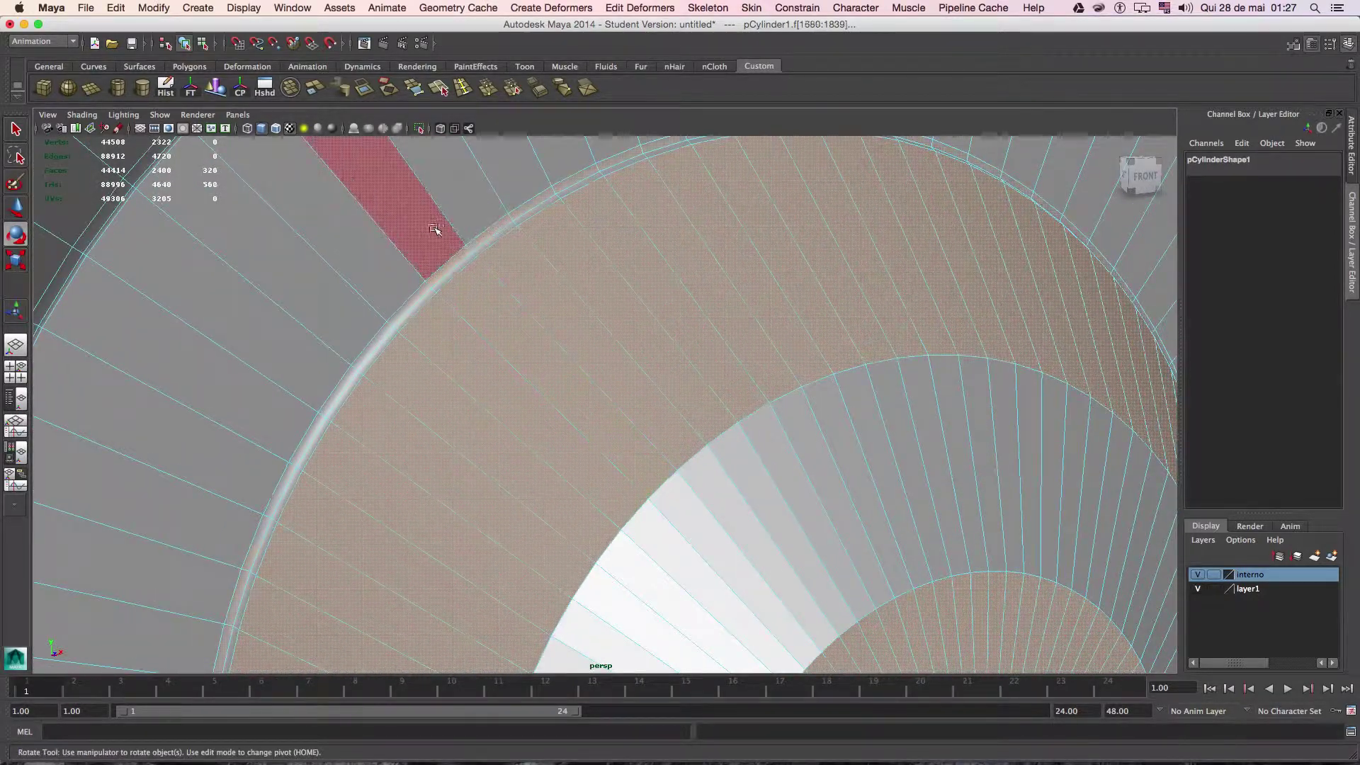
right_click_drag(409, 243, 517, 322, "alt")
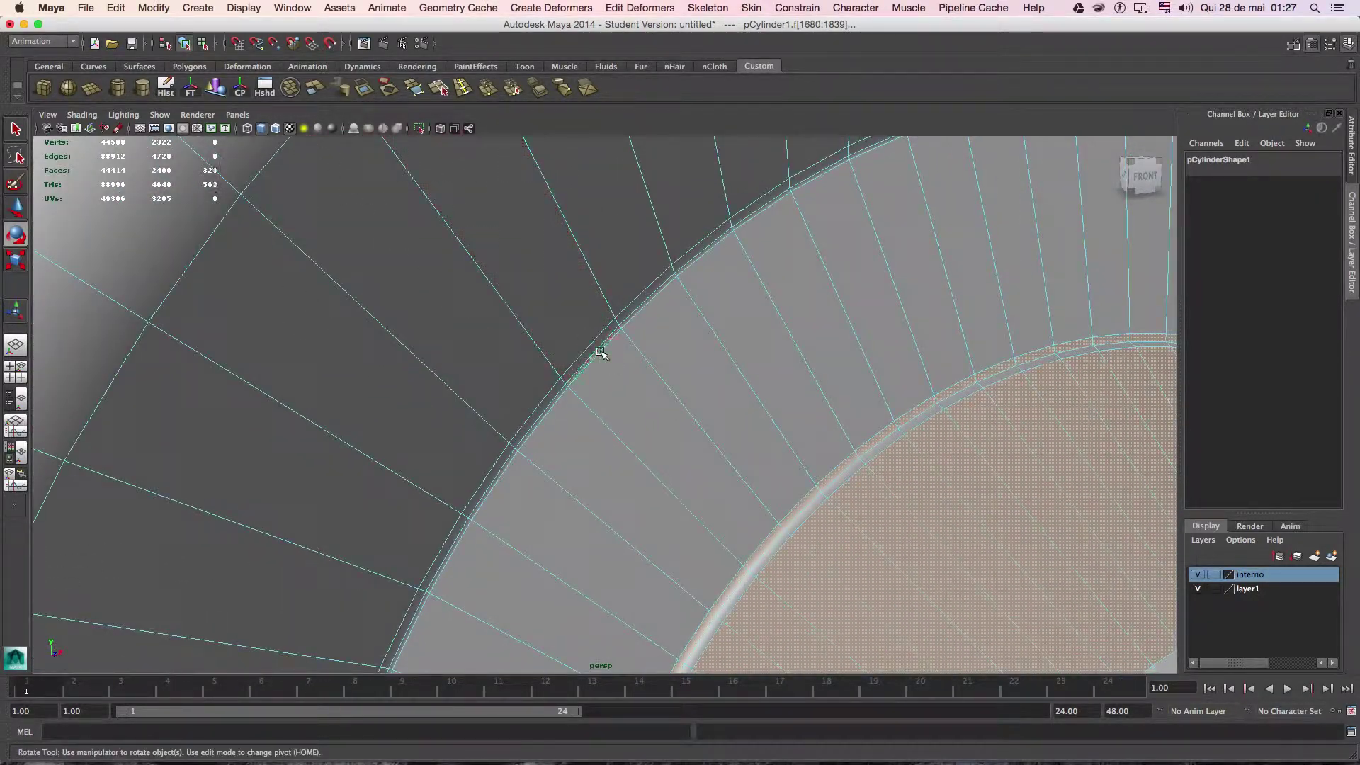
left_click(623, 319)
double_click(634, 303)
key("3")
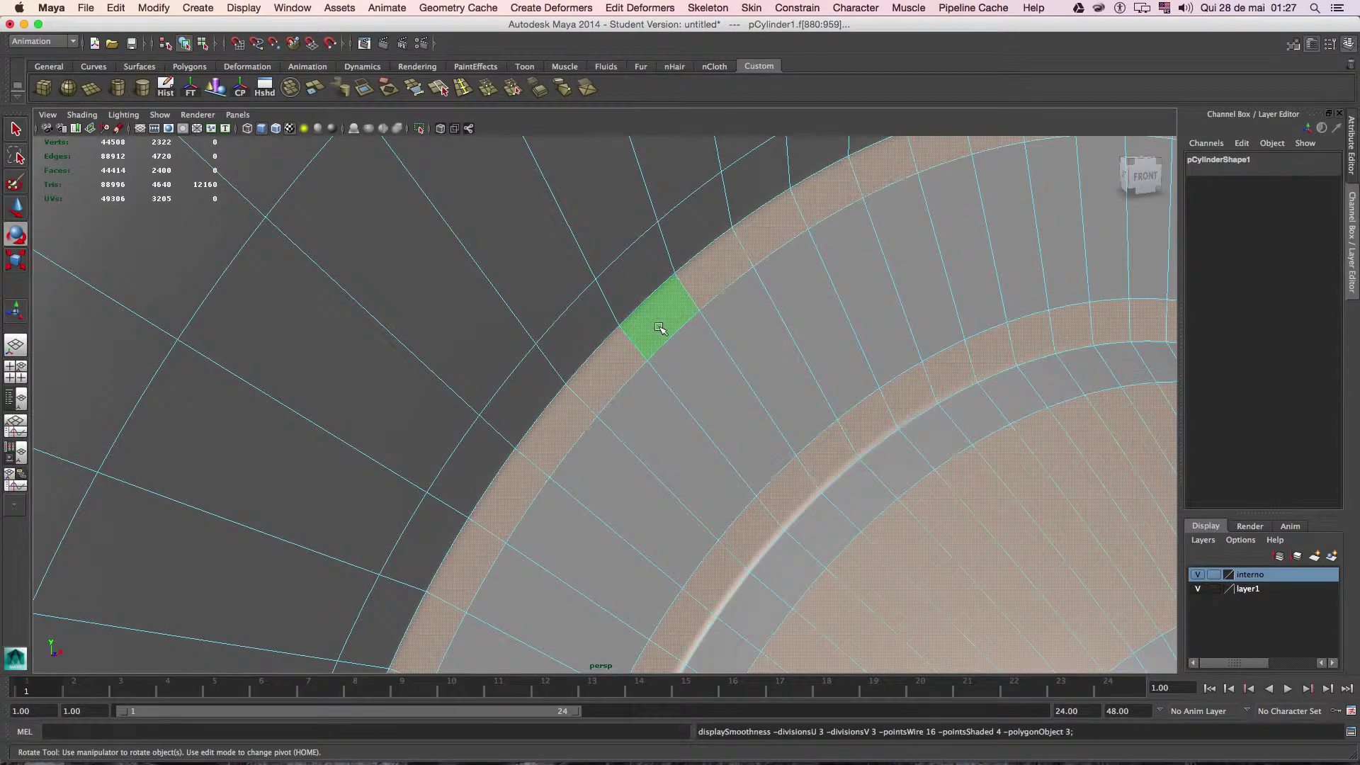
right_click_drag(685, 324, 621, 270, "alt")
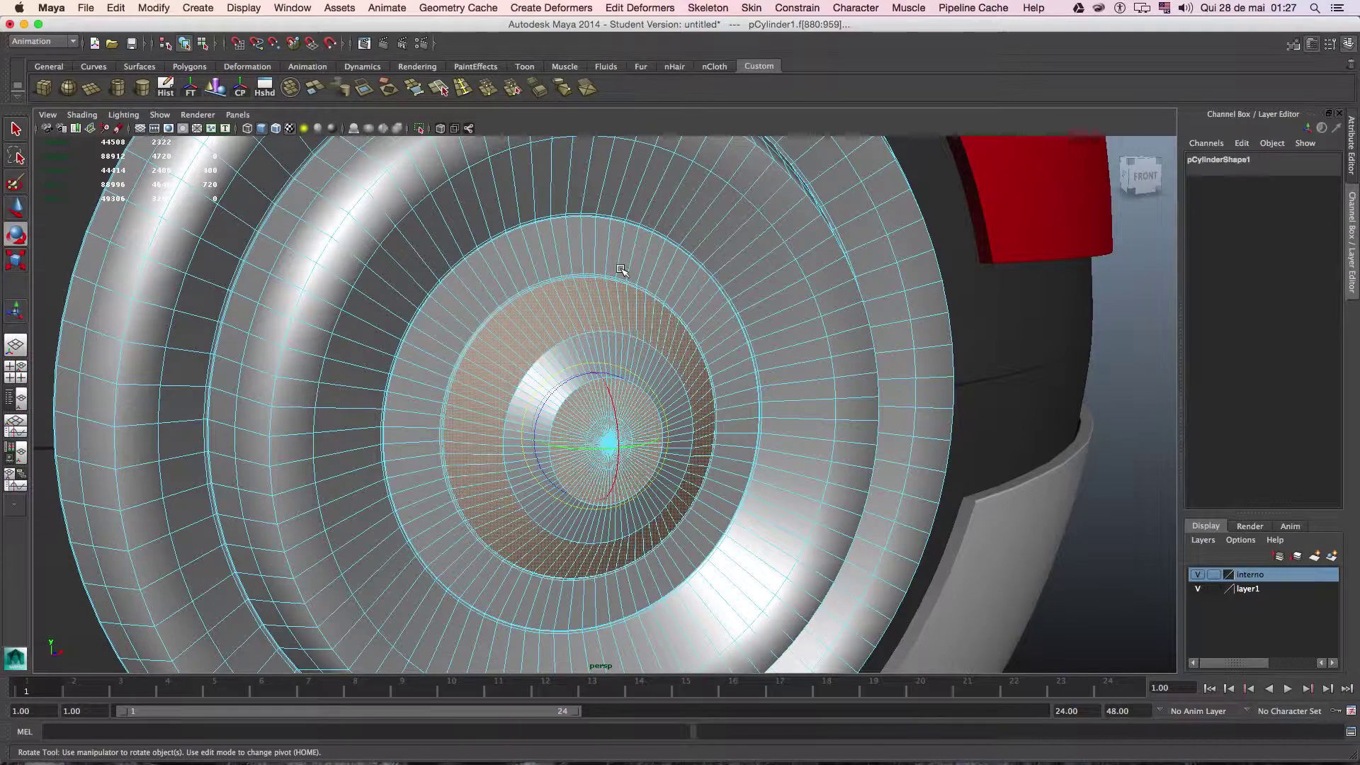
Refine the face-ring selection and assign it a new Phong E material.
left_click(616, 270, "shift")
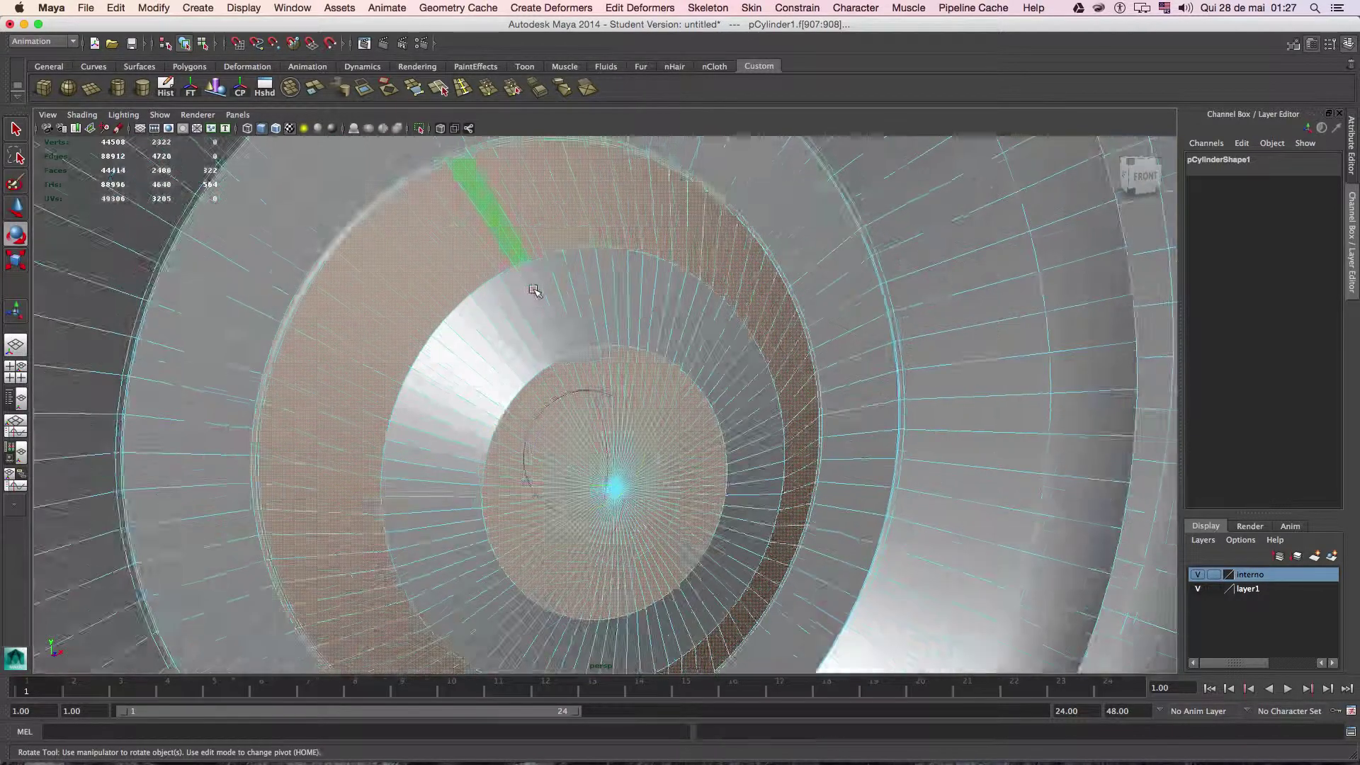
right_click_drag(616, 270, 589, 344, "alt")
scroll(565, 333, "up", 1)
key("3")
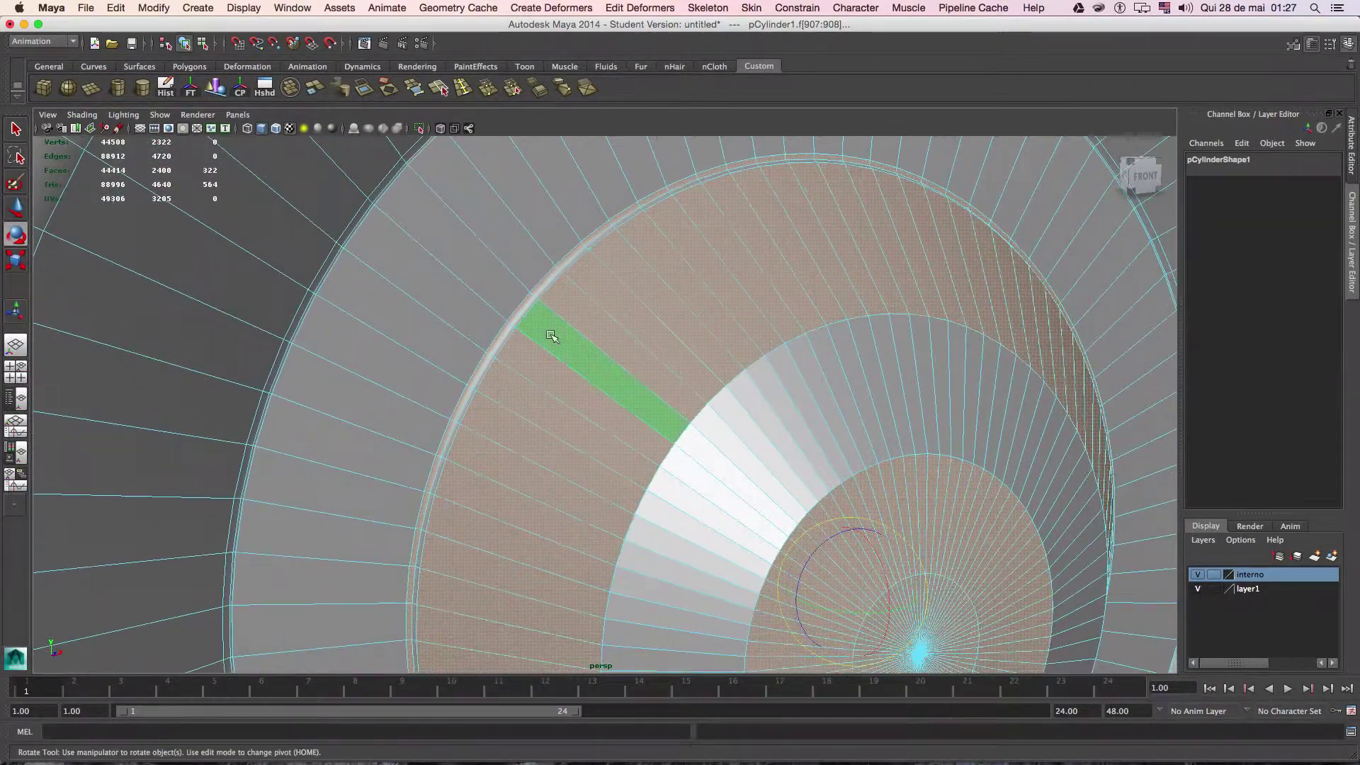
scroll(550, 328, "up", 2)
scroll(552, 336, "up", 2)
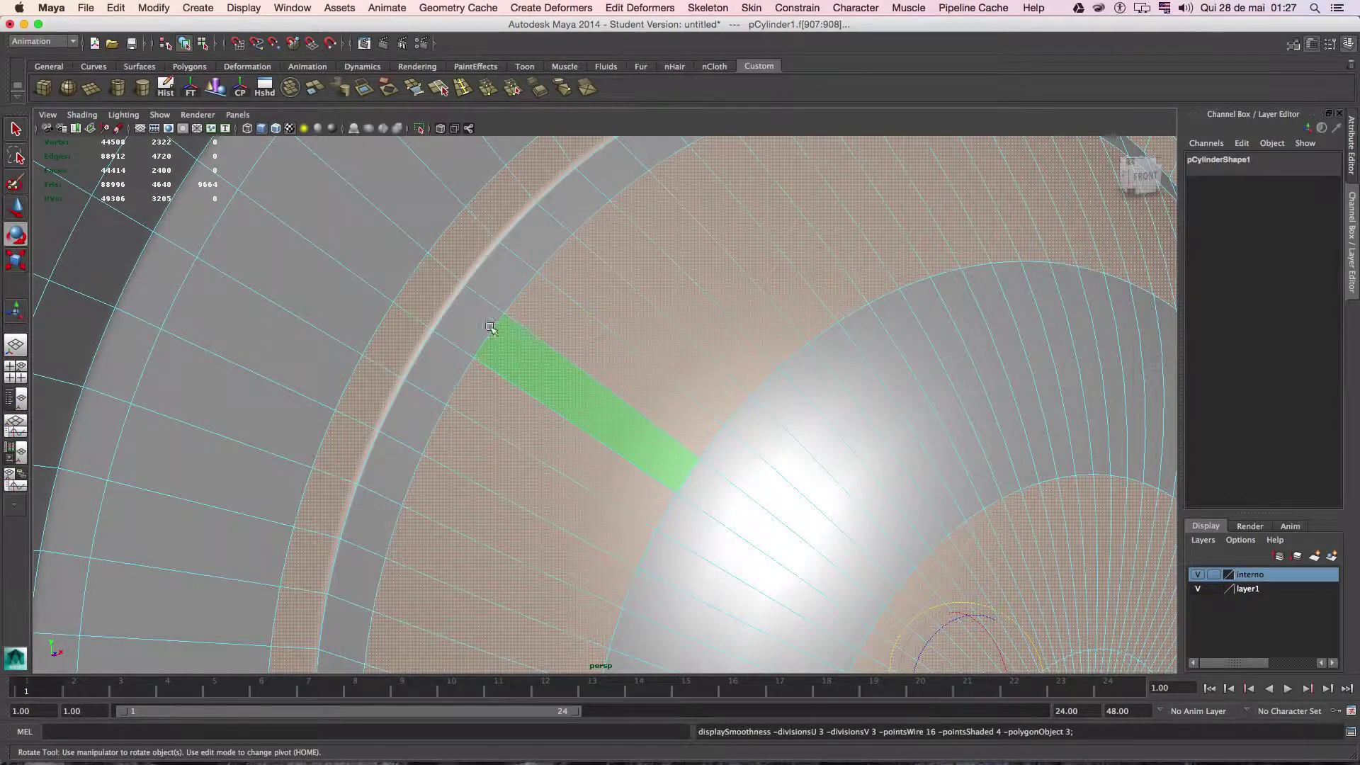
double_click(417, 306, "ctrl")
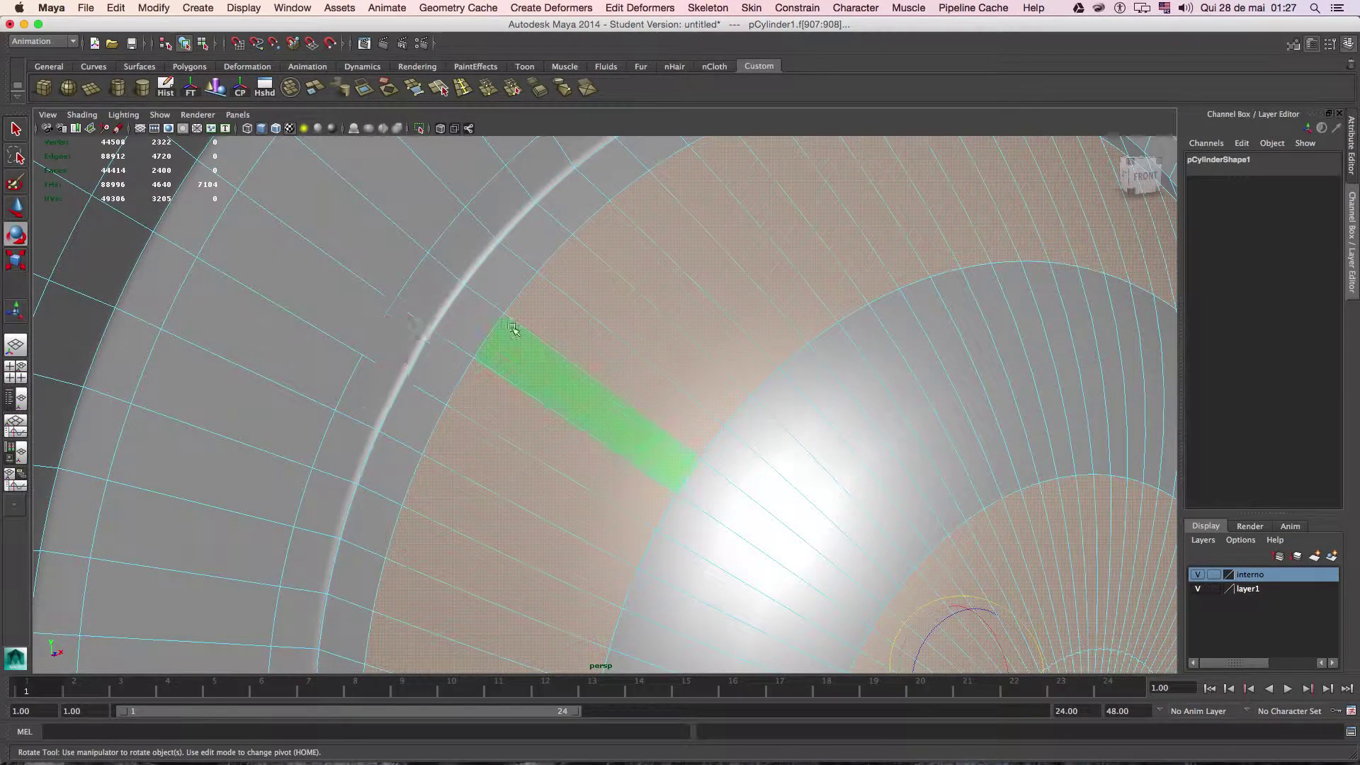
scroll(522, 332, "down", 4)
double_click(518, 270, "ctrl")
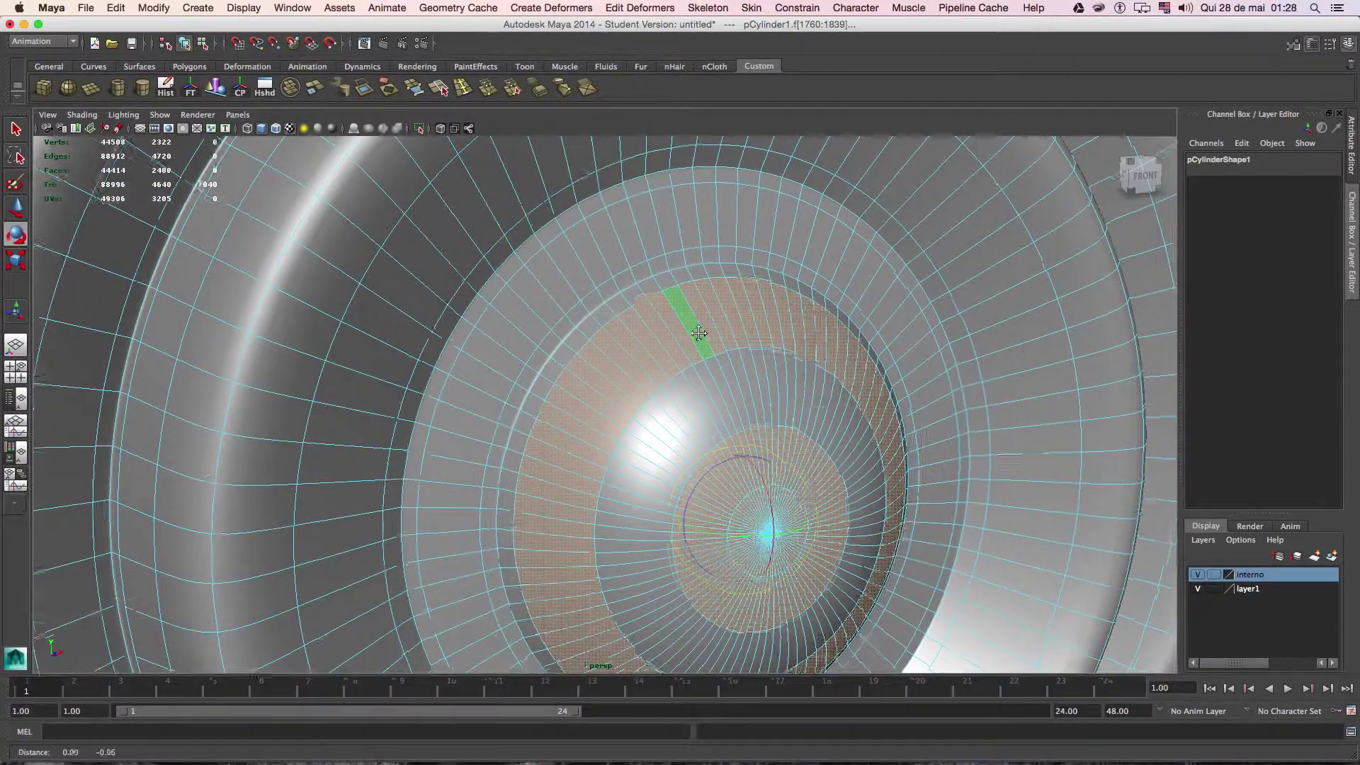
middle_click_drag(519, 269, 573, 290, "alt")
mouse_move(507, 259)
right_mouse_down()
mouse_move(548, 550)
mouse_move(616, 594)
right_mouse_up()
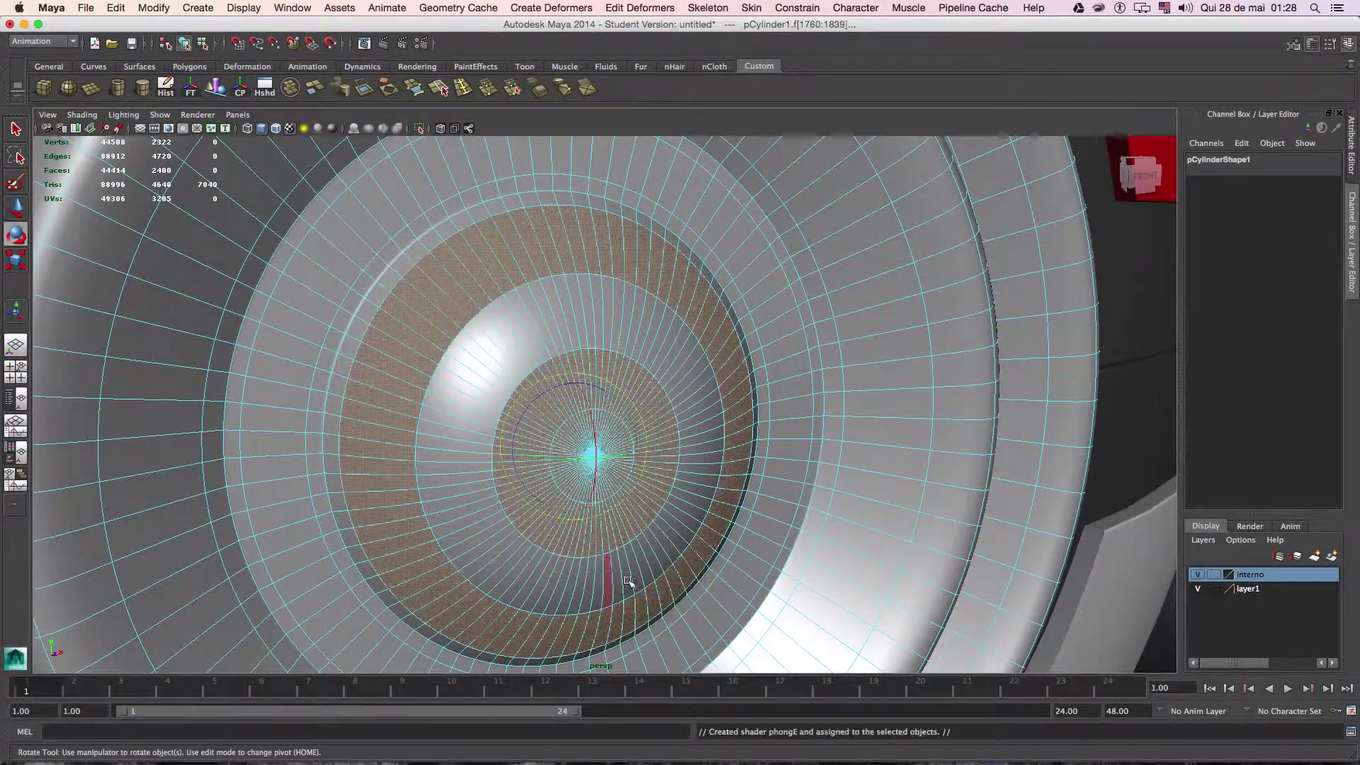
Set the phongE1 material colour to red.
key("ctrl+a")
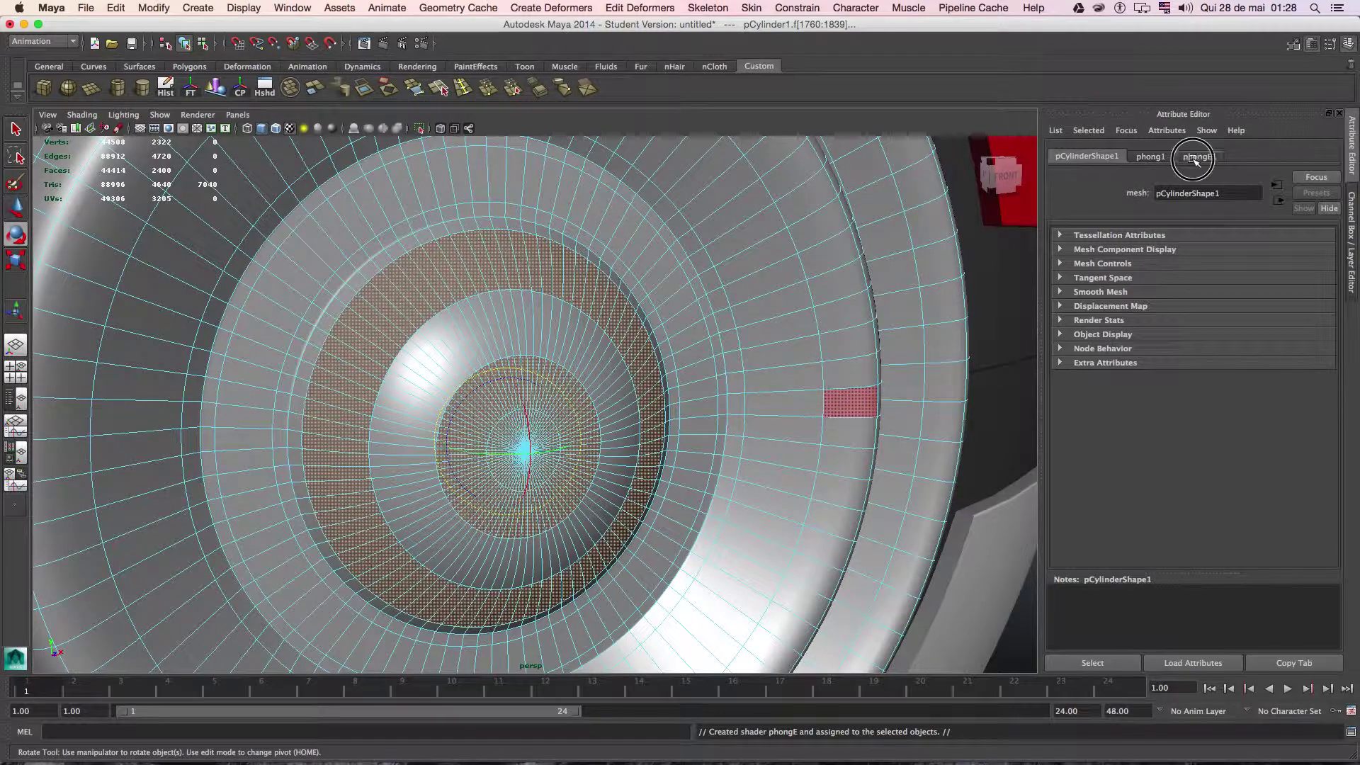
left_click(1194, 158)
left_click(1184, 314)
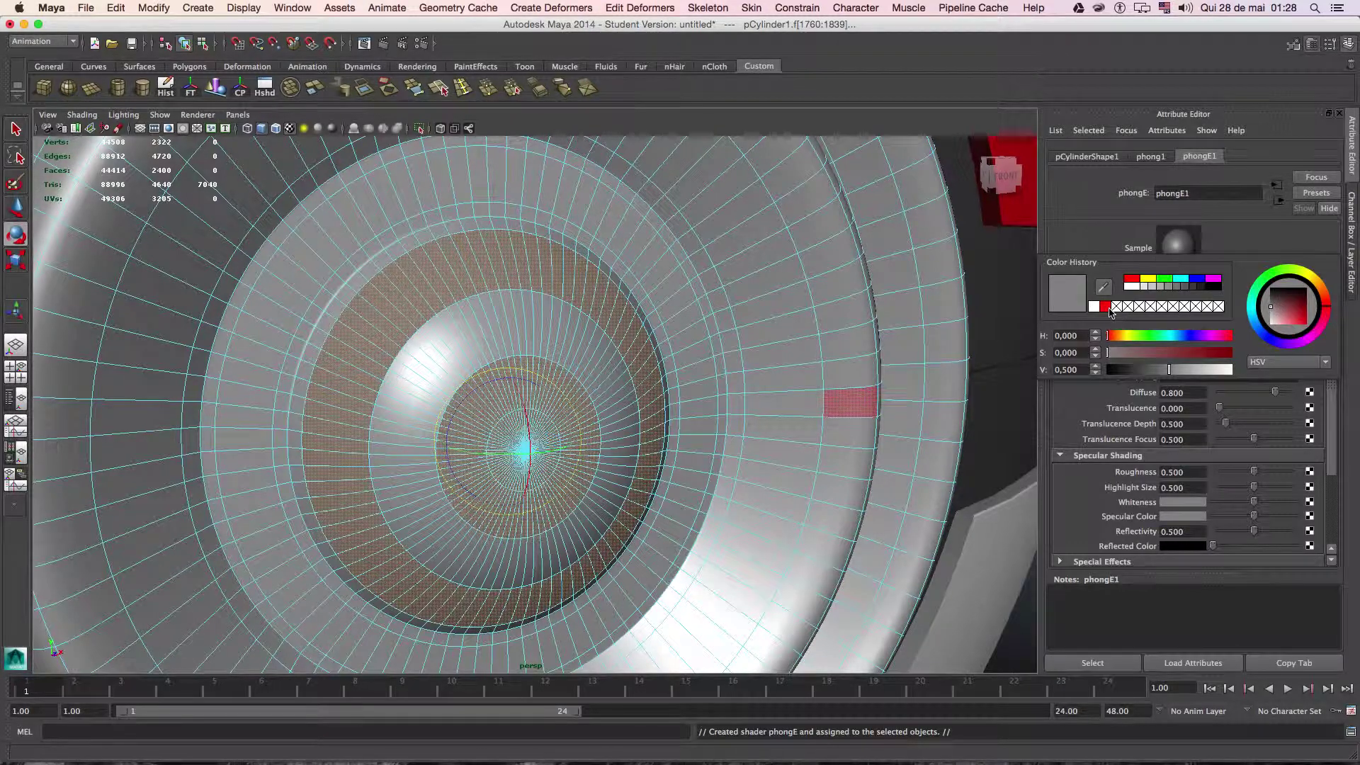
left_click(1109, 310)
Assign phongE1 to the middle ring and another neighbouring face ring of the button.
left_click(467, 348)
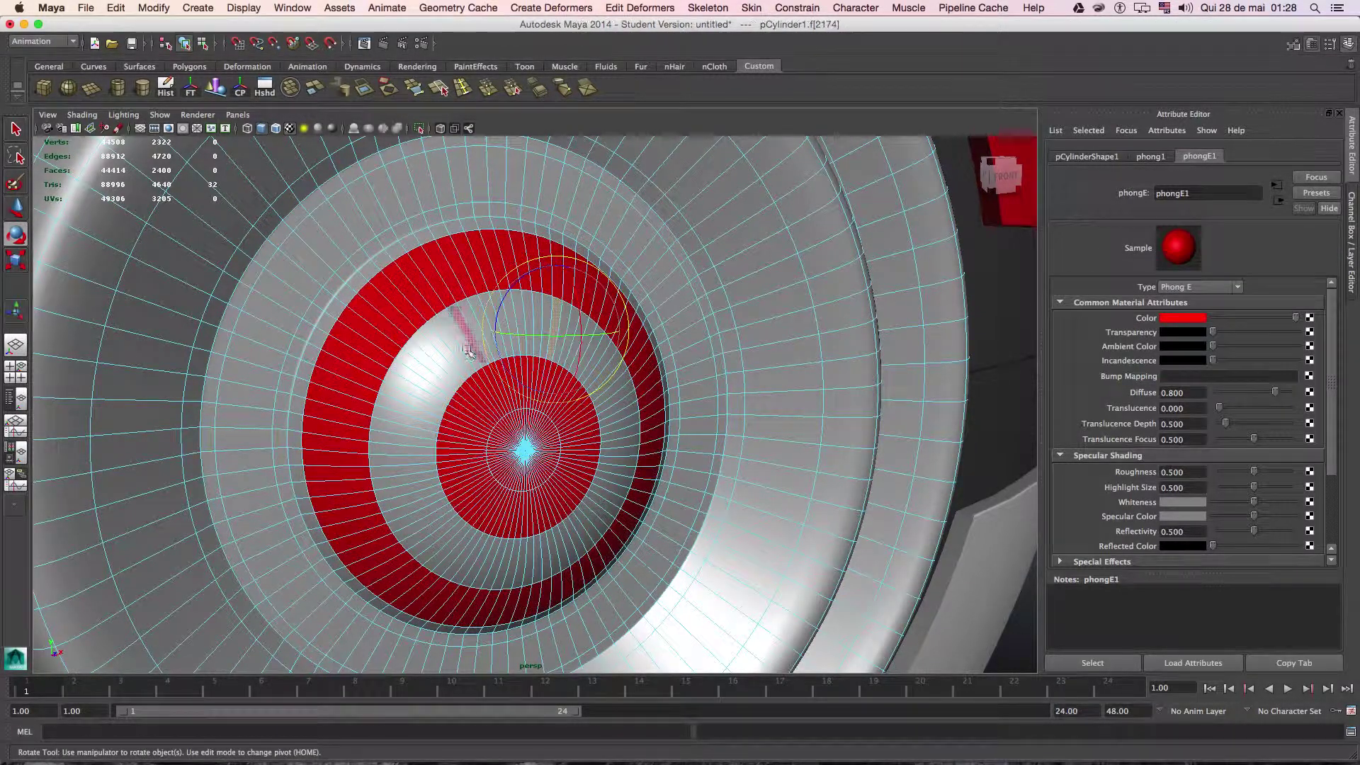
key("q")
double_click(458, 356)
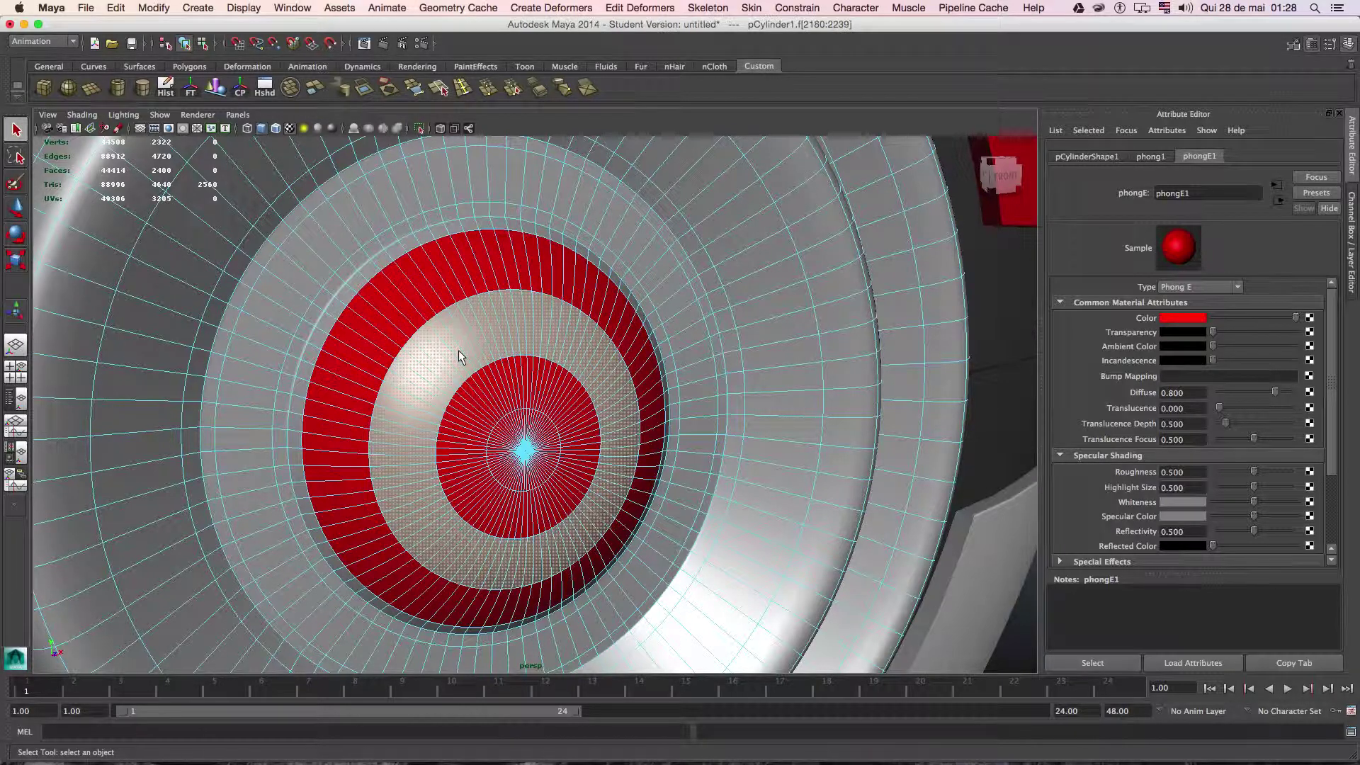
mouse_move(505, 330)
right_mouse_down()
mouse_move(611, 656)
mouse_move(605, 688)
right_mouse_up()
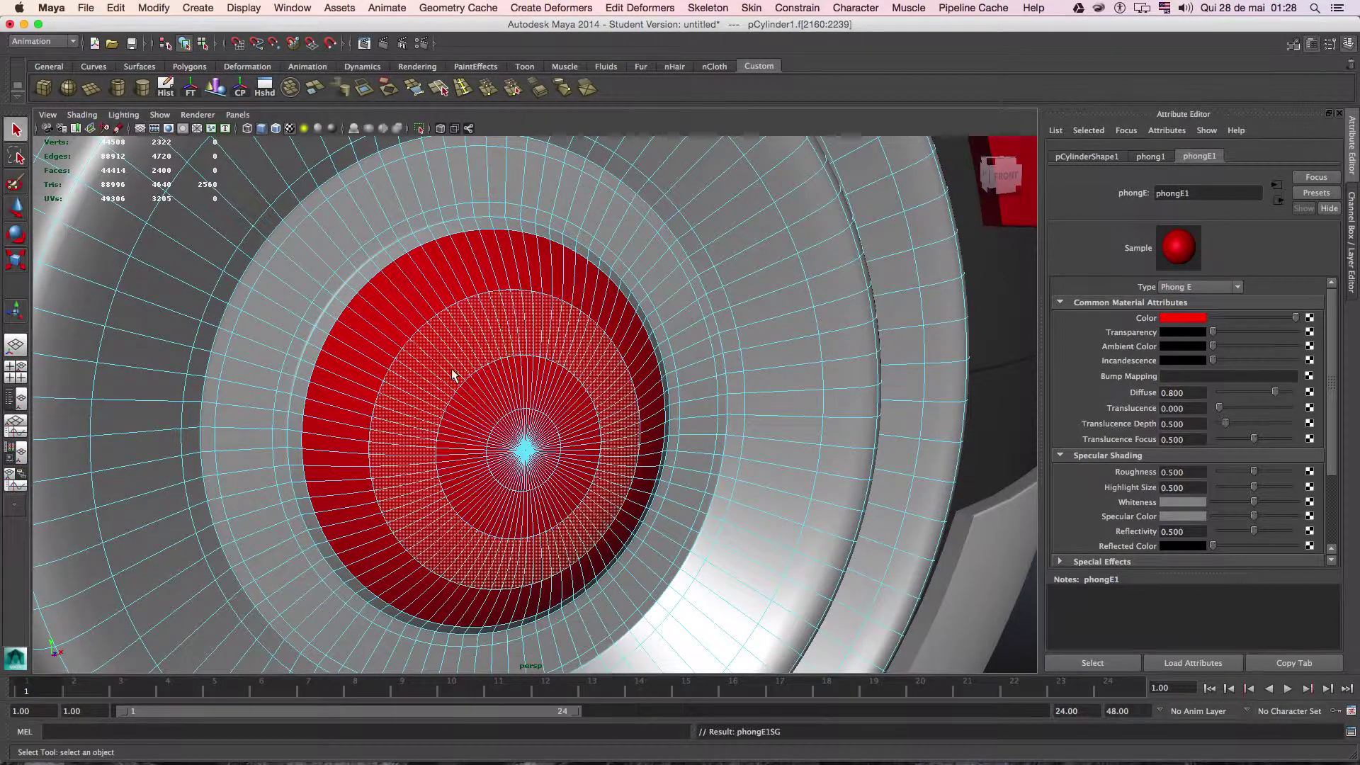
double_click(345, 296)
mouse_move(346, 290)
right_mouse_down()
mouse_move(385, 587)
mouse_move(450, 638)
right_mouse_up()
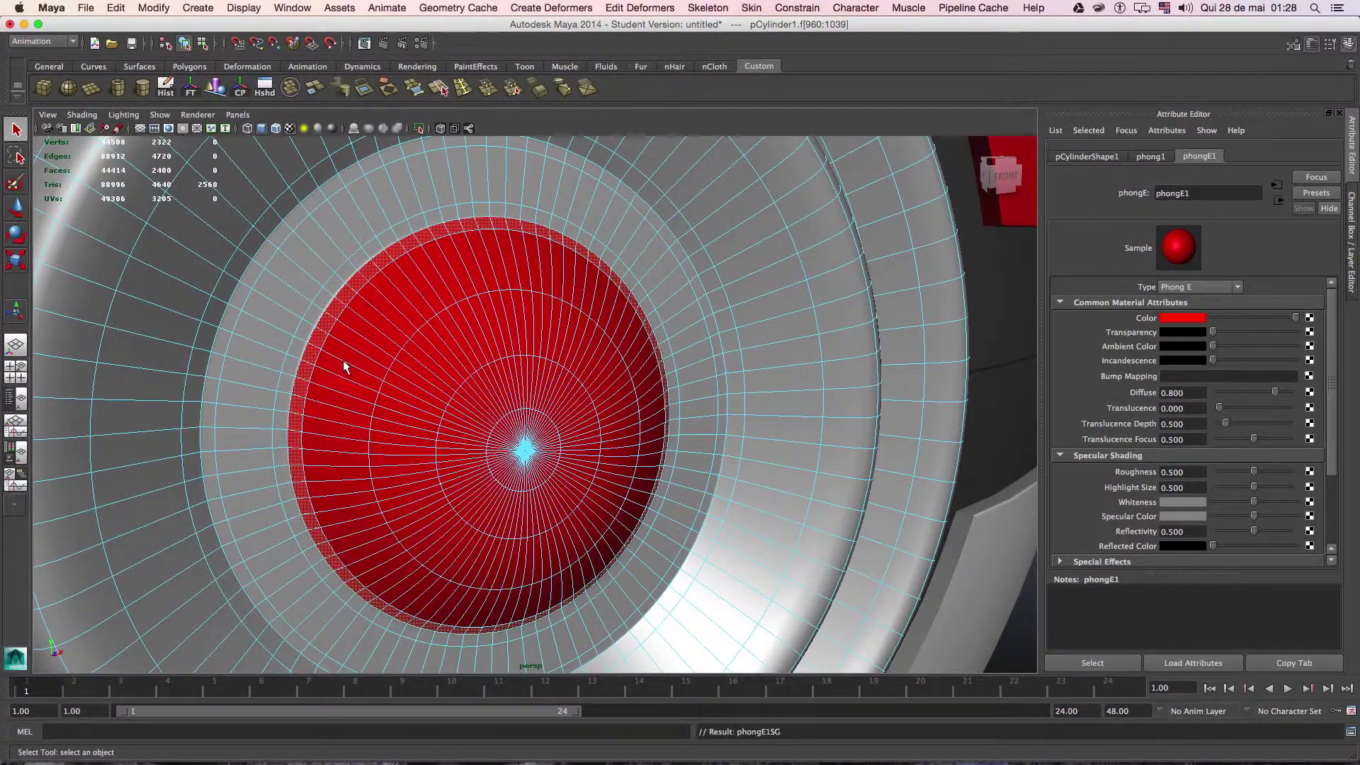
key("f")
scroll(329, 333, "down", 5)
middle_click_drag(305, 319, 455, 379, "alt")
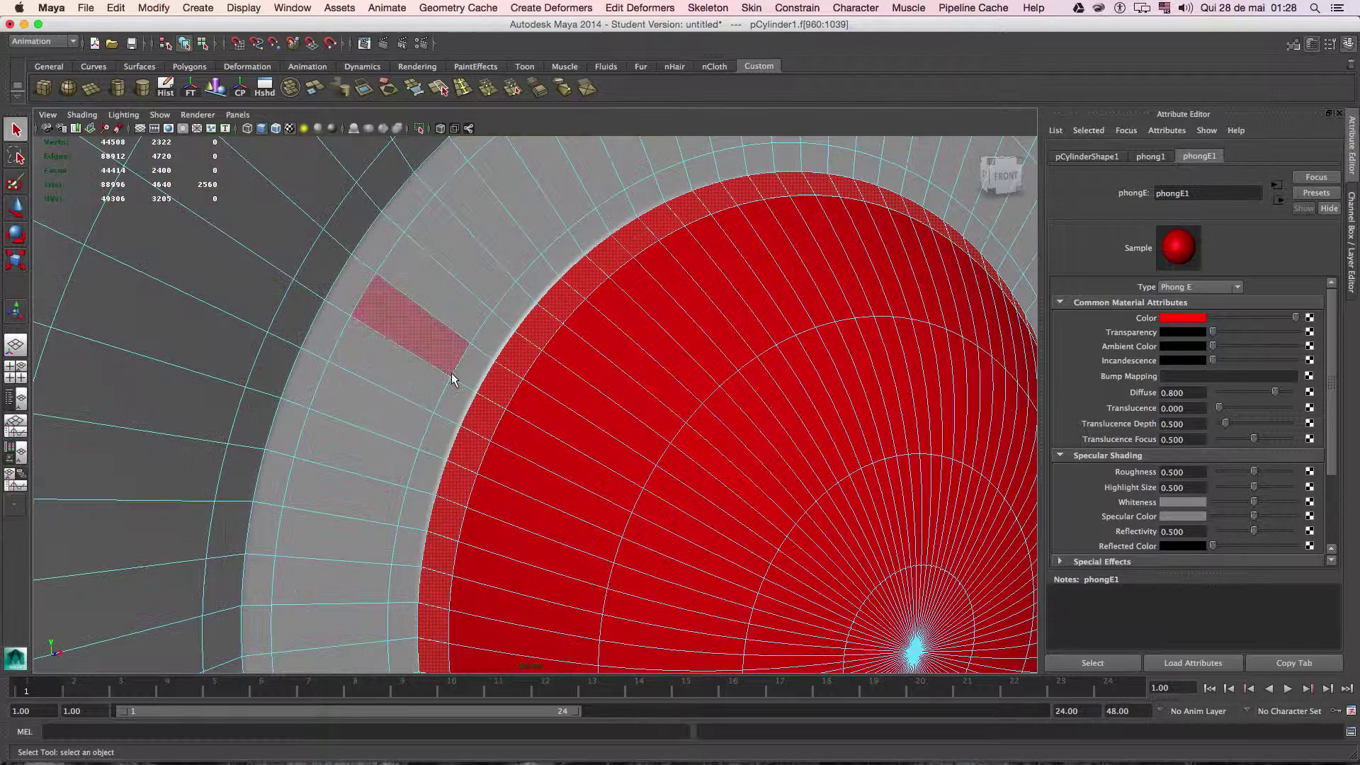
Apply the dark grey lambert2 material to the first ring of button faces.
left_click(487, 335)
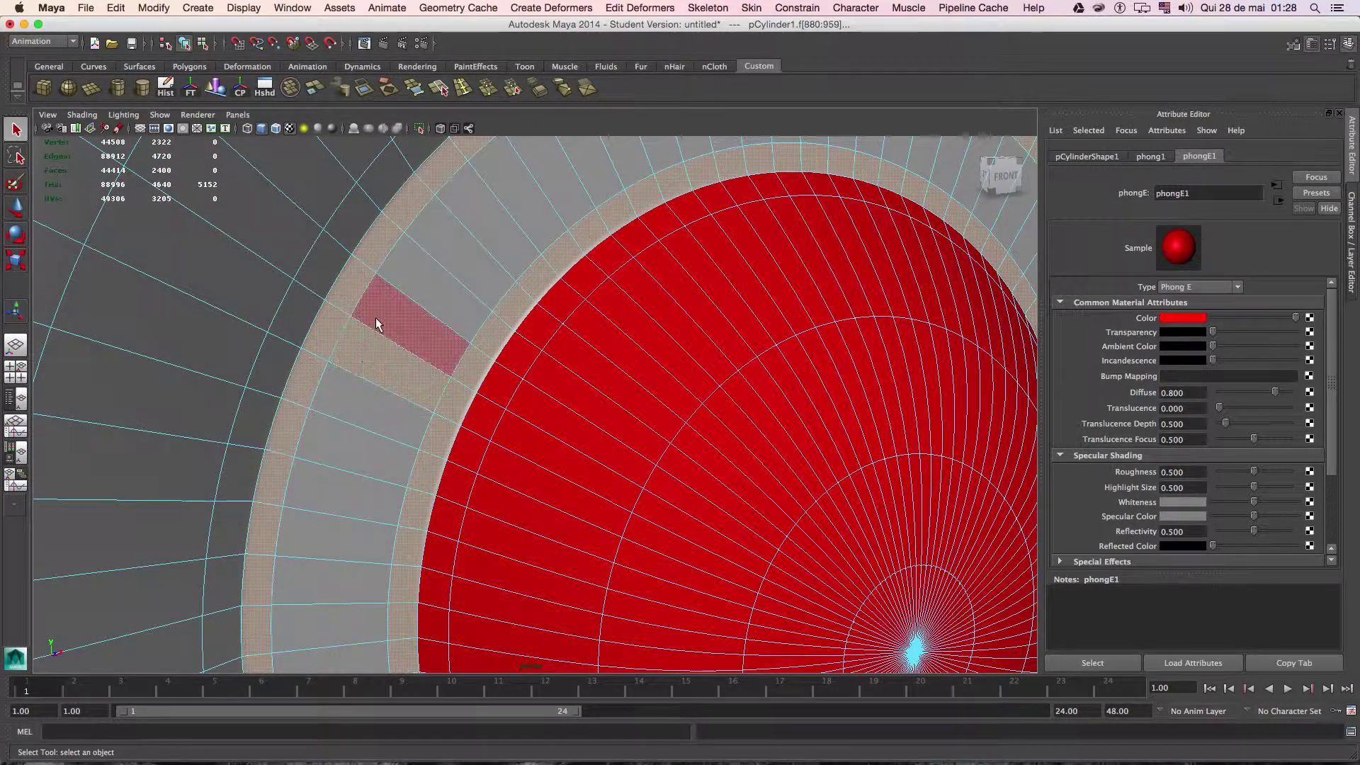
double_click(378, 323)
left_click(378, 324, "shift")
key("ctrl+z")
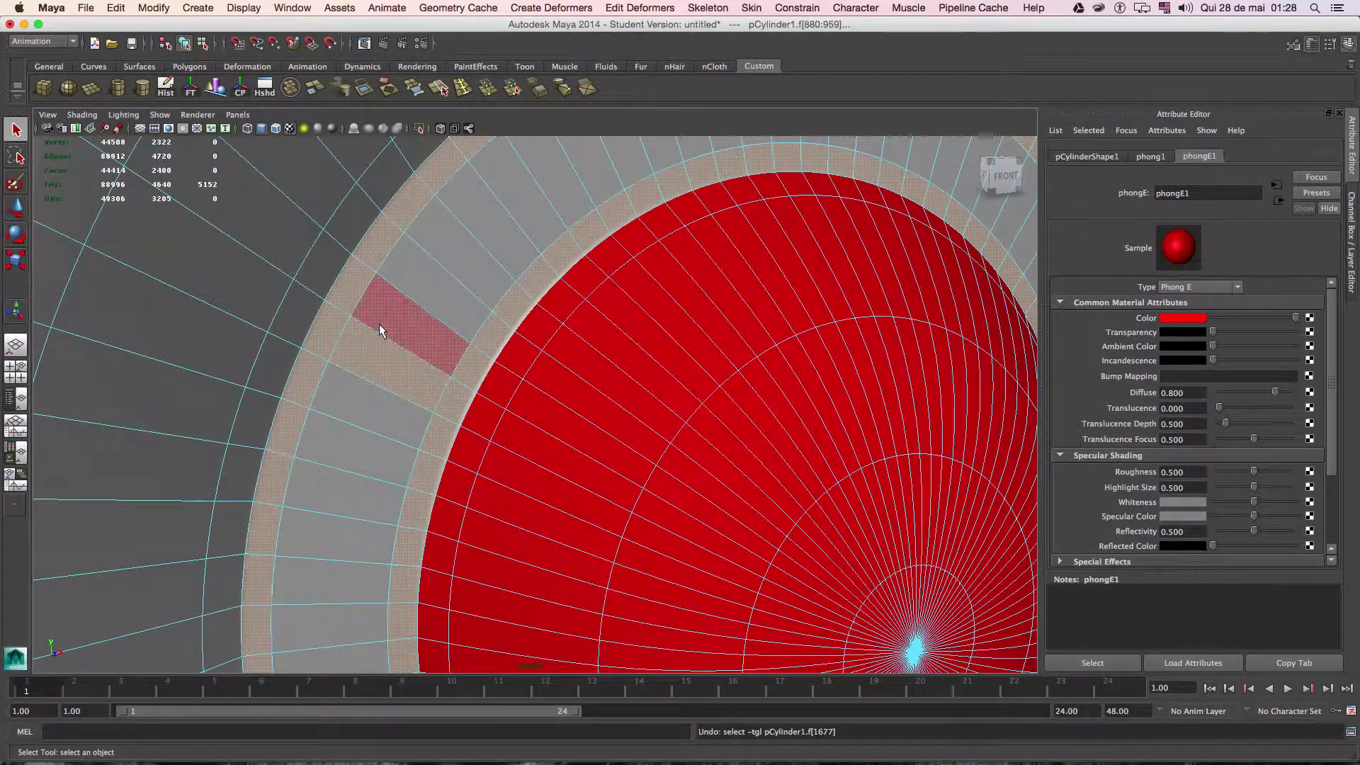
right_click_drag(434, 250, 543, 557)
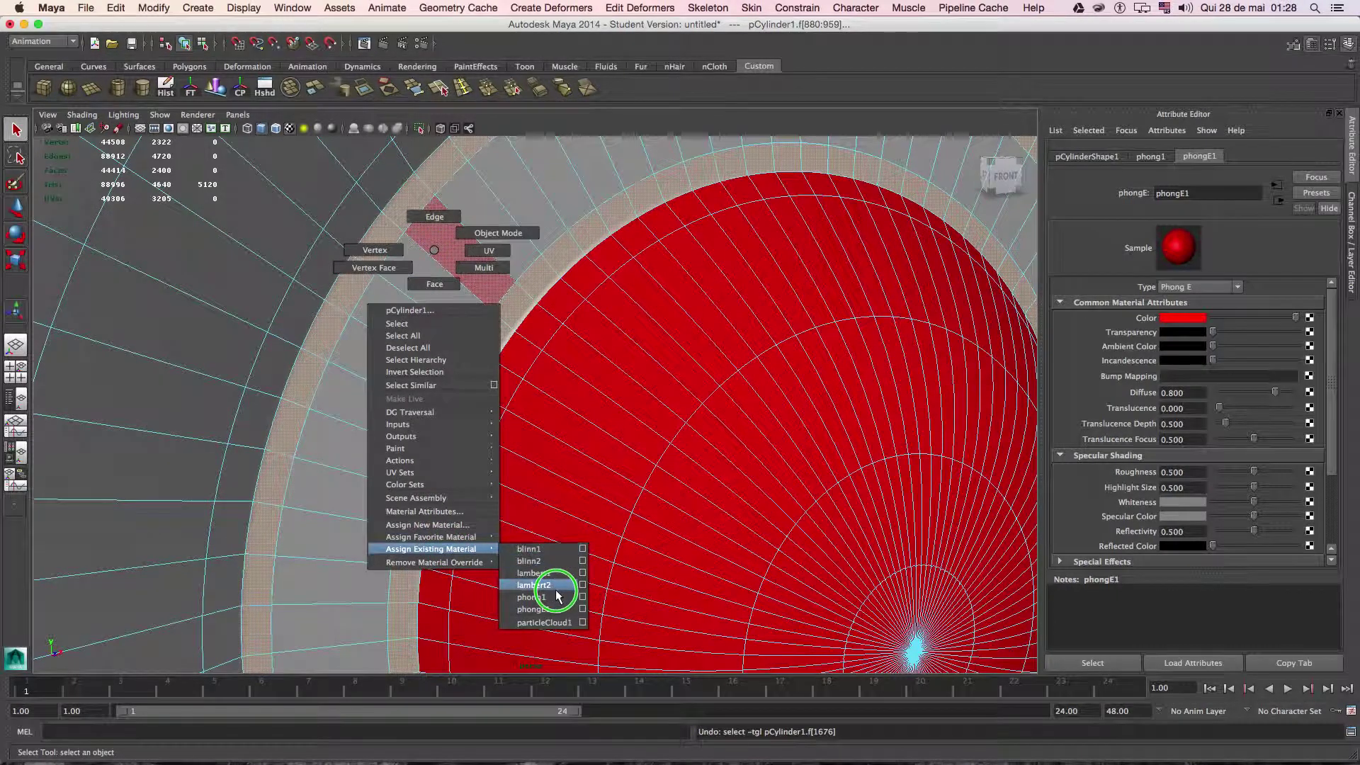
left_click(545, 585)
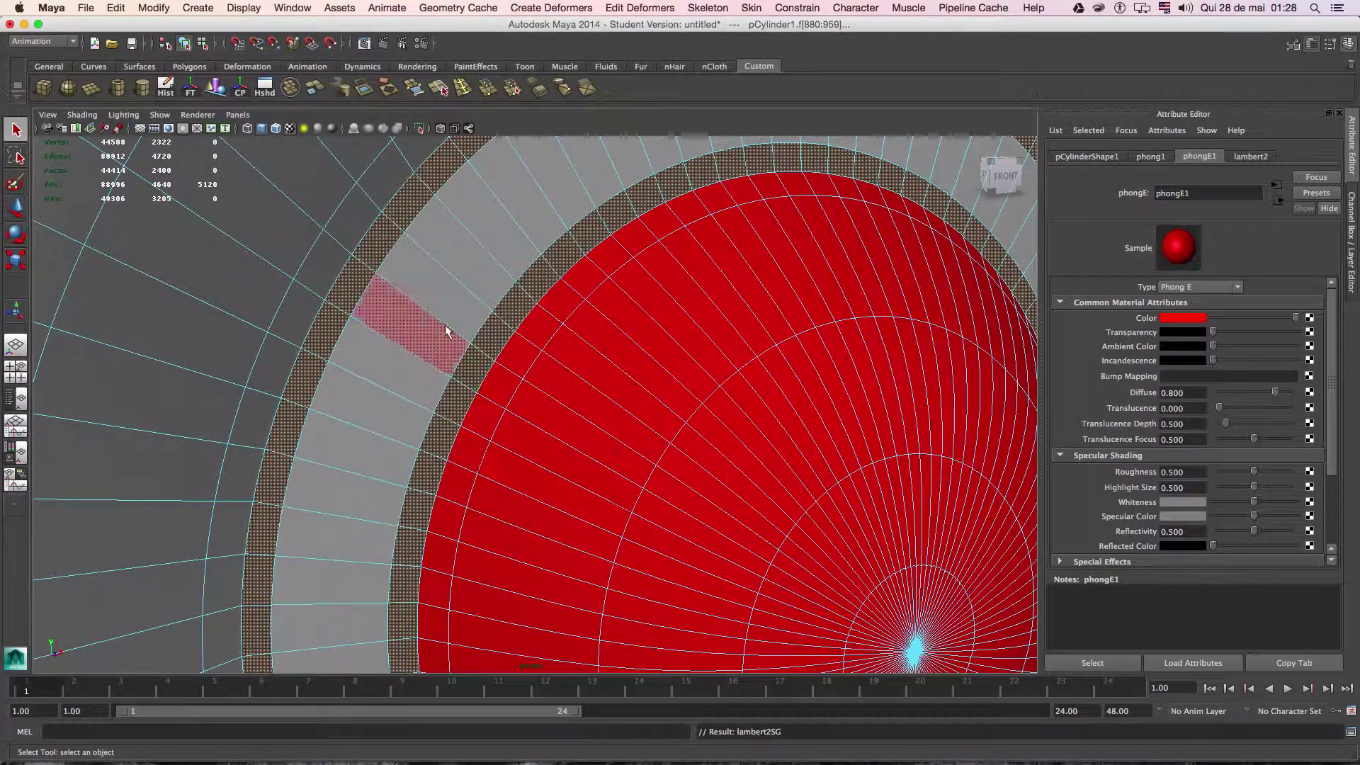
Apply lambert2 to a second face ring, then deselect and orbit to review the Pokéball.
left_click(425, 312)
double_click(453, 306, "shift")
right_click_drag(453, 305, 556, 637)
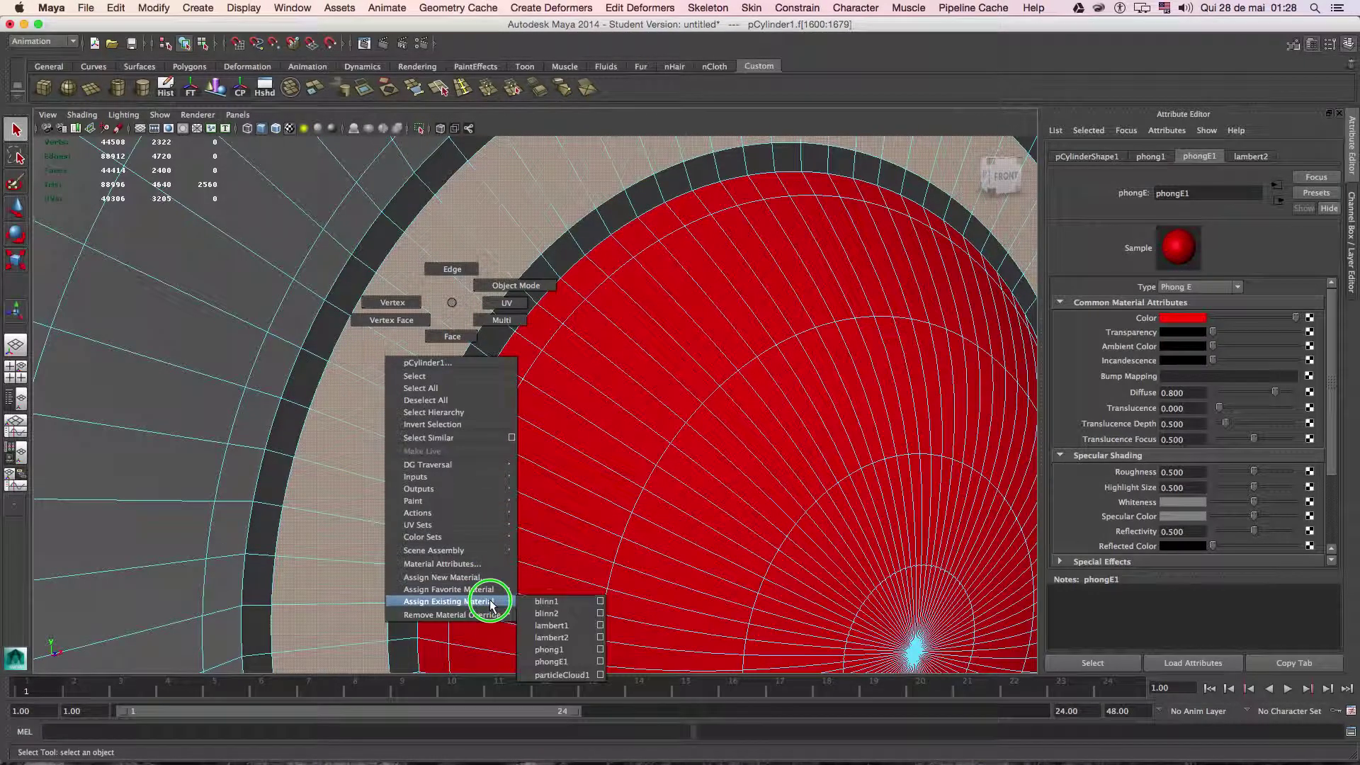
scroll(525, 499, "down", 8)
scroll(555, 486, "down", 5)
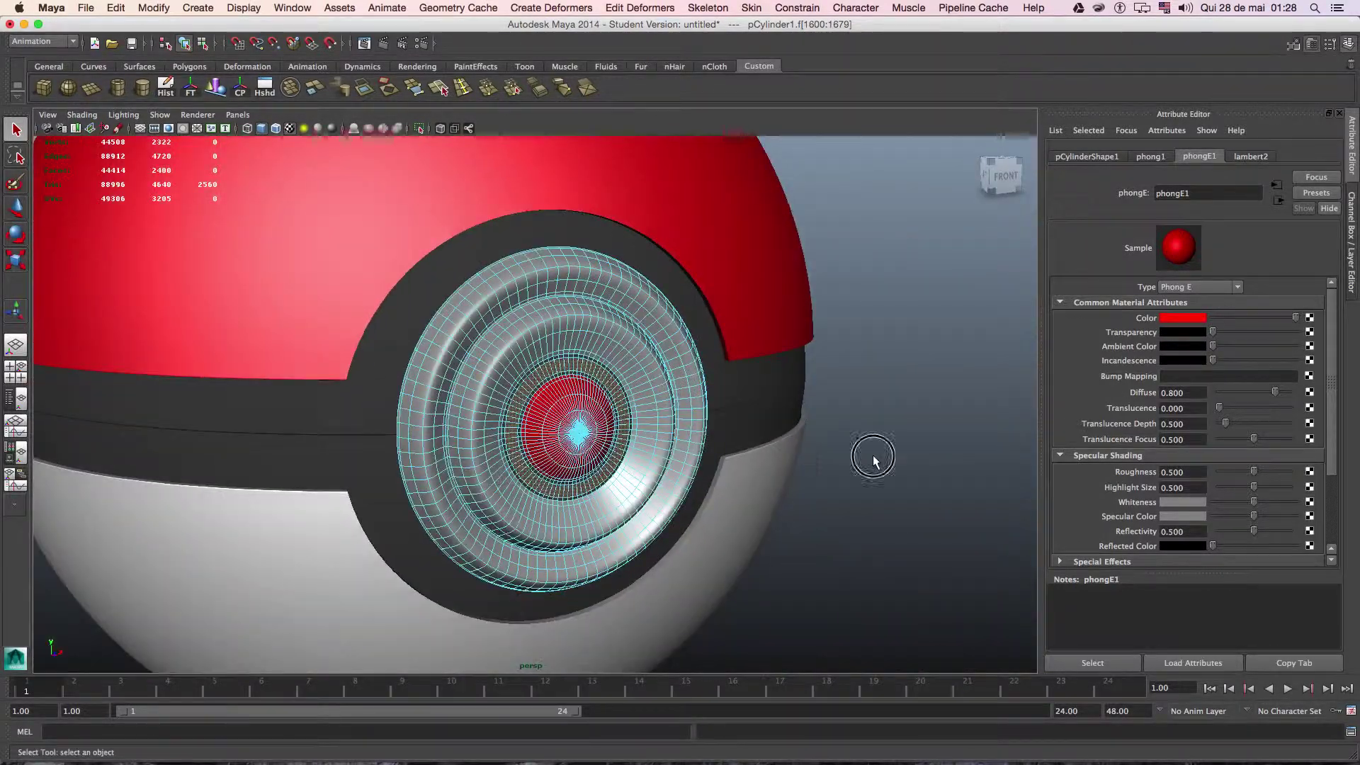
left_click(871, 457)
scroll(849, 453, "down", 3)
left_click(850, 428)
mouse_move(850, 427)
left_mouse_down("alt")
mouse_move(737, 431)
mouse_move(902, 401)
mouse_move(935, 418)
mouse_move(889, 440)
mouse_move(637, 404)
mouse_move(824, 420)
left_mouse_up("alt")
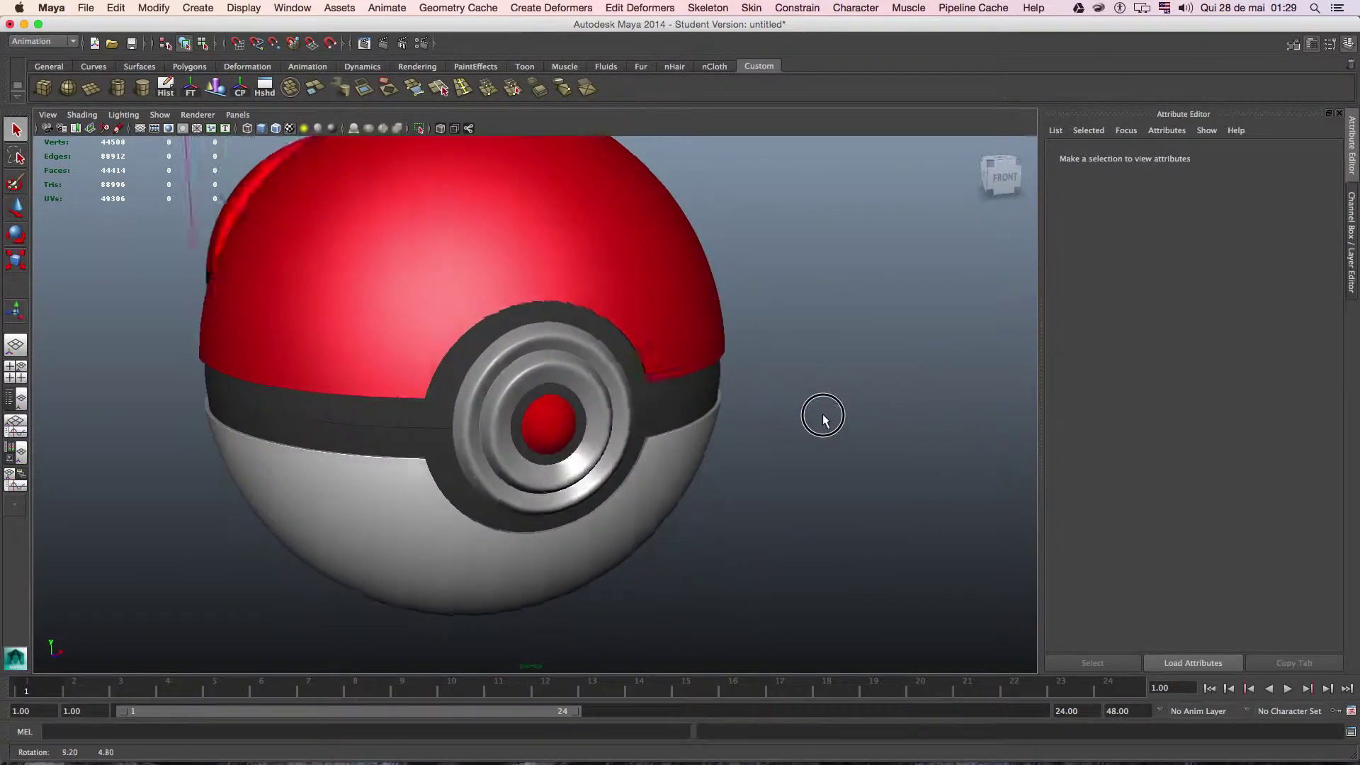
Turn on Wireframe on Shaded and tumble to a head-on front view of the Pokéball.
right_click_drag(822, 418, 851, 414, "alt")
scroll(779, 384, "down", 3)
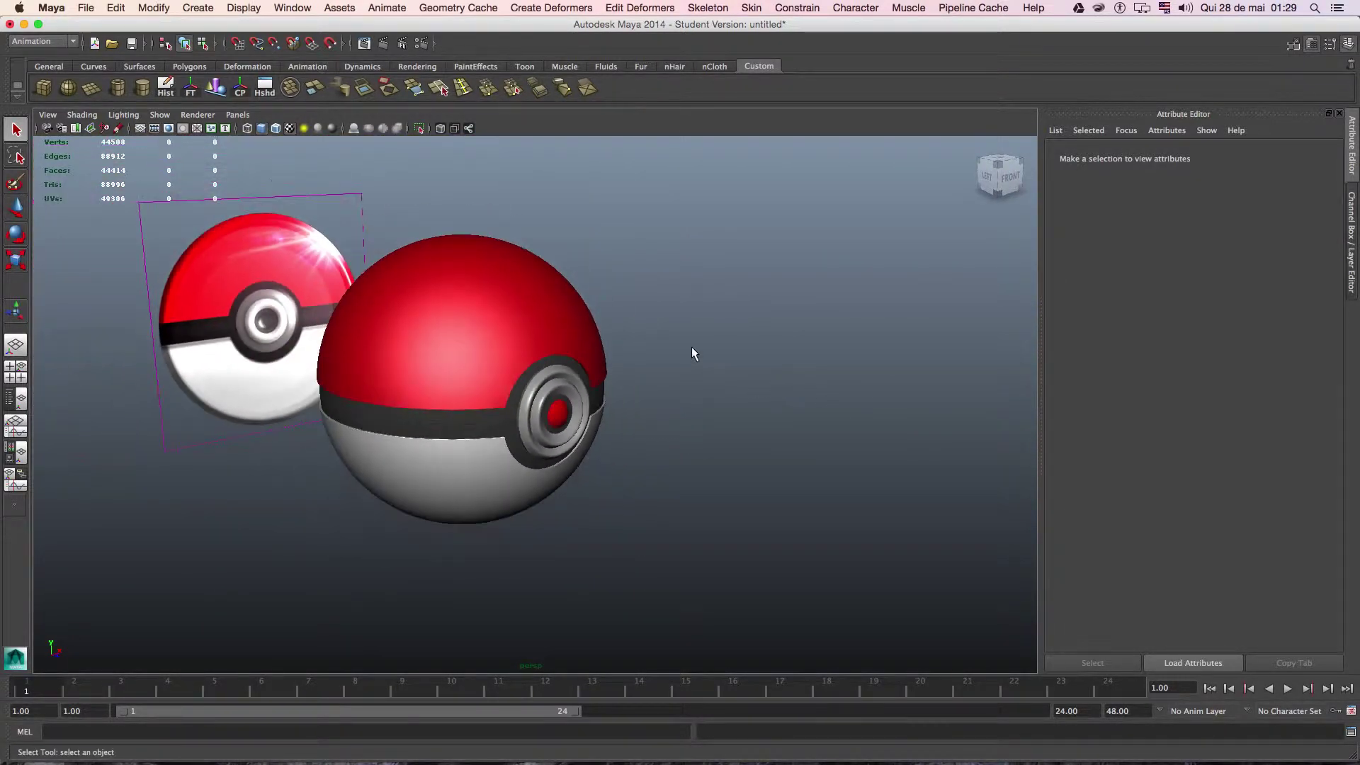
scroll(691, 347, "up", 3)
scroll(691, 347, "up", 3)
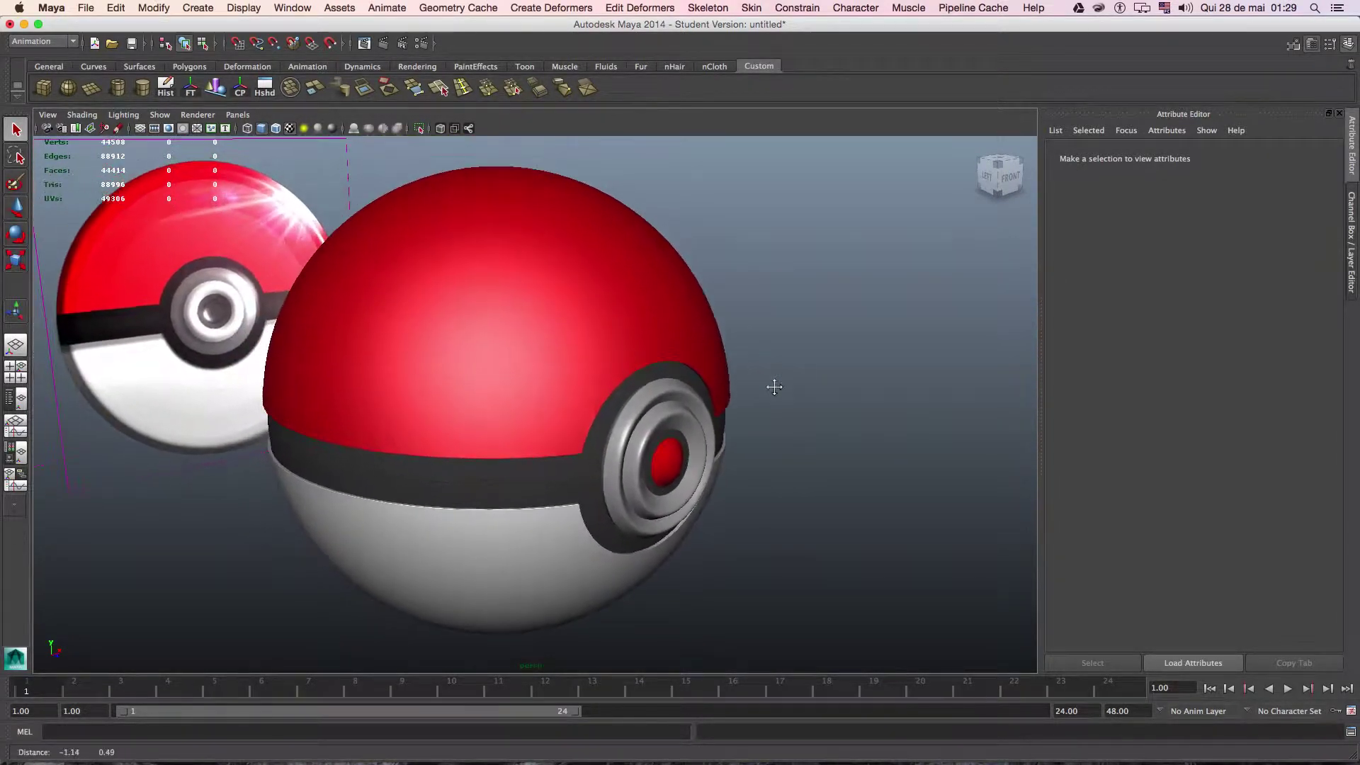
left_click(277, 129)
left_click_drag(774, 318, 662, 242, "alt")
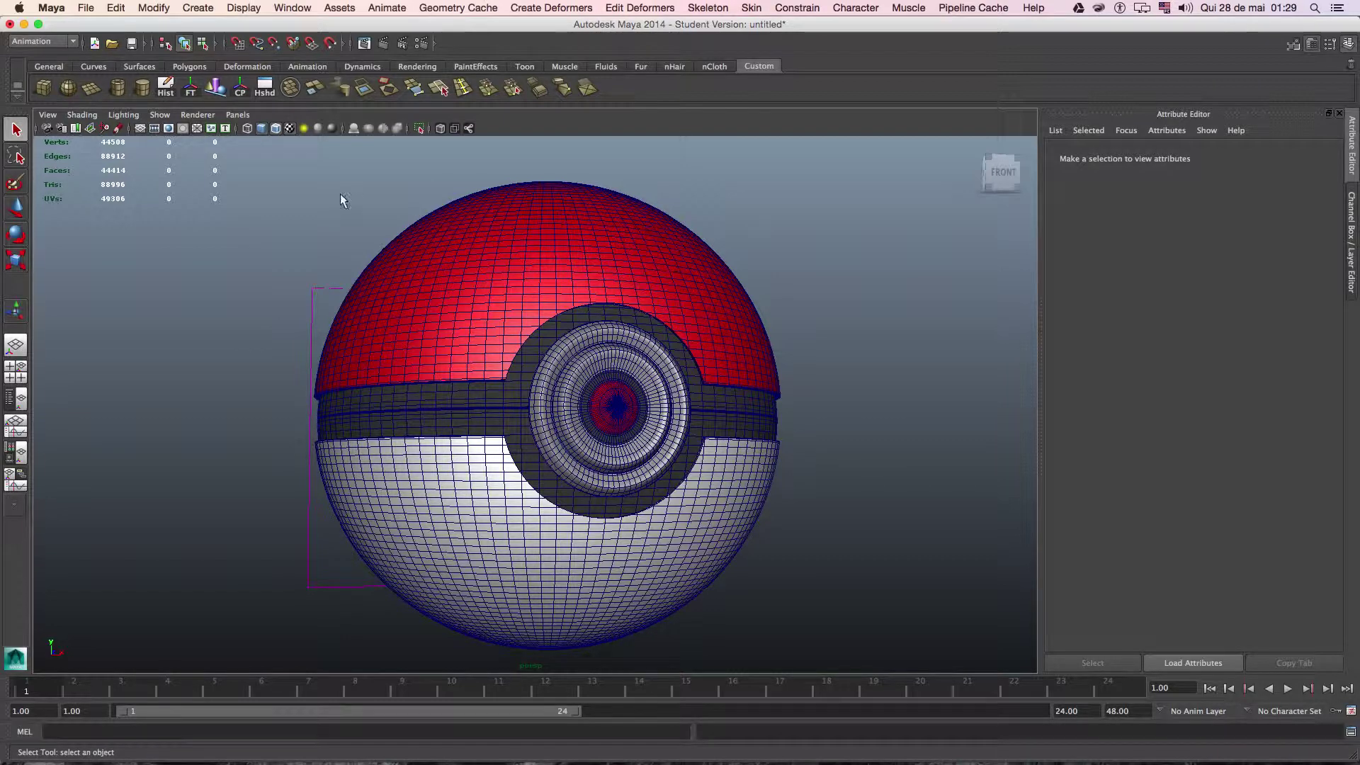
Save the scene as pokeball2.mb in Desktop/pokeball, accepting the student version notice.
left_click(132, 44)
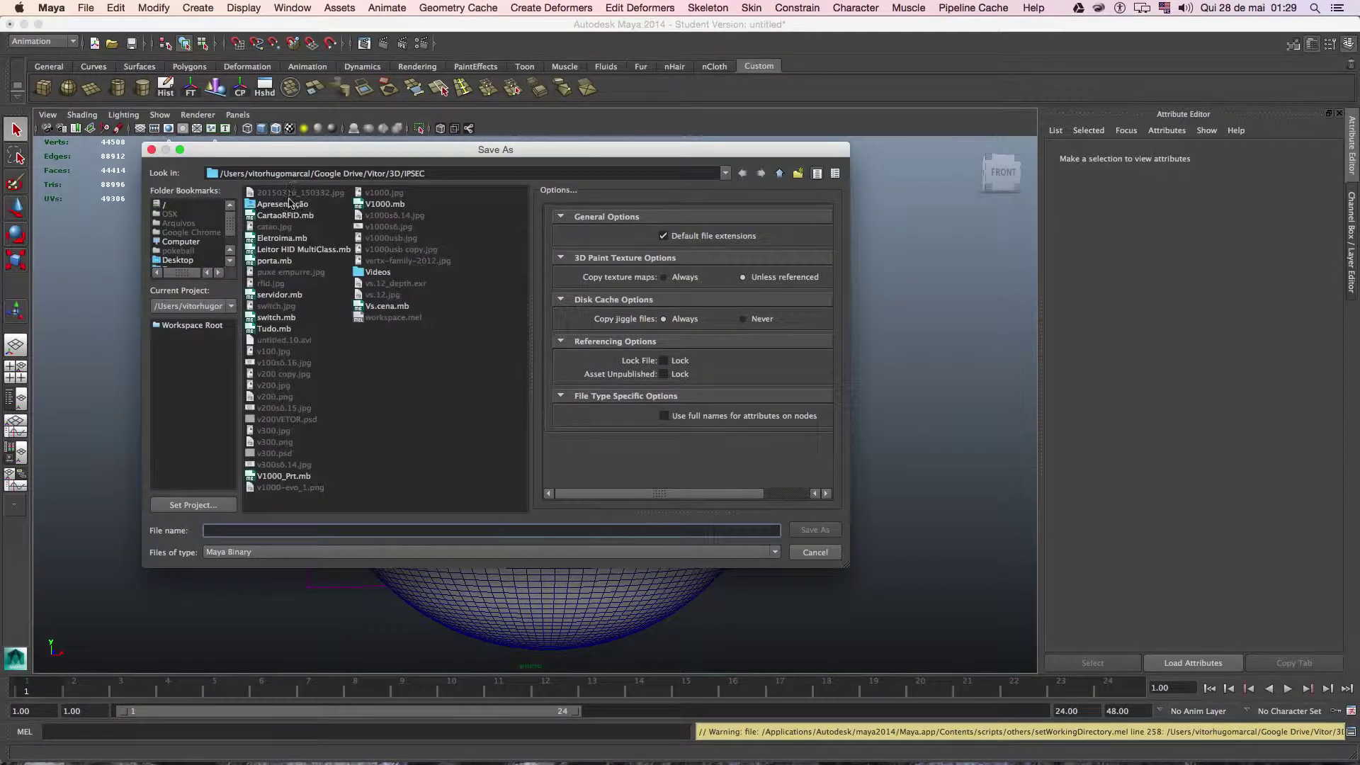
left_click(178, 260)
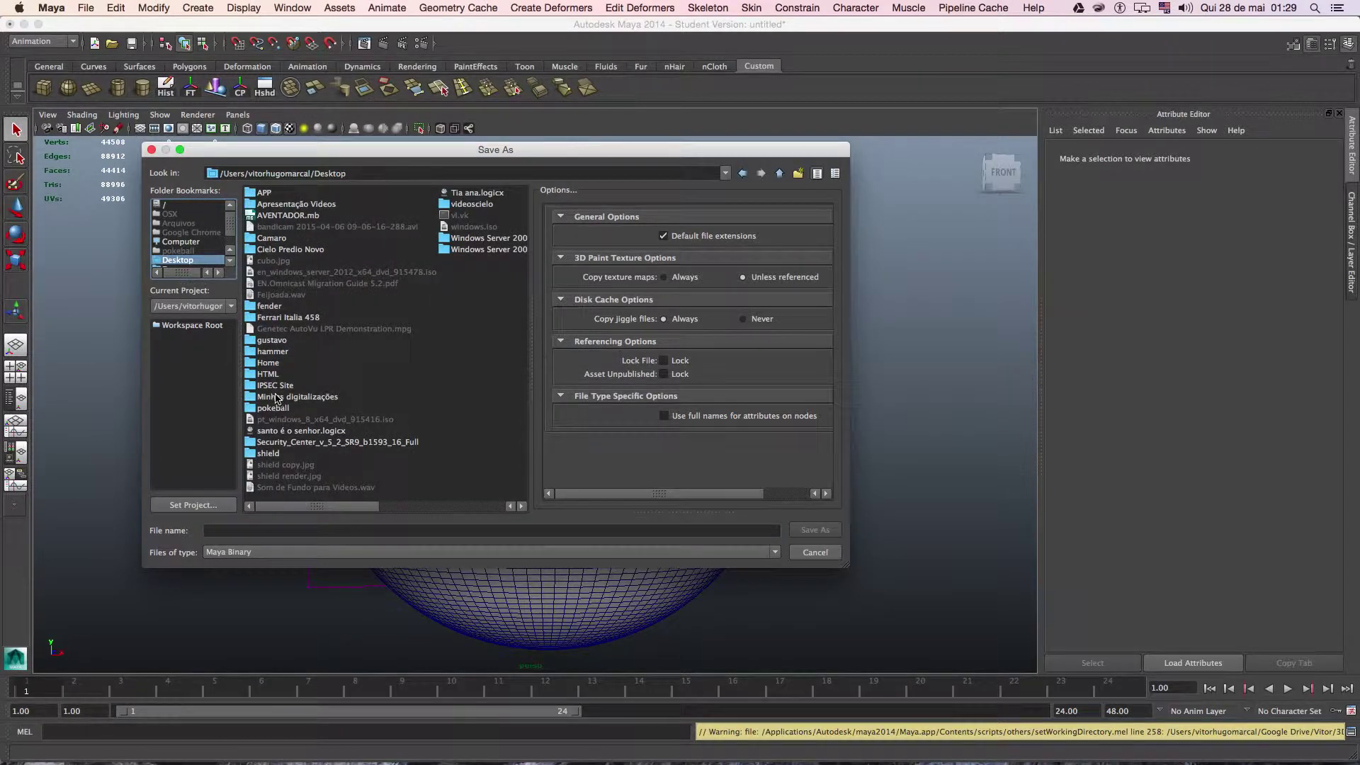
double_click(274, 408)
left_click(287, 222)
left_click(239, 531)
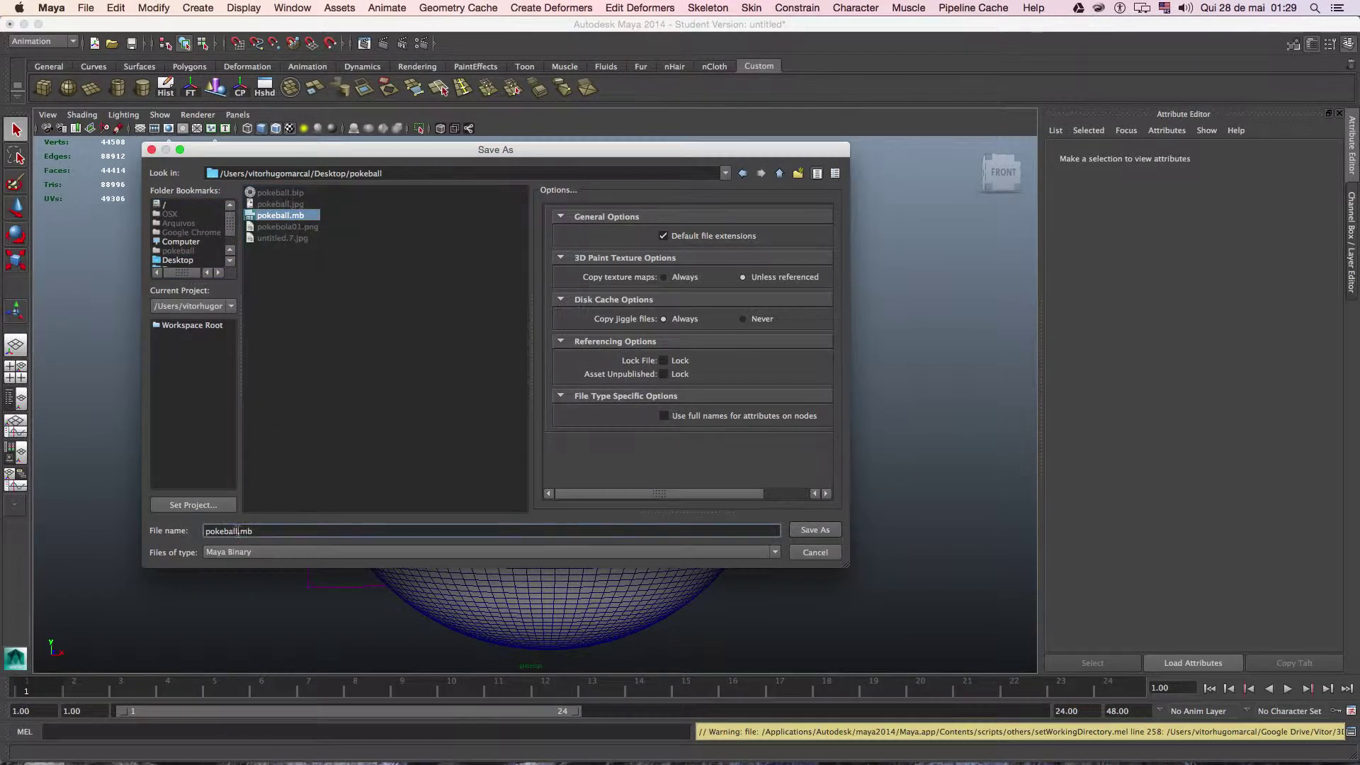
left_click(797, 531)
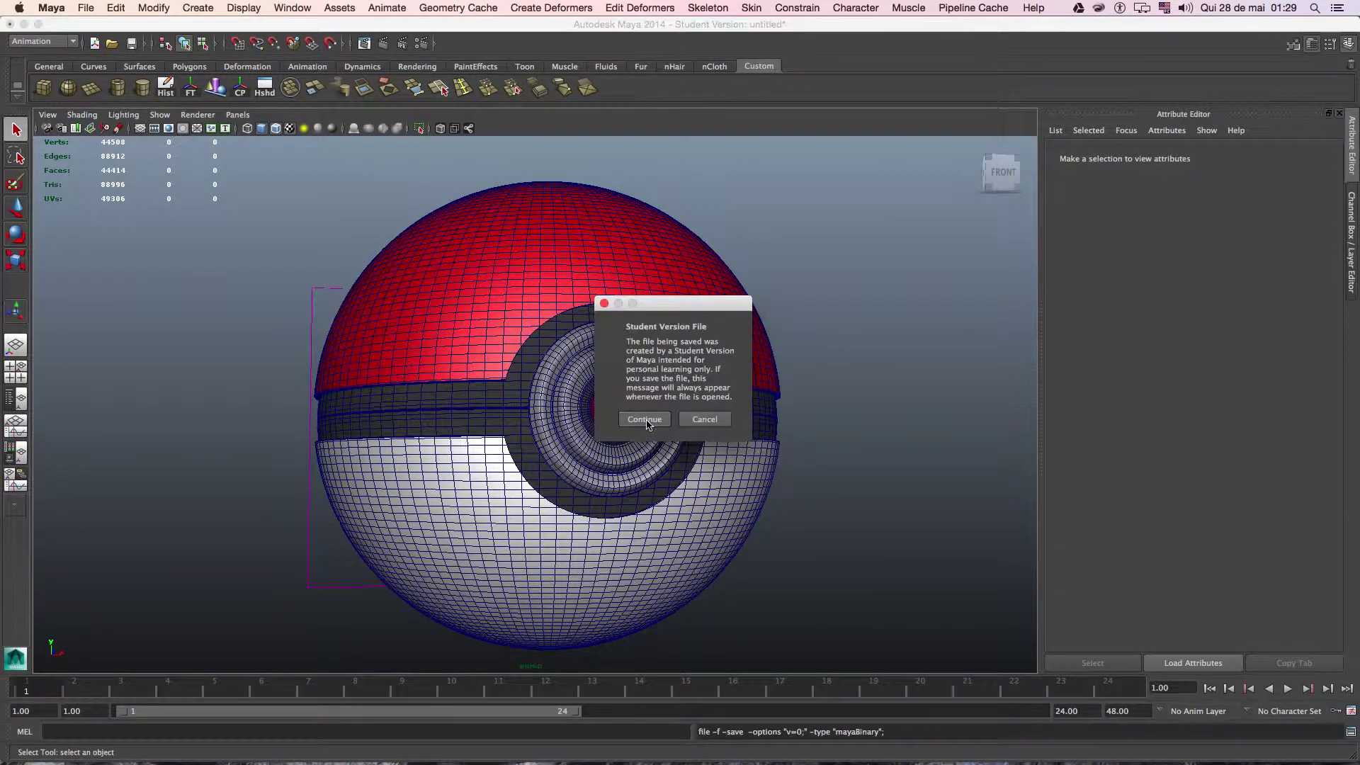
left_click(639, 419)
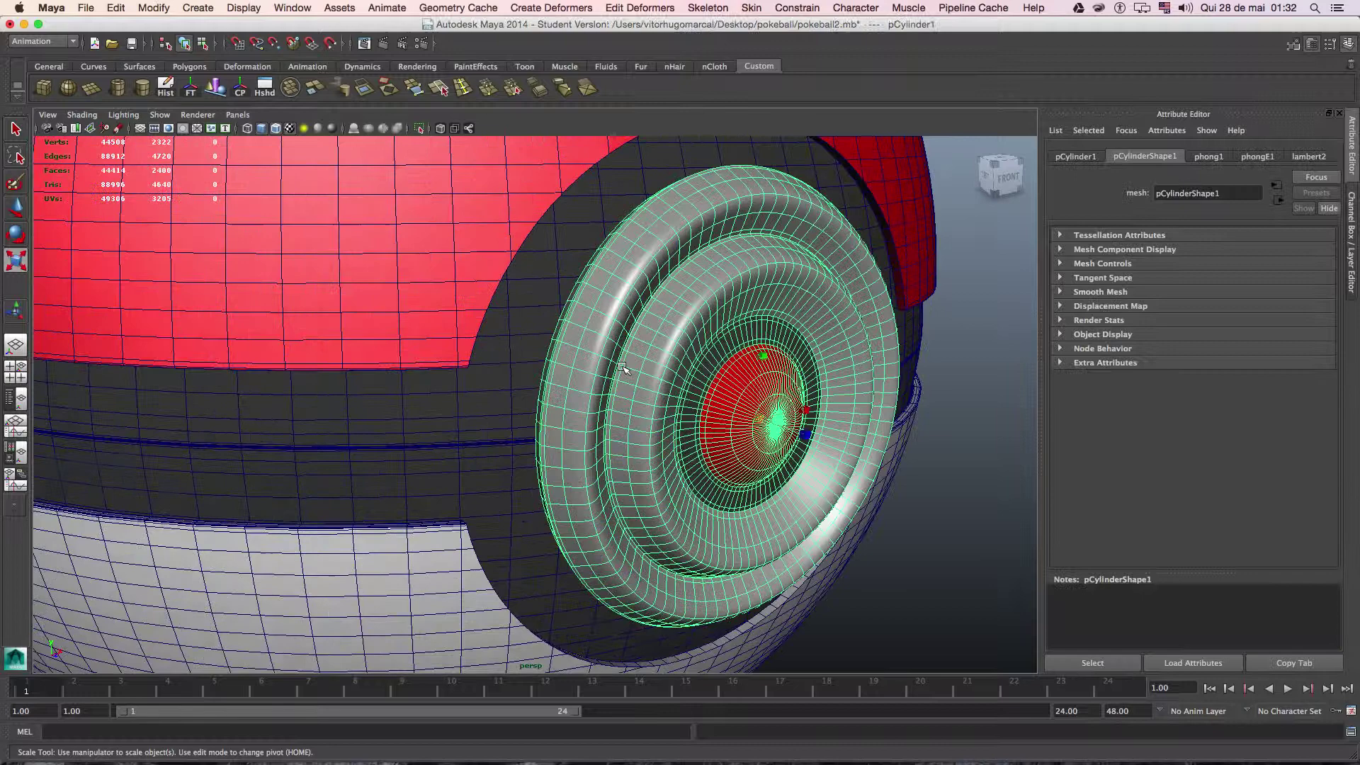
Switch to the Polygons menu set and apply Mesh > Smooth to the button disc.
left_click_drag(622, 367, 610, 388, "alt")
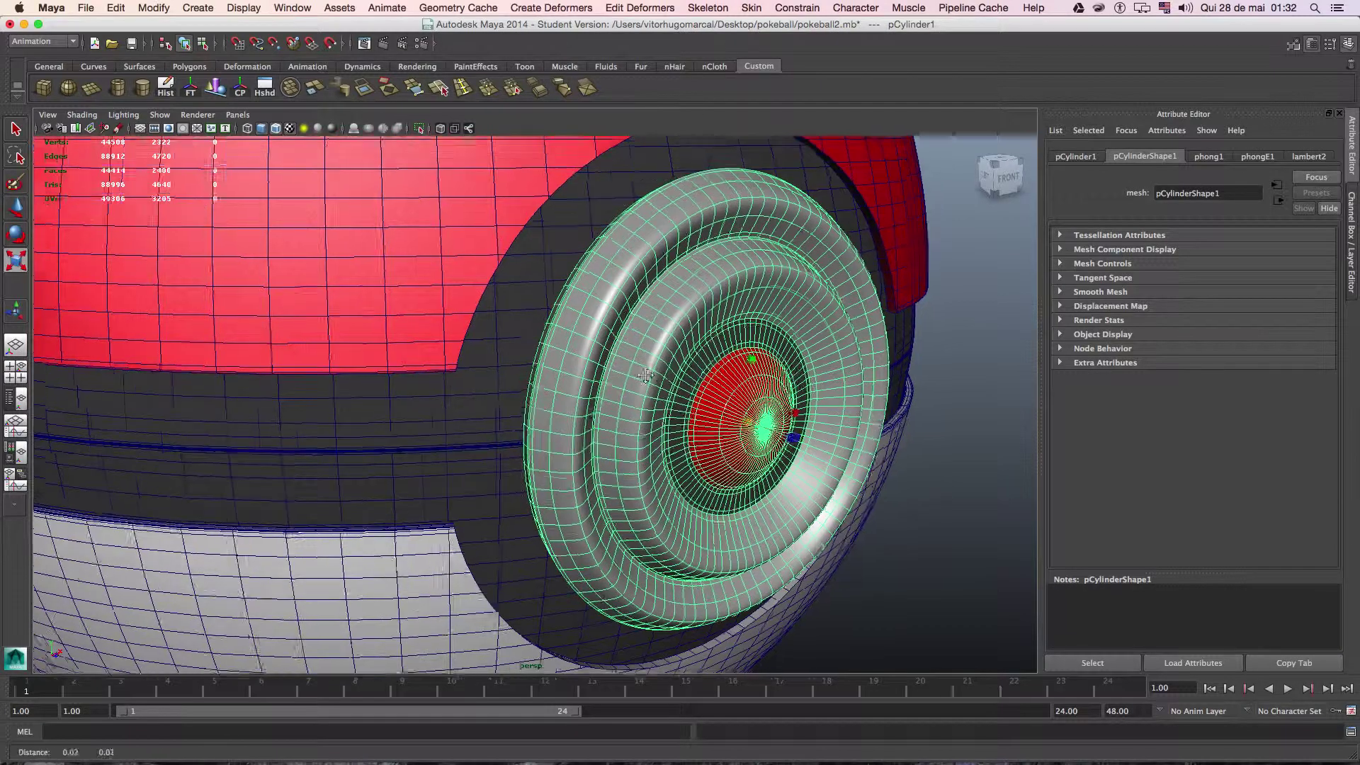
key("1")
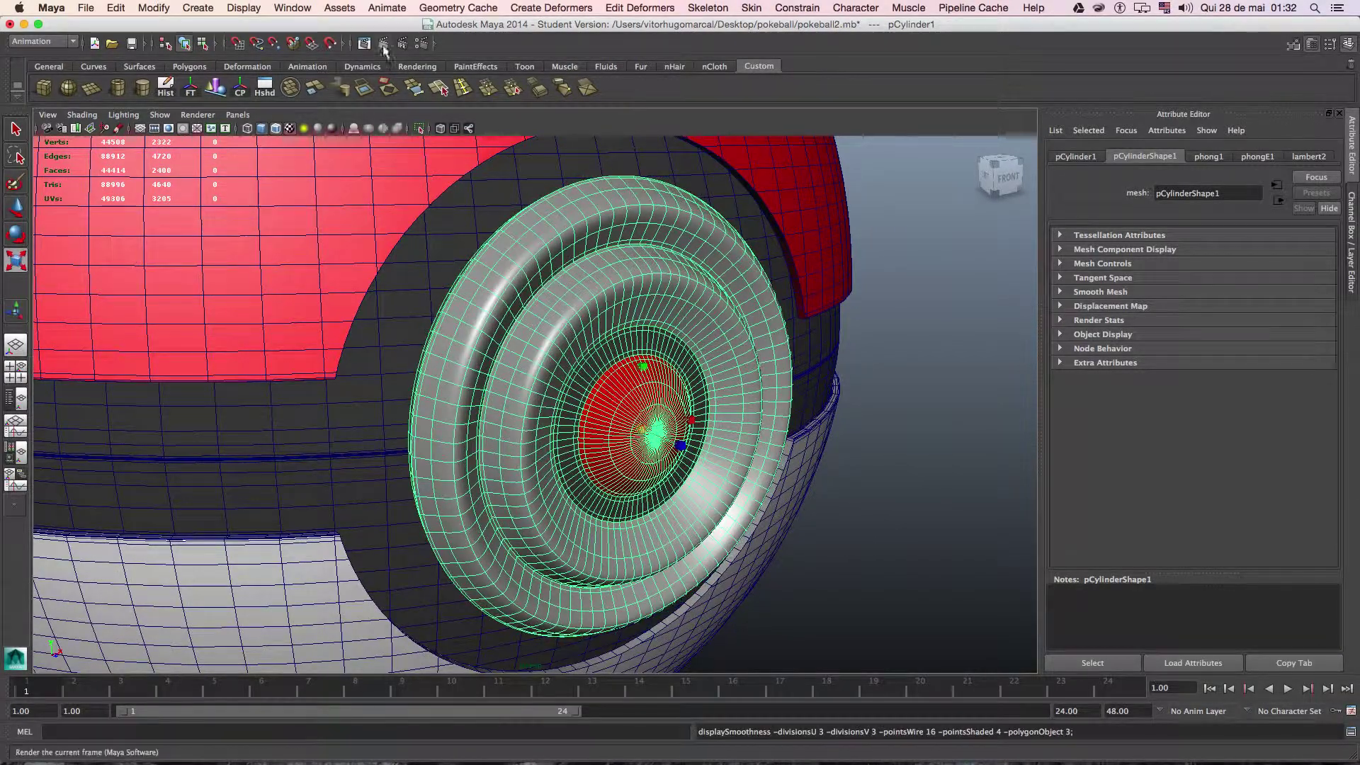
left_click(67, 42)
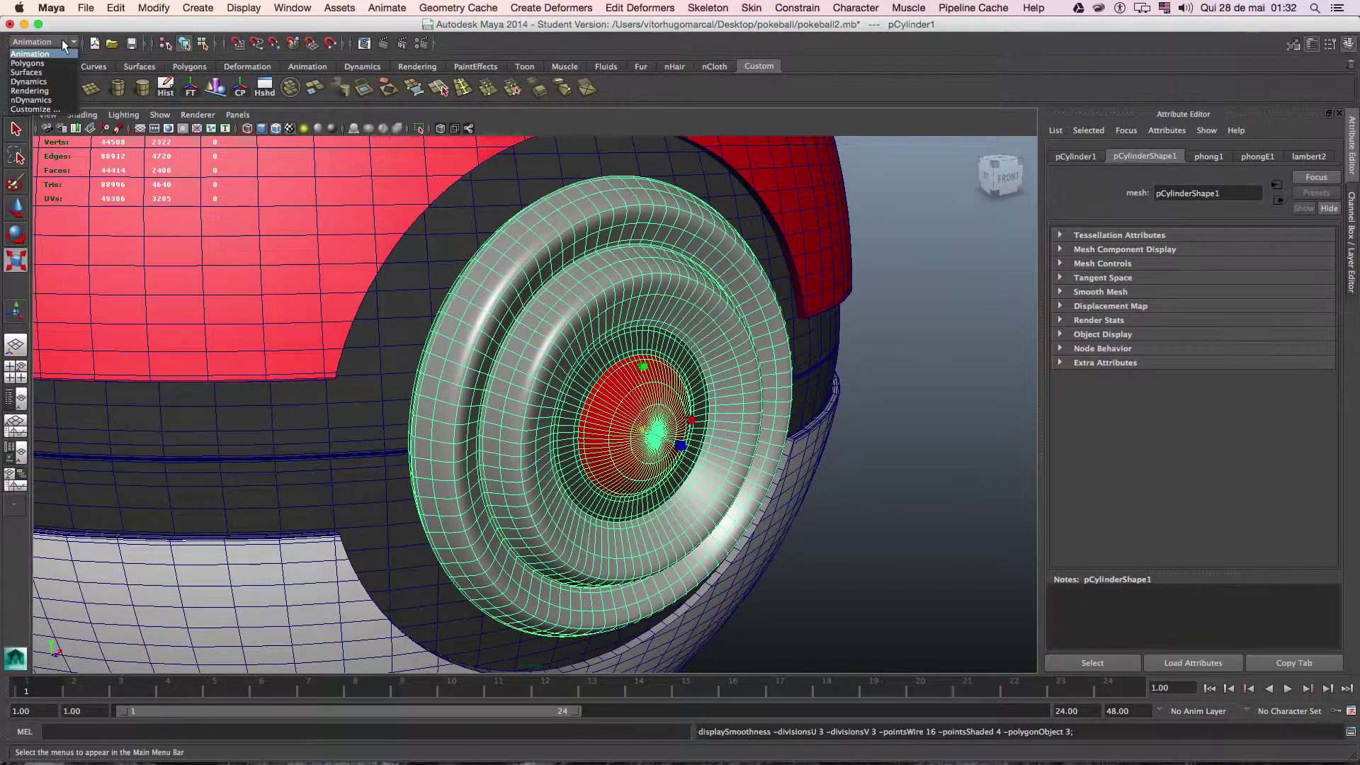
left_click(27, 63)
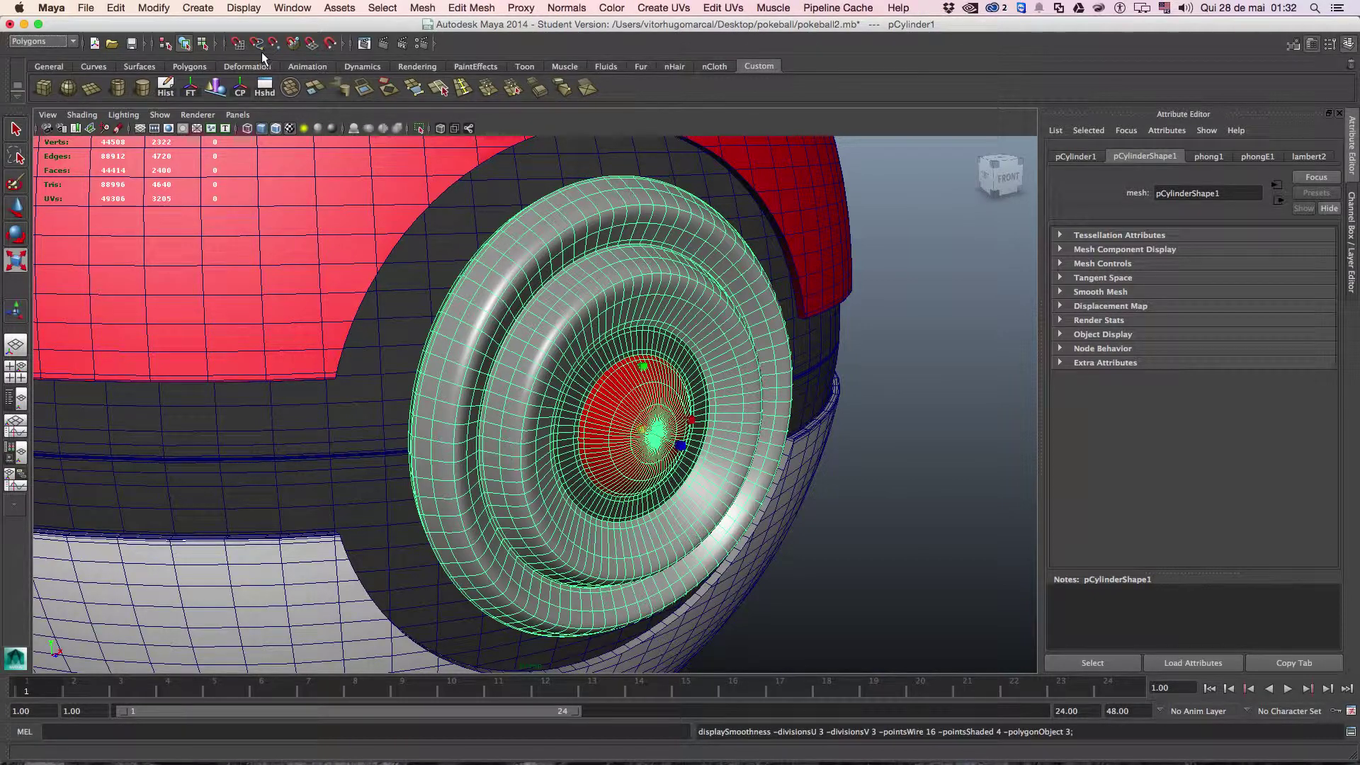
left_click(425, 8)
left_click(456, 90)
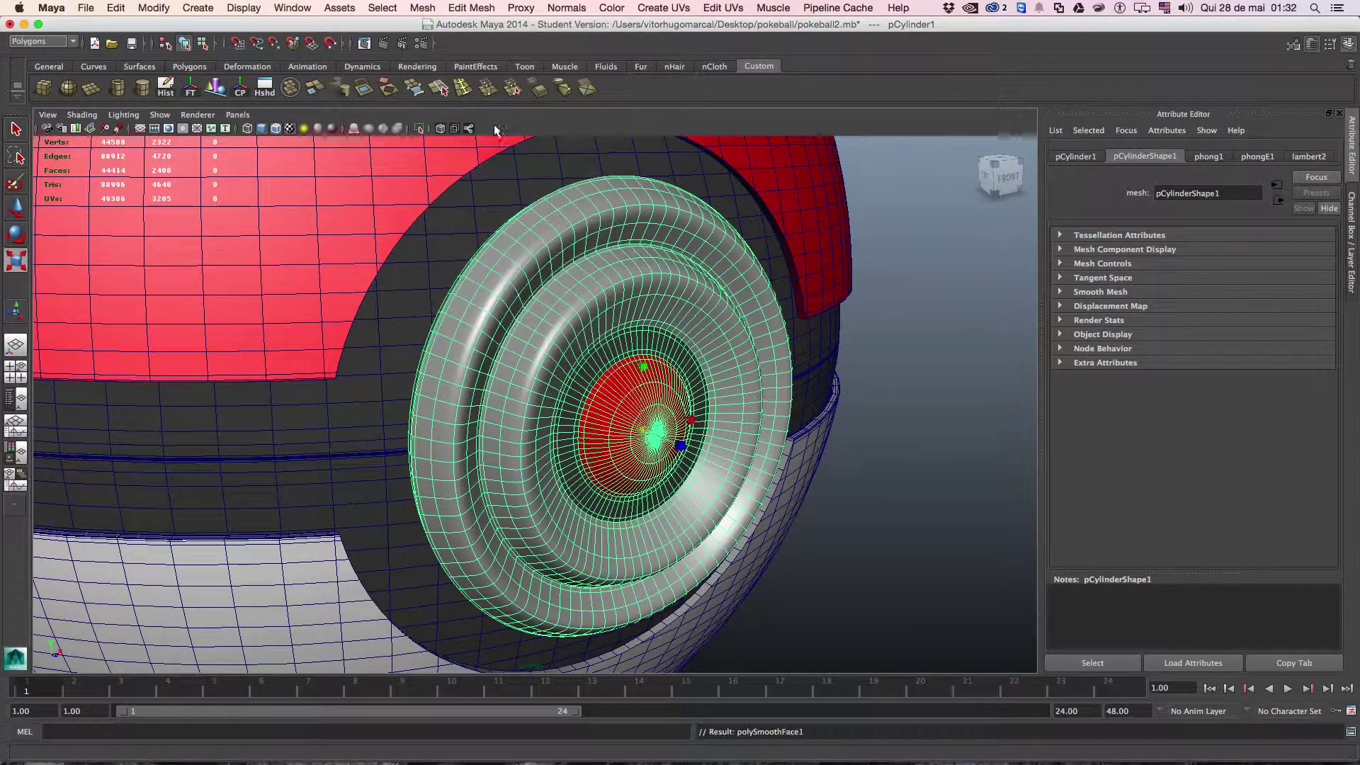
Deselect the disc, then orbit and zoom out to view the smoothed button.
right_click(572, 296)
left_click(890, 384)
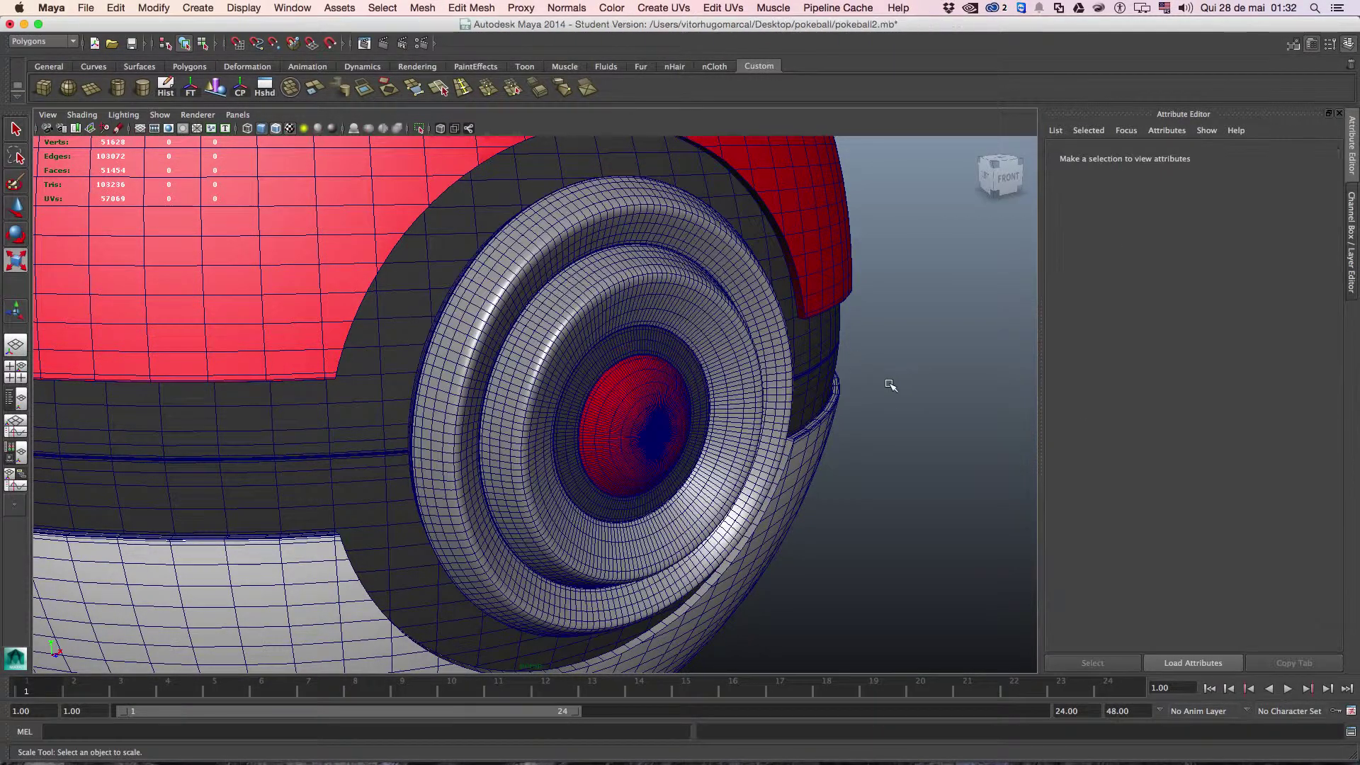
left_click_drag(890, 386, 878, 382, "alt")
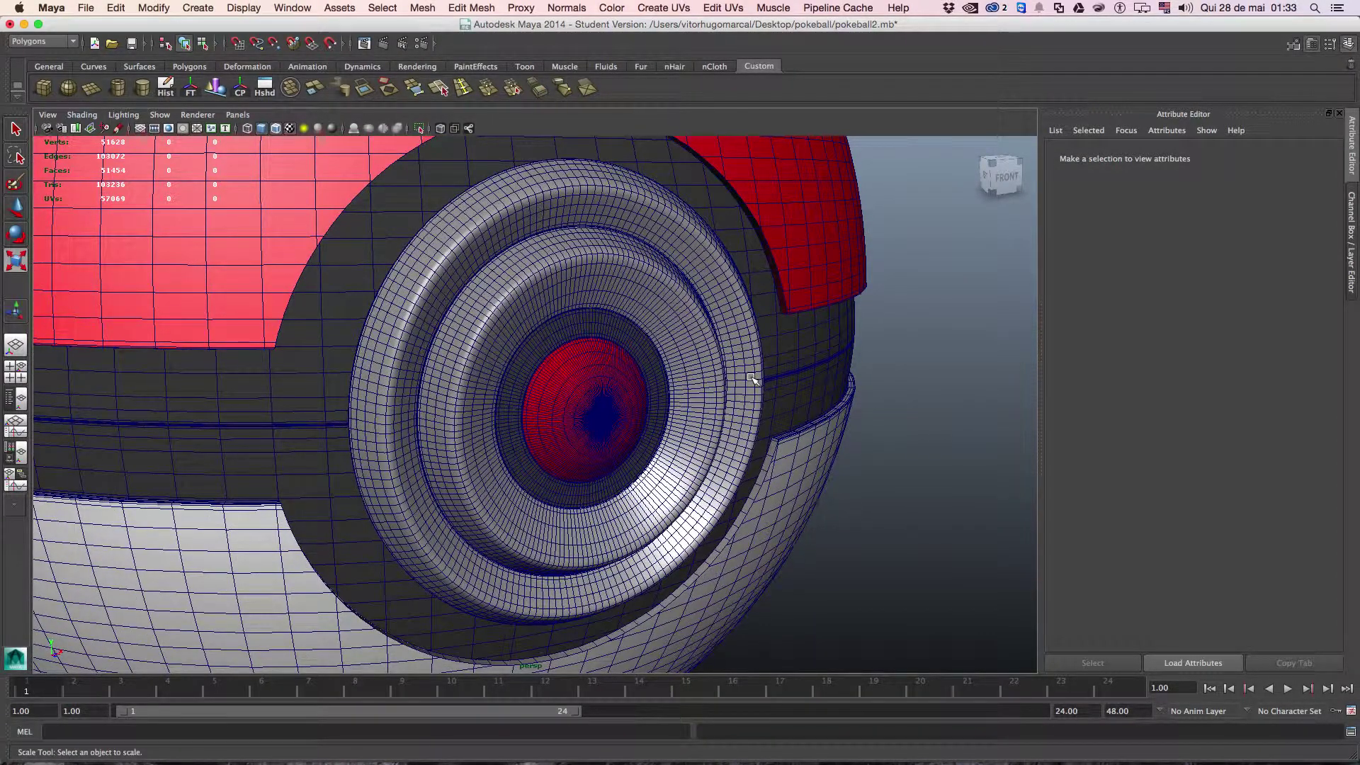
scroll(751, 379, "down", 3)
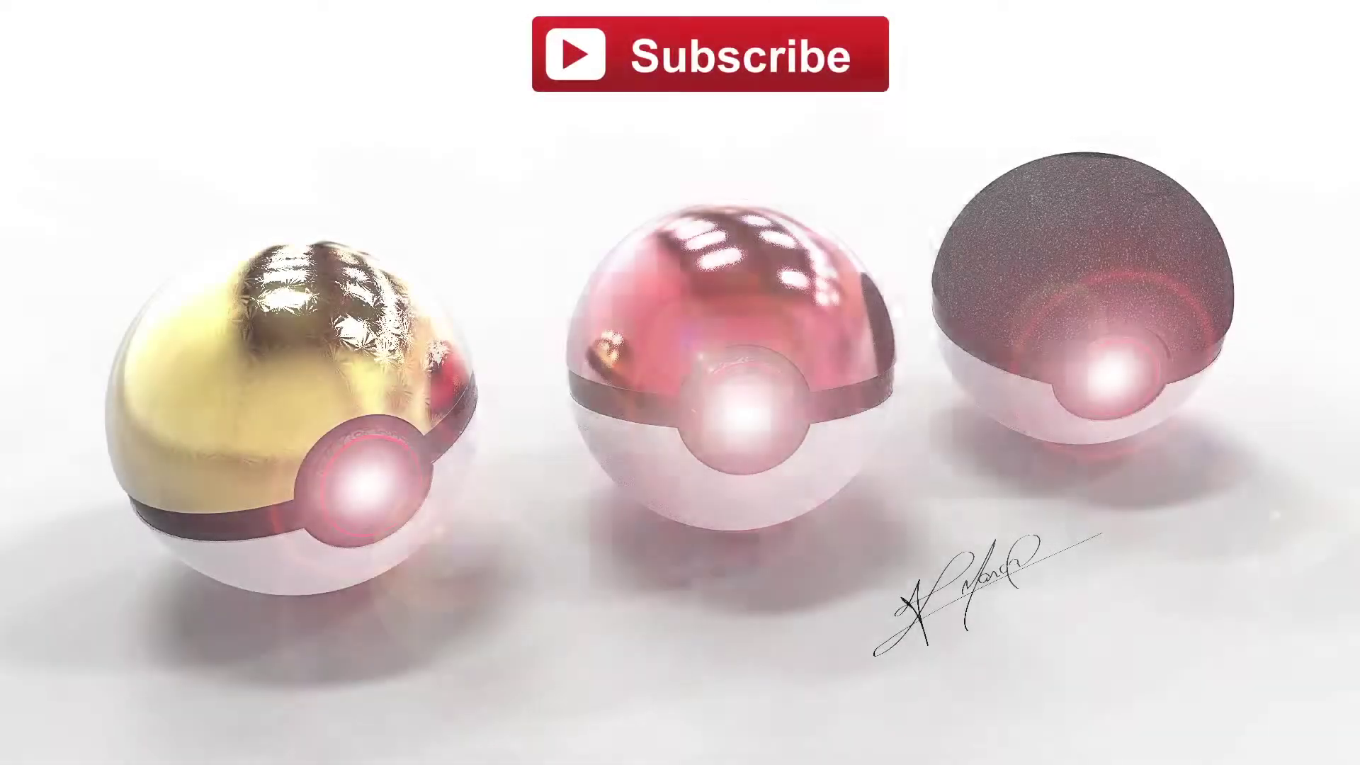
Apply the Stone library's Asphalt material to the right Pokéball's top in KeyShot.
left_click(761, 552)
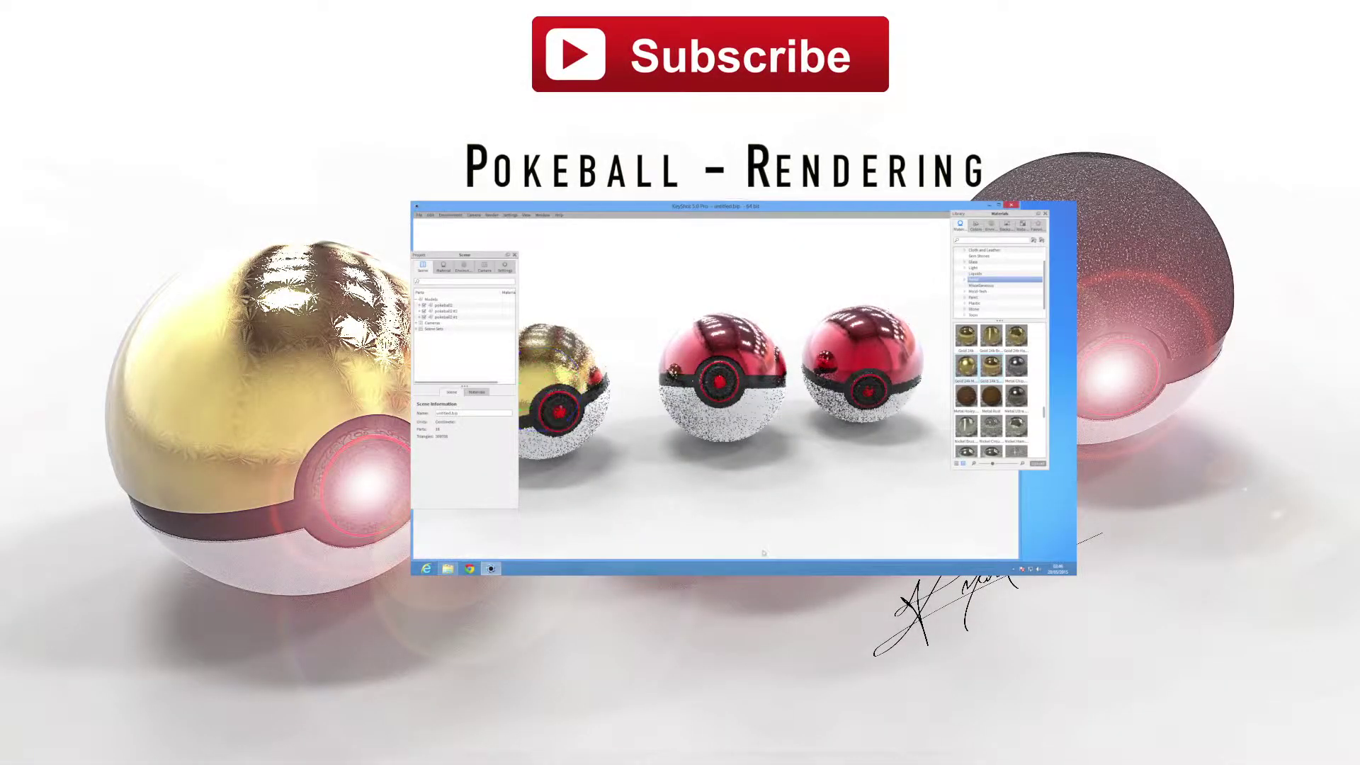
left_click(981, 285)
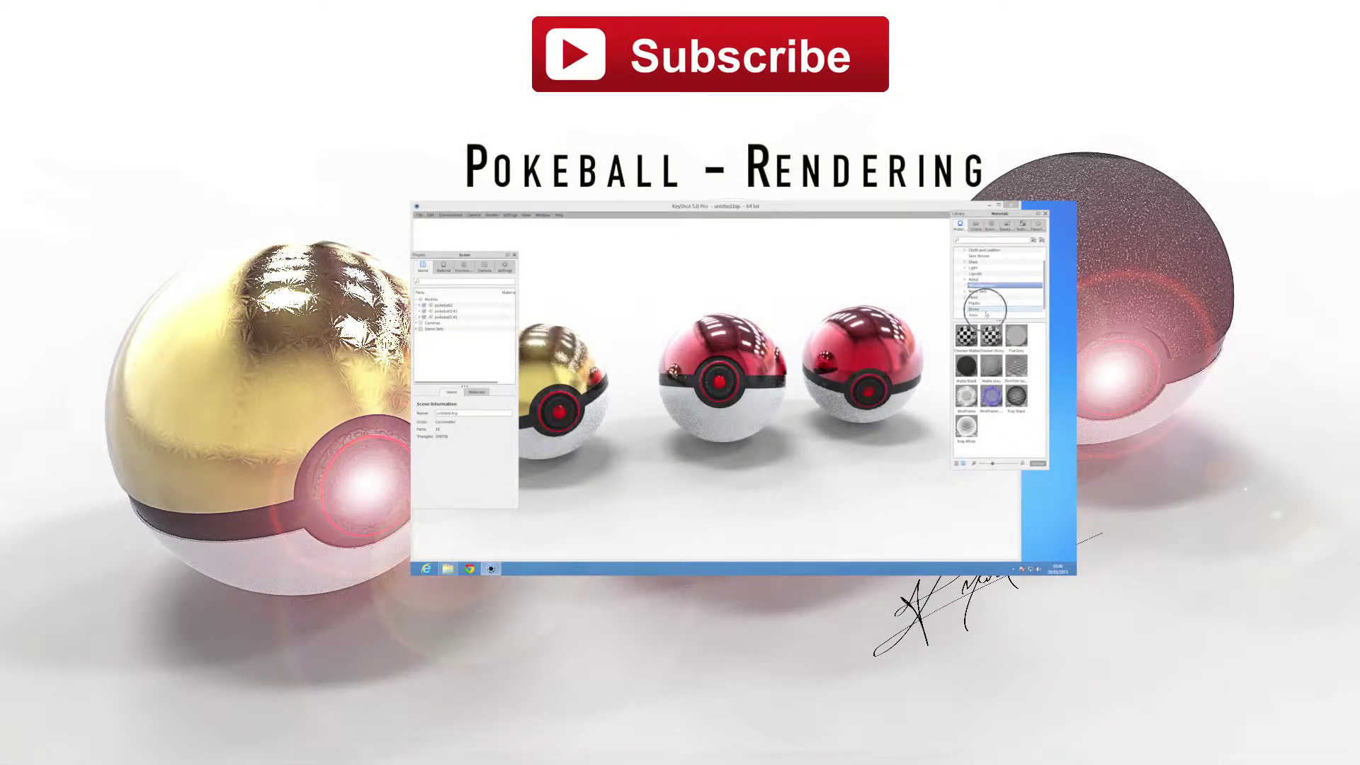
left_click(984, 310)
left_click_drag(965, 336, 896, 332)
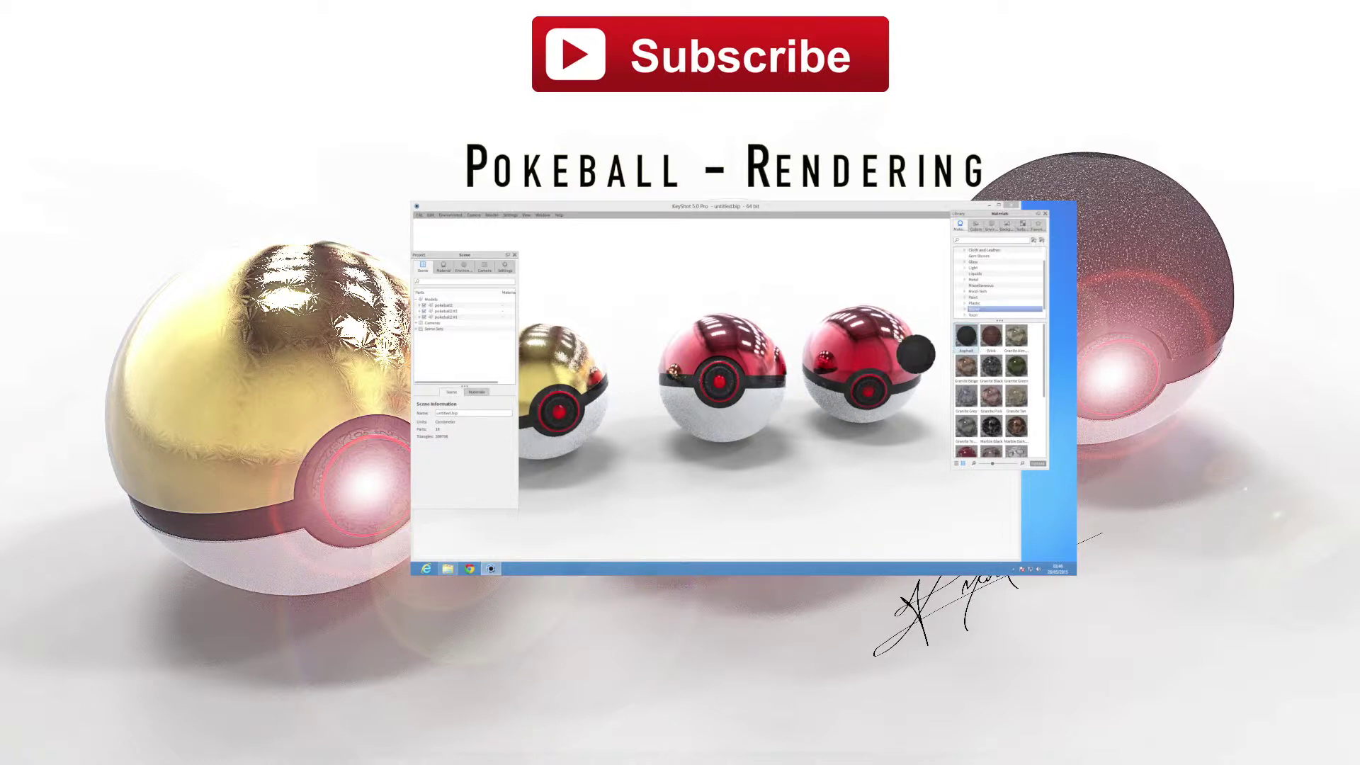